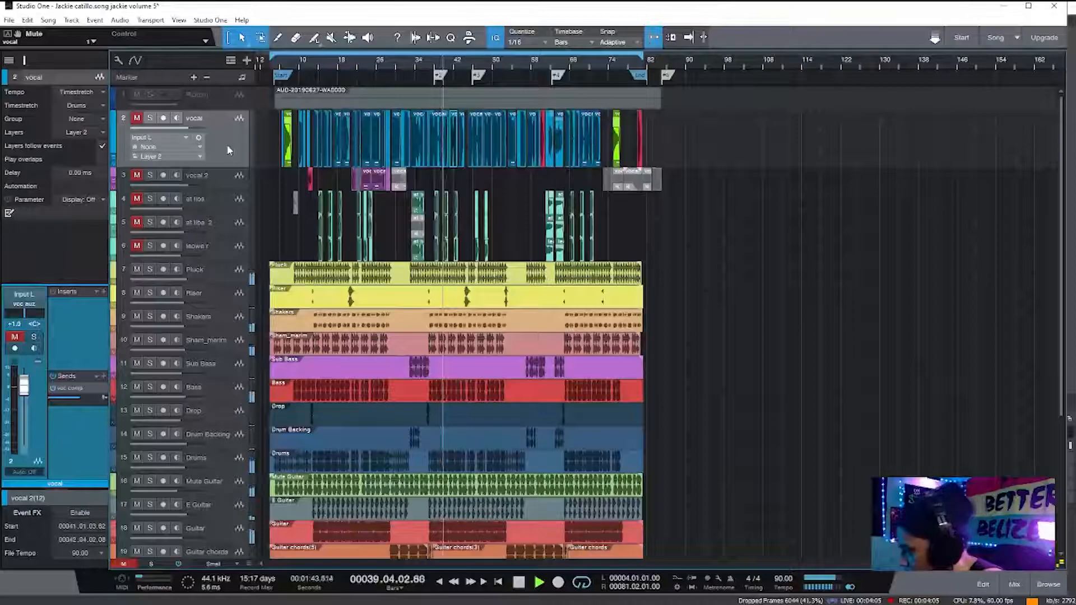
Stop playback, unmute the vocal and vocal 2 tracks, and select the vocal 2 track.
left_click_drag(133, 249, 130, 200)
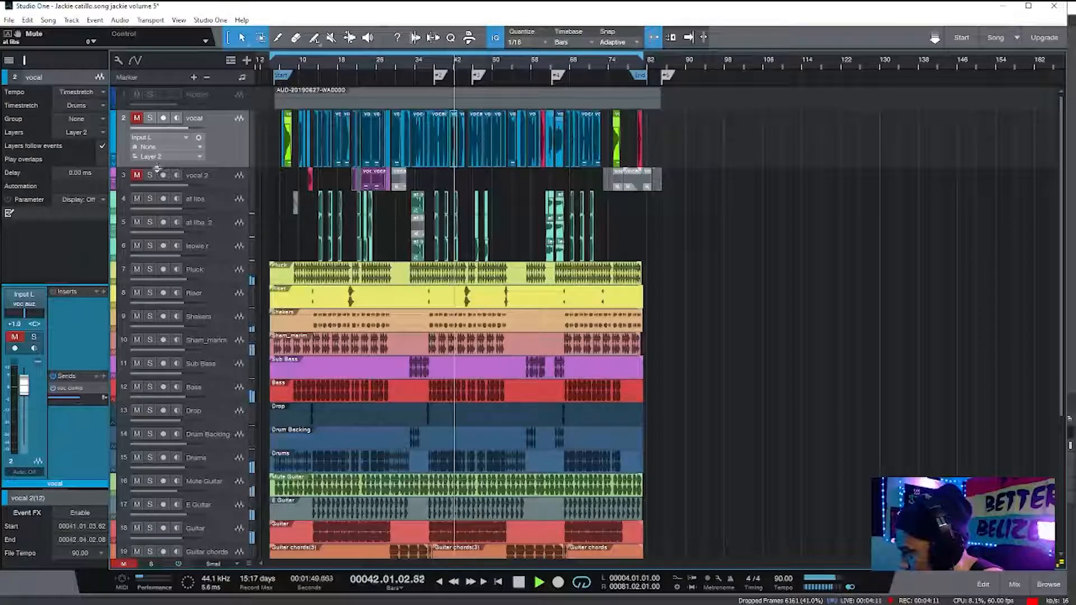
key("space")
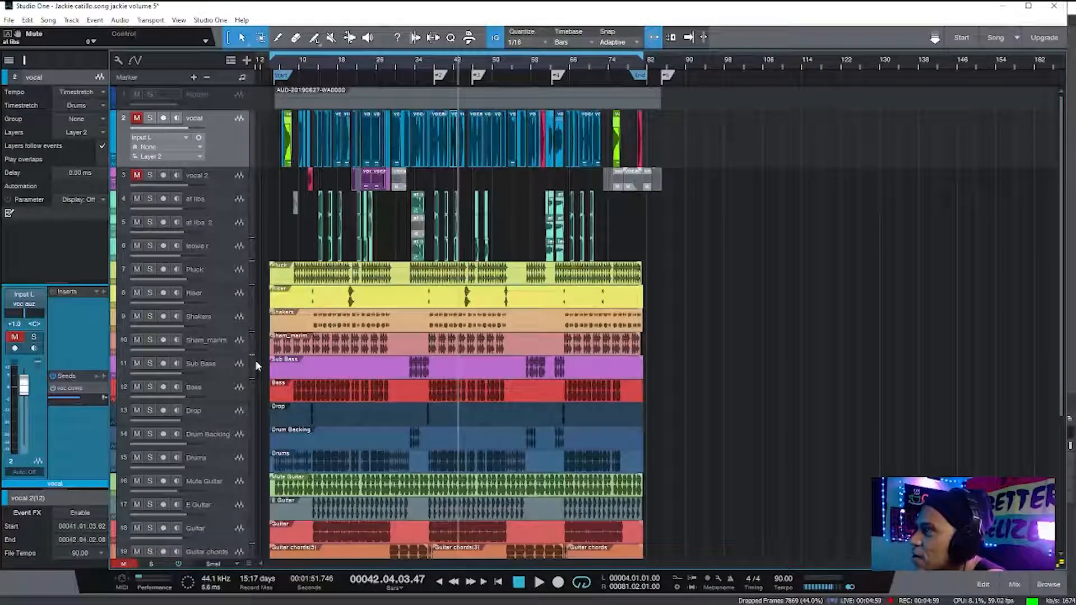
left_click(137, 117)
left_click(136, 175)
left_click(230, 181)
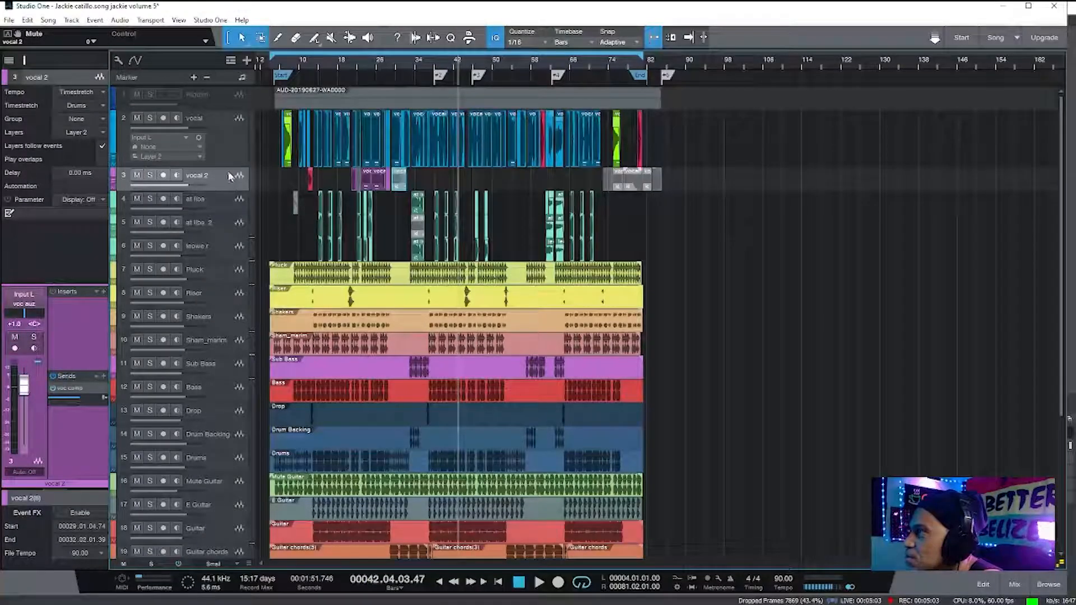
Reduce the height of the vocal track slightly and select the Pluck track.
left_click_drag(226, 166, 226, 152)
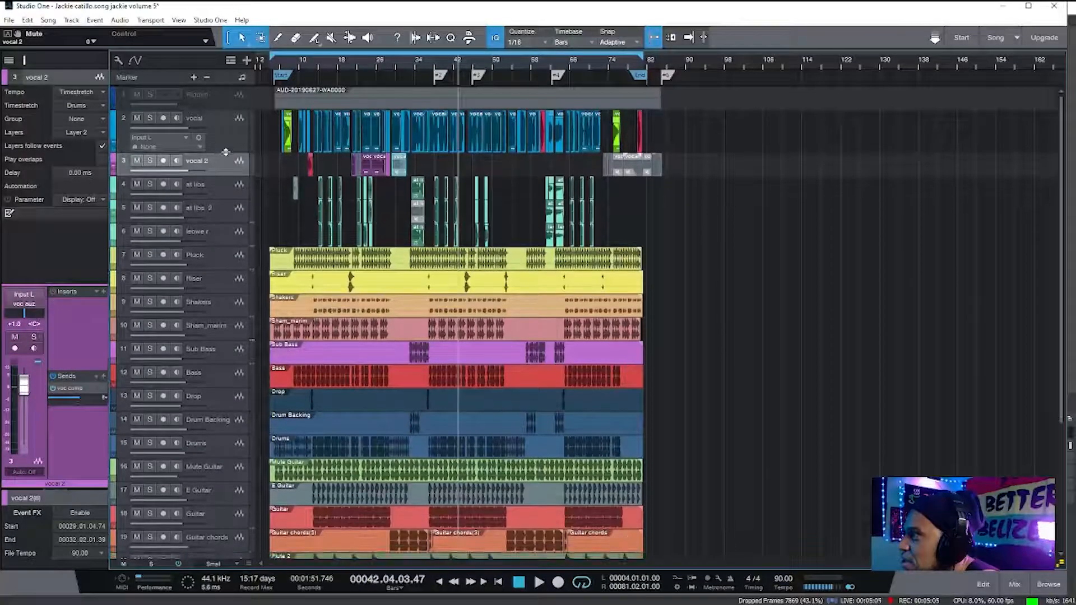
left_click(224, 183)
left_click(222, 168)
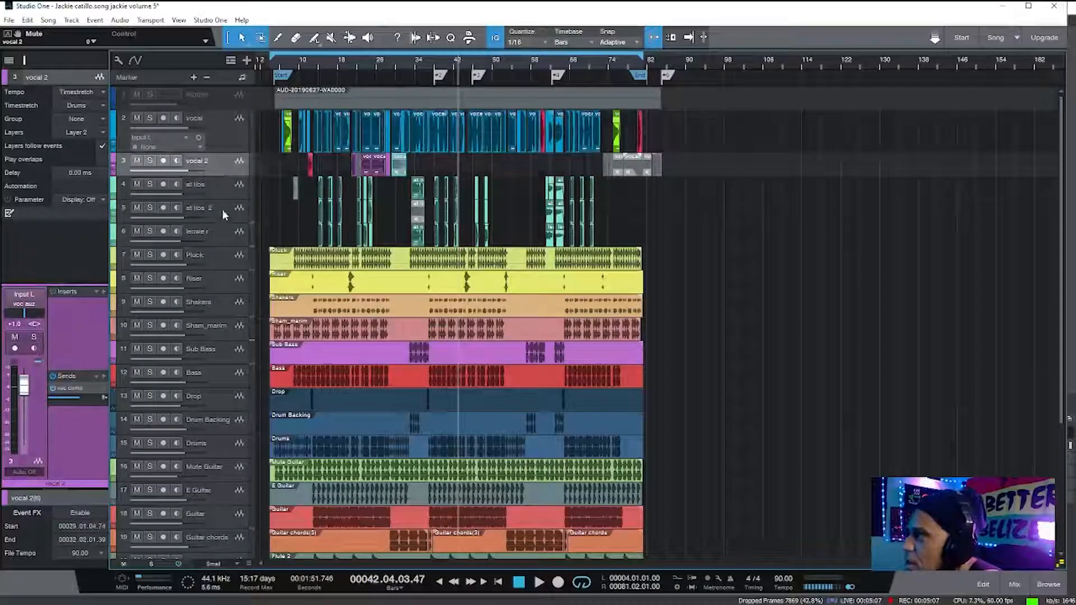
left_click(221, 217)
left_click(221, 256)
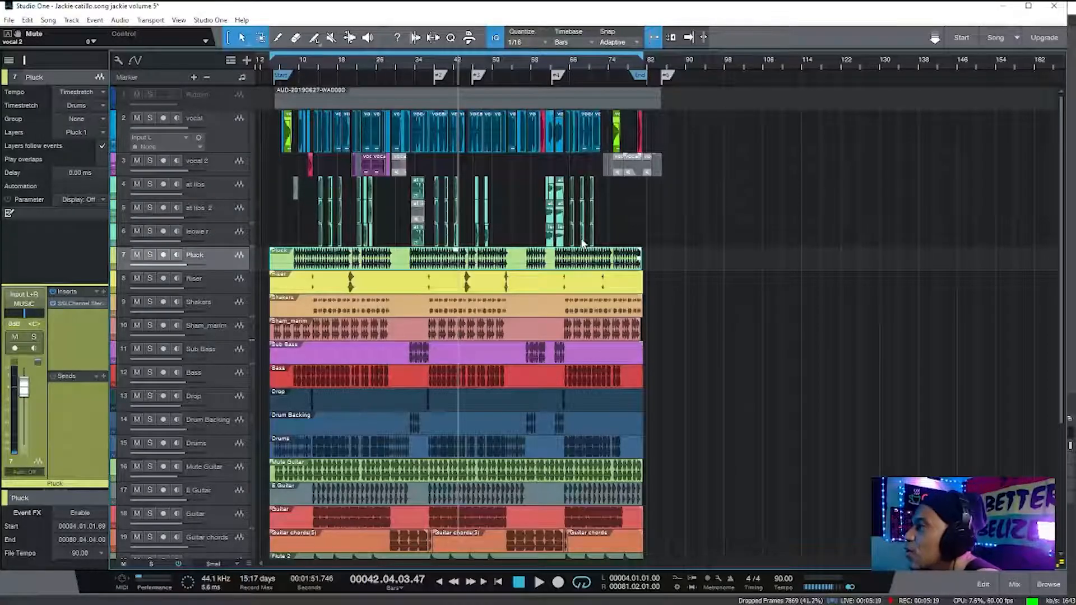
Return the playhead to bar 4 and mute the vocal 2 track and the three backing vocal tracks, numbers 3 to 6.
left_click(273, 66)
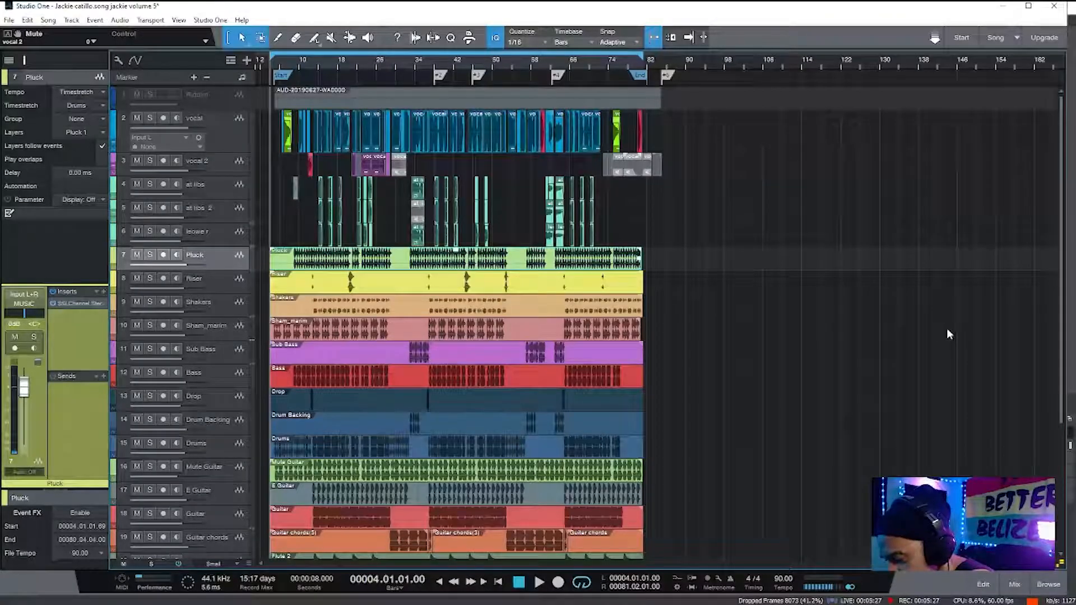
left_click(137, 161)
left_click(138, 186)
left_click(140, 210)
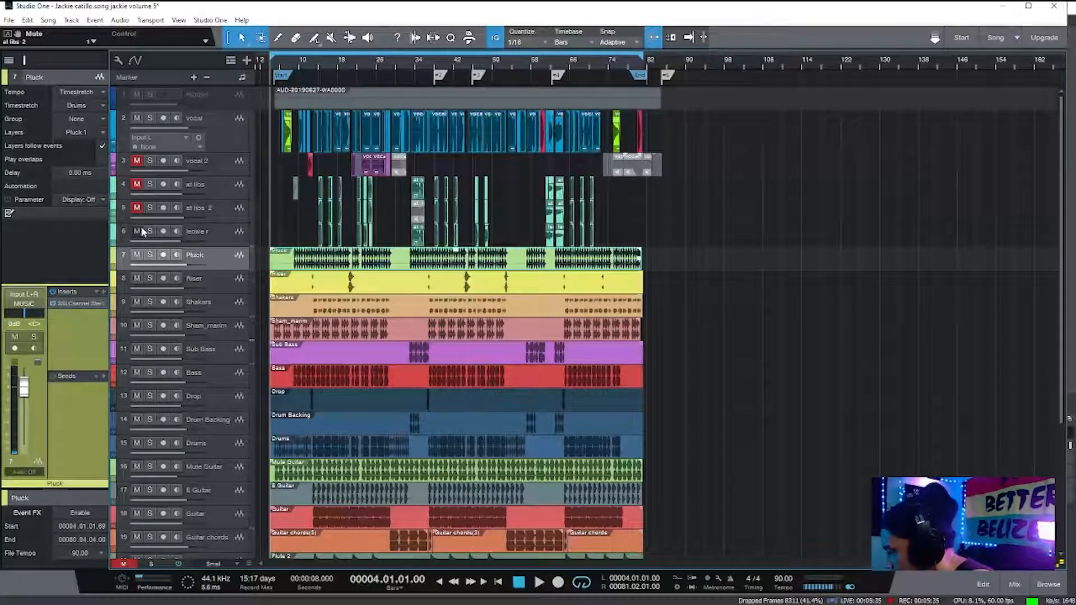
left_click(211, 233)
left_click(138, 231)
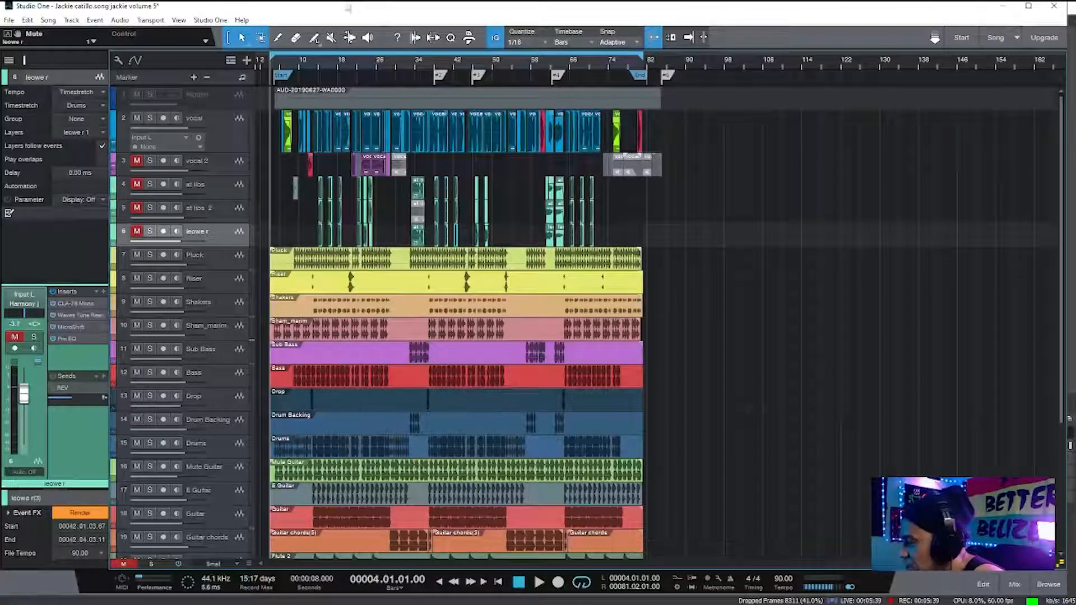
Play the song from bar 4, stop playback, and place the playhead at bar 9.
key("space")
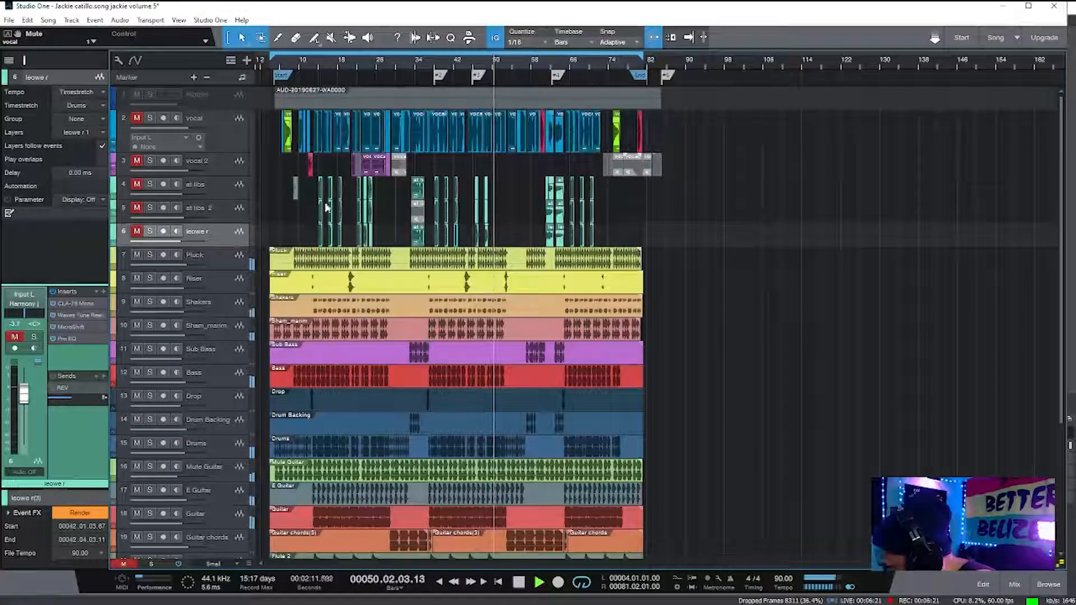
left_click(240, 210)
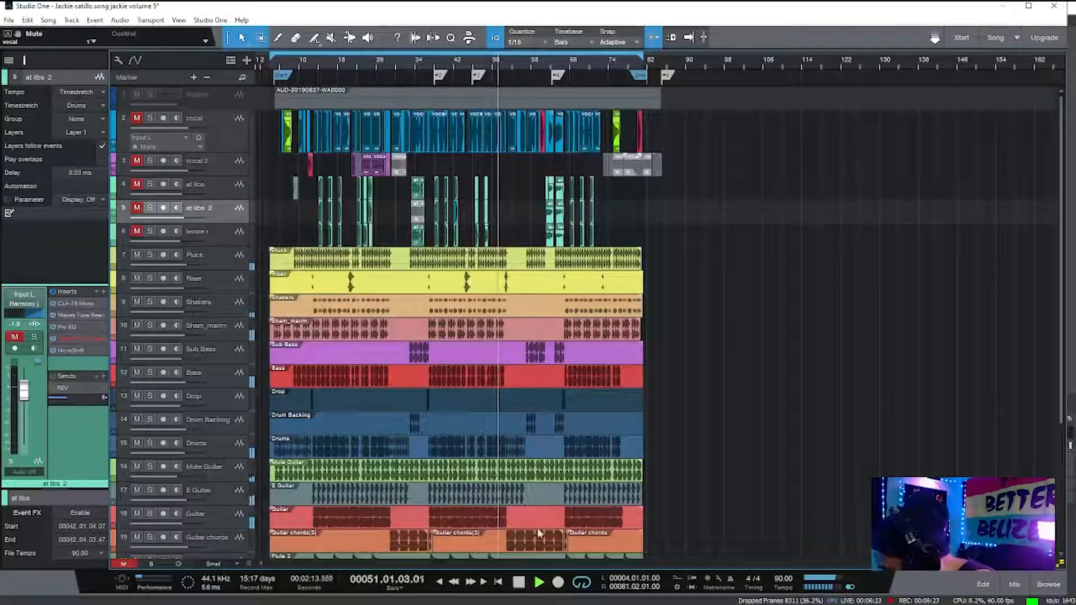
left_click(519, 583)
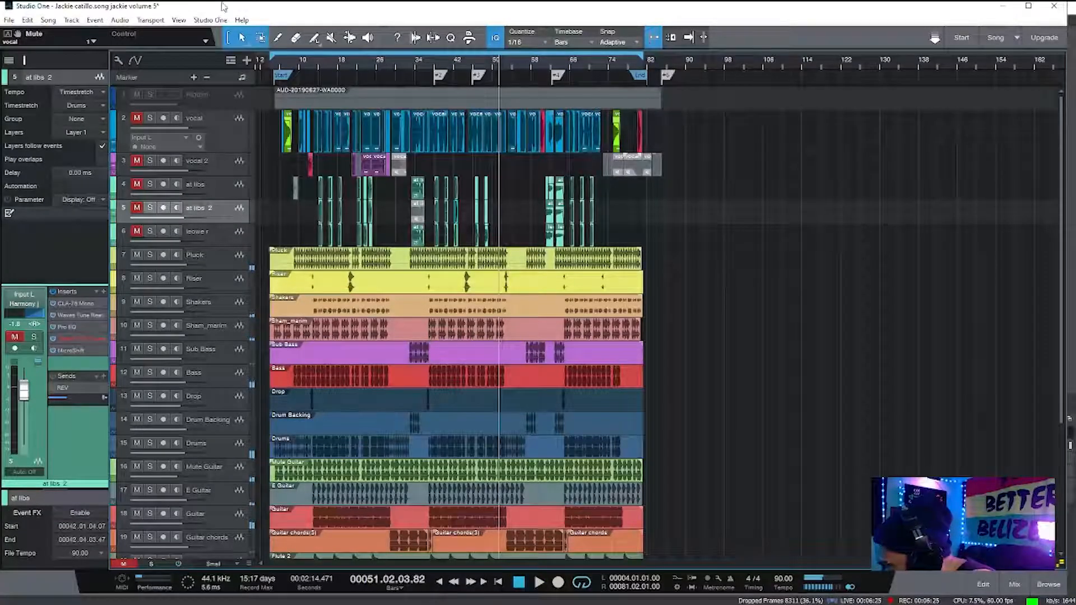
left_click(286, 63)
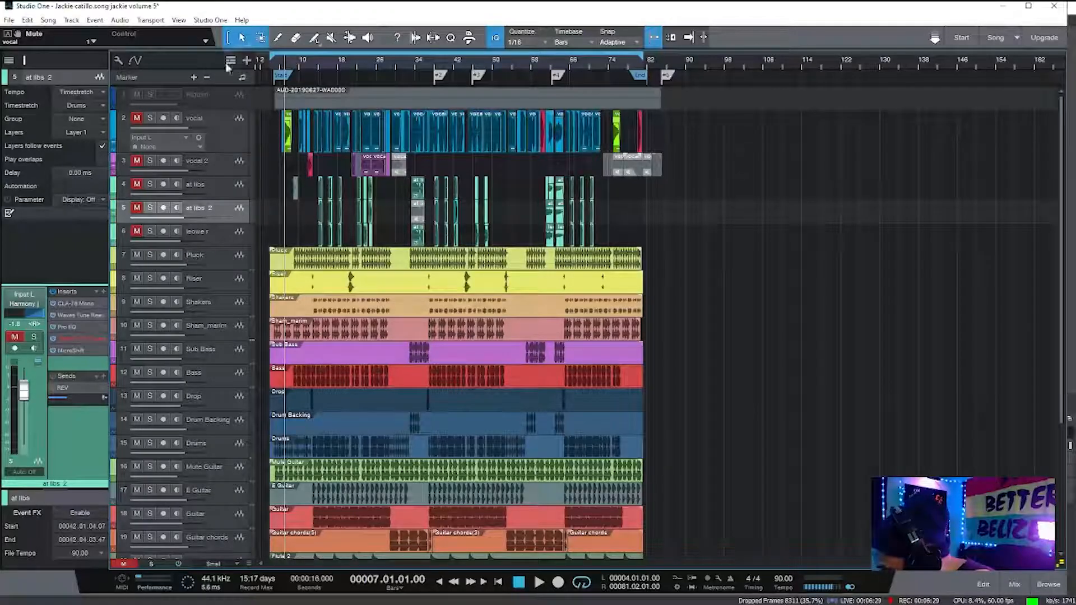
left_click(293, 63)
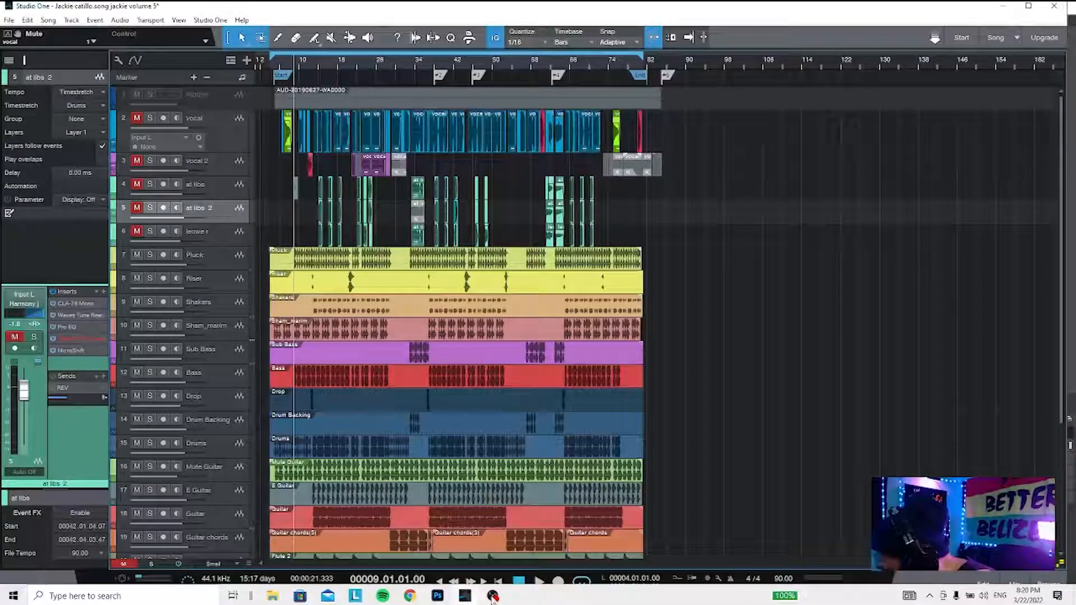
Open the keyboard shortcut settings, test Space and Backspace as keys for Recall Marker 3, and look up the command already using Backspace.
mouse_move(492, 599)
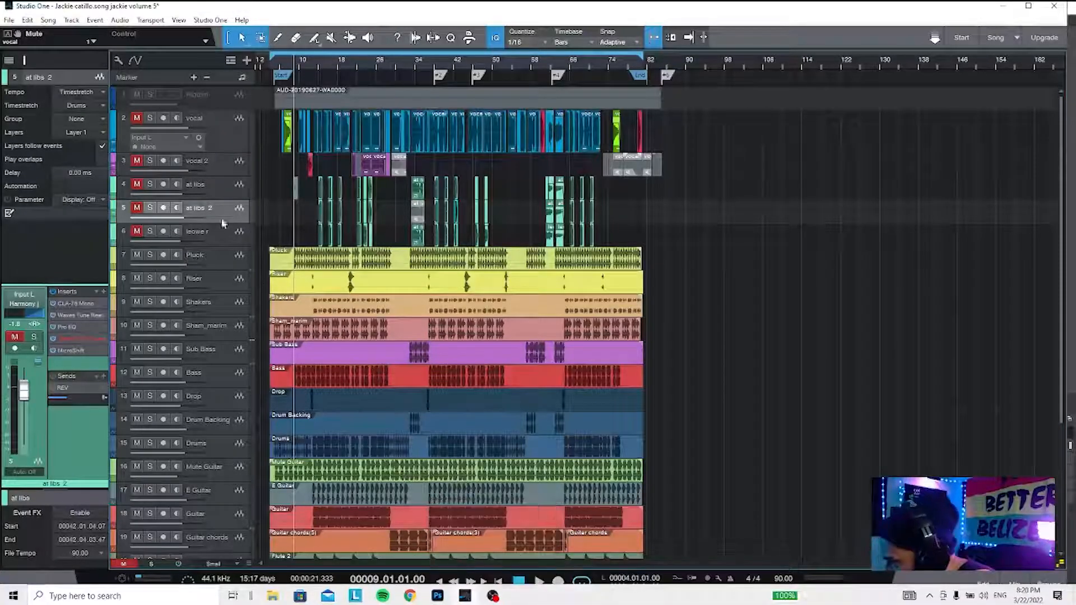
left_click(215, 234)
left_click(211, 20)
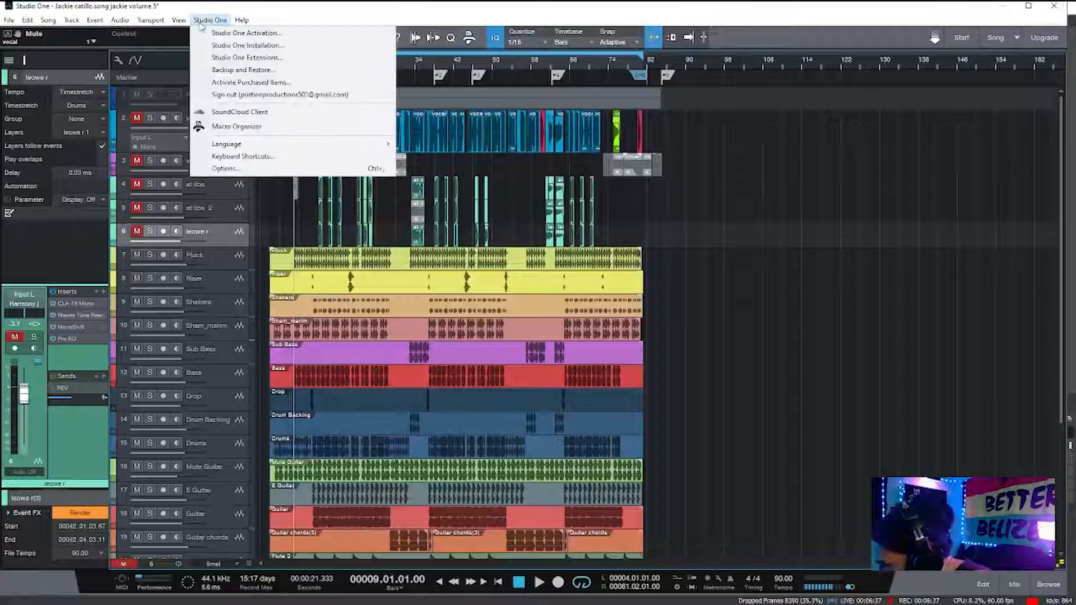
left_click(243, 157)
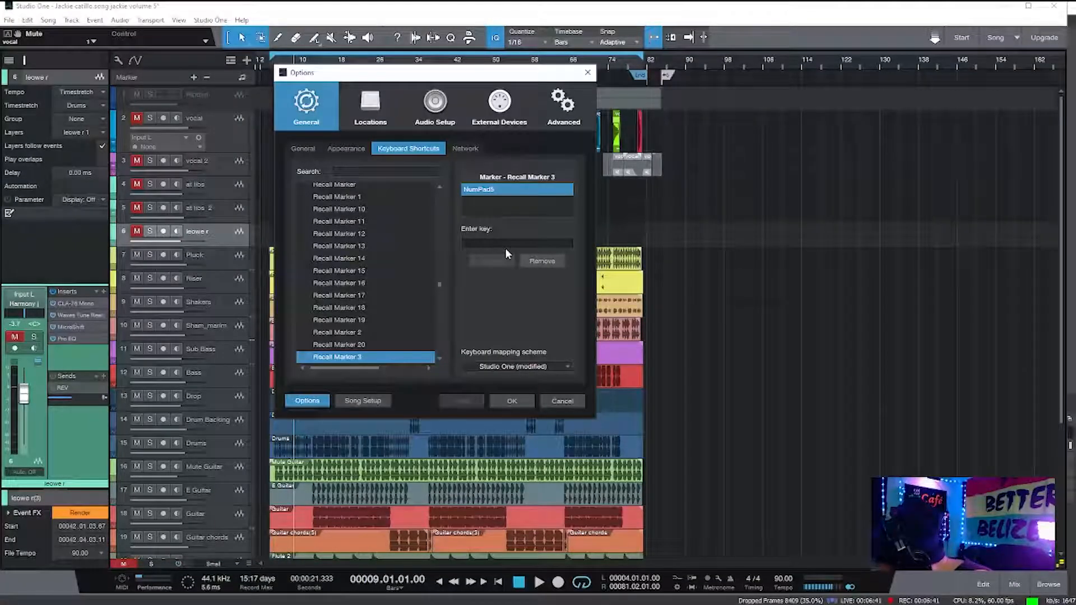
left_click(484, 244)
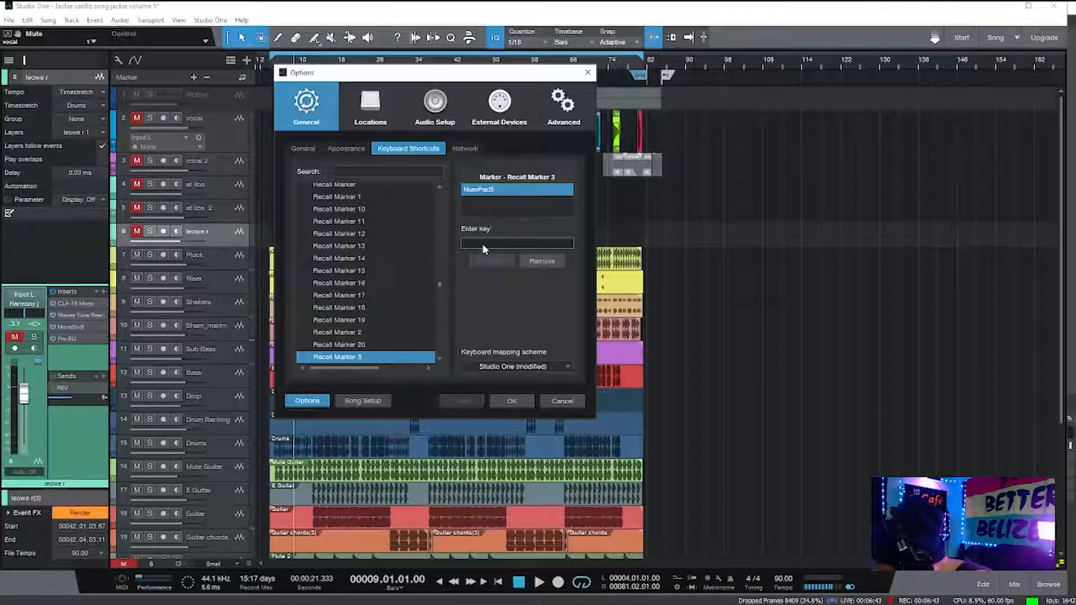
key("space")
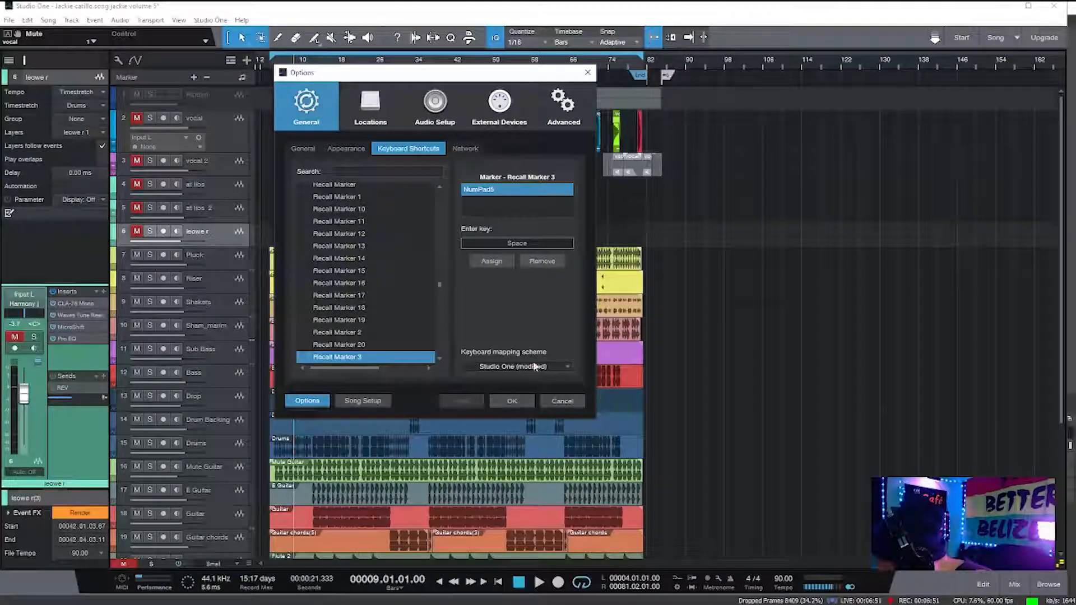
key("BackSpace")
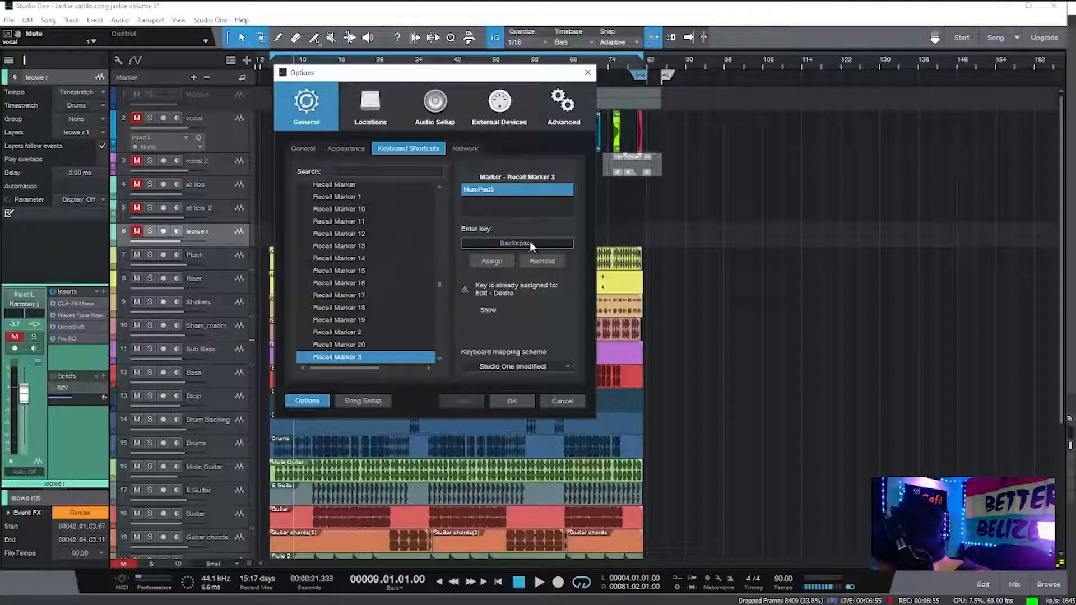
left_click(488, 311)
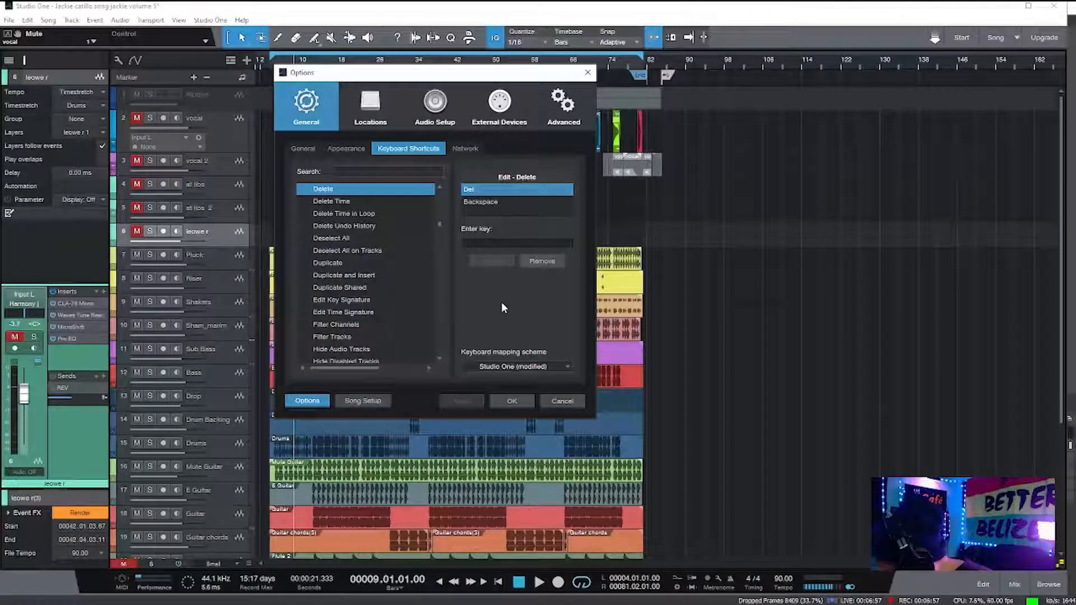
left_click_drag(439, 224, 439, 191)
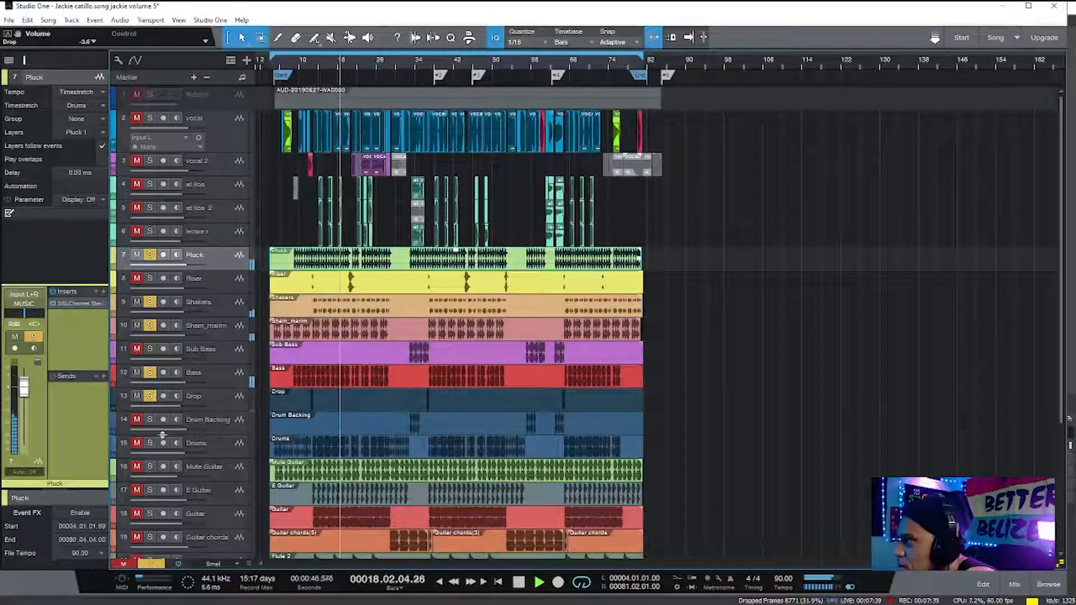
Solo the Drums track to hear it with the other soloed parts, and clear all track solos and mutes.
left_click(149, 444)
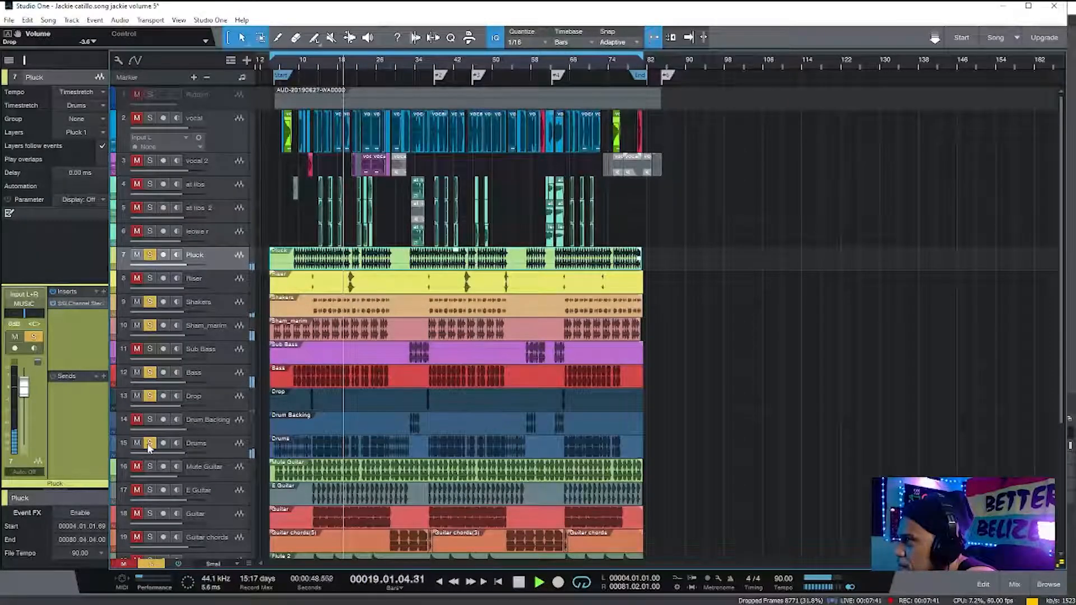
left_click(224, 450)
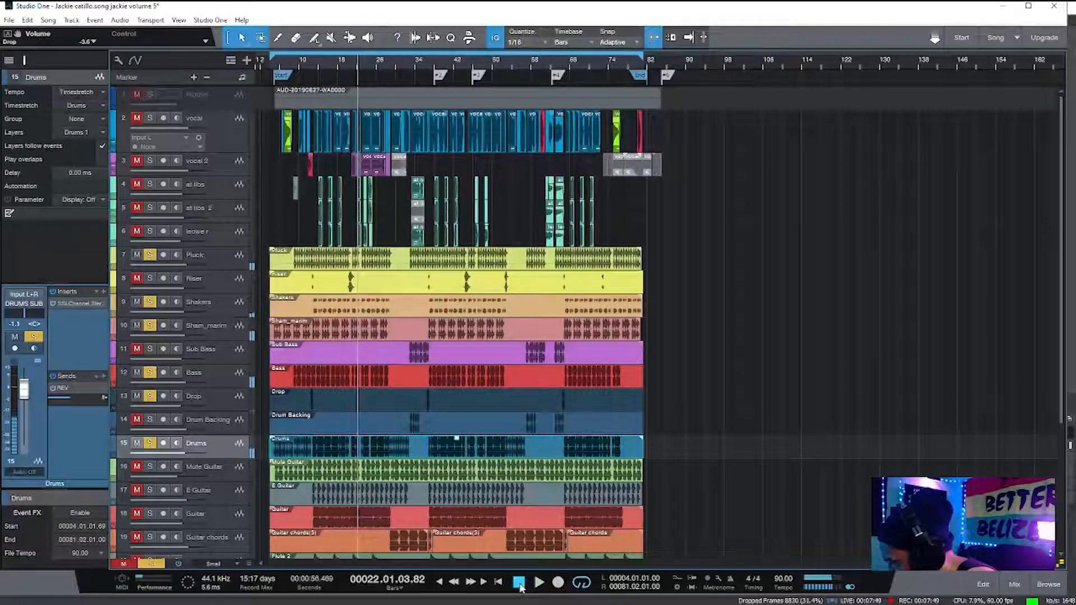
left_click(137, 537)
left_click(149, 537)
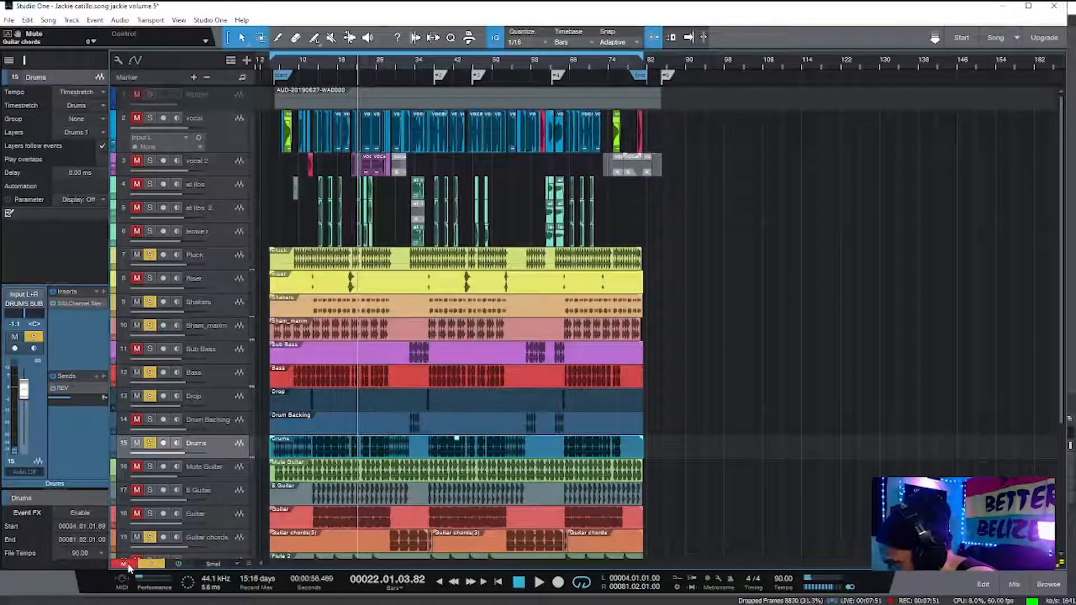
left_click(150, 564)
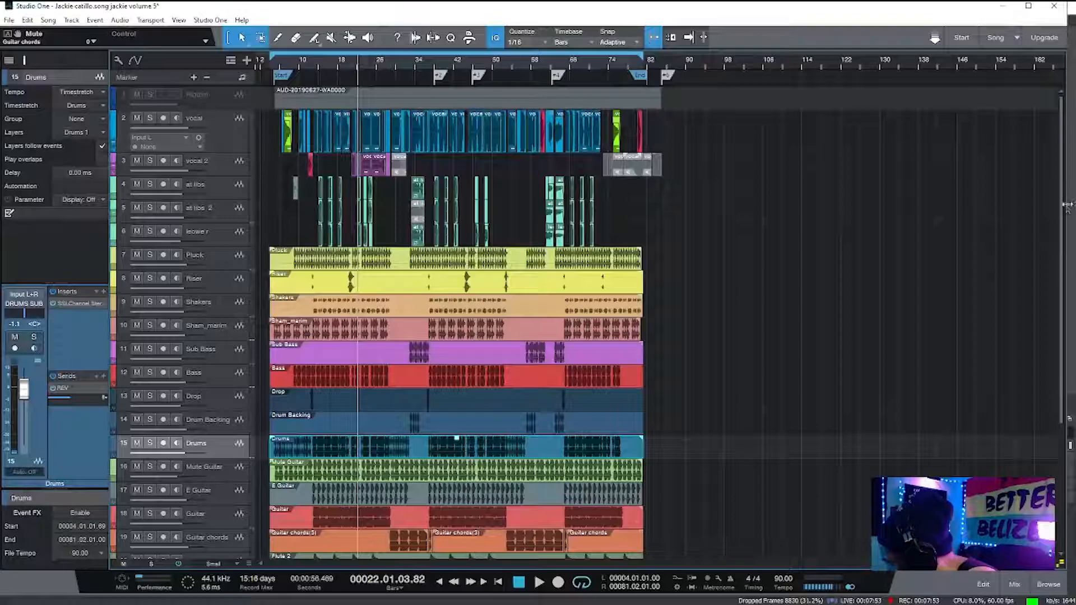
Solo the Kick track and play it from bar 10.
scroll(734, 348, "down", 5)
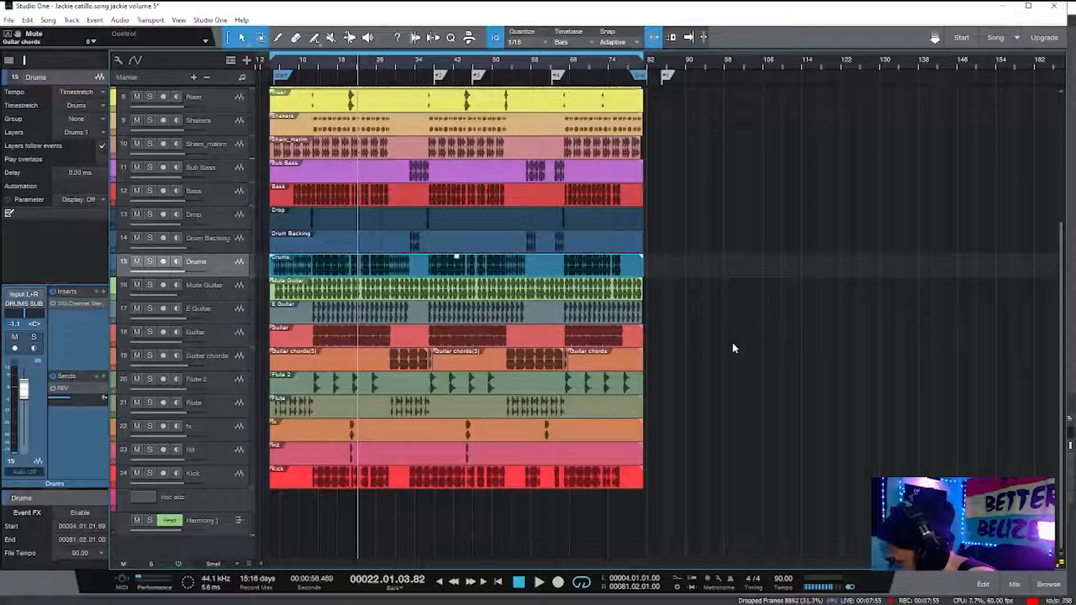
left_click(289, 485)
left_click(150, 474)
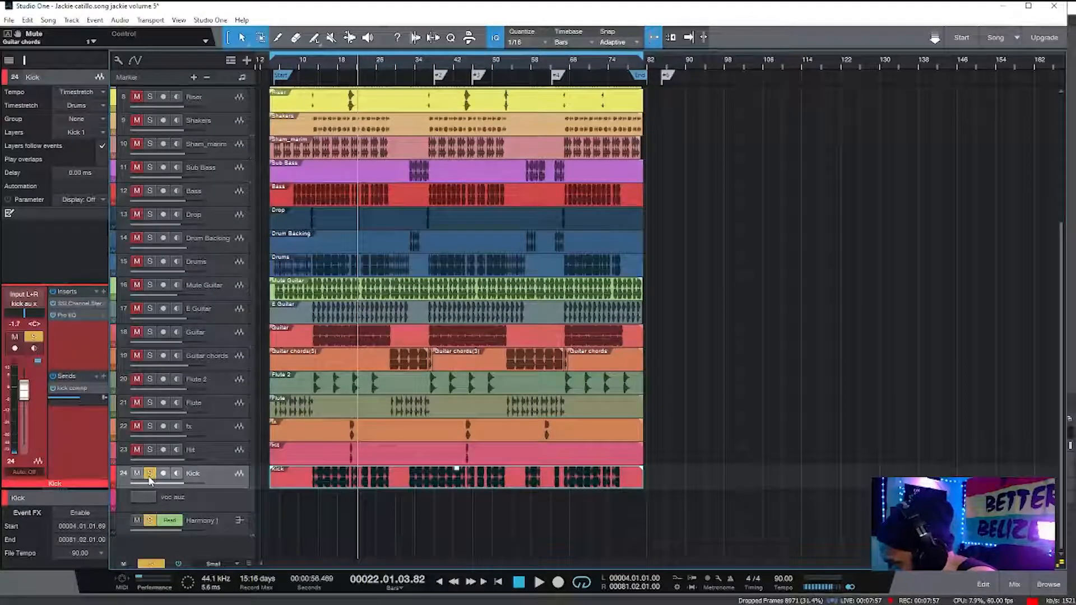
left_click(301, 61)
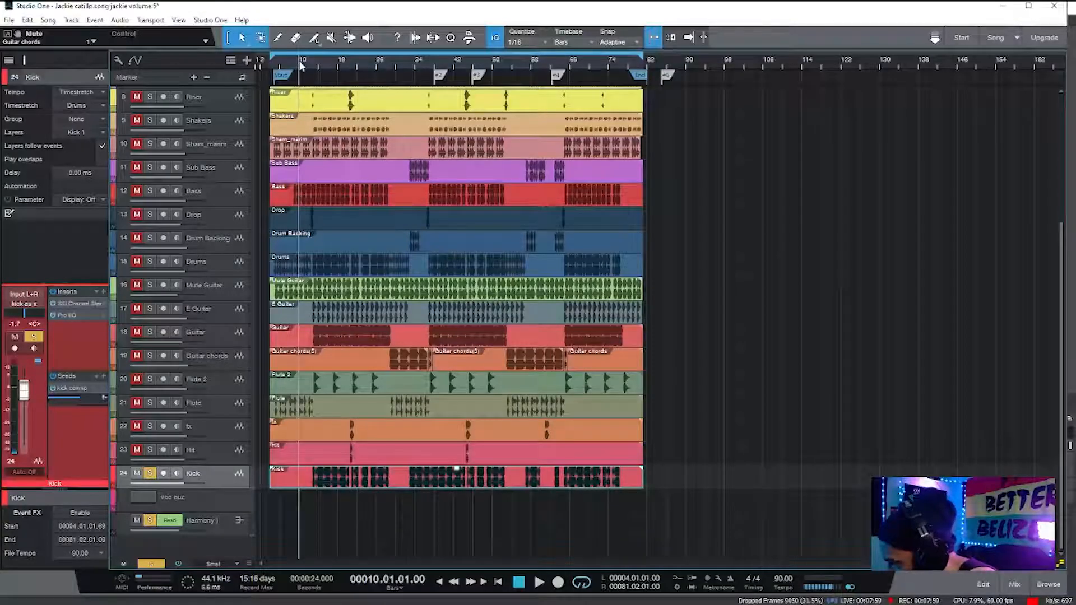
left_click(538, 587)
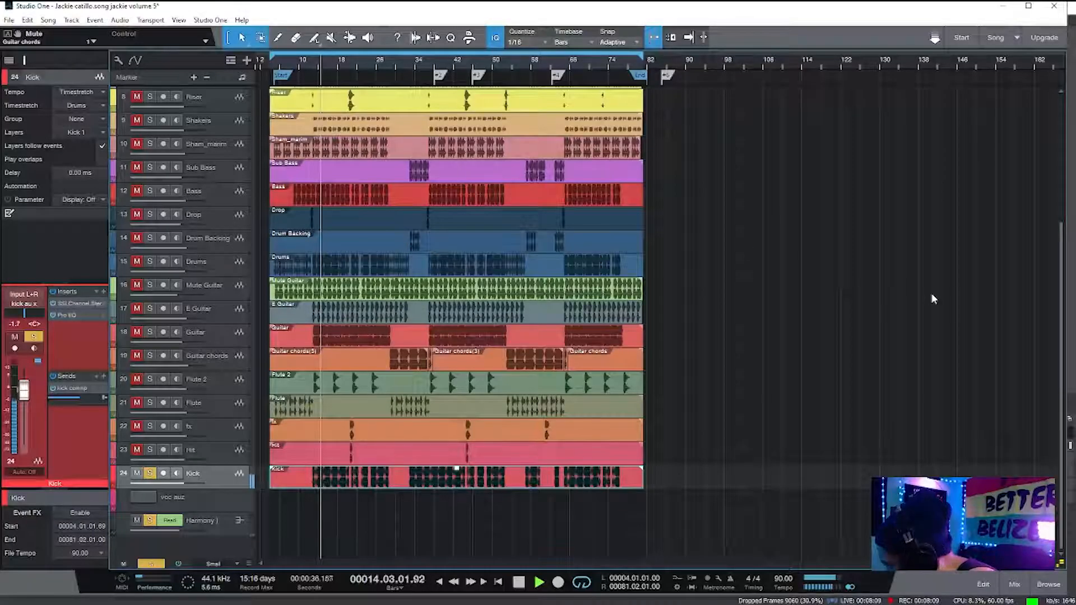
Select the Bass track in the arrangement.
scroll(1063, 329, "up", 4)
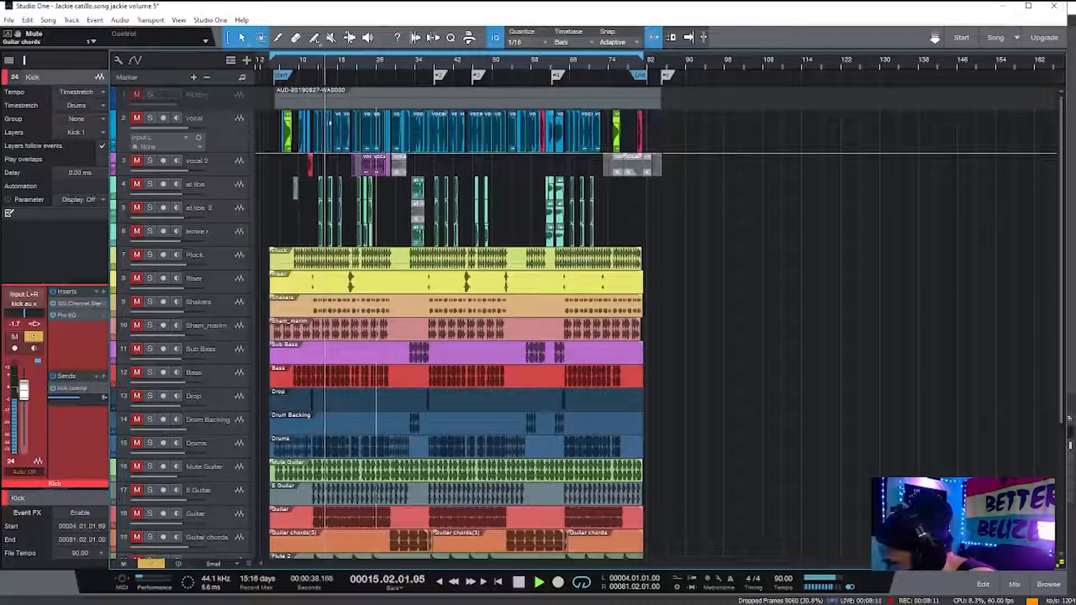
left_click(217, 381)
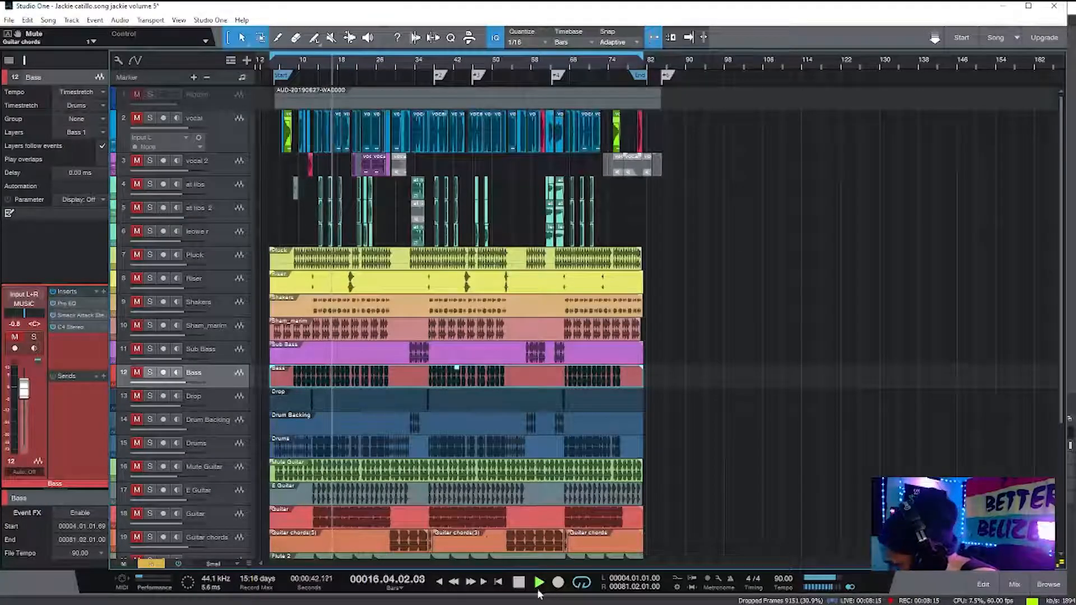
mouse_move(519, 604)
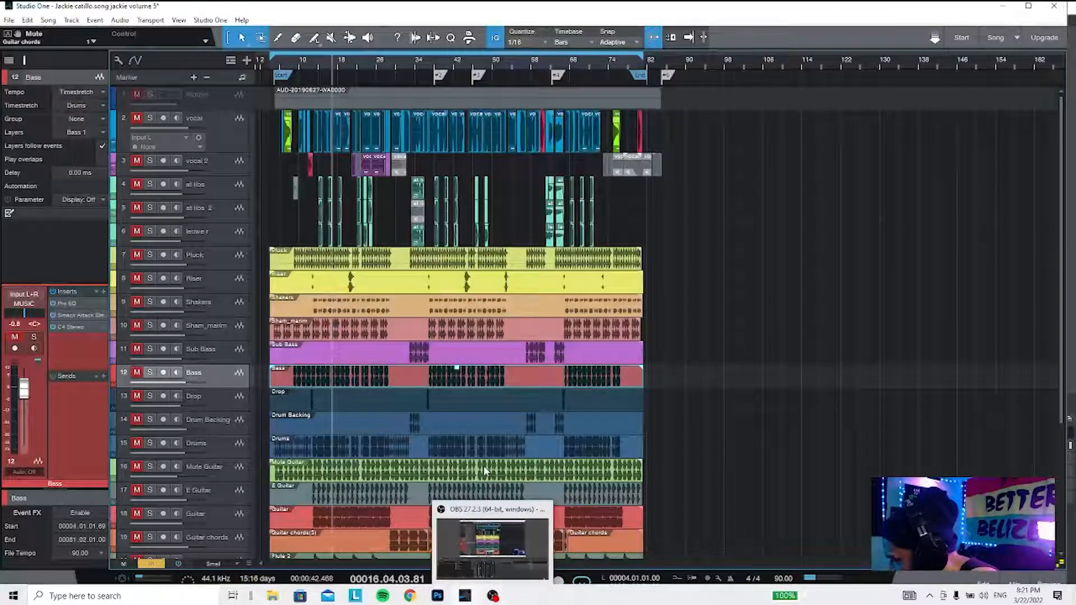
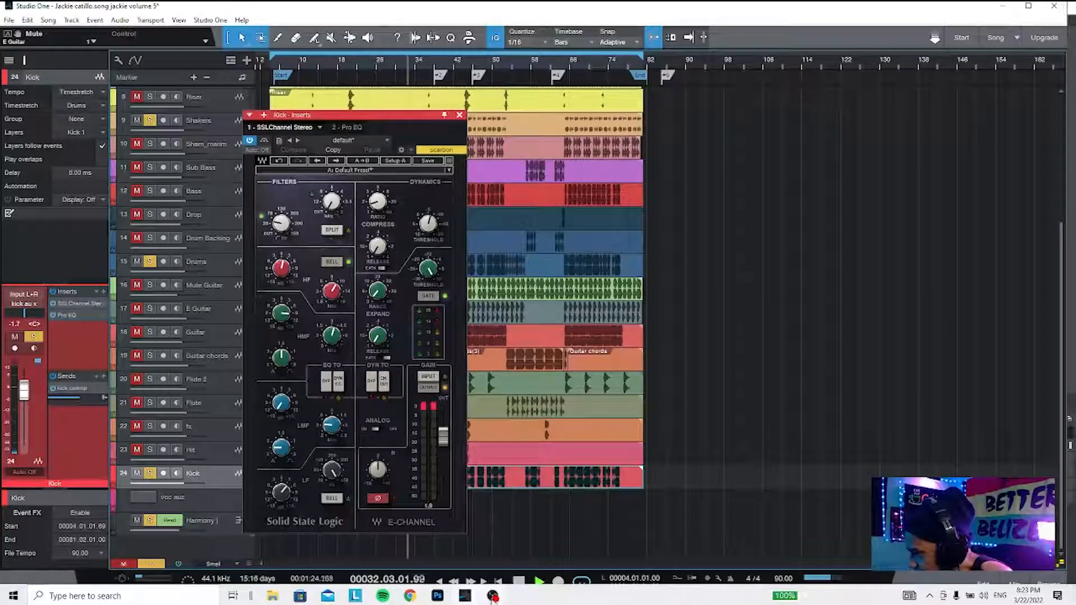
mouse_move(491, 598)
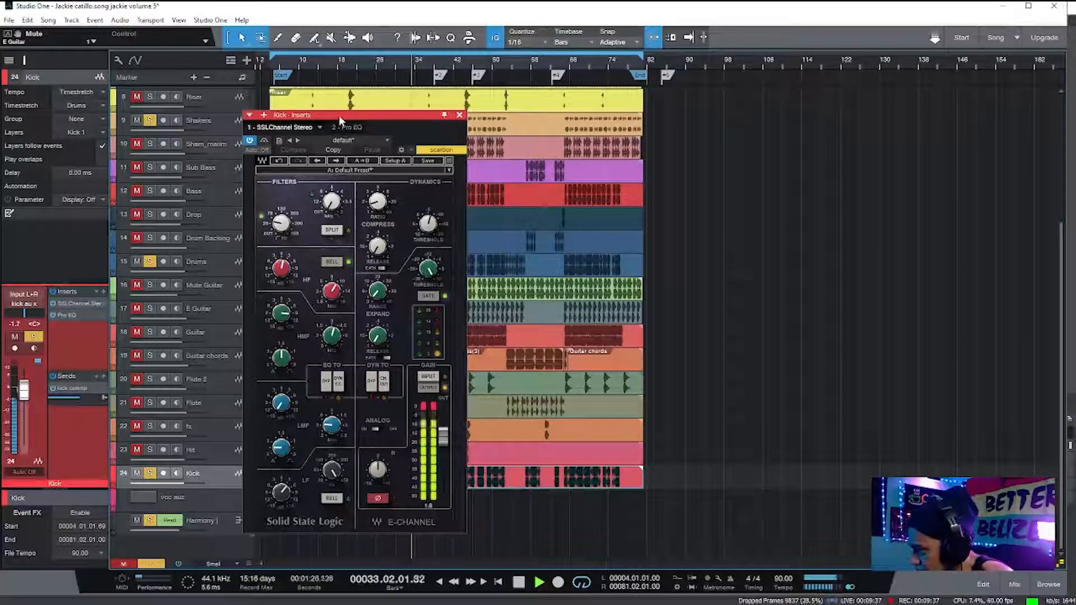
Set the LF gain in the Kick track's SSLChannel to about 1.1 dB, listening to the change during playback.
left_click_drag(338, 116, 497, 84)
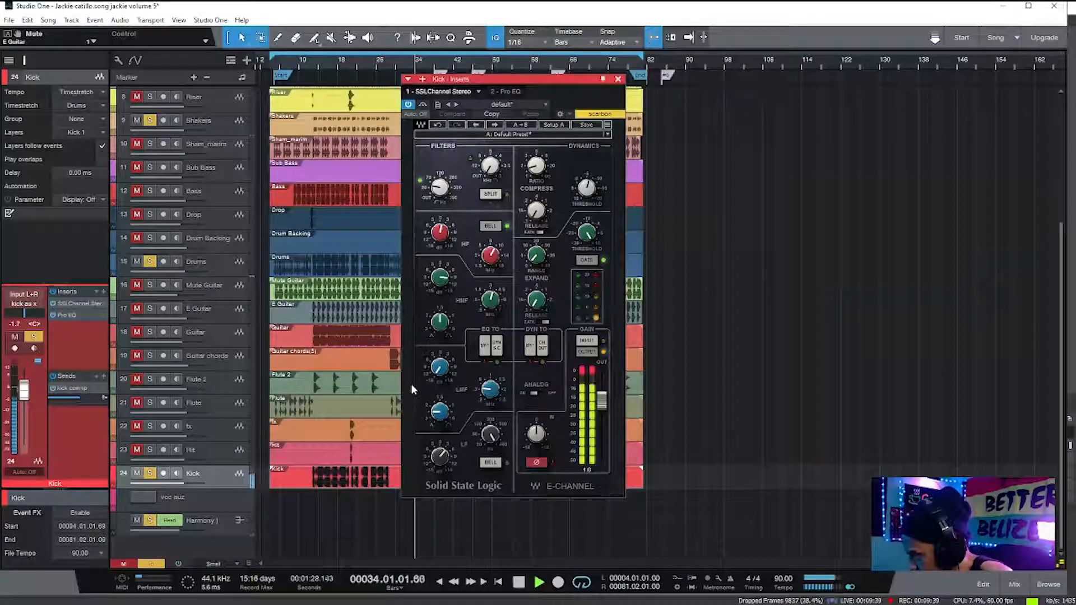
left_click(519, 583)
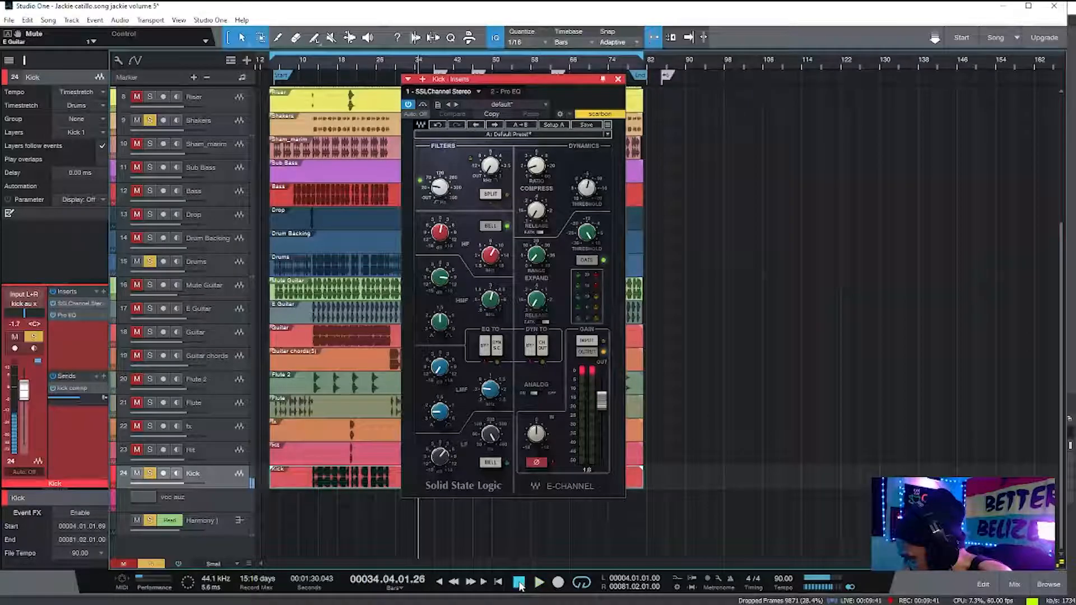
left_click_drag(441, 459, 441, 458)
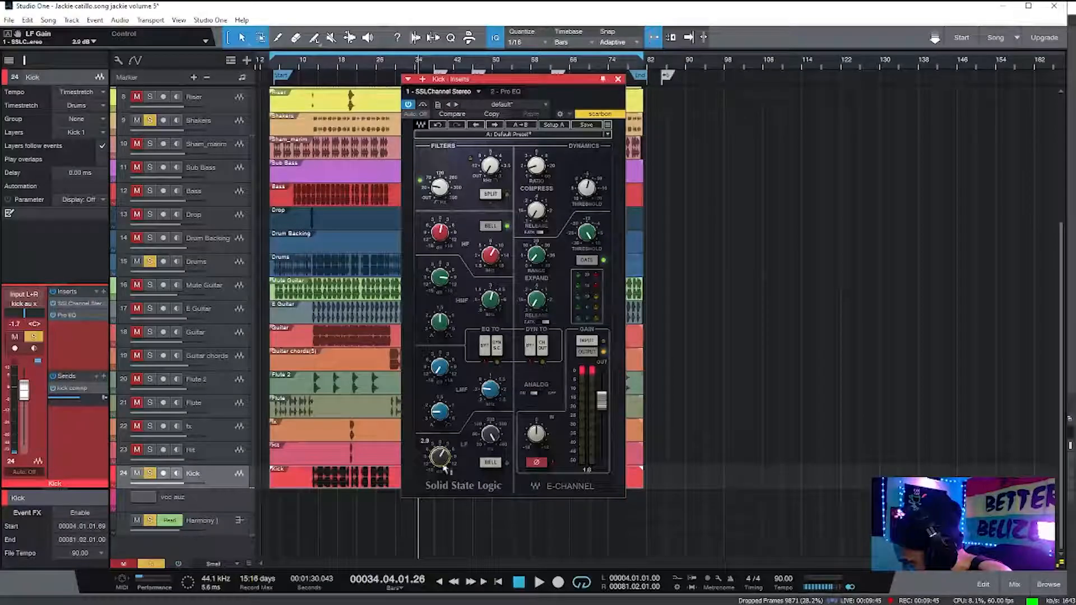
left_click(540, 583)
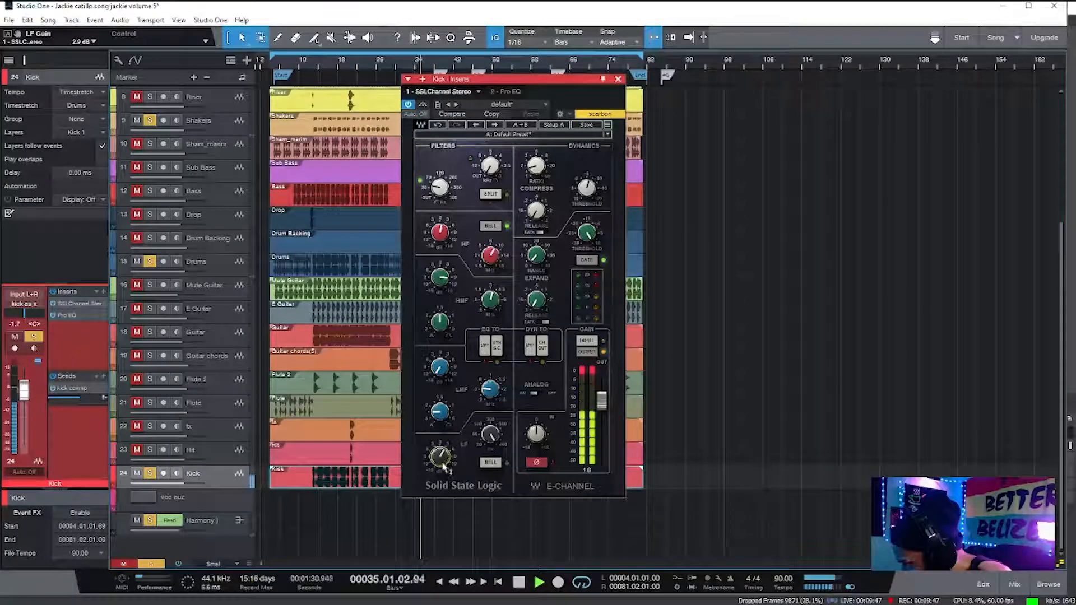
left_click_drag(442, 458, 442, 463)
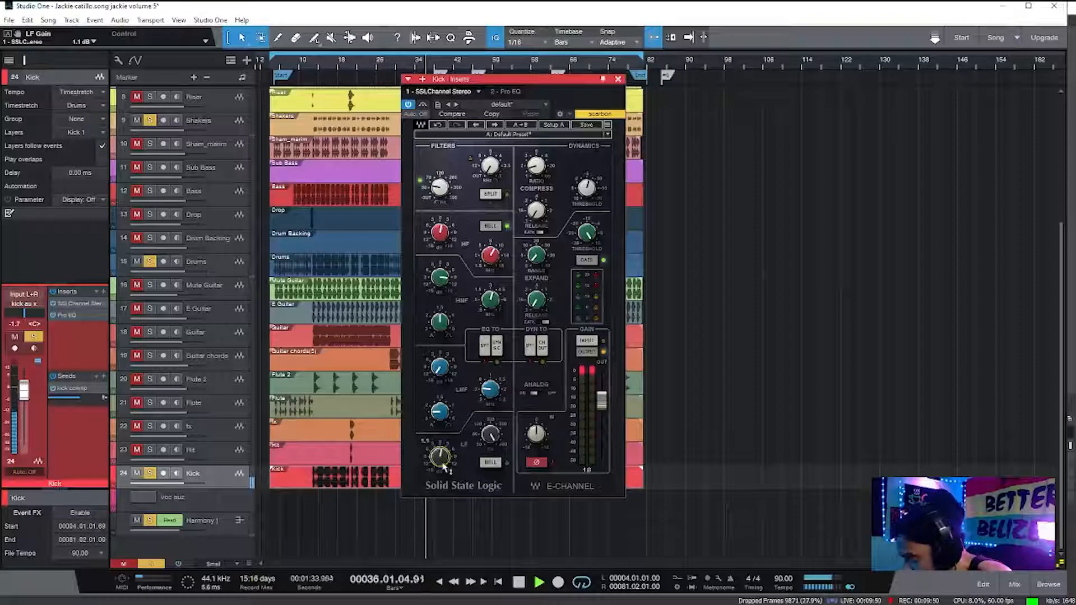
Check the Kick track's Pro EQ and SSLChannel settings during playback, closing both plug-in windows.
left_click(70, 315)
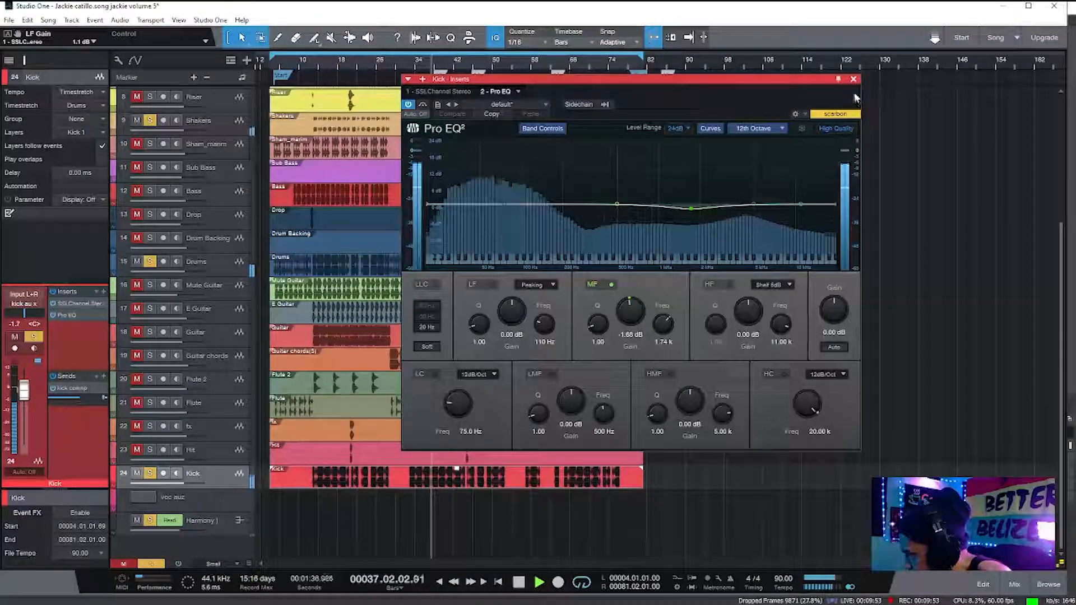
left_click(853, 79)
left_click(79, 304)
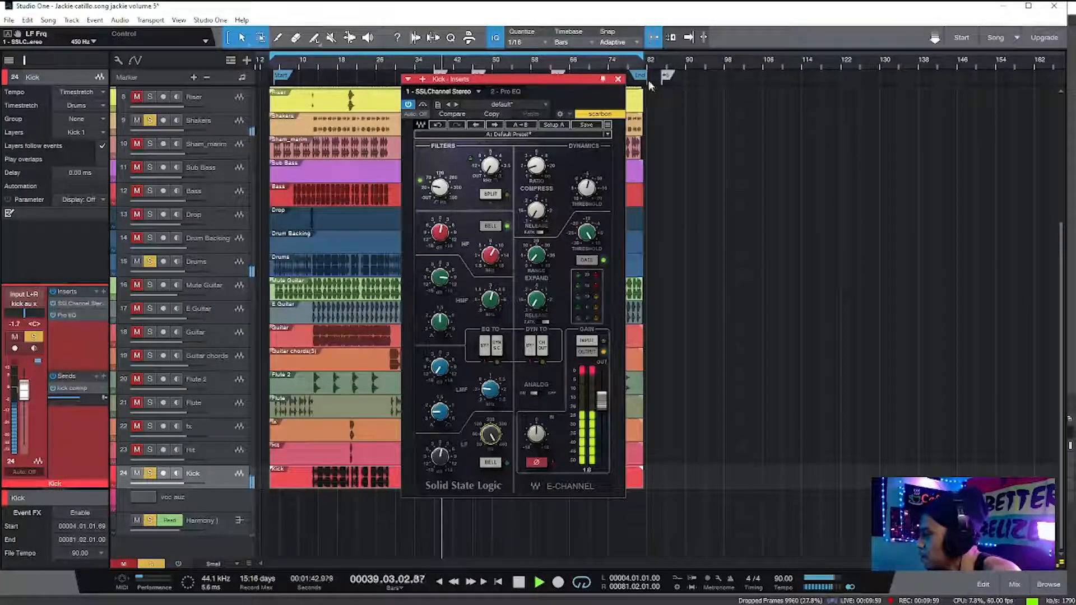
left_click(618, 79)
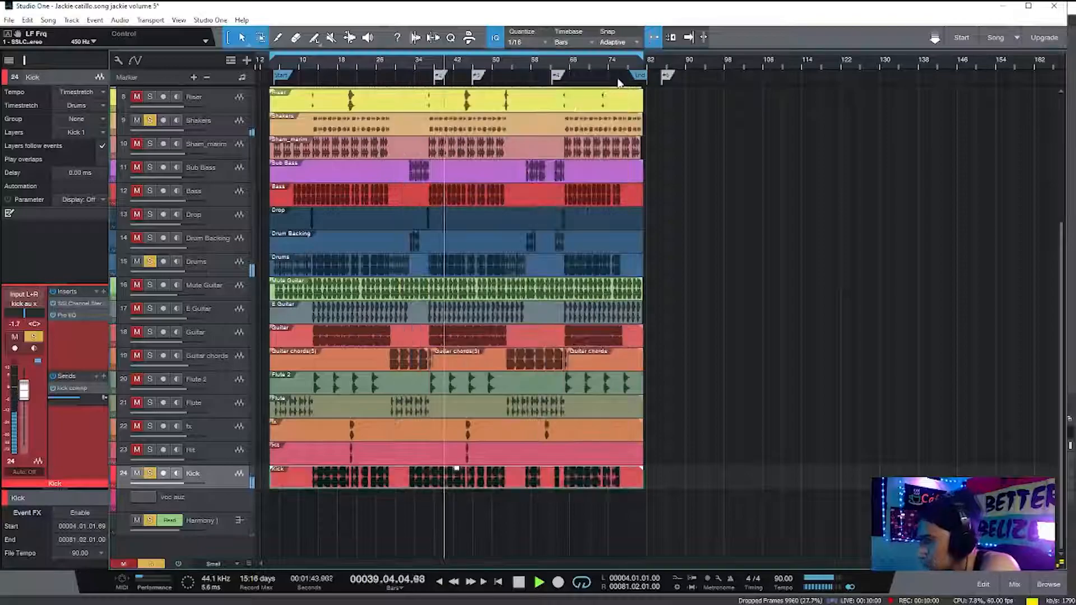
Select the Drums track and take the Kick and Shakers tracks out of solo.
left_click(216, 264)
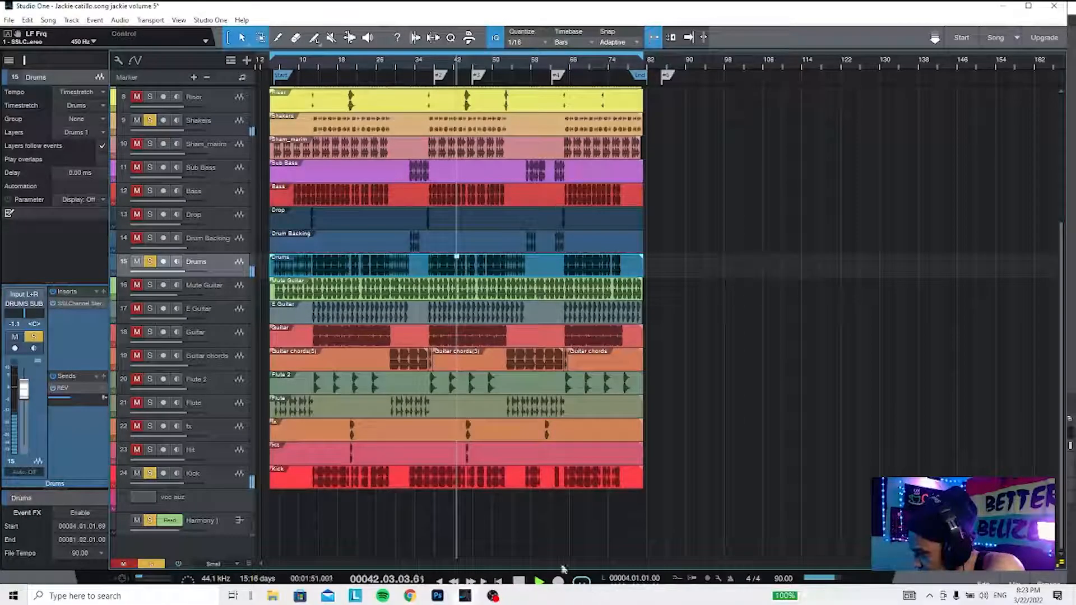
left_click(519, 583)
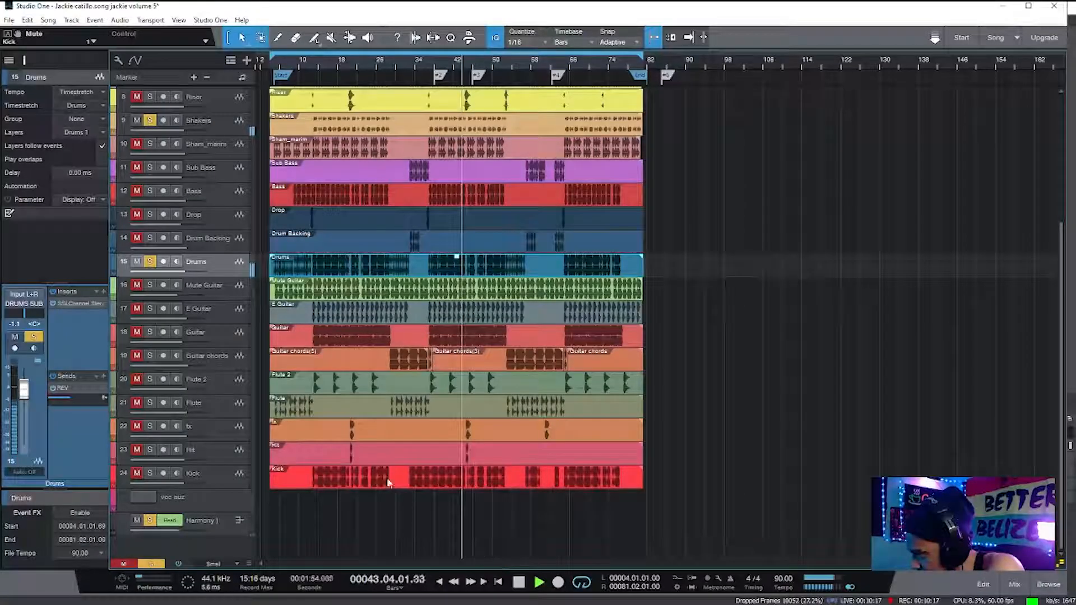
left_click(149, 120)
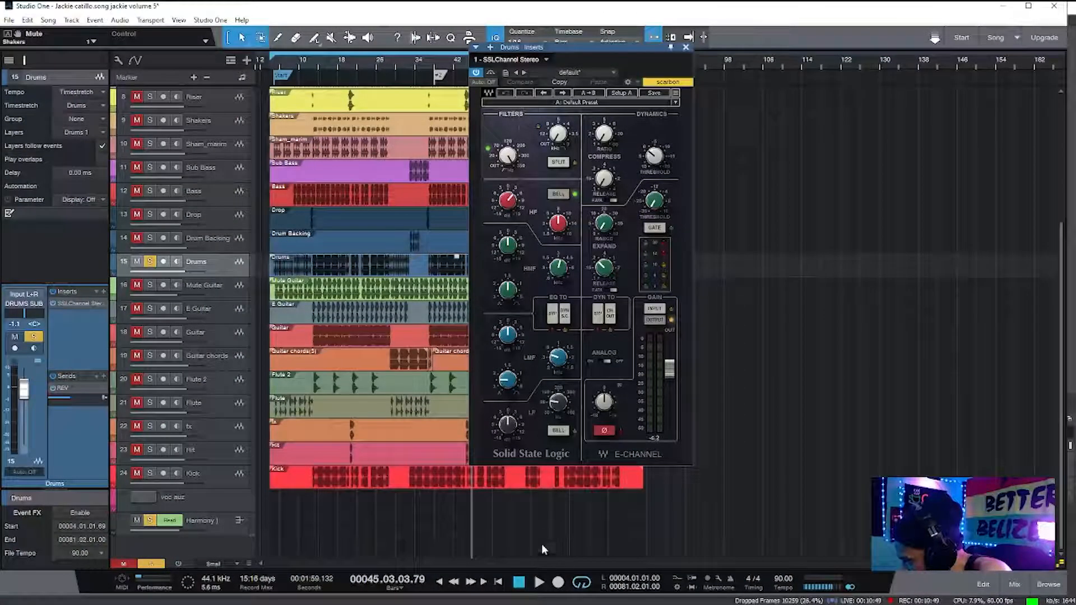
Compare the Drums track with its SSLChannel bypassed and active, check the HF gain, and close the plug-in.
left_click(541, 585)
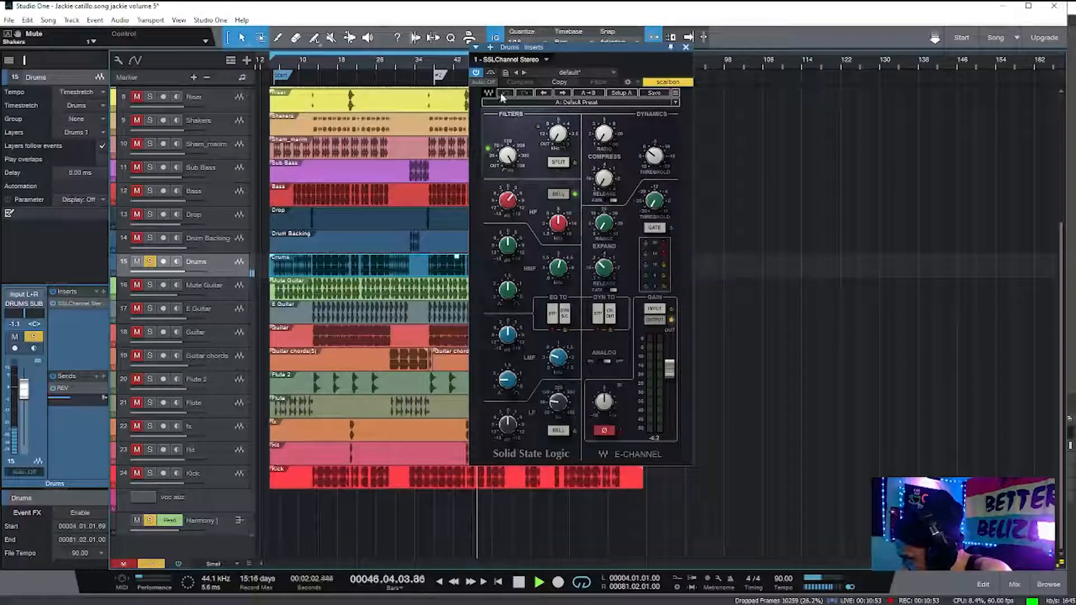
left_click(492, 73)
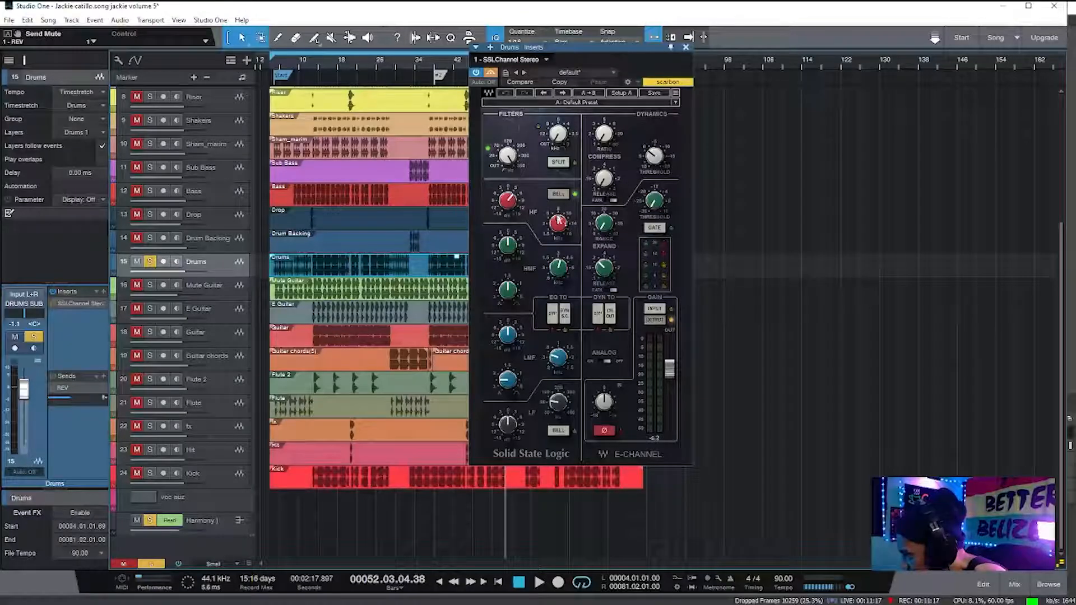
left_click(508, 201)
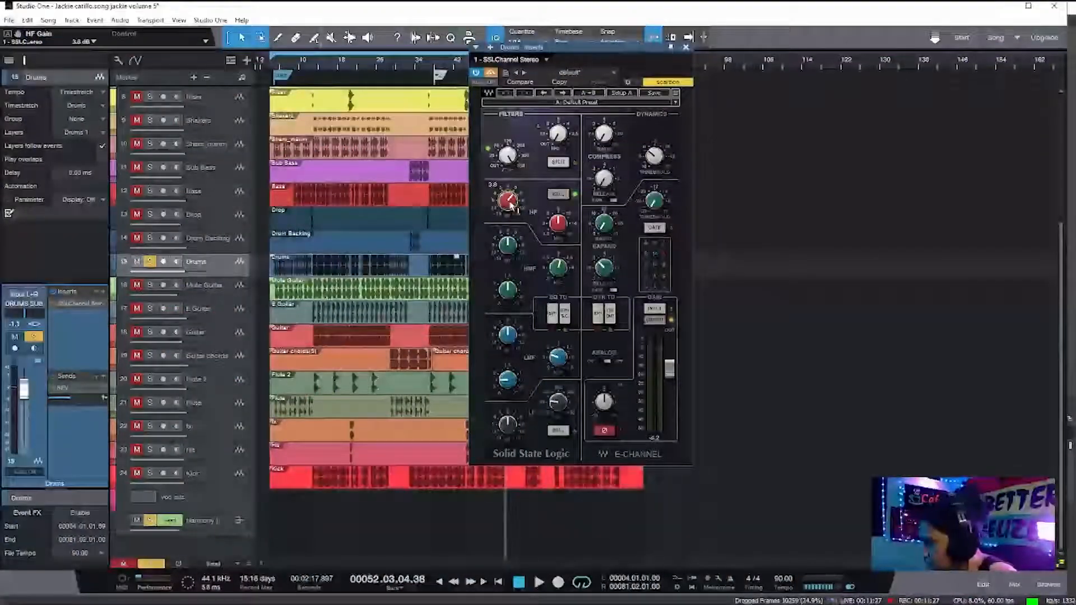
left_click(493, 74)
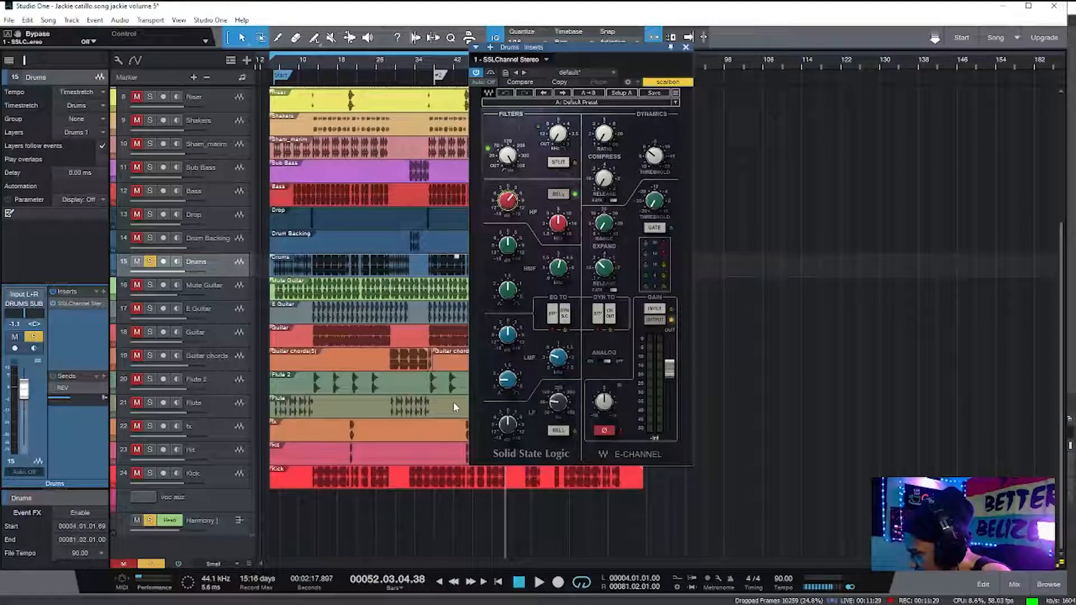
left_click(539, 583)
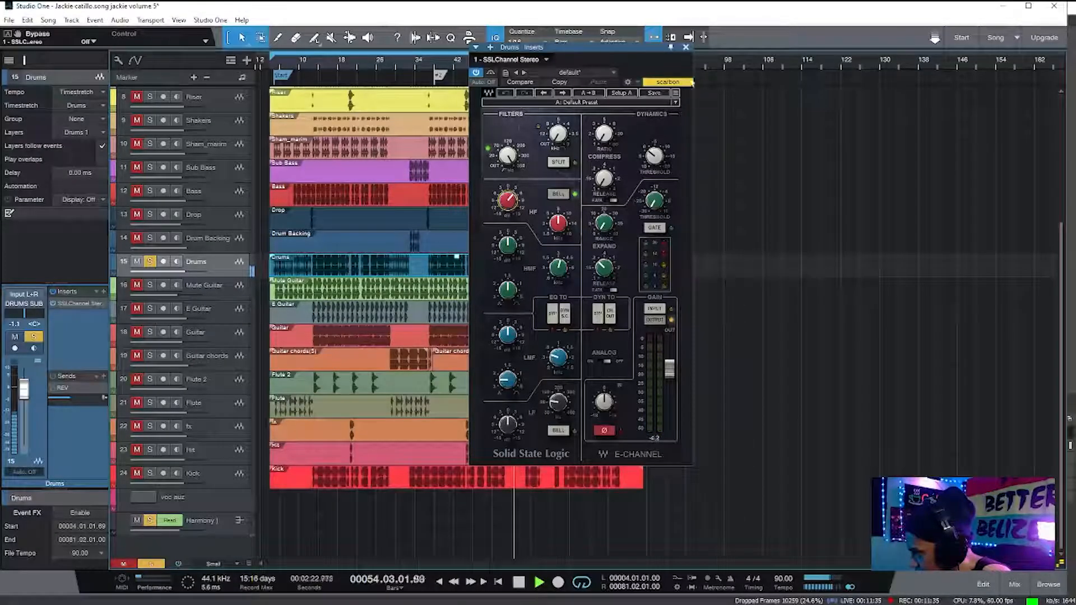
left_click(686, 50)
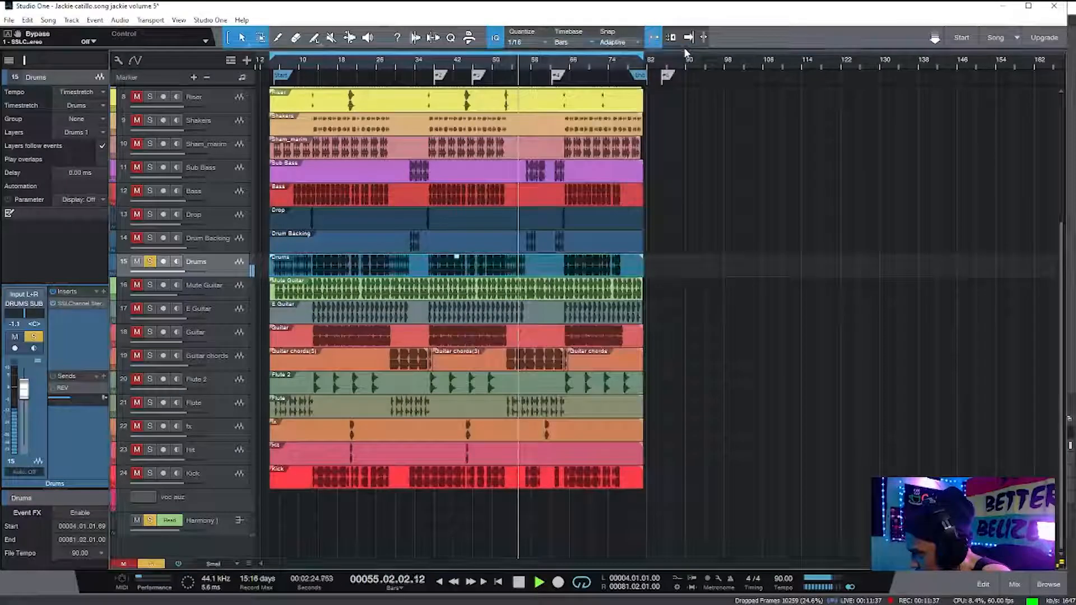
Play from about bar 12, move the Kick track directly below Drums, and solo it.
left_click(312, 61)
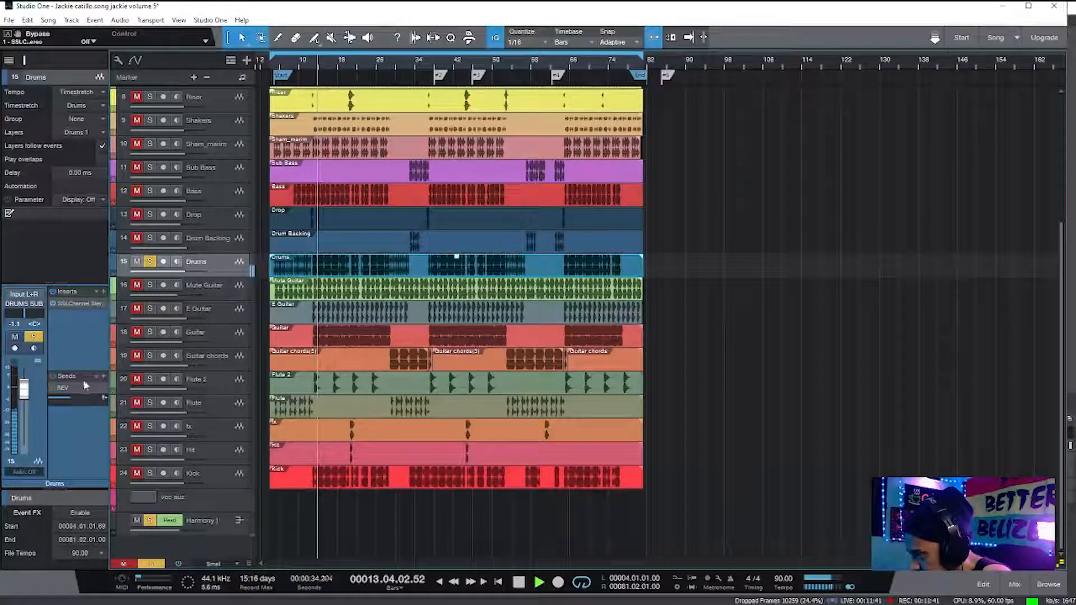
left_click(211, 475)
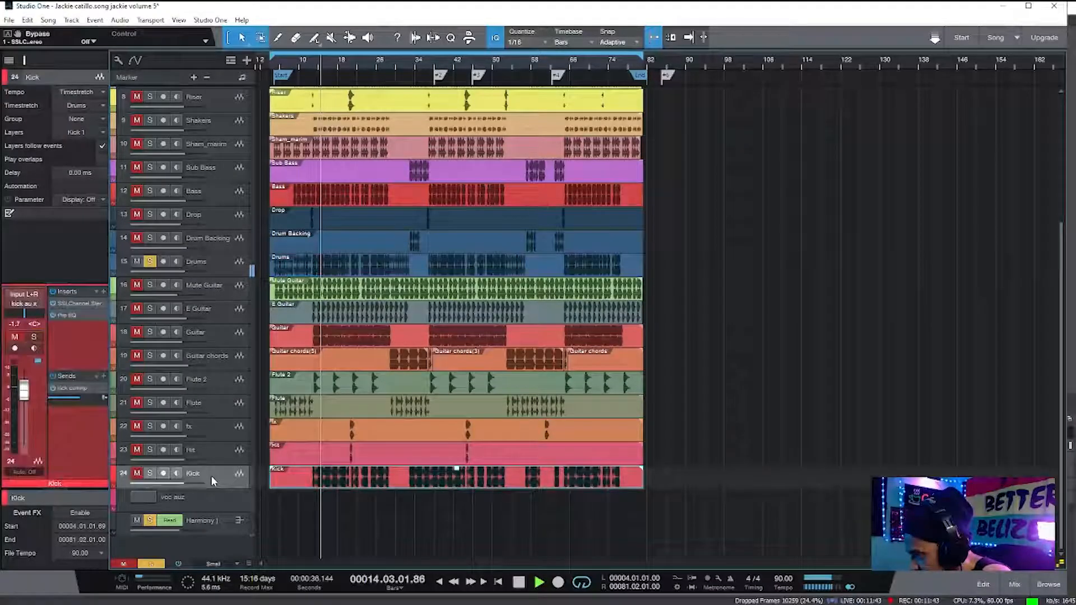
left_click_drag(205, 274, 205, 276)
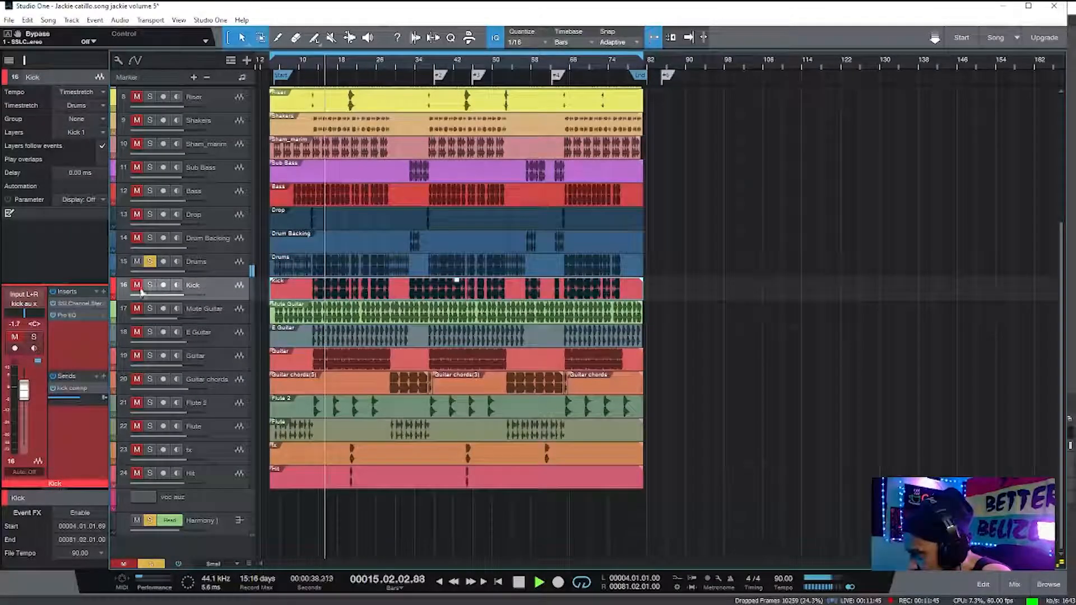
left_click(150, 285)
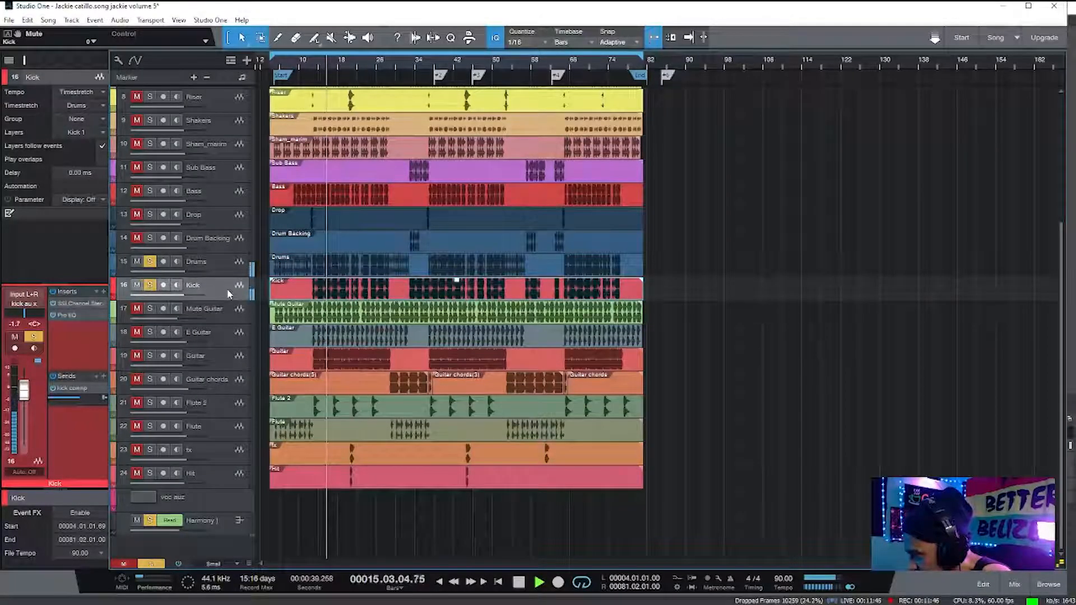
In the mixer, lower the low-frequency Boost in the PuigTec EQP1A on the kick comp channel and close the plug-in.
left_click(1015, 585)
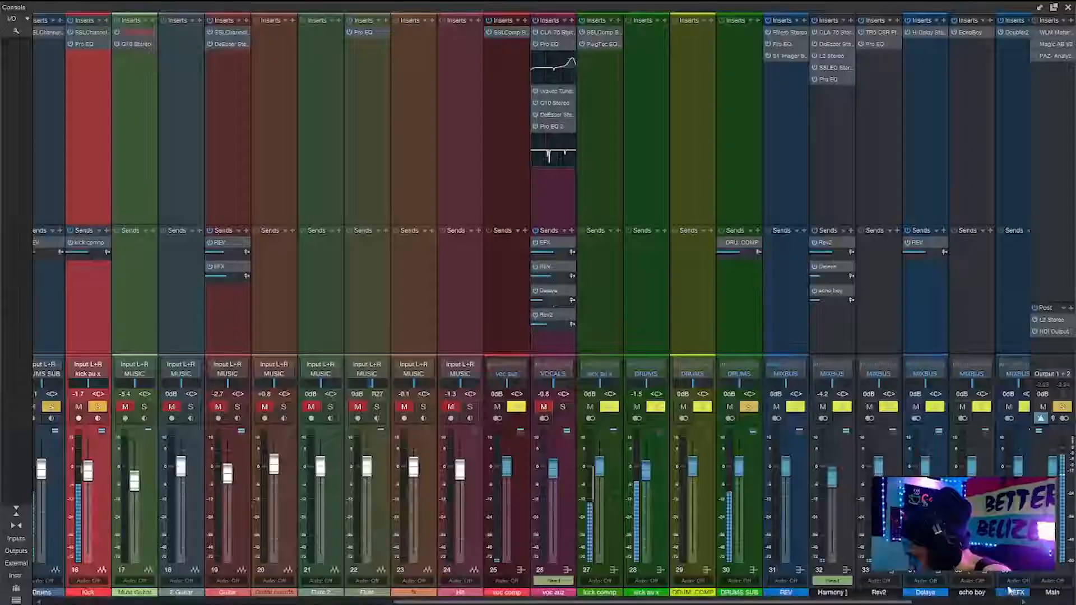
left_click(648, 519)
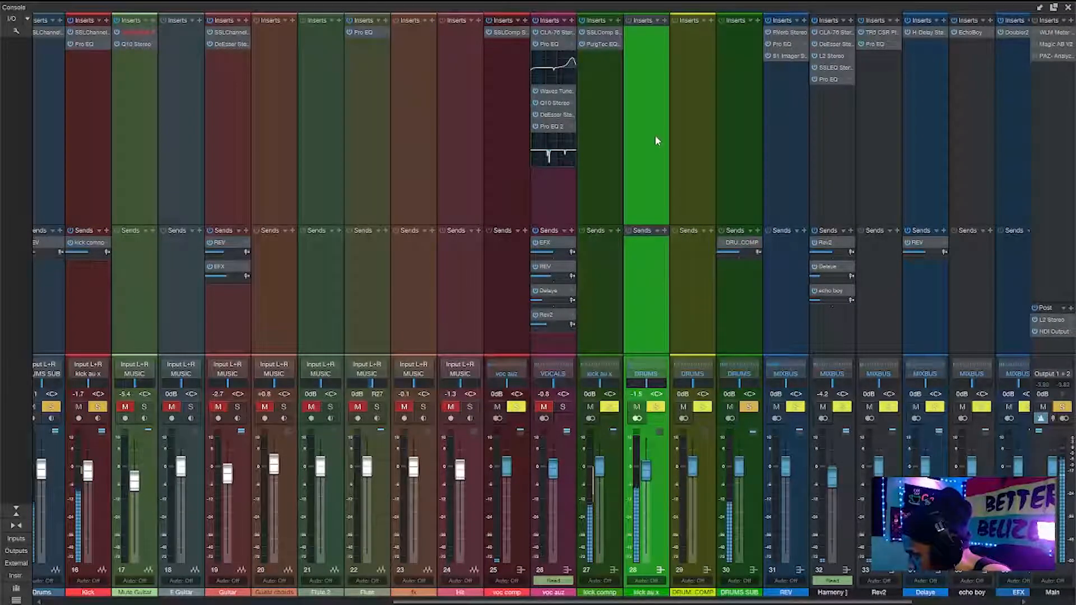
double_click(595, 43)
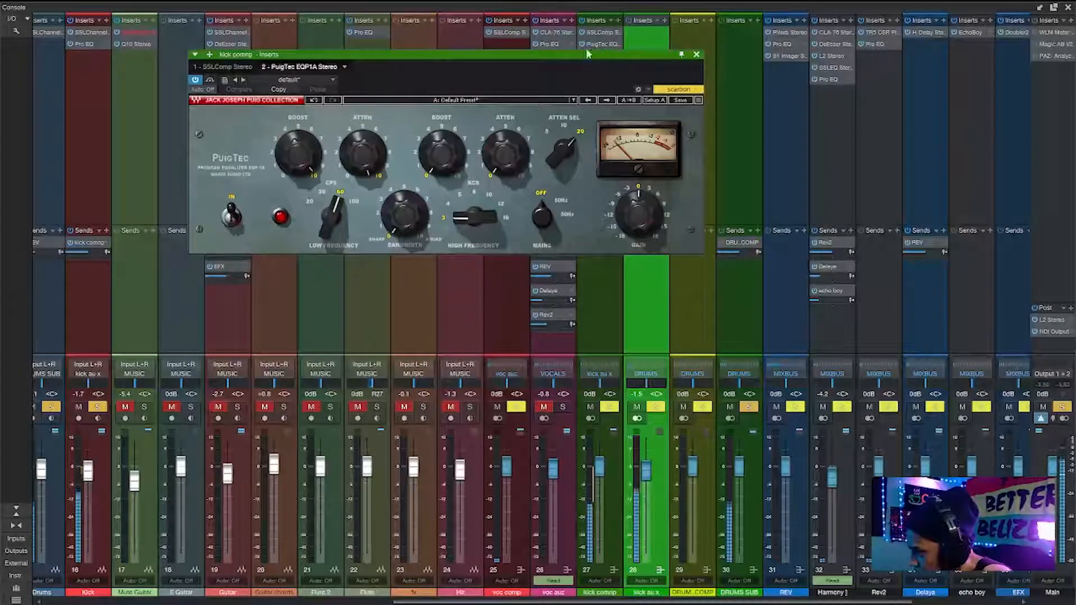
left_click_drag(296, 154, 296, 164)
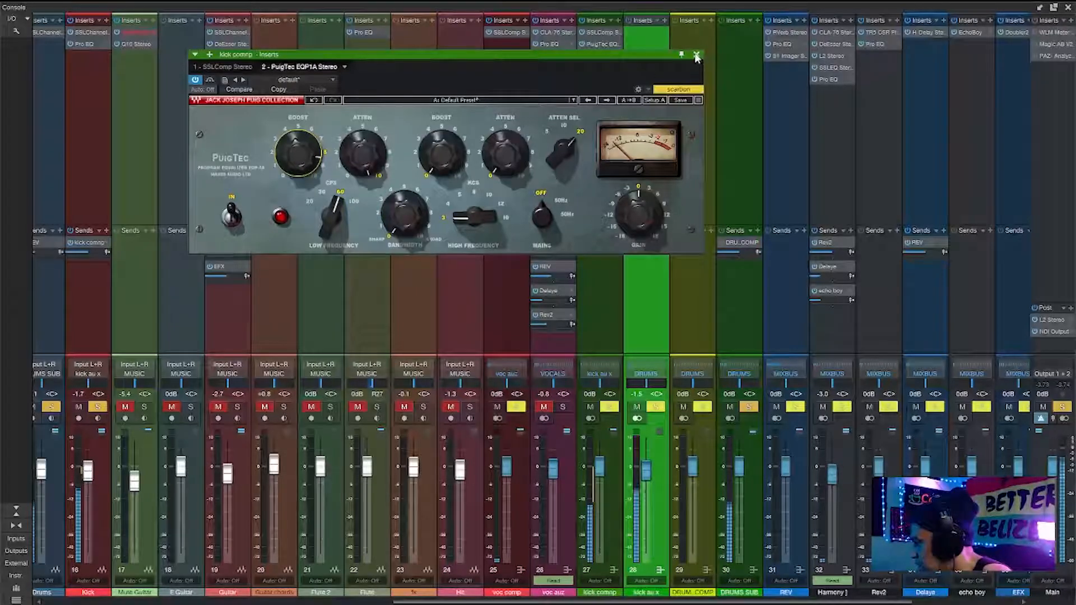
left_click(697, 54)
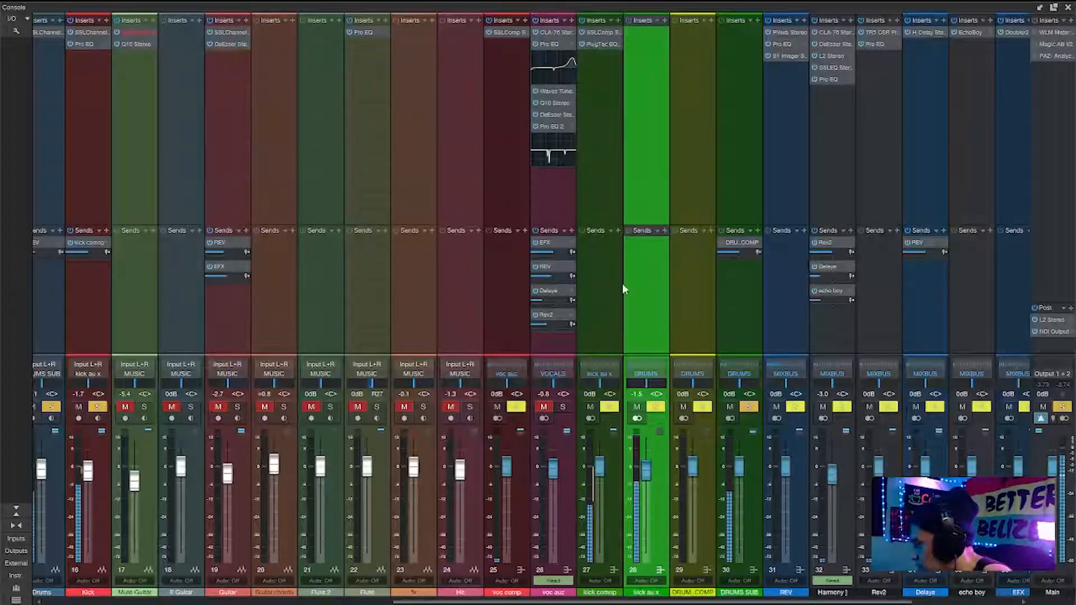
Mute and unmute the kick comp channel to compare the kick sound, and close the mixer.
left_click(609, 407)
left_click(591, 407)
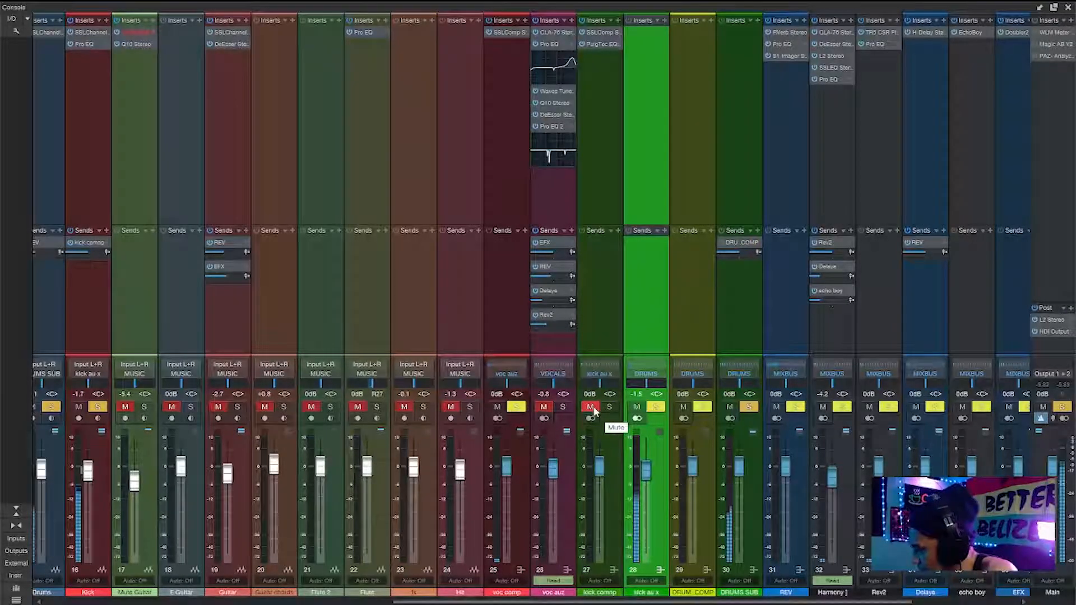
left_click(591, 407)
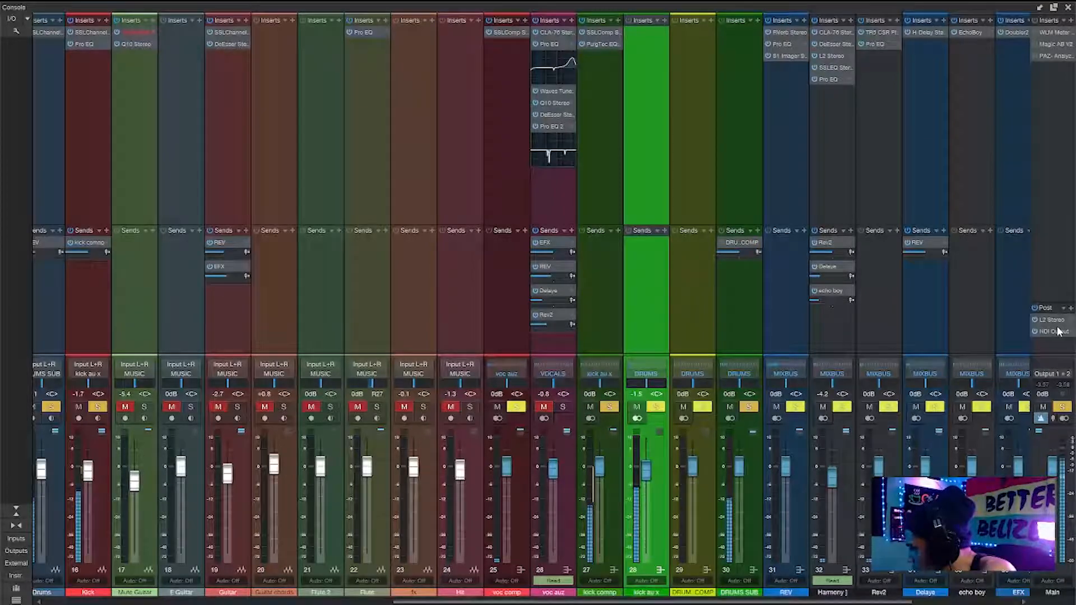
left_click(1068, 7)
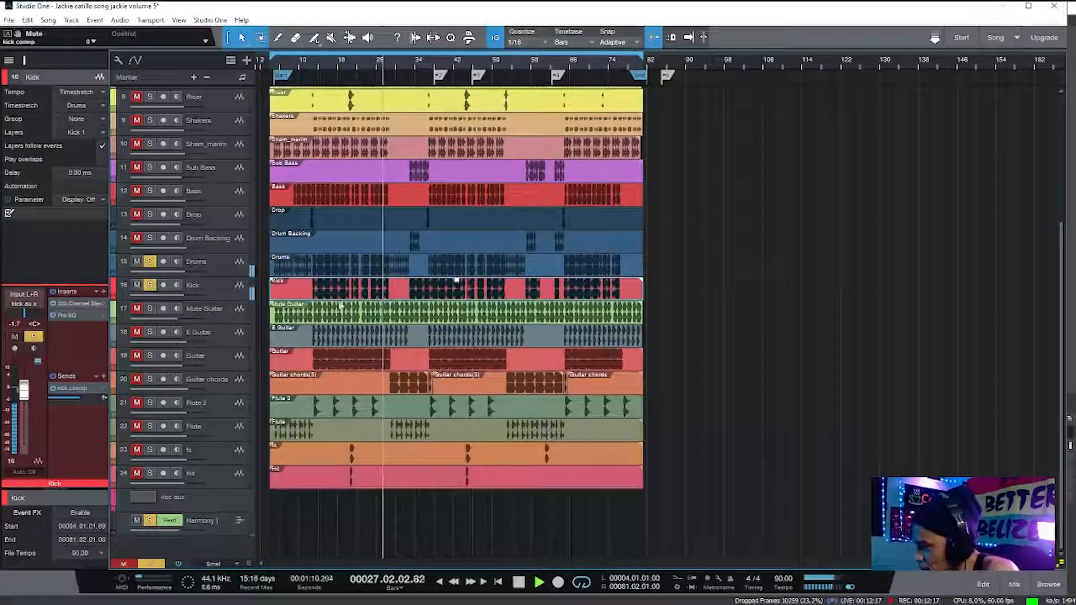
Select the Drums track after checking the Kick track, stop playback, and turn the REV send on.
left_click(224, 266)
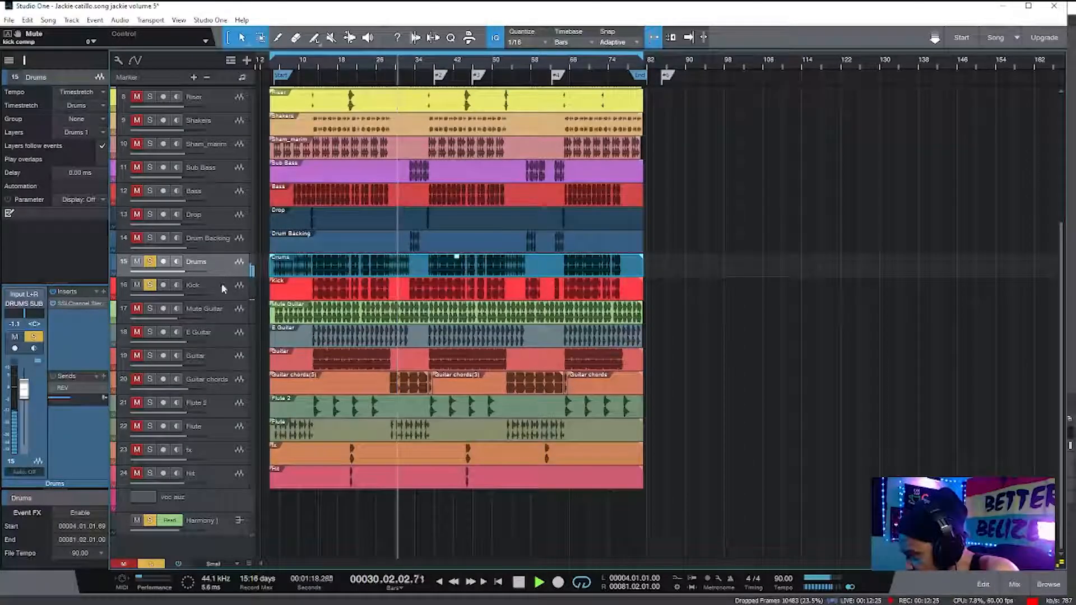
left_click(221, 288)
left_click(227, 267)
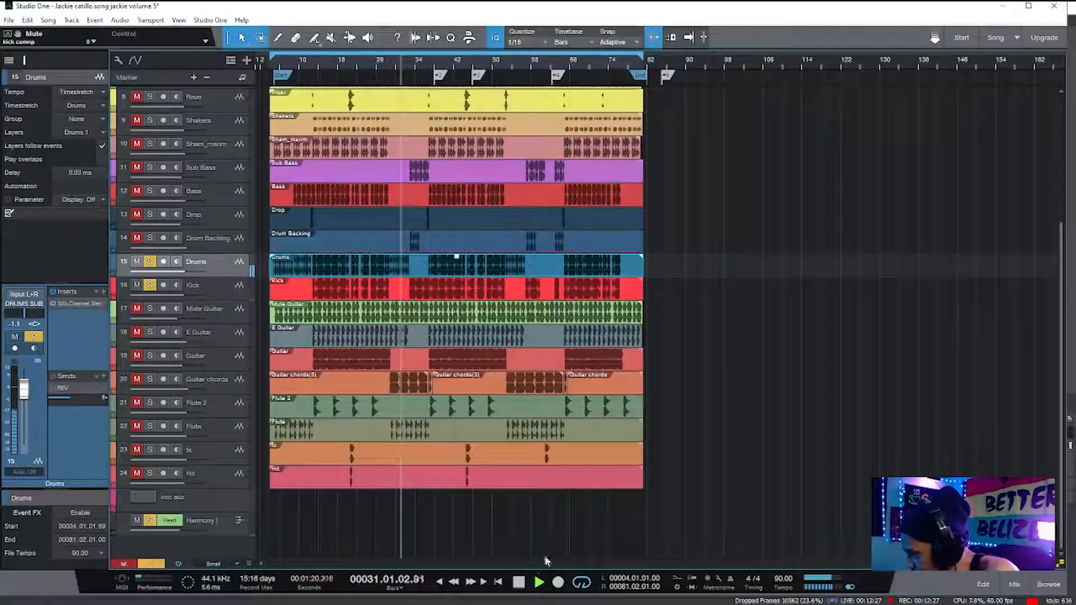
key("space")
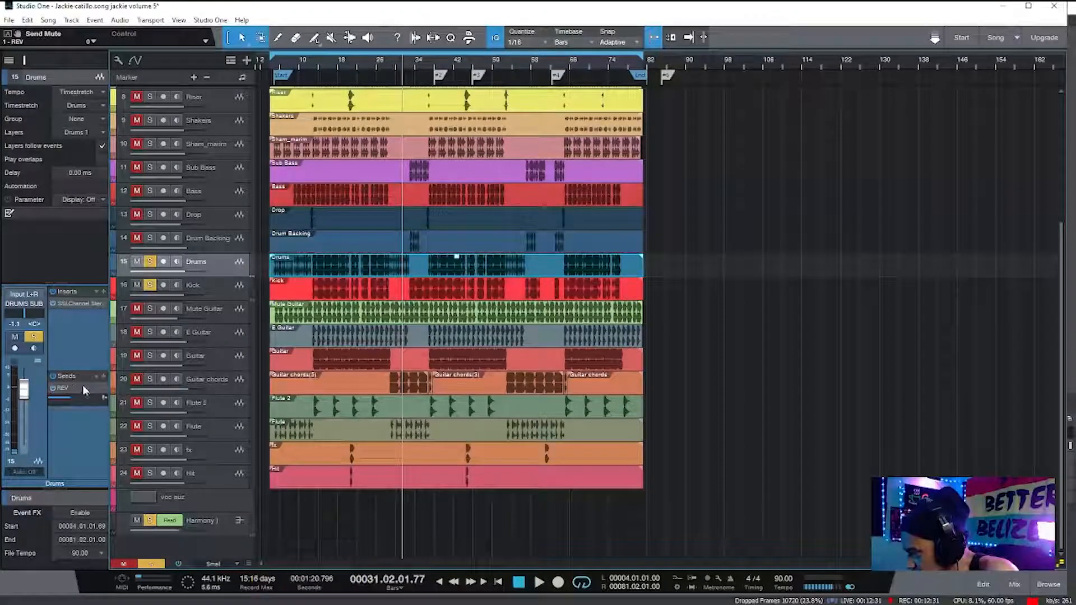
Open the RVerb on the Drums track's REV send, move its high-frequency EQ band to about 3873 Hz and -13.6 dB during playback, and close it.
double_click(65, 385)
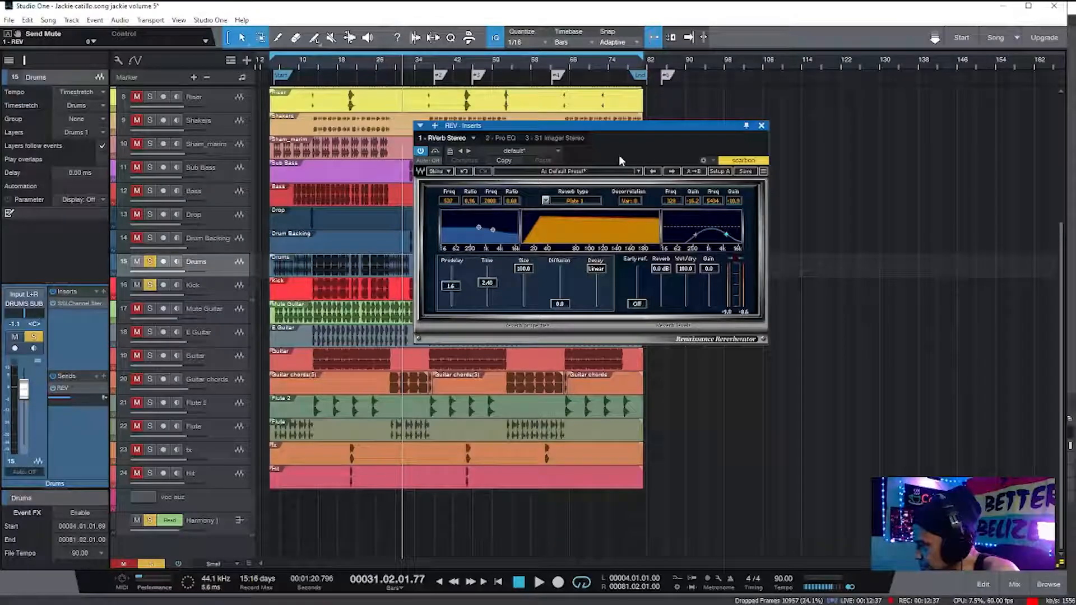
left_click(539, 583)
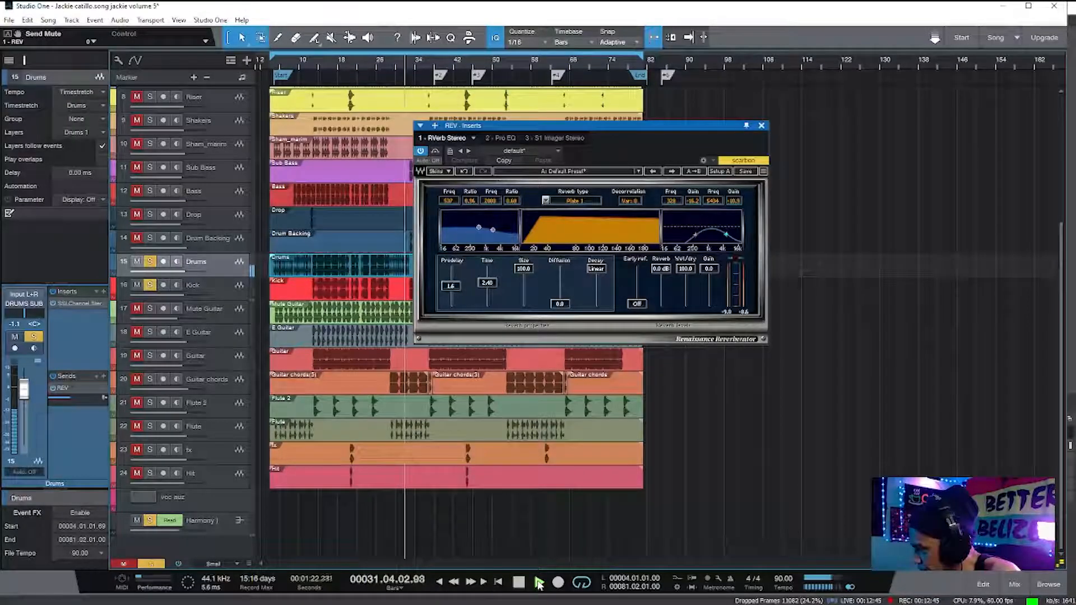
left_click(637, 304)
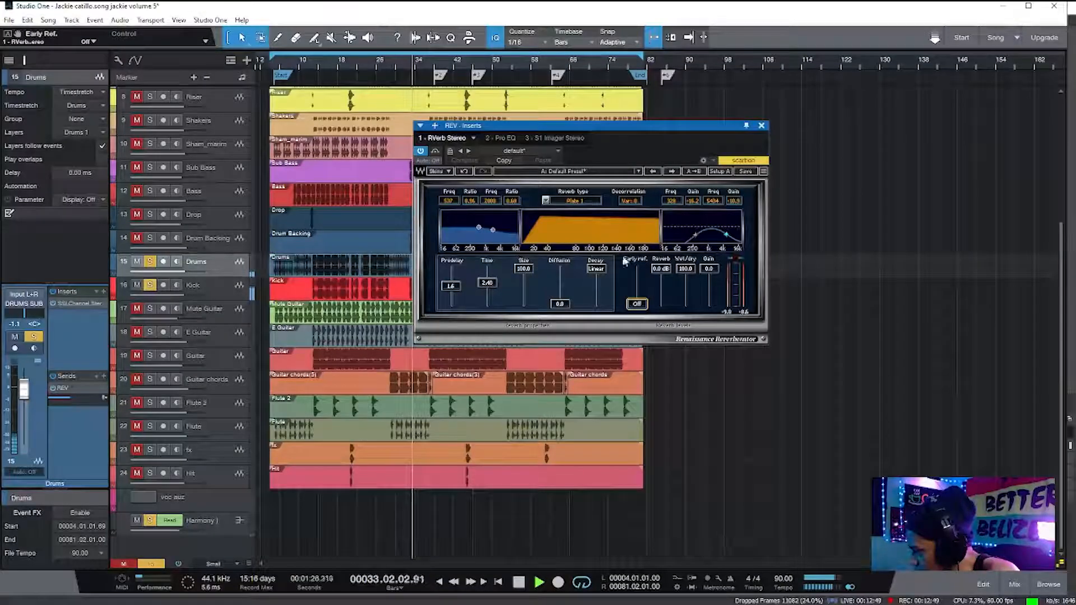
left_click_drag(726, 234, 727, 234)
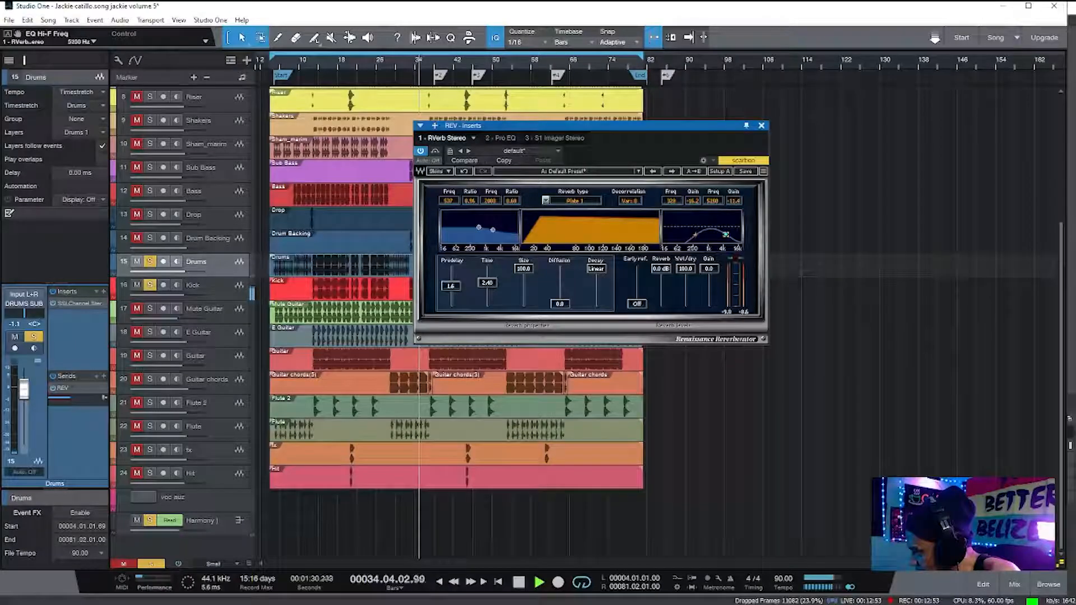
left_click(342, 66)
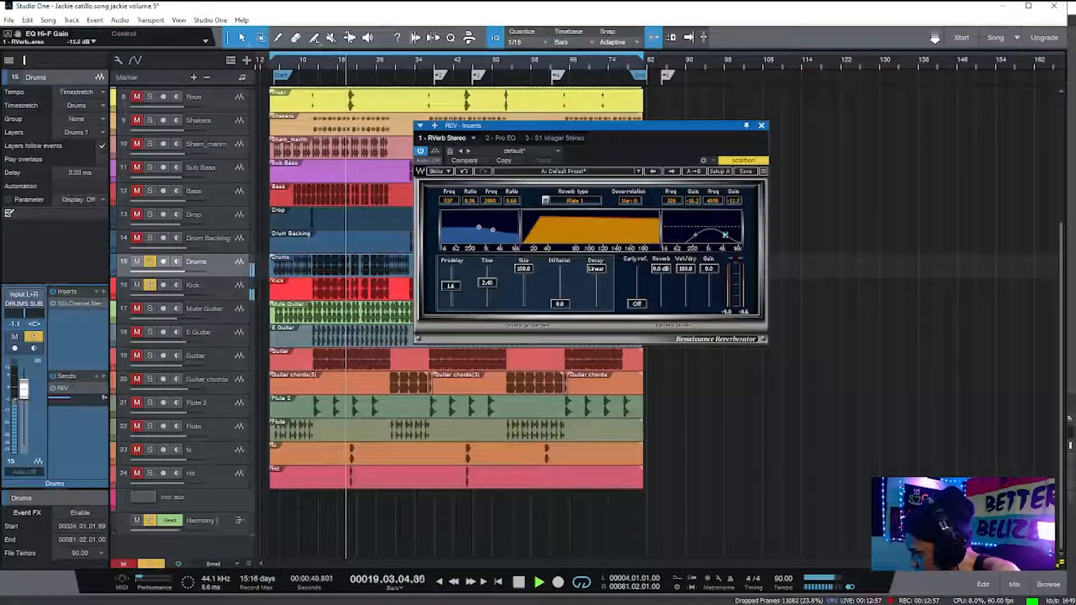
left_click_drag(726, 236, 722, 236)
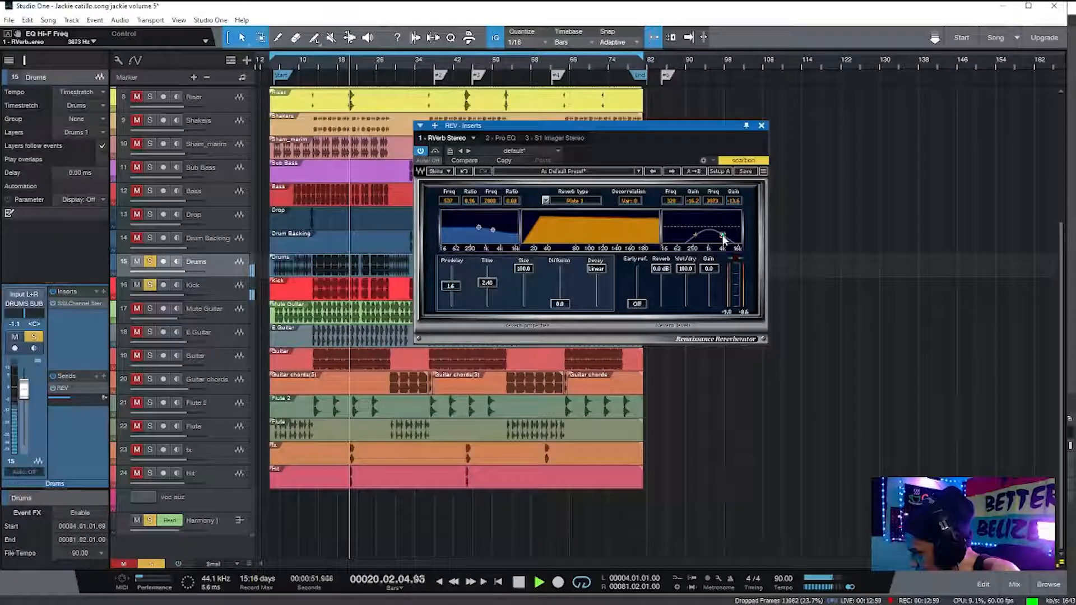
left_click(762, 126)
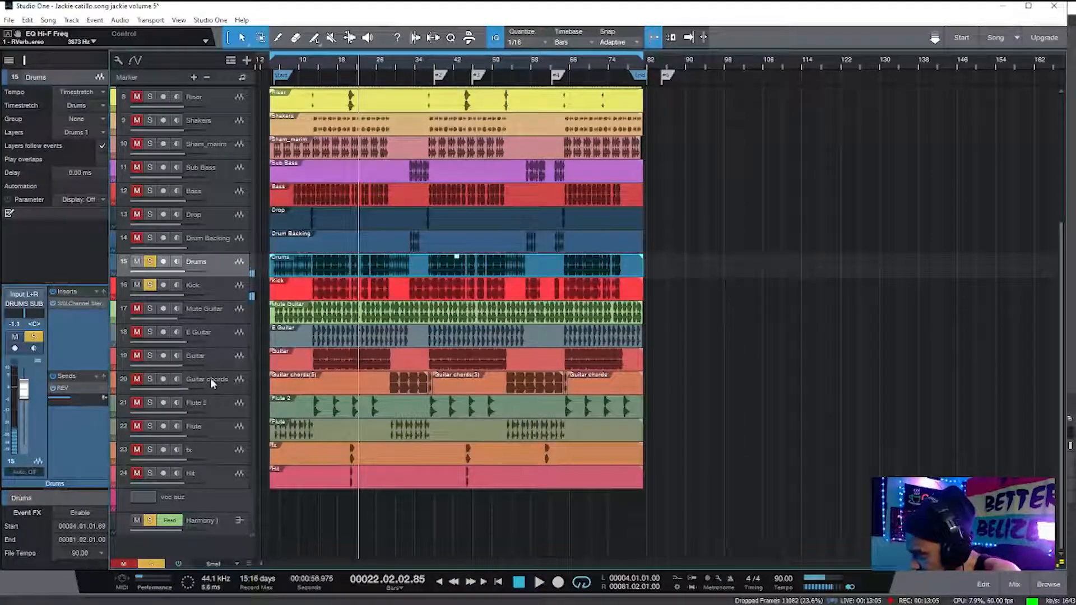
Unmute the Flute 2 and Flute tracks and play them along with the drums and kick from about bar 22.
left_click(215, 408)
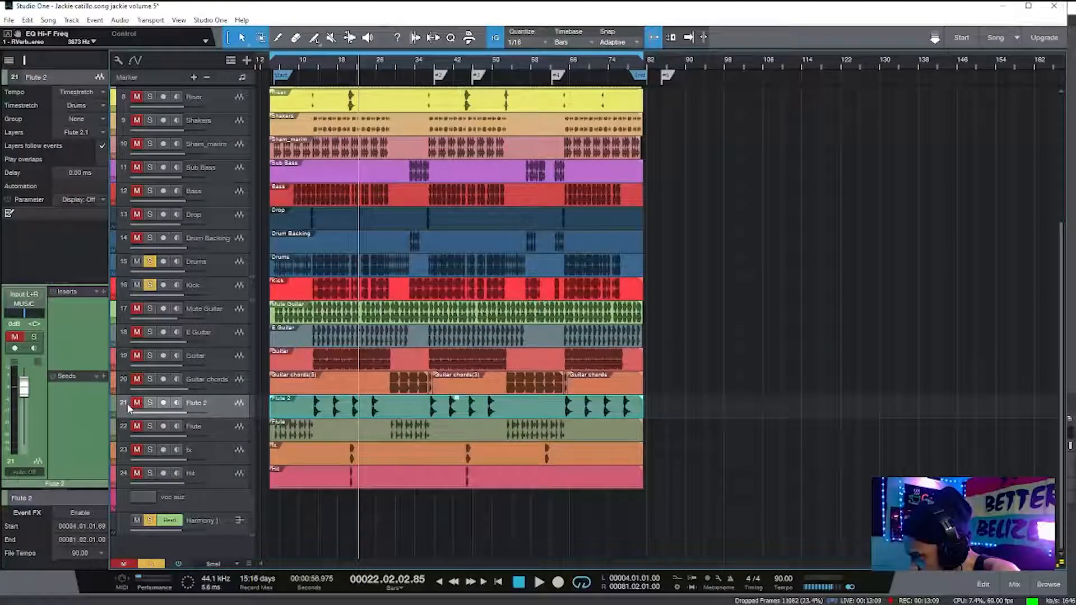
left_click(136, 404)
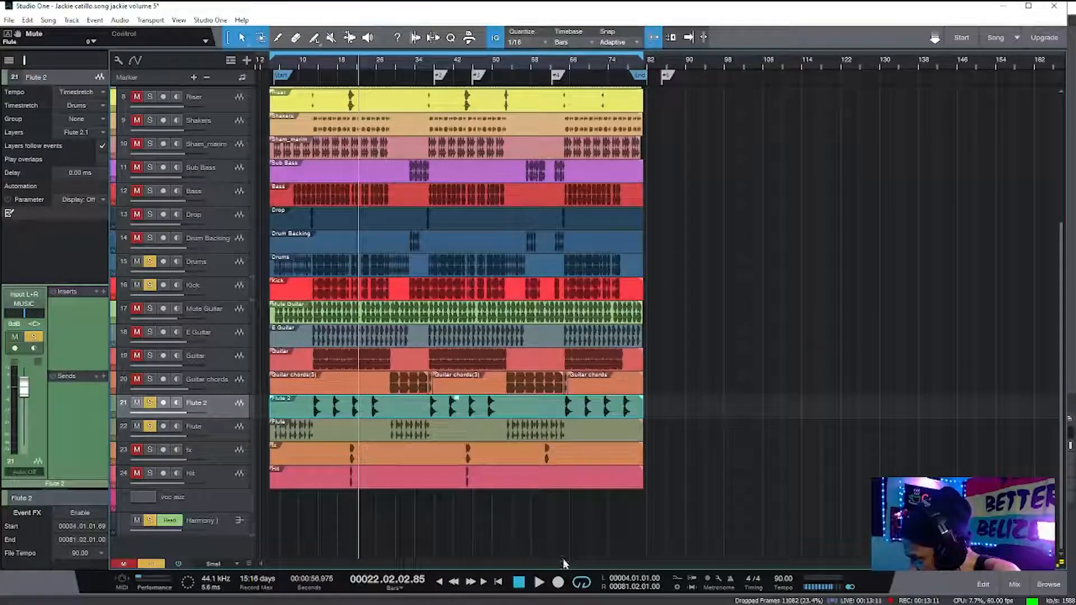
left_click(538, 583)
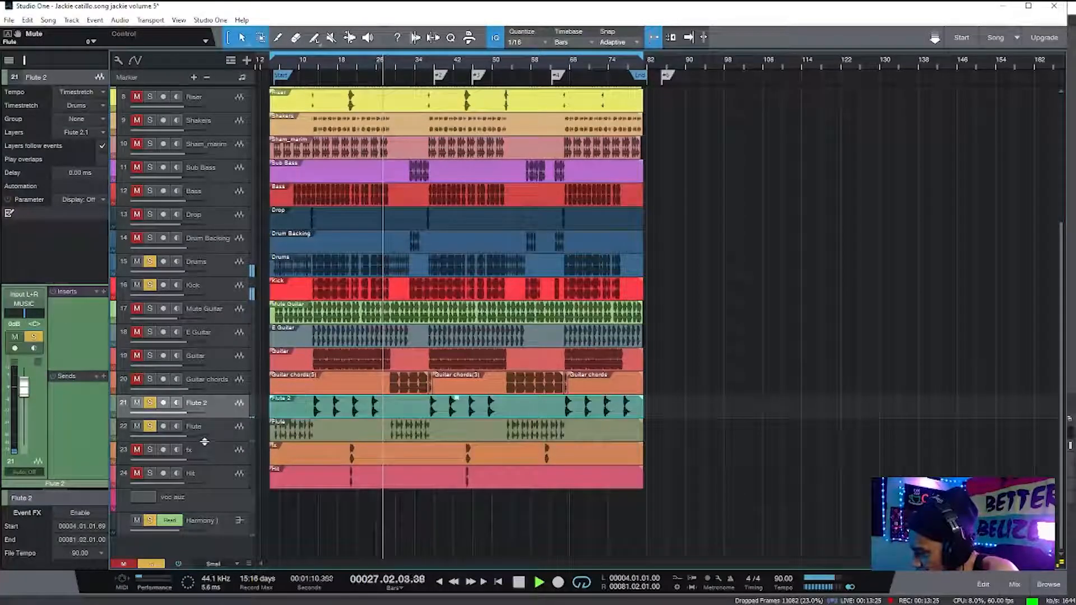
Stop playback, unmute the fx and Hit tracks, and play the song from bar 20.
left_click(217, 454)
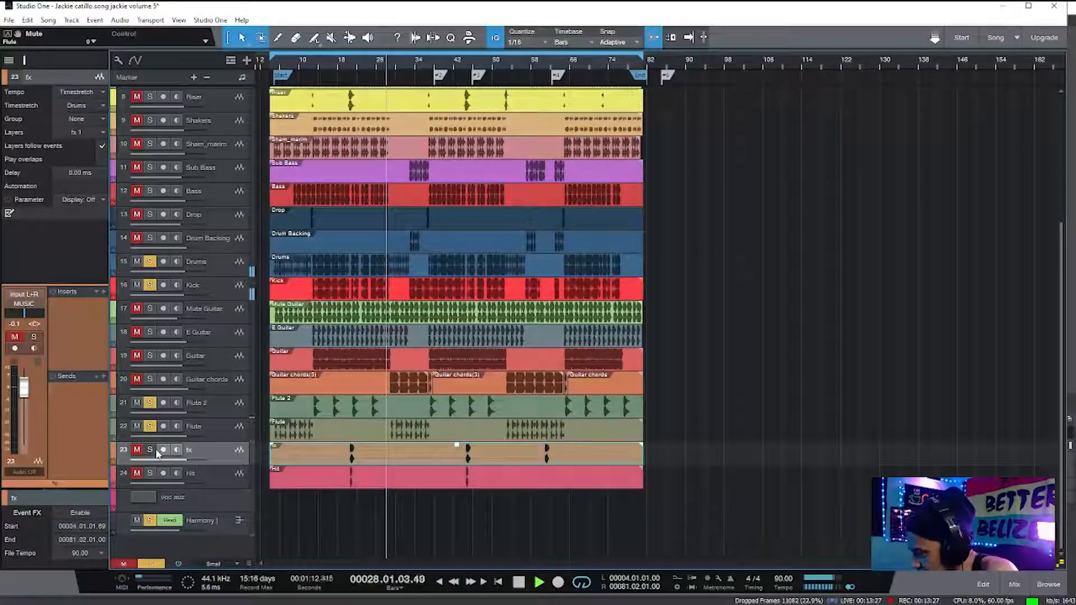
key("space")
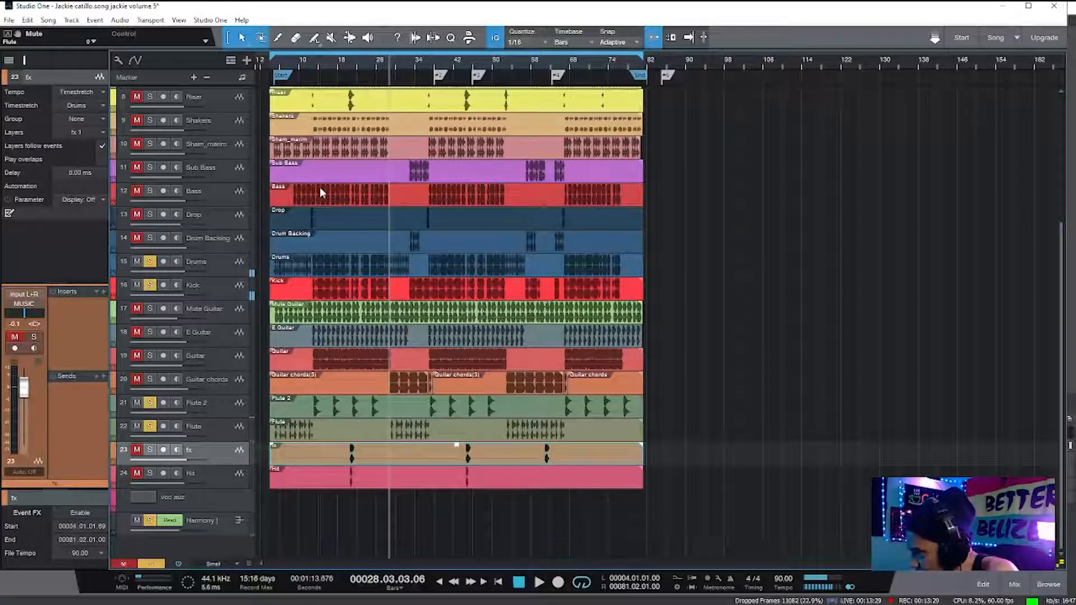
left_click(344, 66)
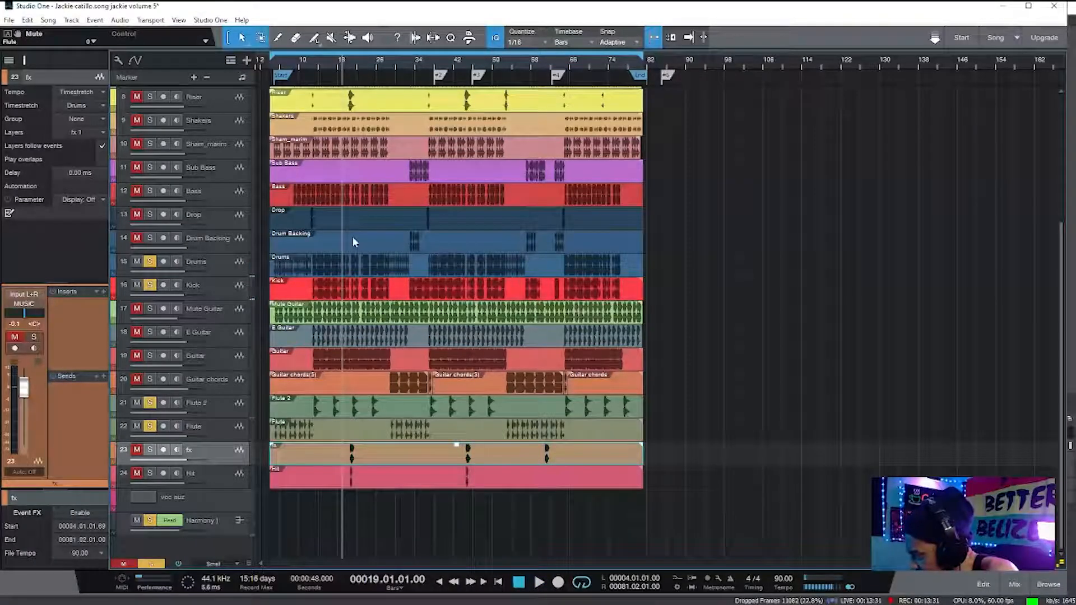
left_click(135, 451)
left_click(136, 474)
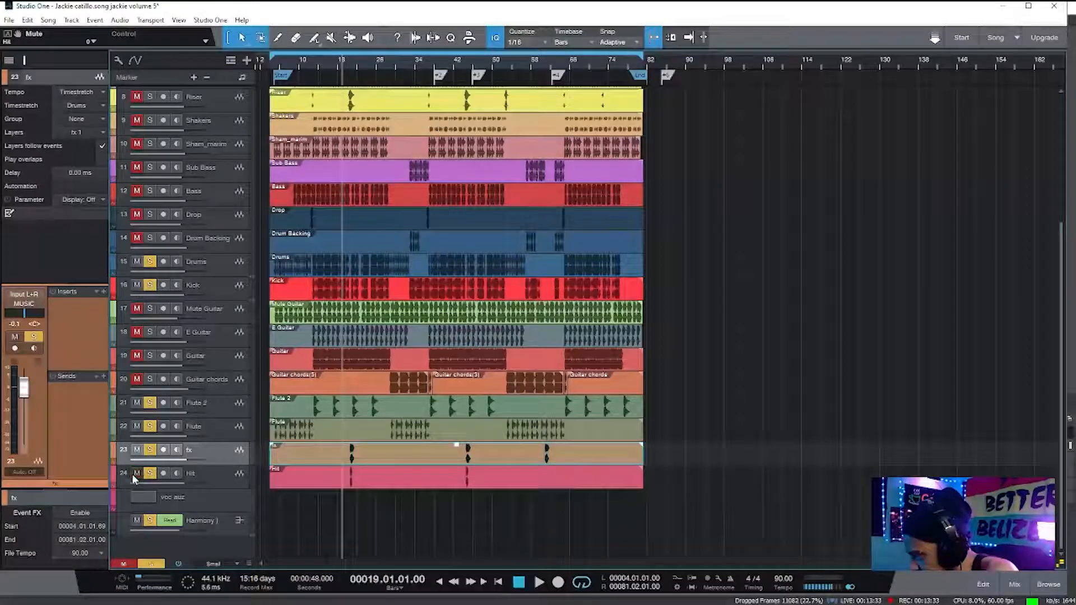
left_click(354, 69)
left_click(351, 69)
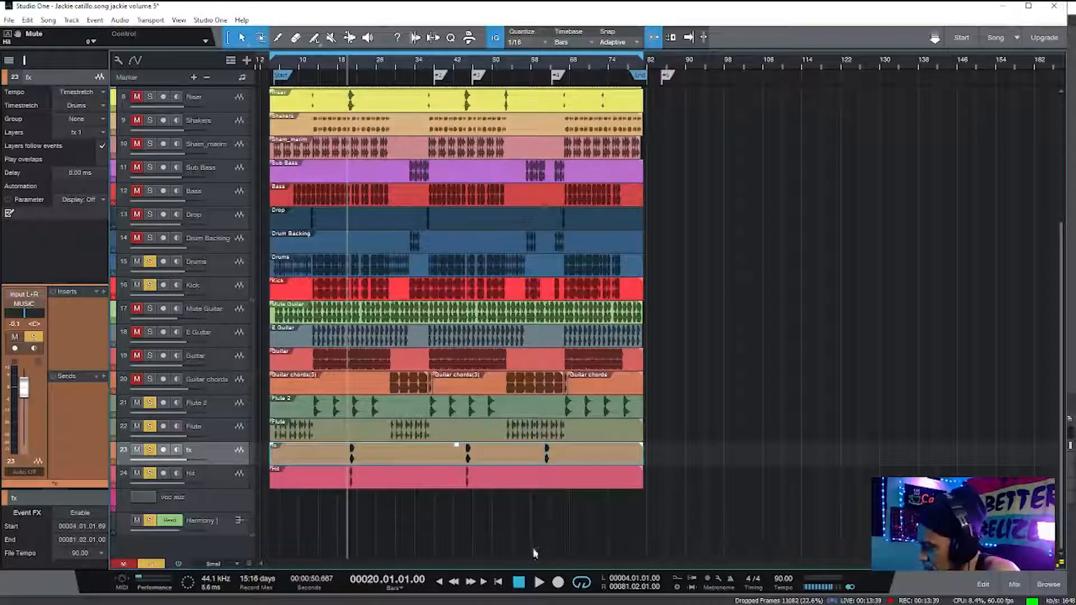
left_click(541, 583)
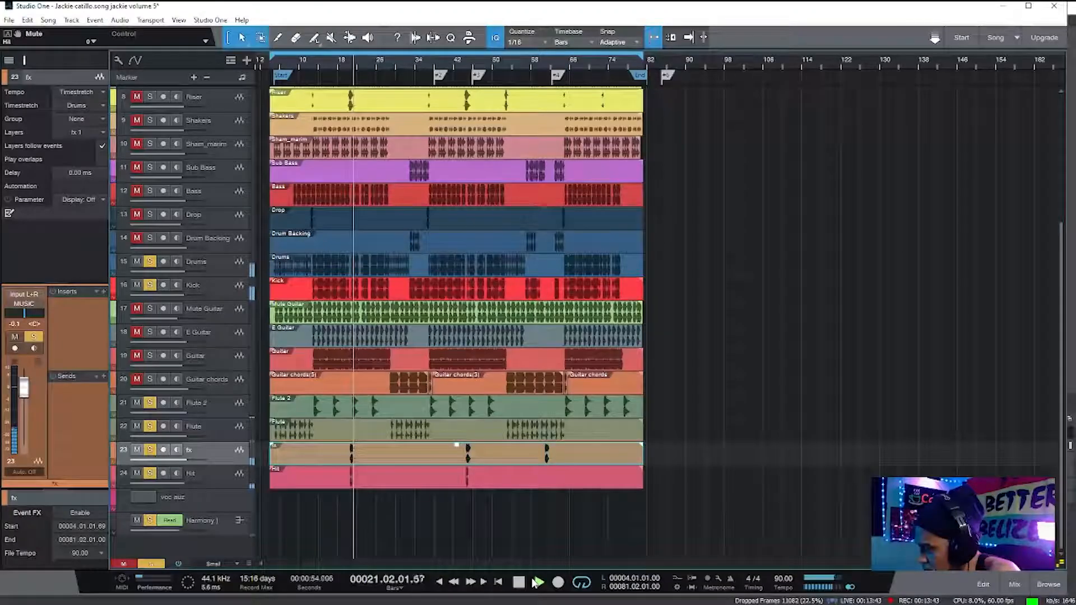
Select the Hit and fx tracks in turn, mute fx to compare the sound, stop playback, and restore fx.
left_click(227, 481)
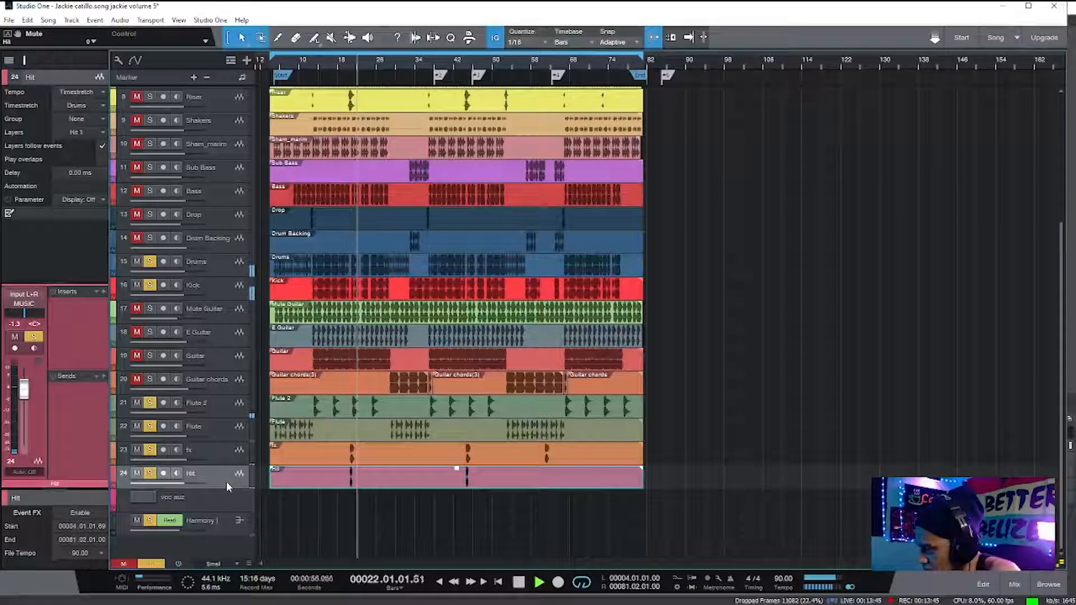
left_click(215, 453)
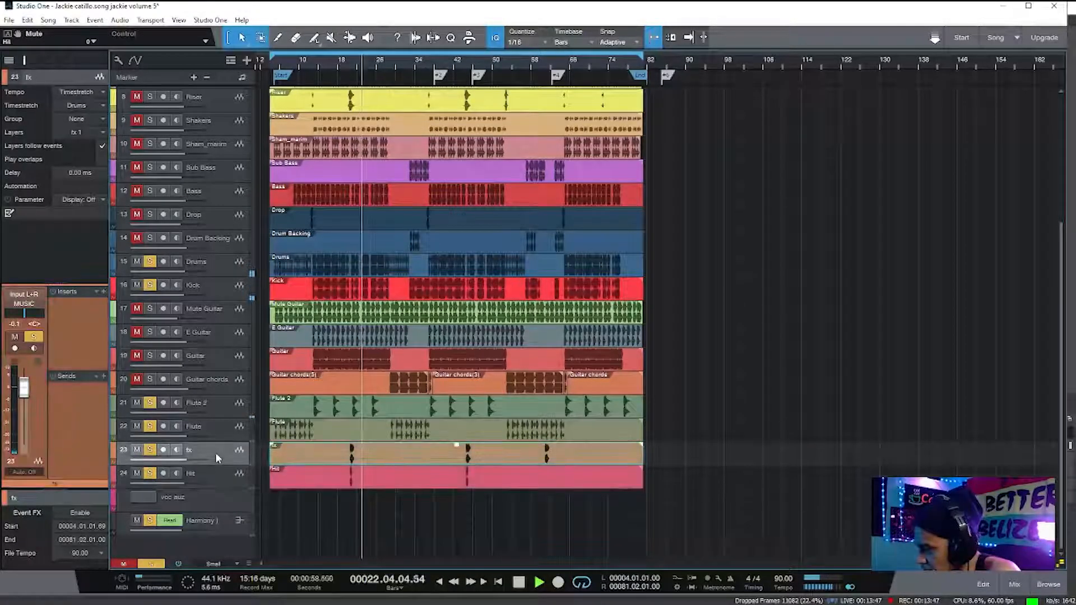
left_click(137, 450)
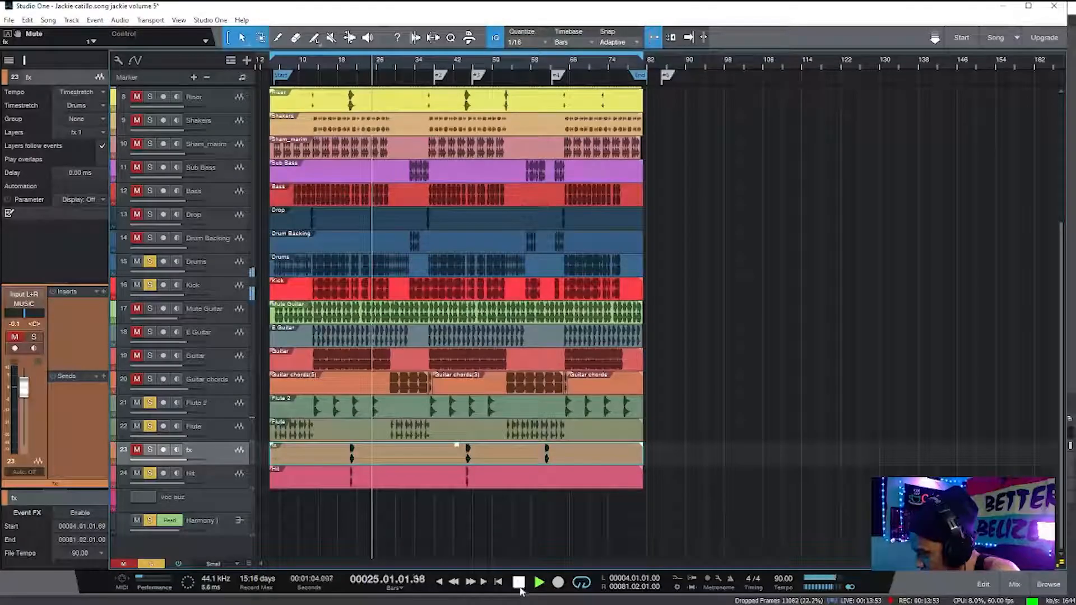
left_click(201, 479)
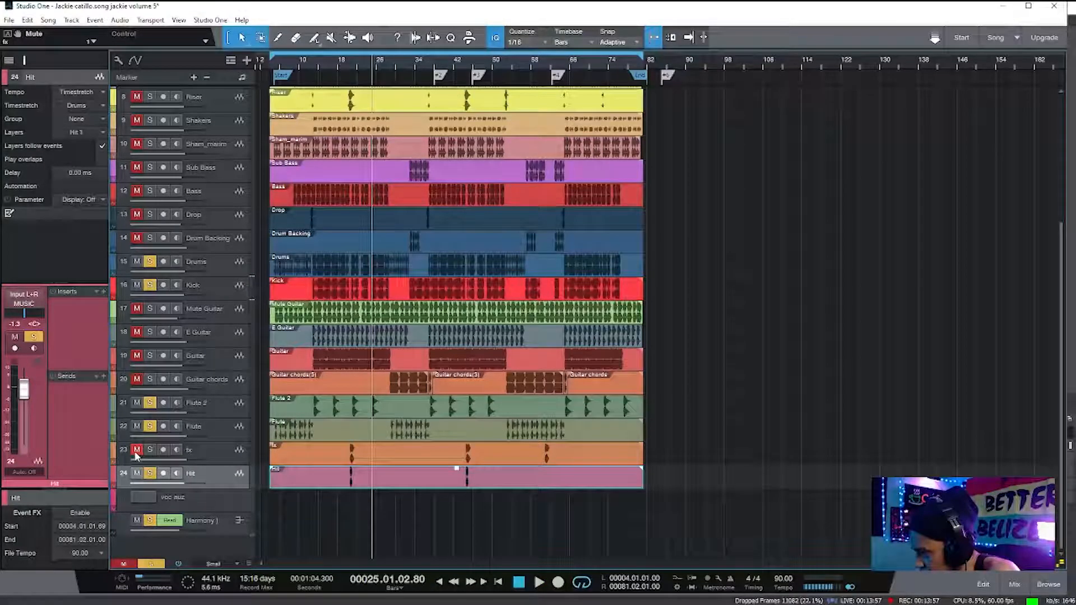
Unmute the Guitar chords and Guitar tracks, play the section from about bar 28, and stop playback.
left_click(227, 382)
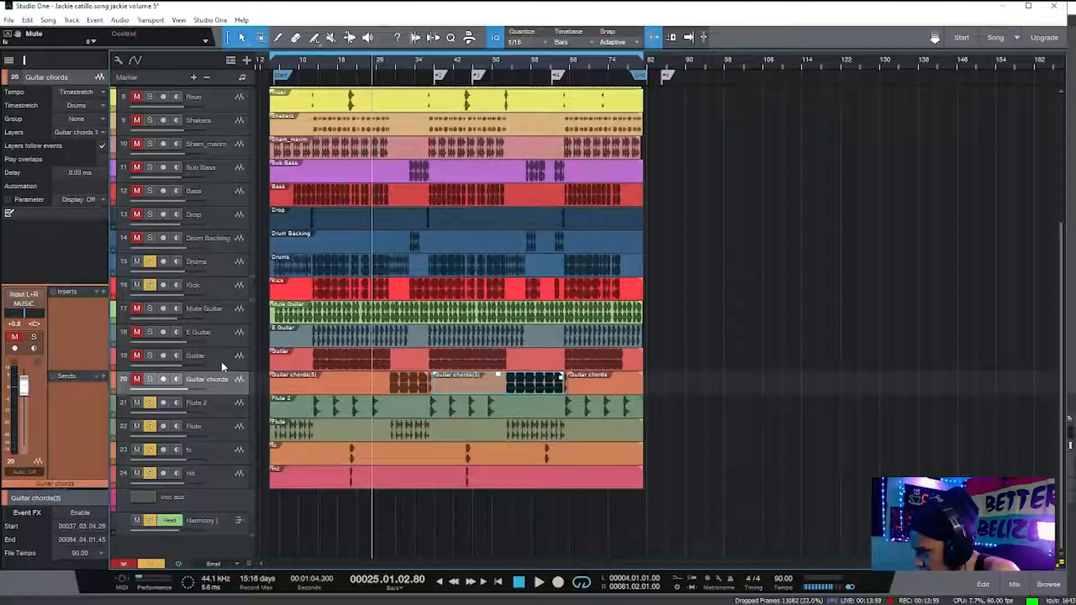
left_click(222, 365)
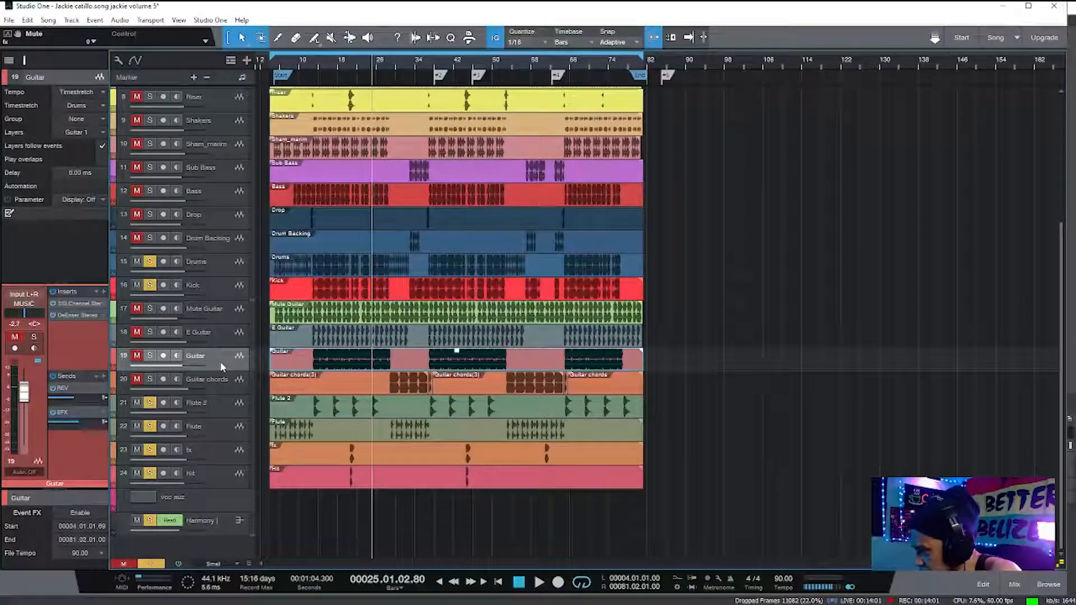
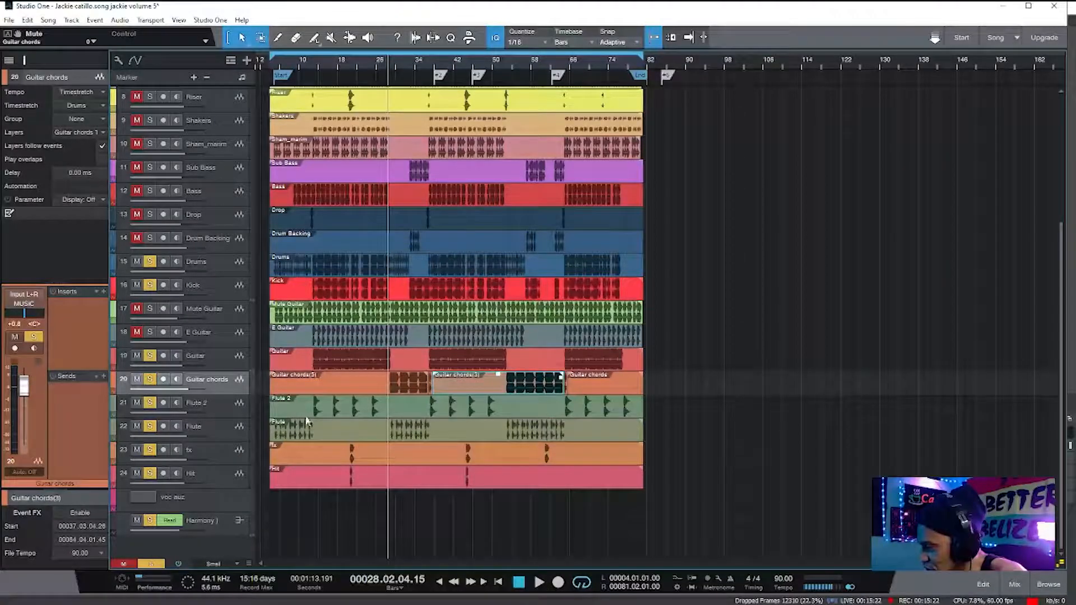
left_click(216, 356)
left_click(223, 383)
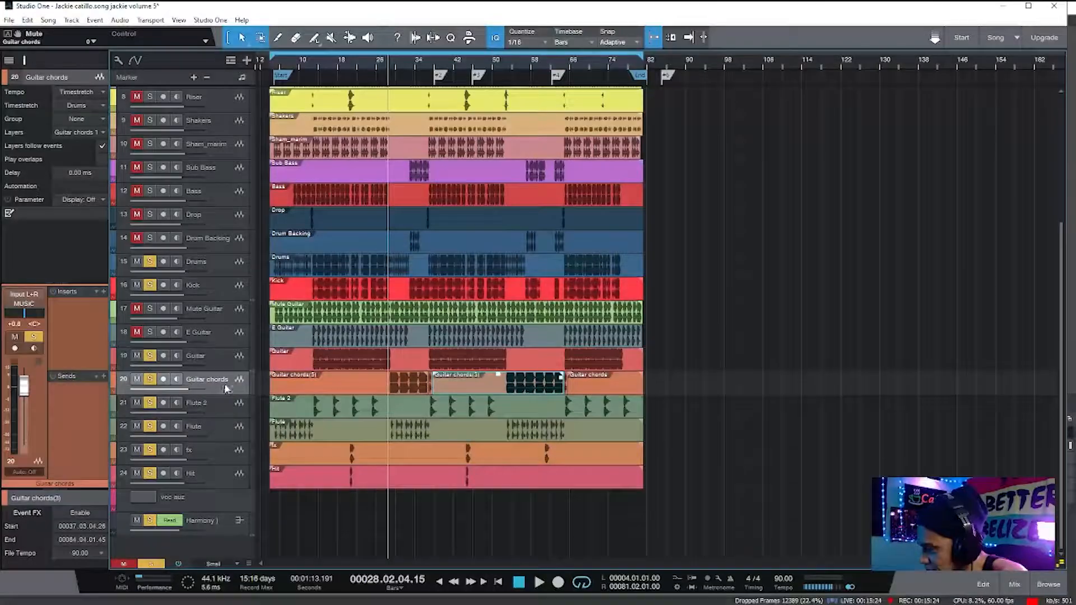
left_click(539, 583)
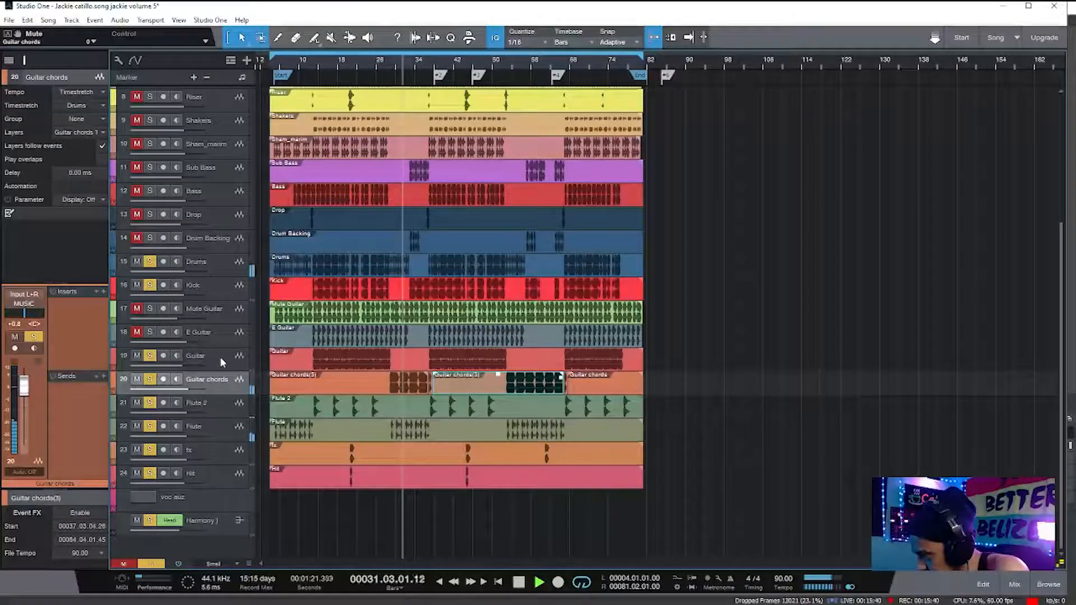
left_click(519, 583)
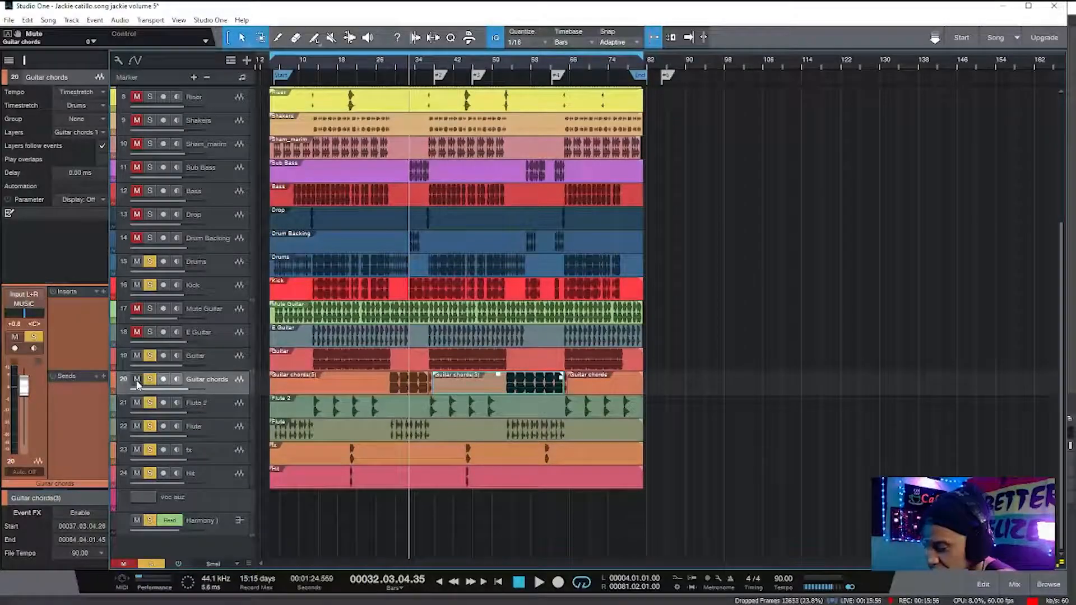
Unmute the E Guitar track after checking the Guitar track, and play the song from bar 21.
left_click(229, 360)
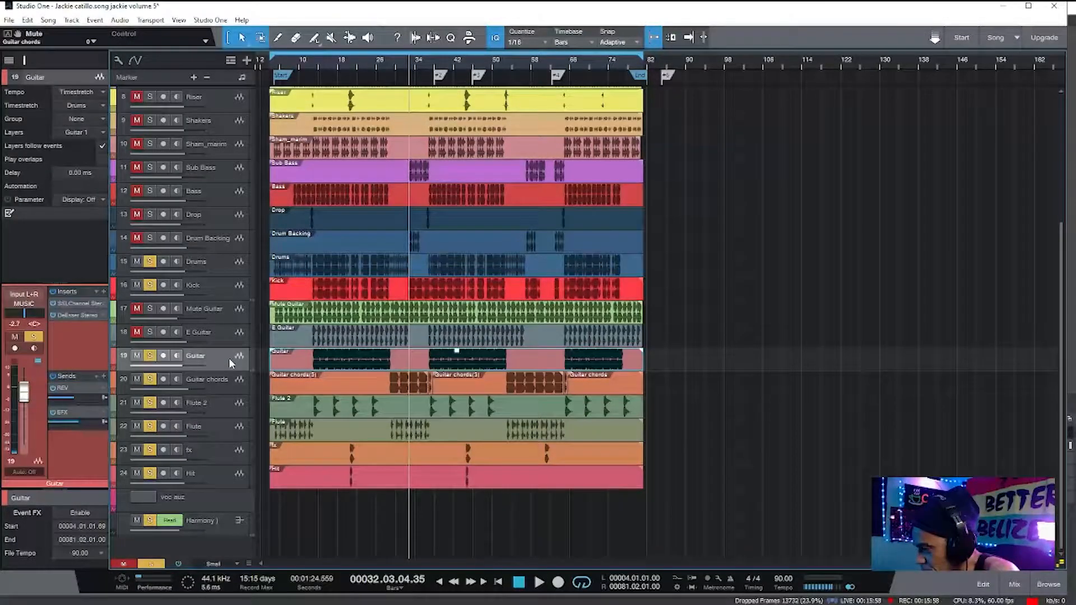
left_click(226, 335)
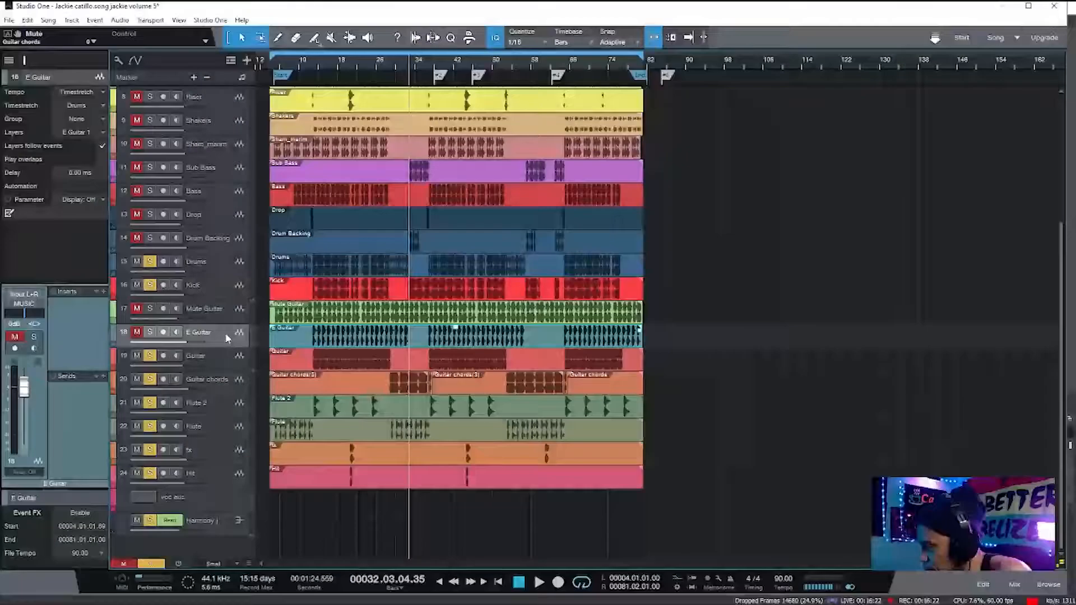
left_click(149, 332)
left_click(136, 331)
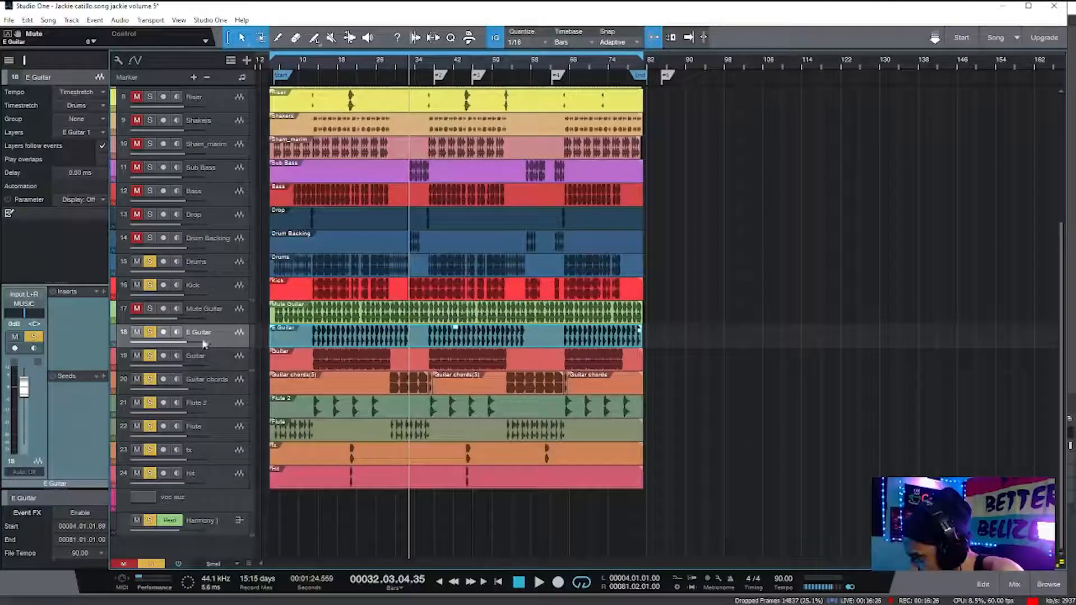
left_click(354, 67)
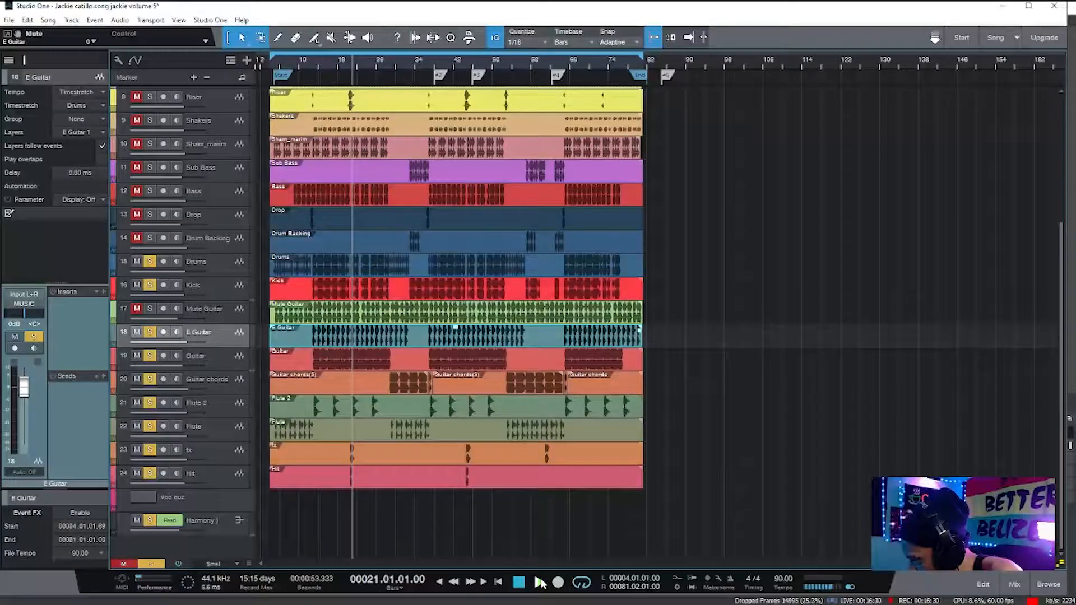
key("space")
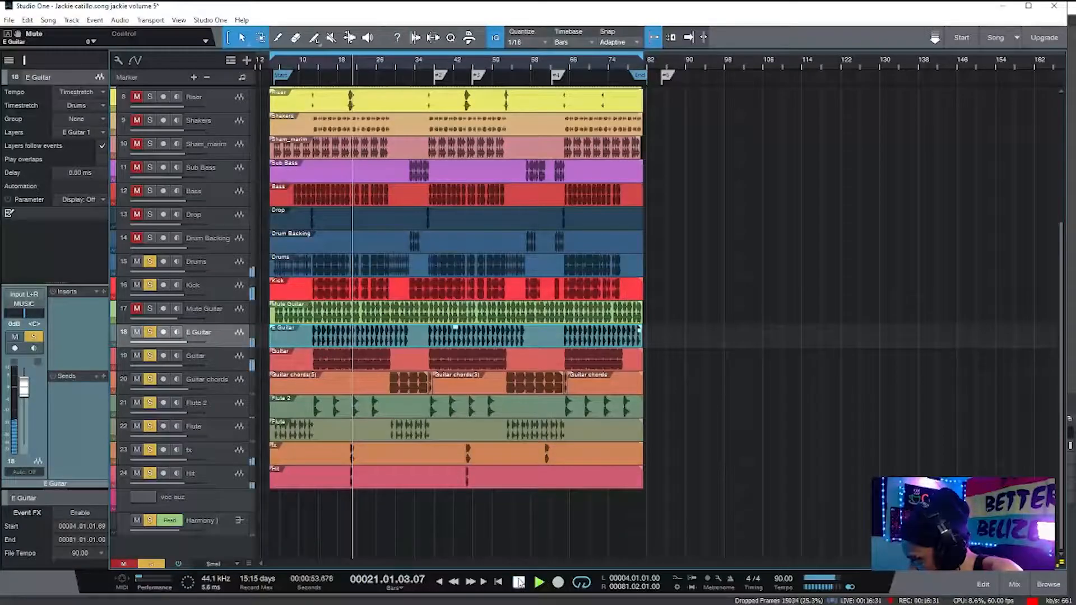
Unmute and select Mute Guitar to hear it in the mix, stop playback, and mute the E Guitar and Guitar tracks.
left_click(137, 310)
left_click(137, 310)
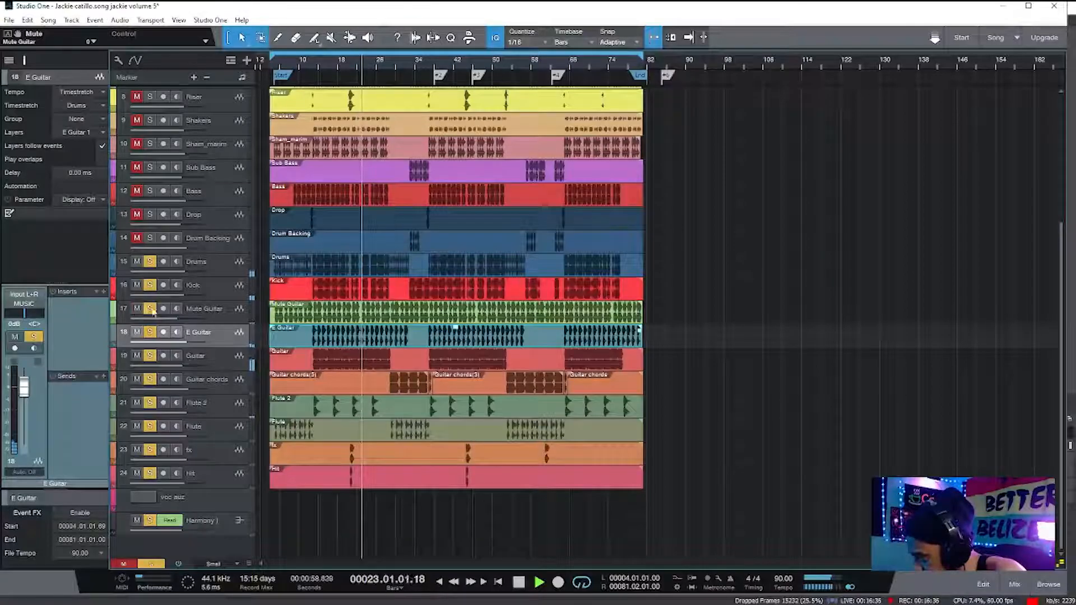
left_click(214, 314)
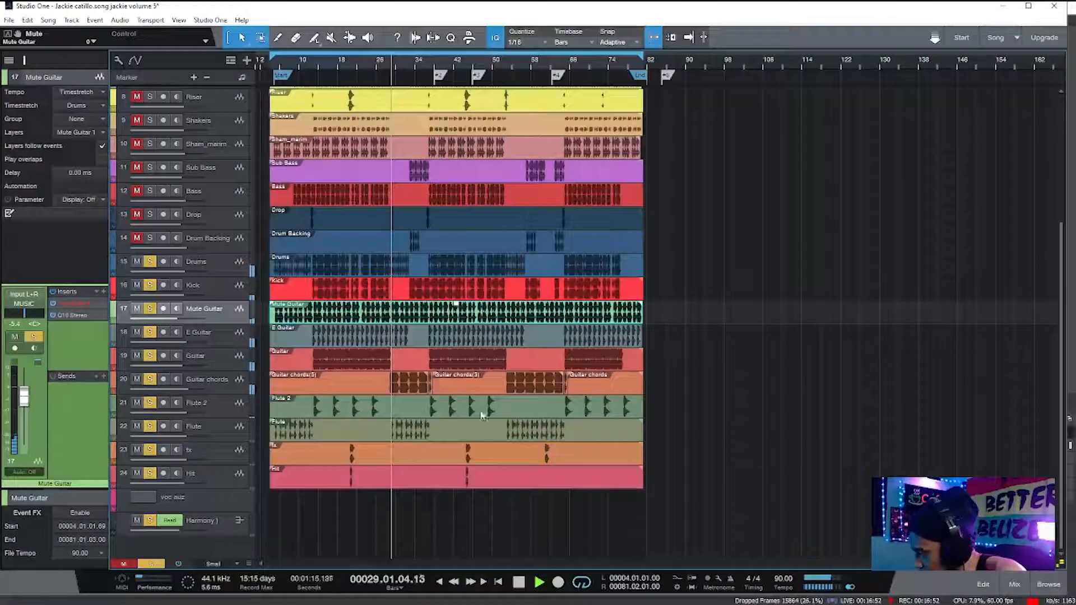
key("space")
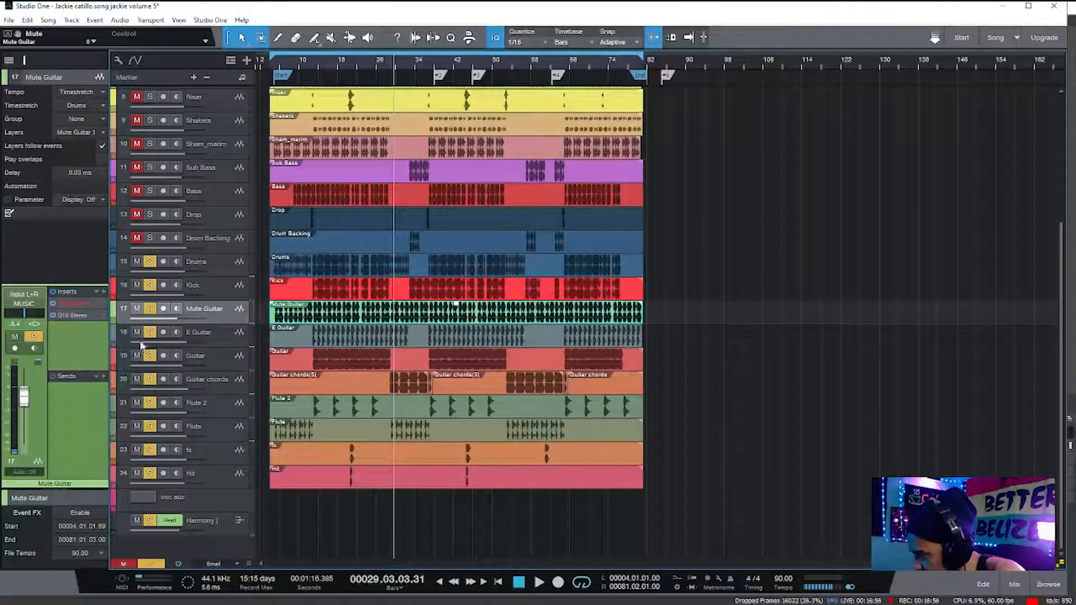
left_click_drag(139, 335, 136, 358)
mouse_move(493, 598)
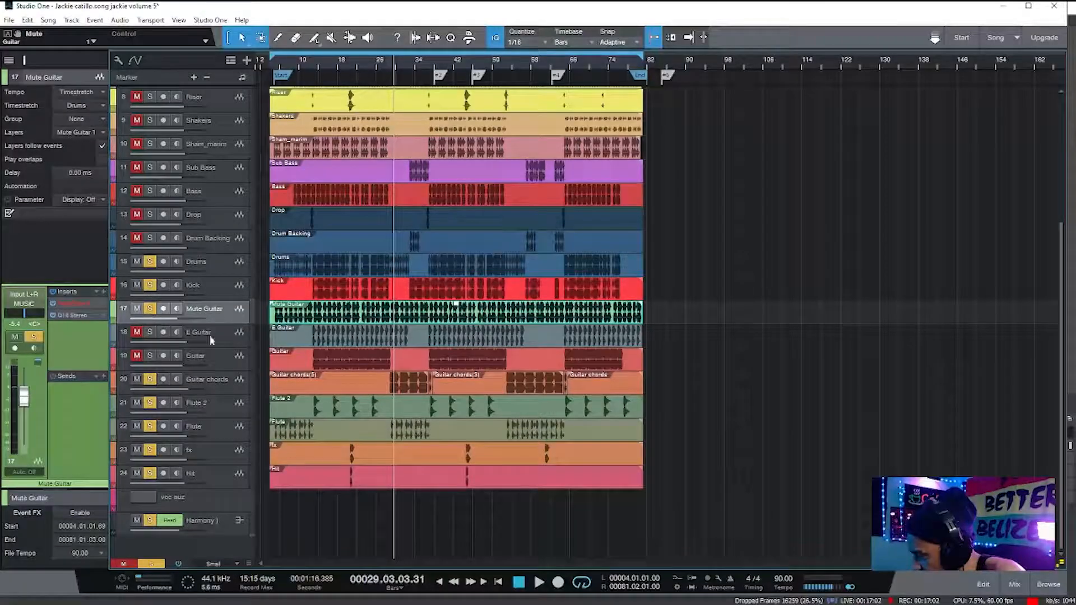
Play the song from about bar 29, mute the Guitar chords track, and stop playback.
left_click(539, 583)
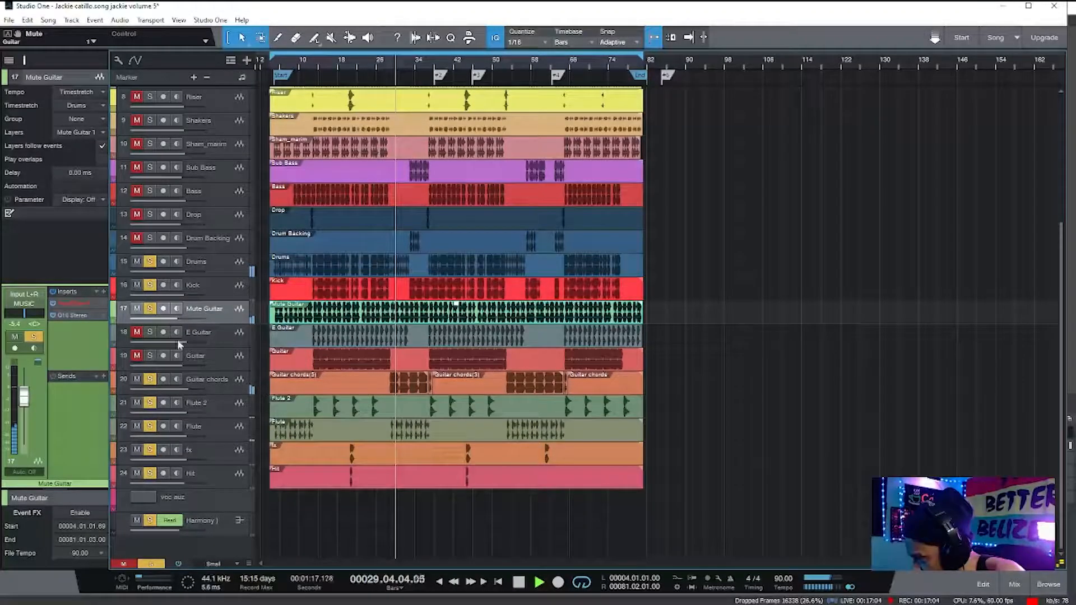
left_click(137, 380)
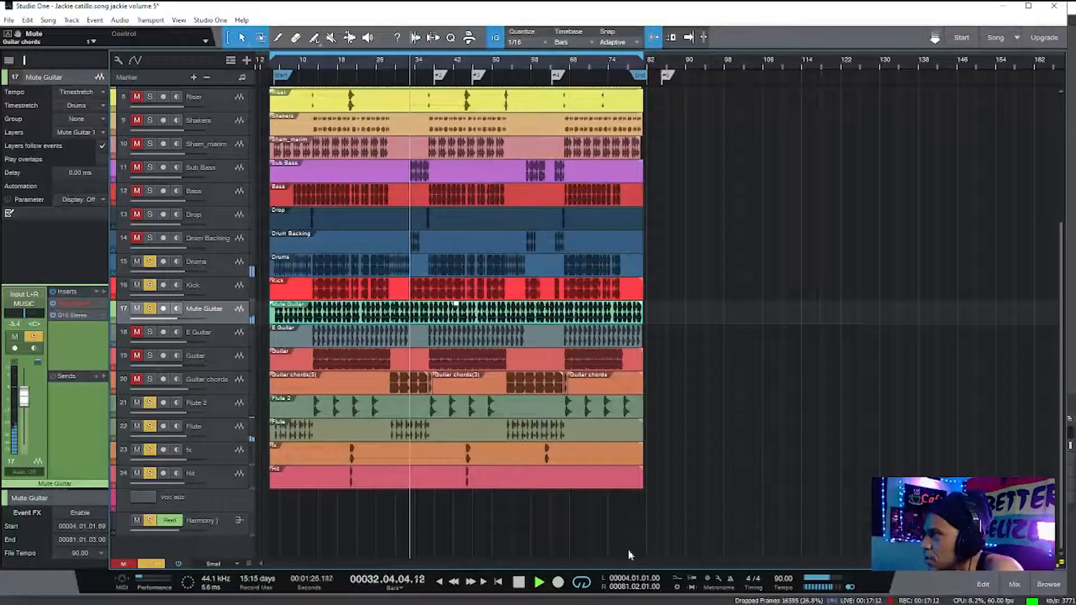
left_click(518, 583)
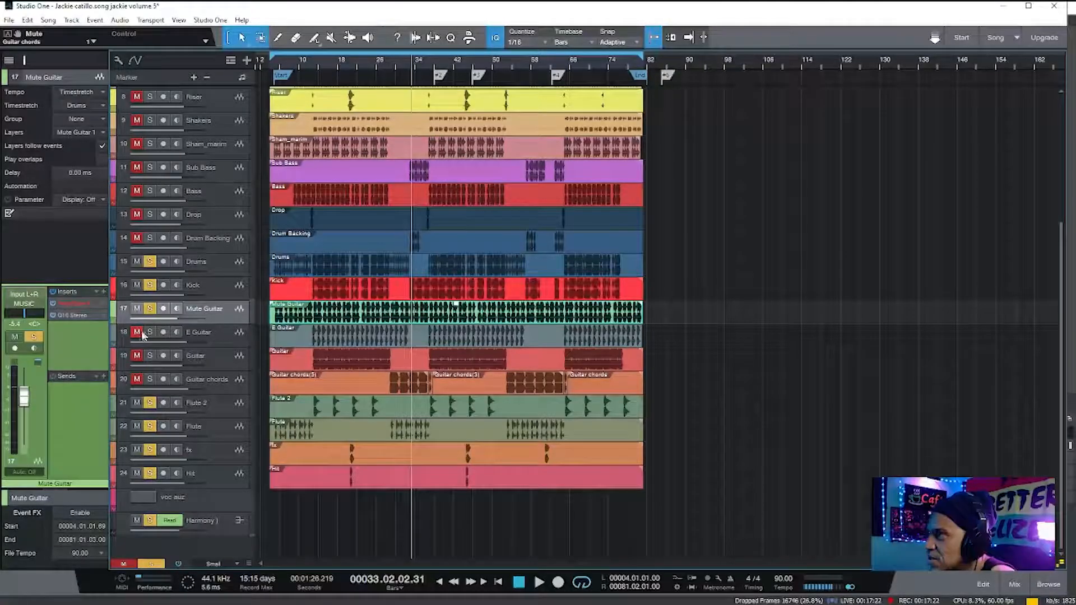
Audition the Mute Guitar's Q10 notch during playback by boosting band 8 to 18 dB, restore it to -18 dB, and close the equalizer.
left_click(59, 316)
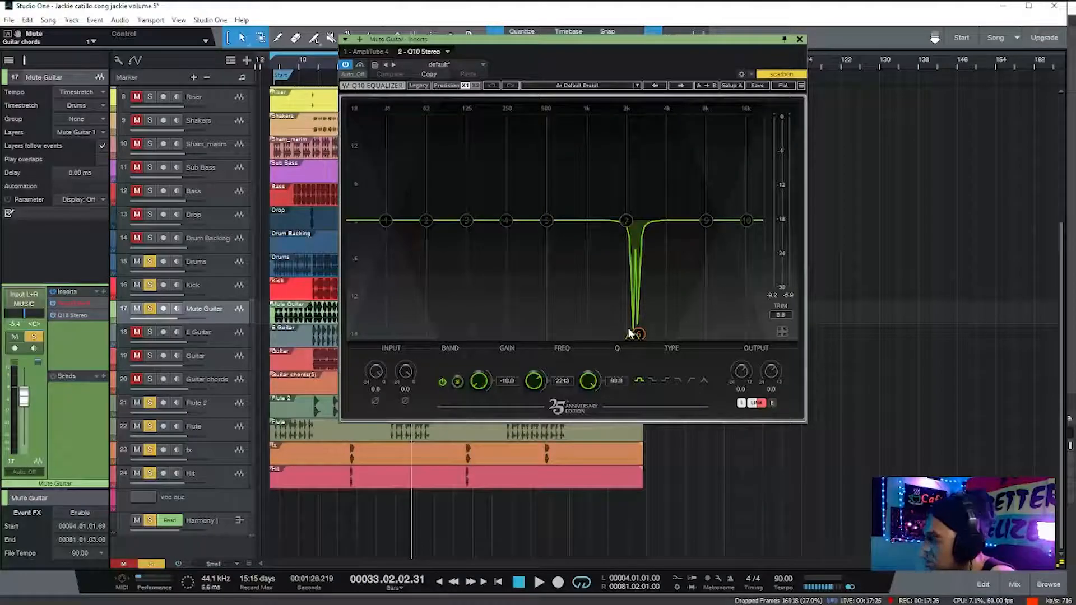
key("space")
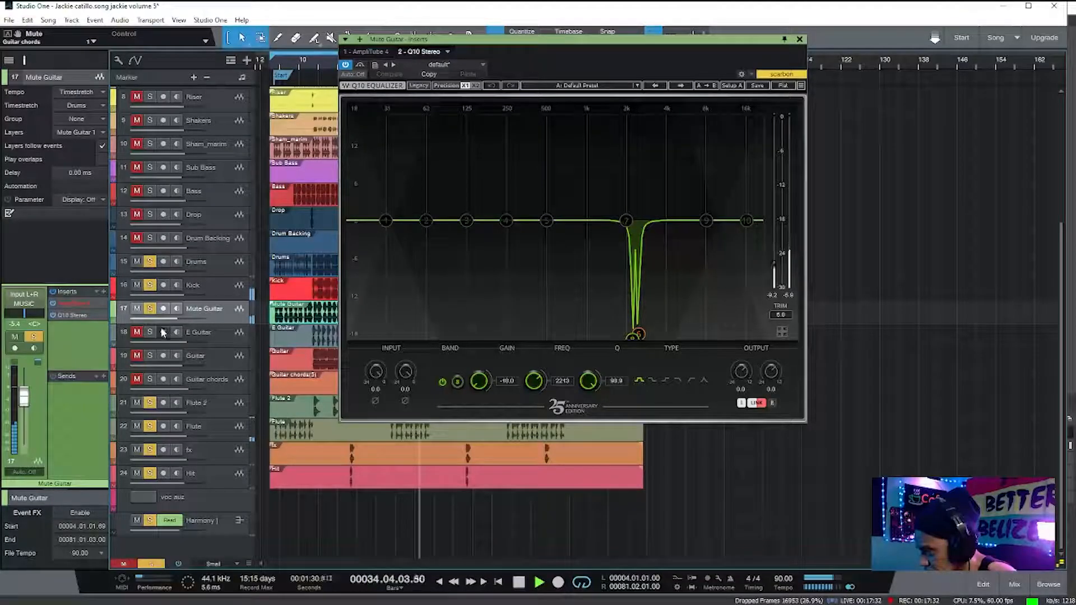
left_click(536, 385)
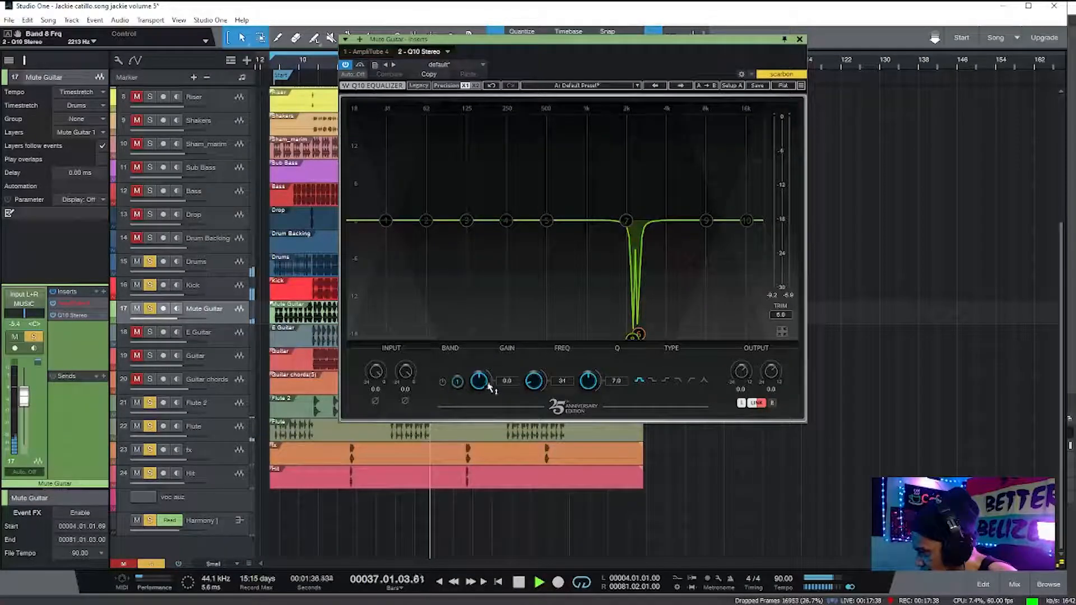
left_click(628, 338)
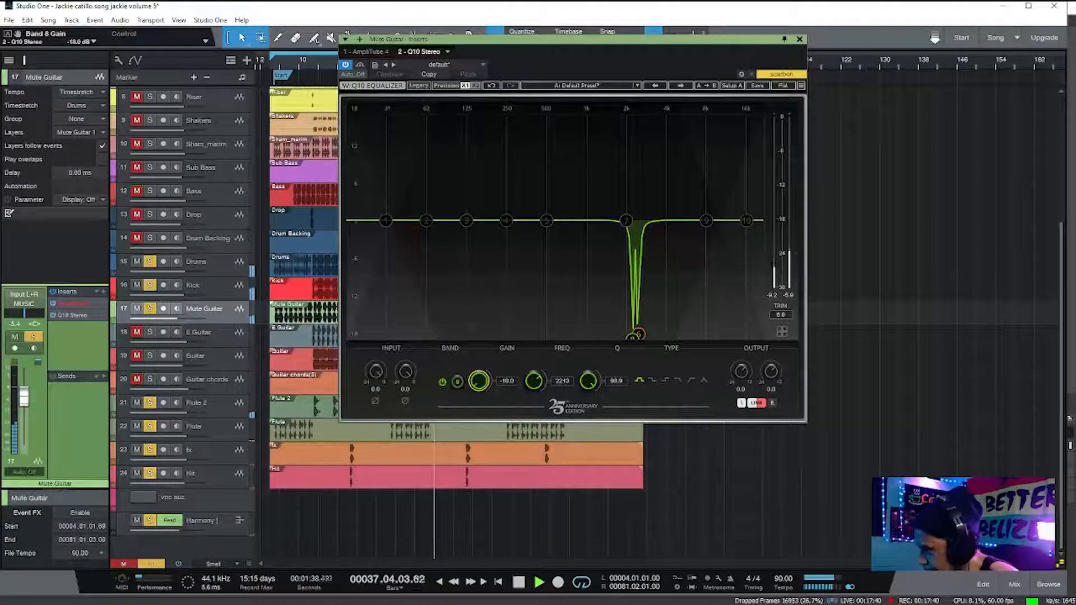
left_click_drag(481, 380, 481, 297)
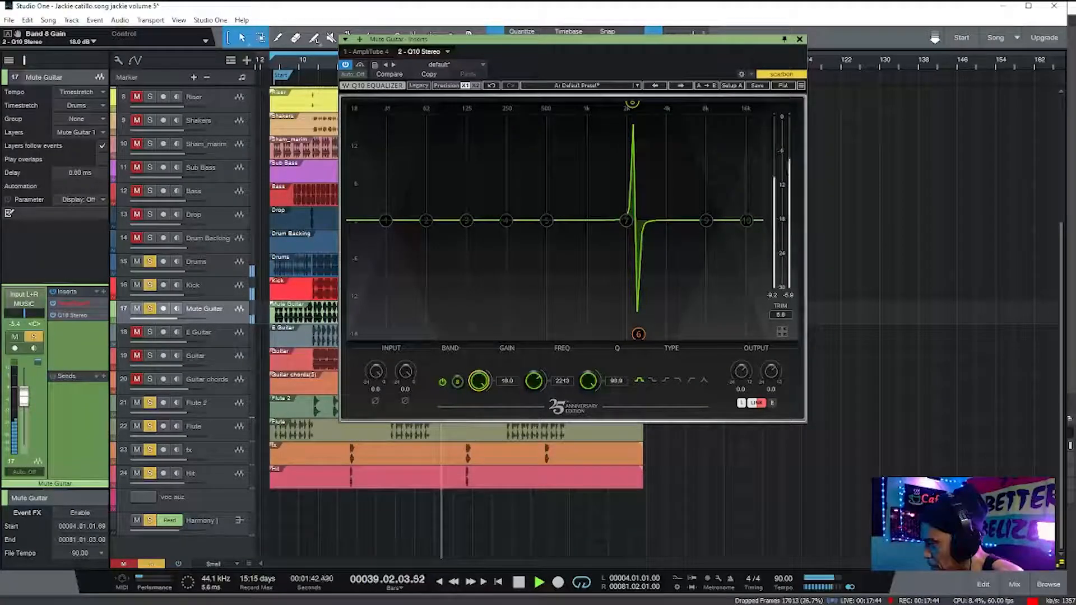
left_click_drag(480, 380, 481, 462)
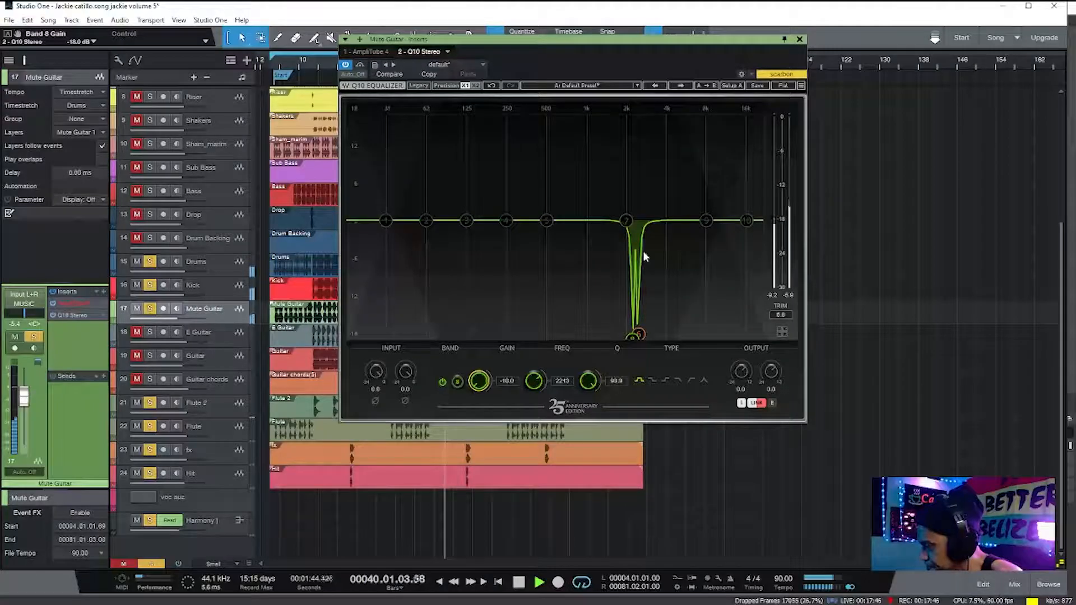
left_click(799, 39)
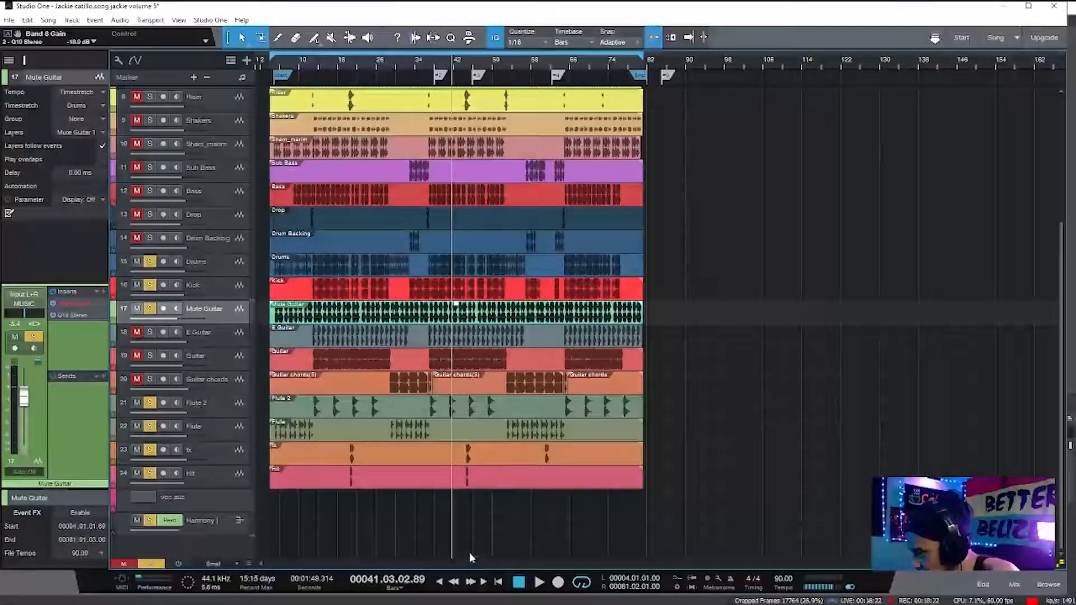
Play the song from bar 12, unmuting and selecting the E Guitar and Guitar tracks in turn.
left_click(307, 66)
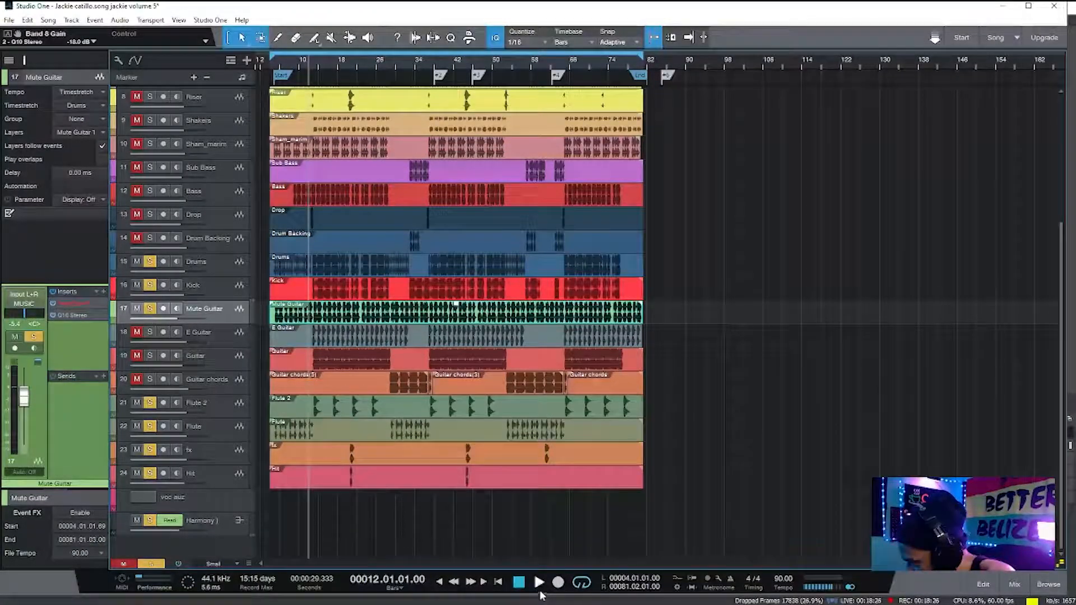
left_click(539, 586)
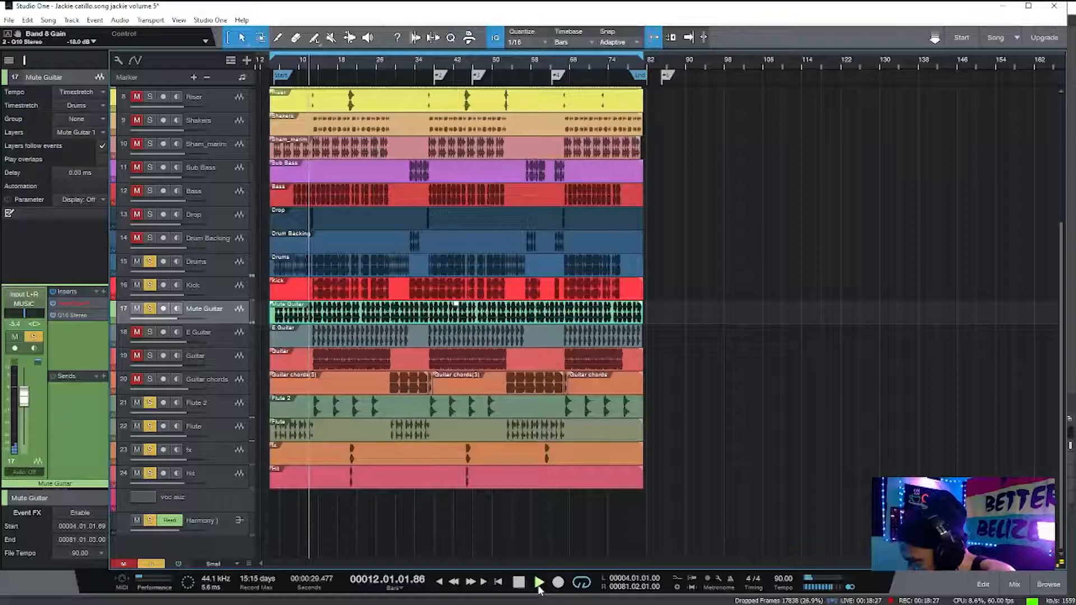
left_click(130, 335)
left_click(137, 334)
double_click(225, 337)
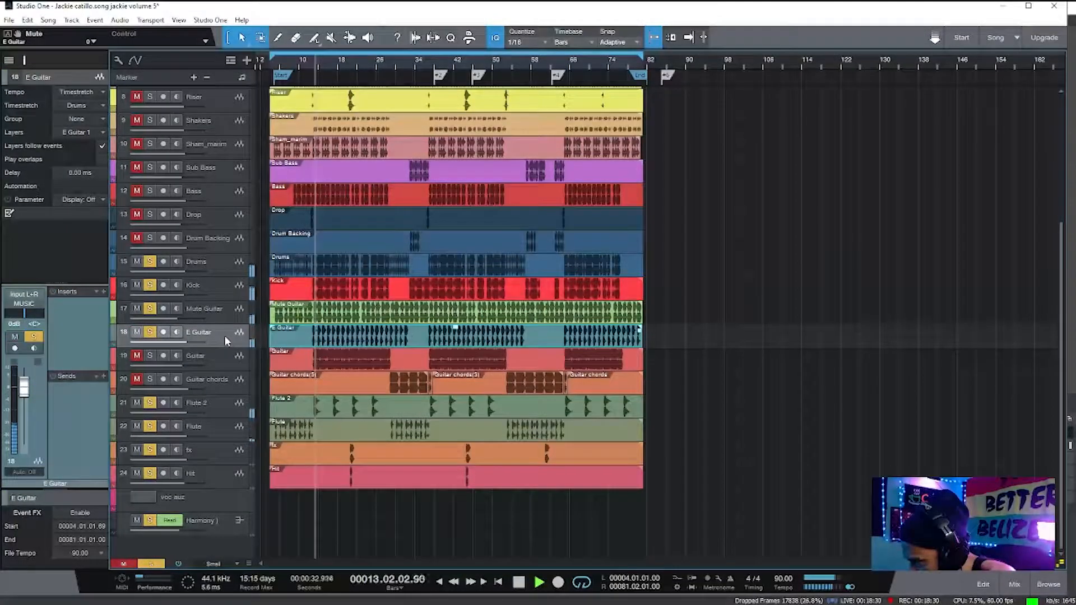
left_click(137, 355)
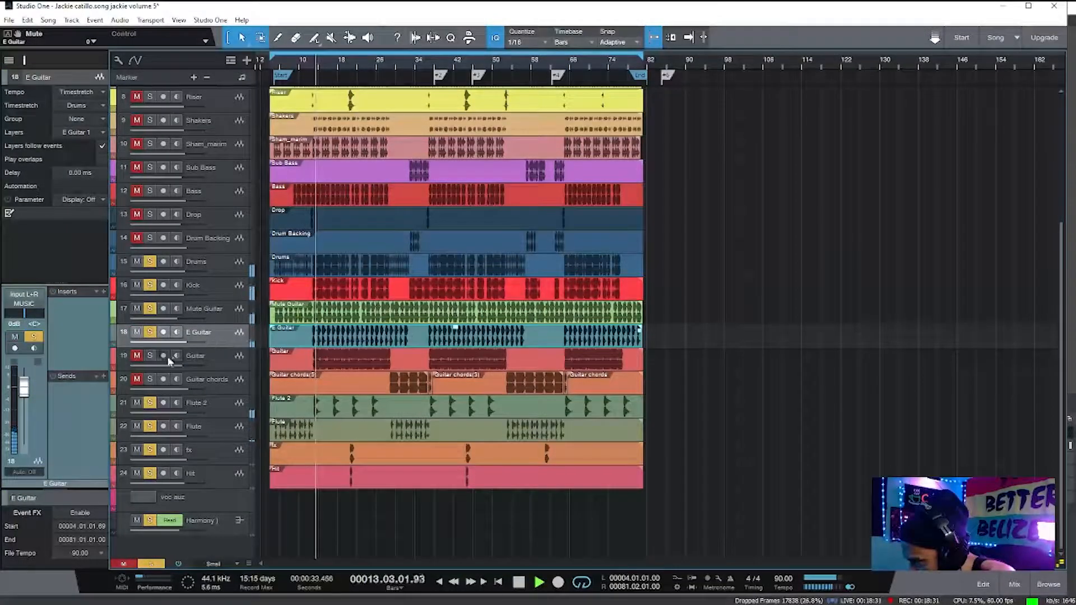
double_click(219, 360)
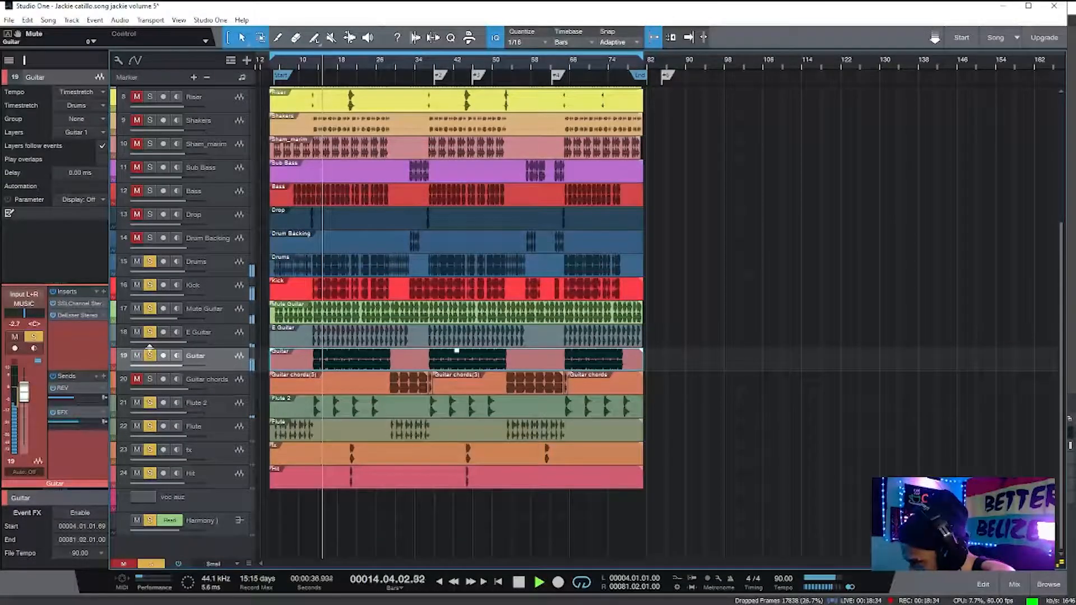
Mute the E Guitar, Mute Guitar, Kick and Drums tracks to hear Guitar more clearly, and stop playback.
left_click(138, 333)
left_click(138, 309)
left_click(138, 286)
left_click(138, 263)
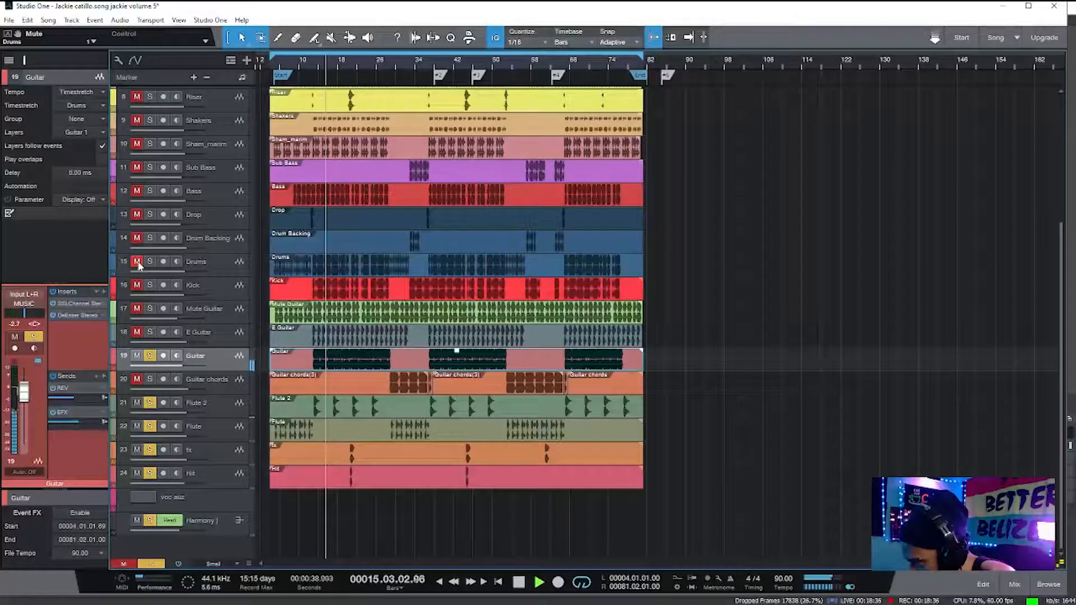
left_click(519, 582)
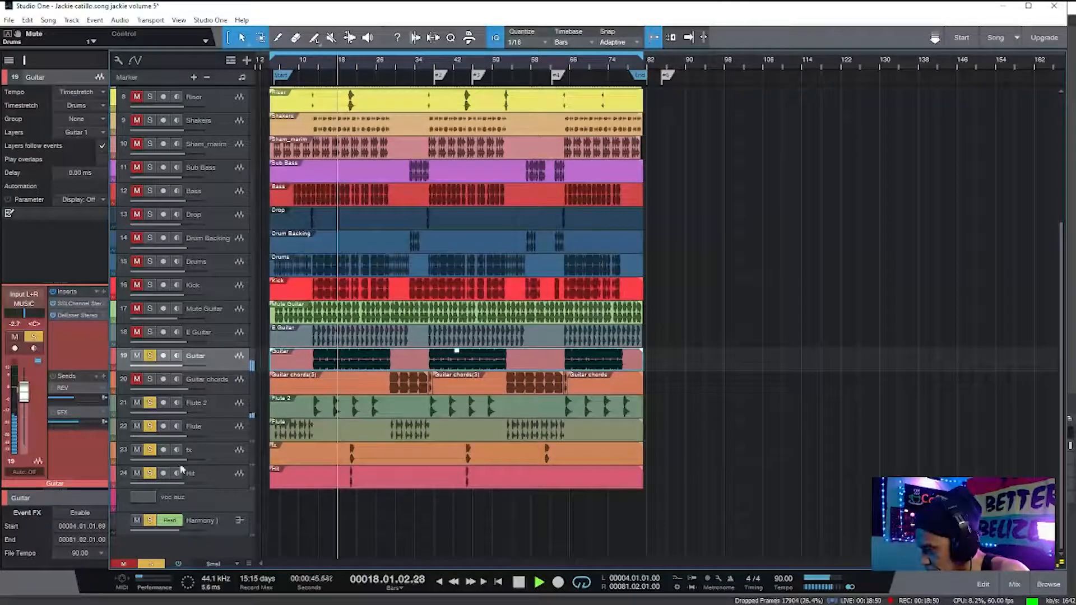
Mute Flute 2, toggle the Guitar track's REV send during playback, and stop the song.
left_click(138, 403)
left_click(54, 387)
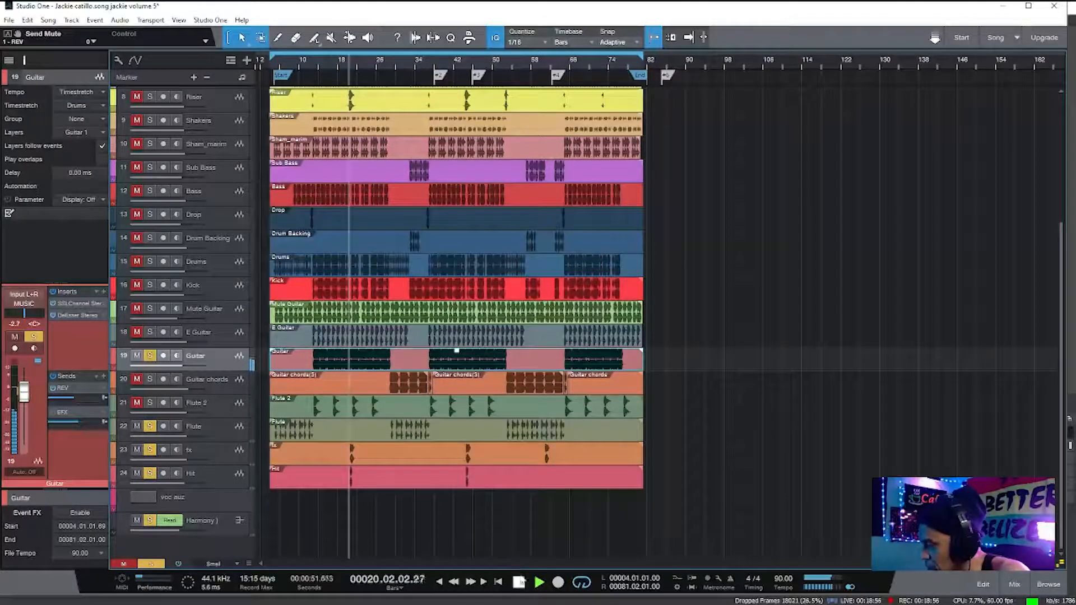
left_click(519, 582)
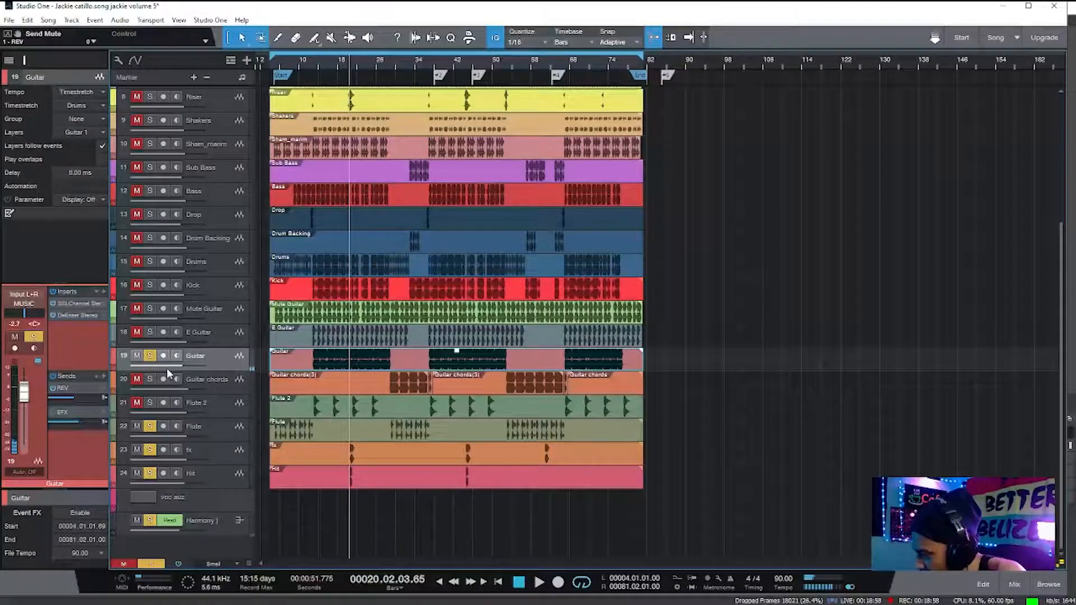
Unmute the Drop and Shakers tracks and play the section from about bar 14.
left_click(205, 222)
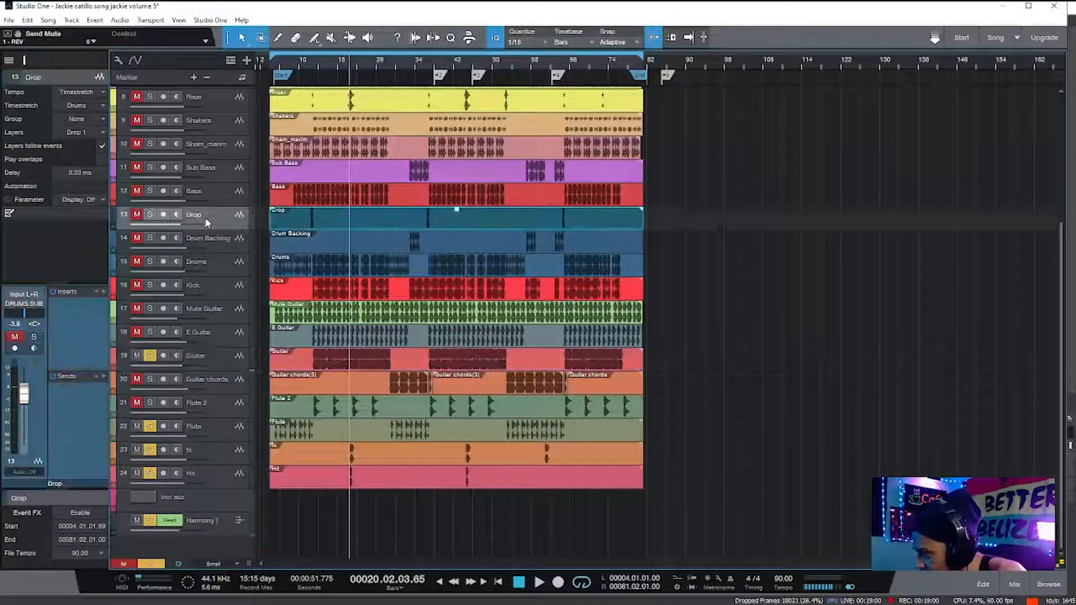
left_click(150, 215)
left_click(136, 215)
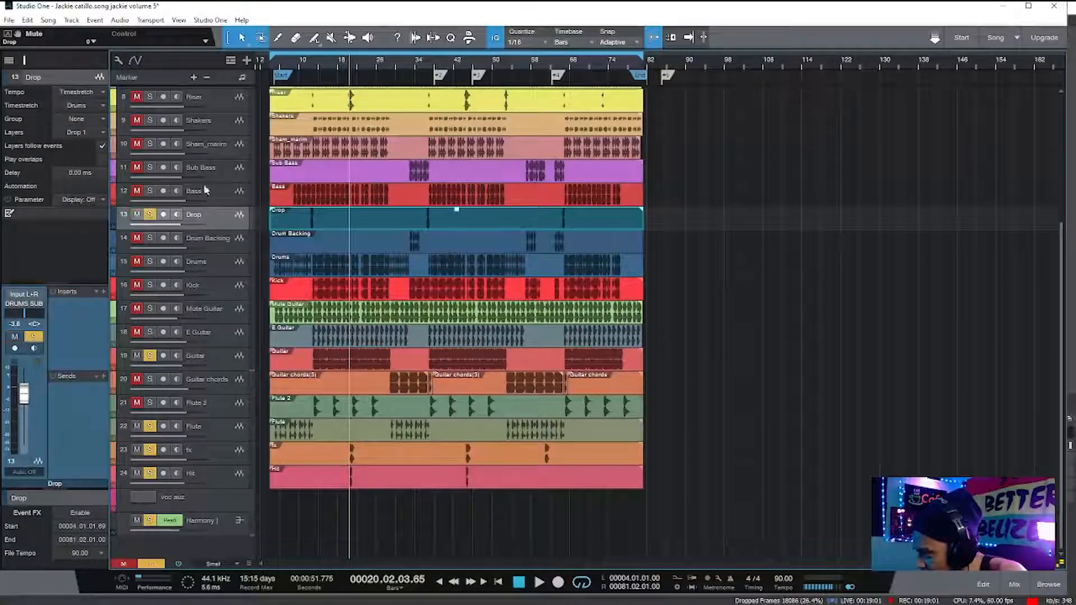
left_click(314, 62)
left_click(309, 62)
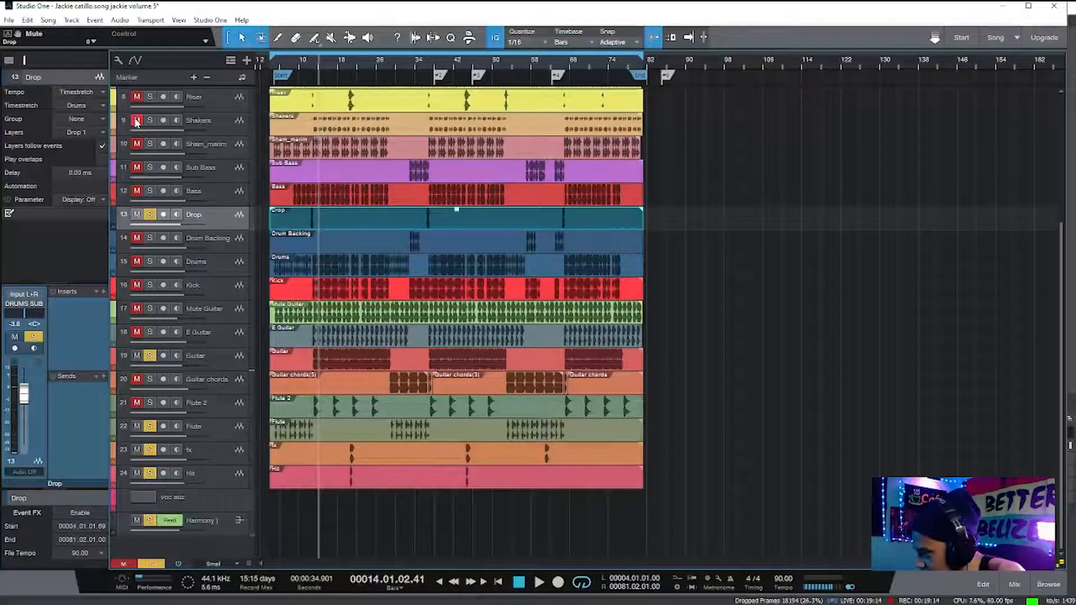
left_click(541, 583)
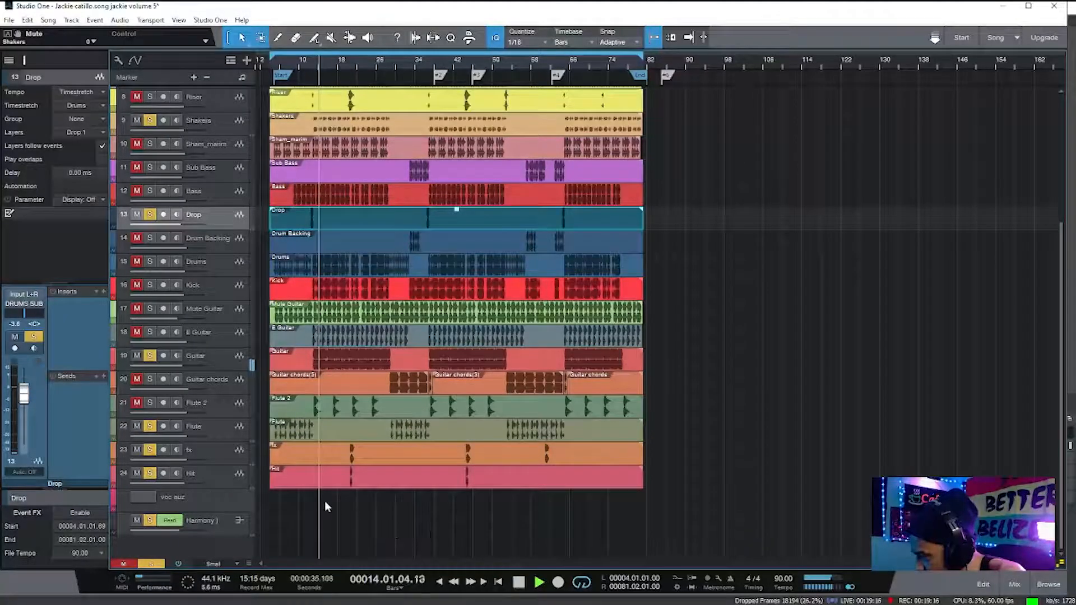
Bring in the Kick, Drums and Sham_marim tracks during playback, select Sham_marim, and stop the song.
left_click(136, 284)
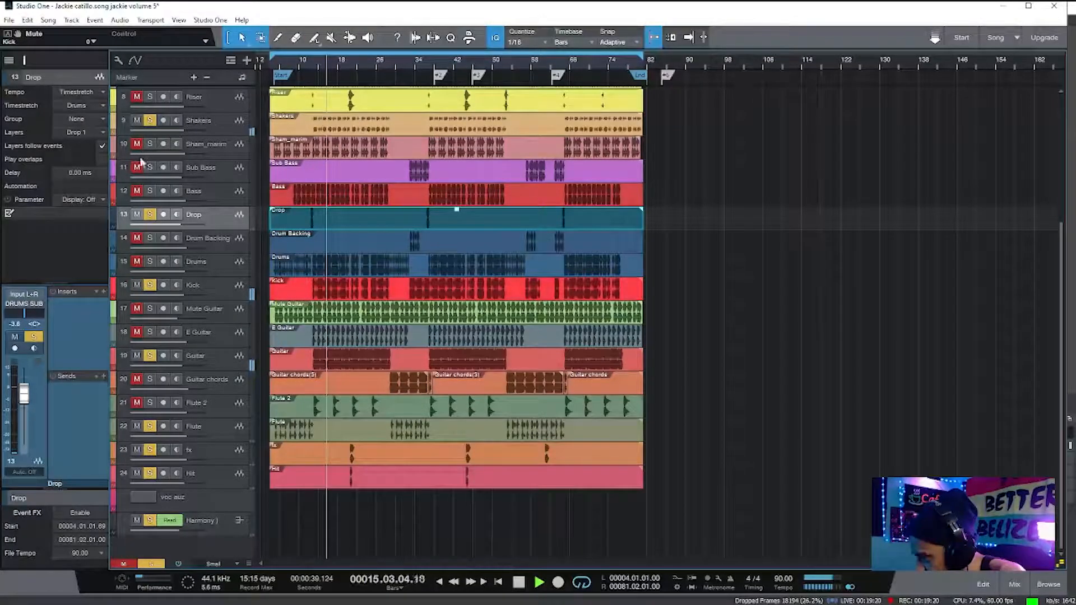
left_click(136, 261)
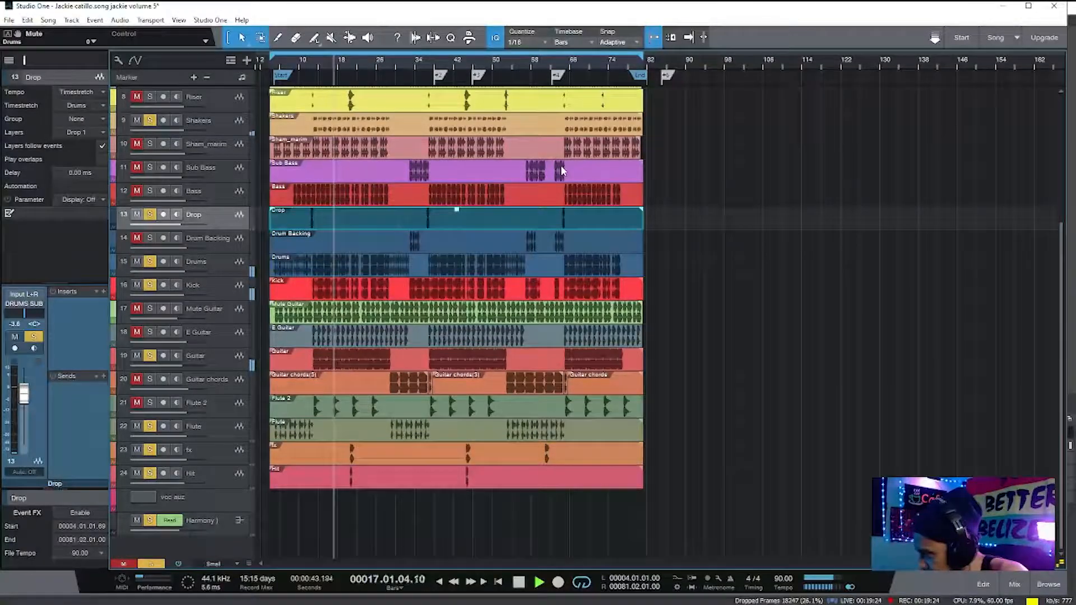
left_click_drag(1062, 311, 1063, 276)
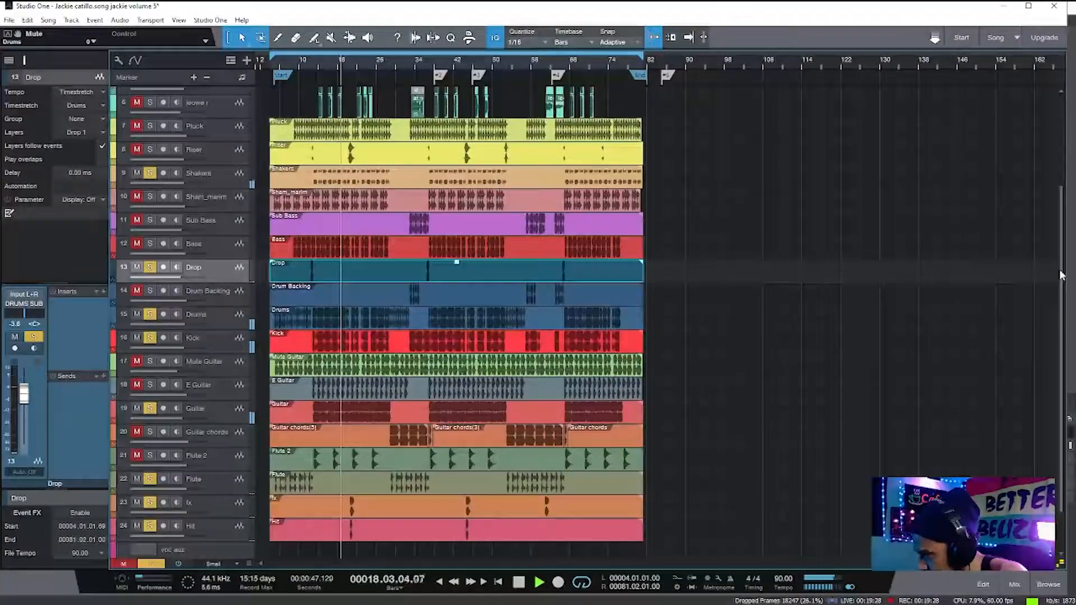
left_click(138, 195)
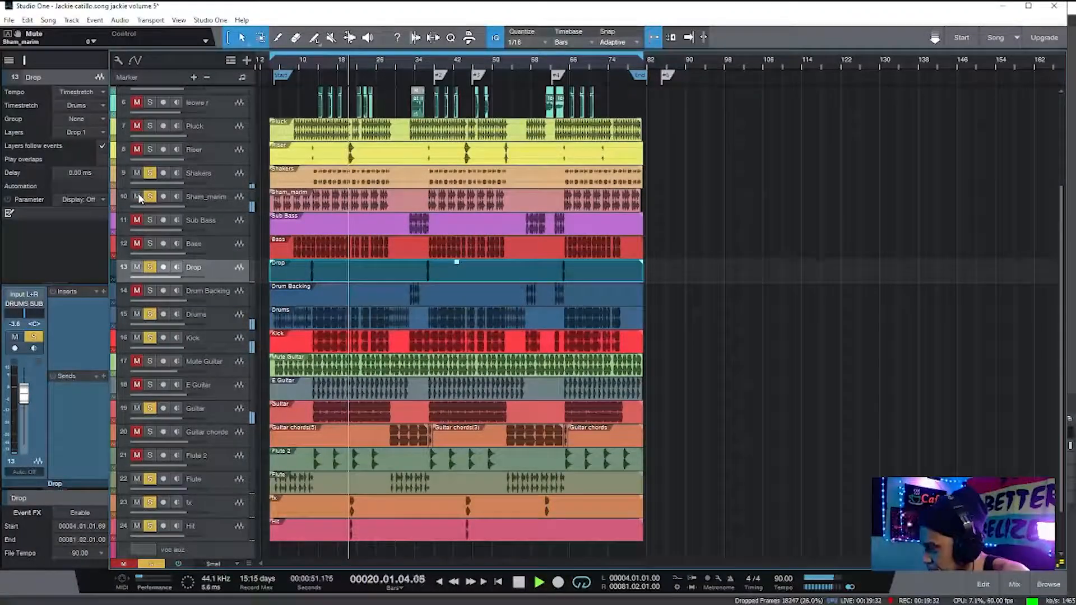
left_click(219, 200)
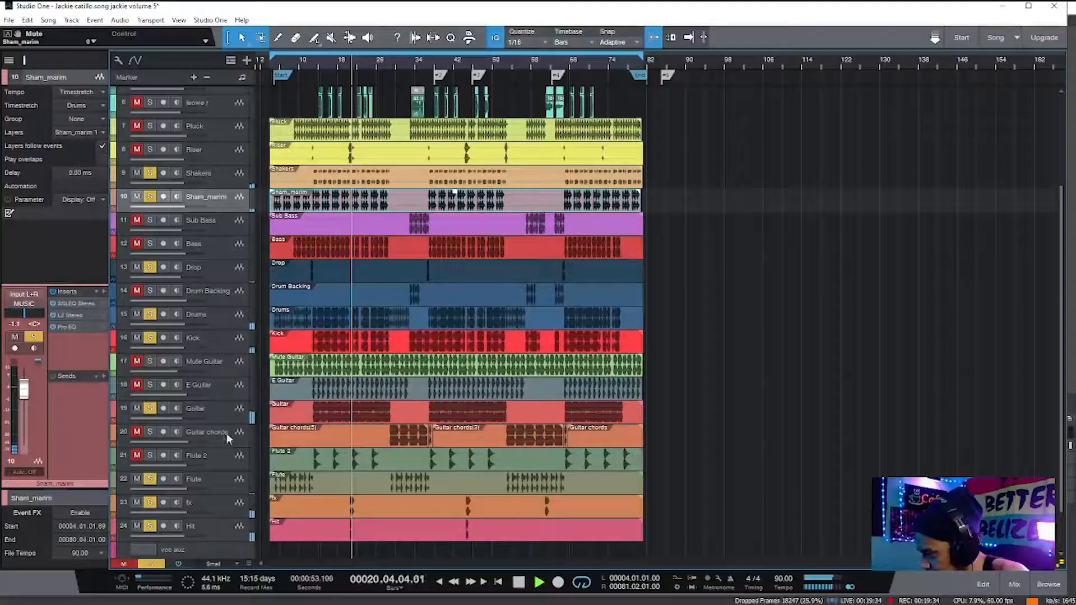
left_click(520, 583)
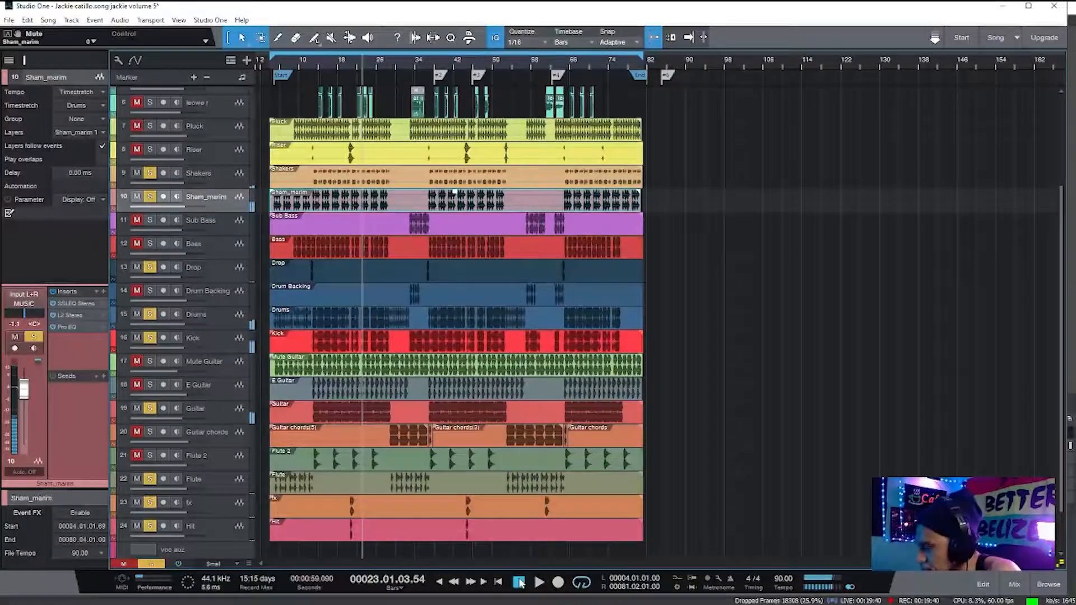
Select the Kick track and the Guitar track in turn, and open the Guitar's SSLChannel insert.
left_click(186, 344)
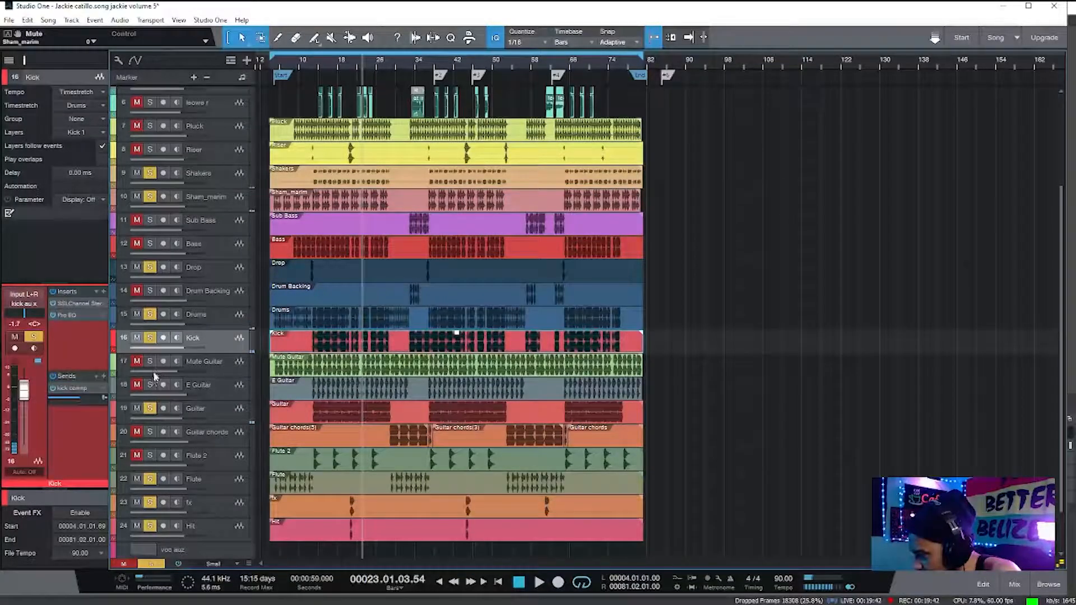
left_click(223, 417)
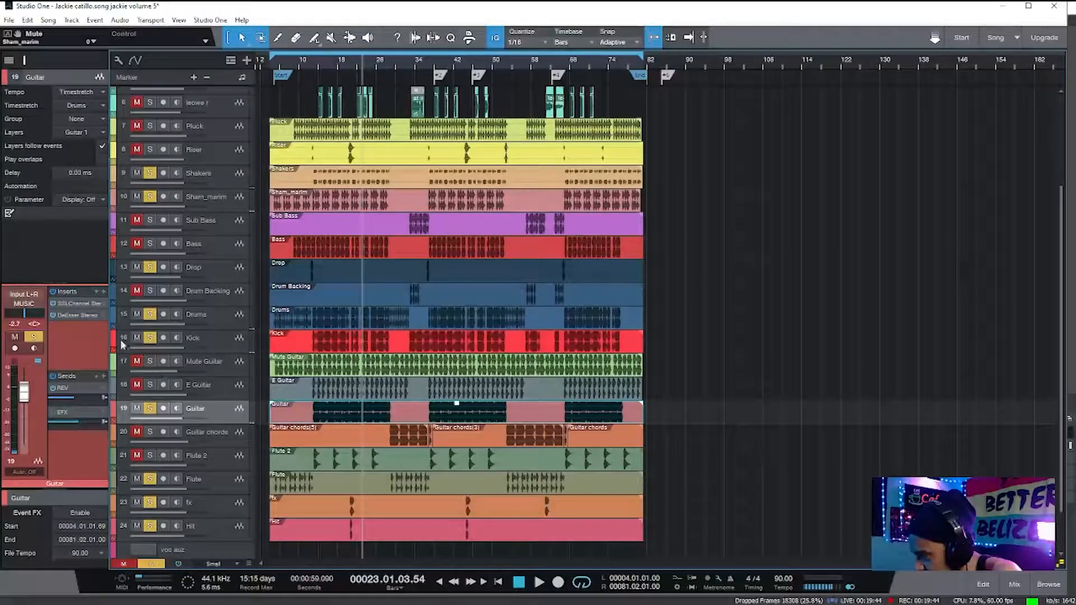
left_click(84, 305)
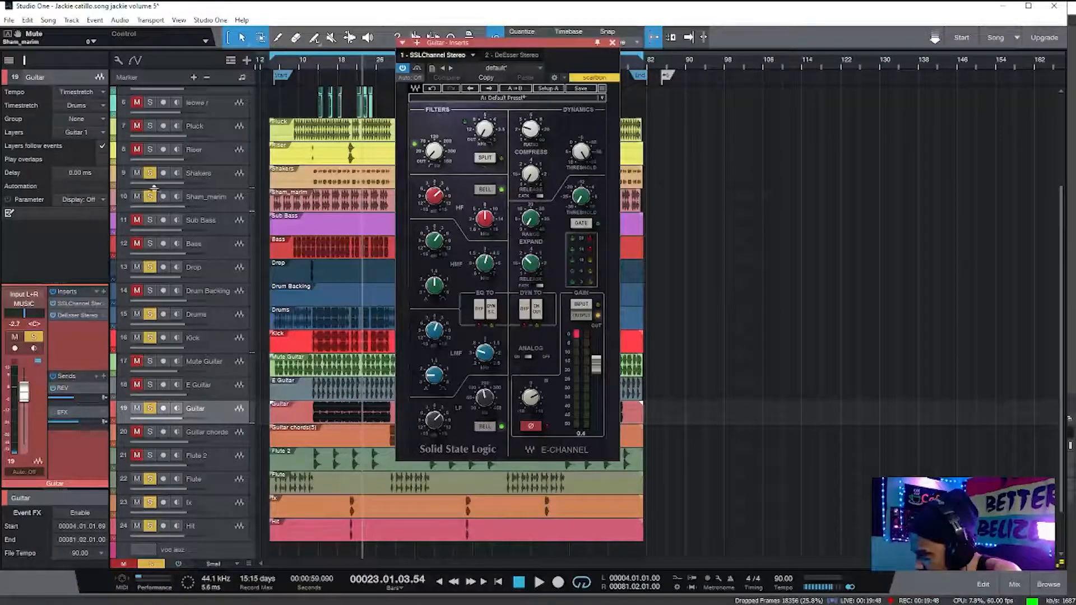
Mute the Shakers, Sham_marim, Drop, Drums, Kick, Flute, fx and Hit tracks to isolate Guitar.
left_click(137, 174)
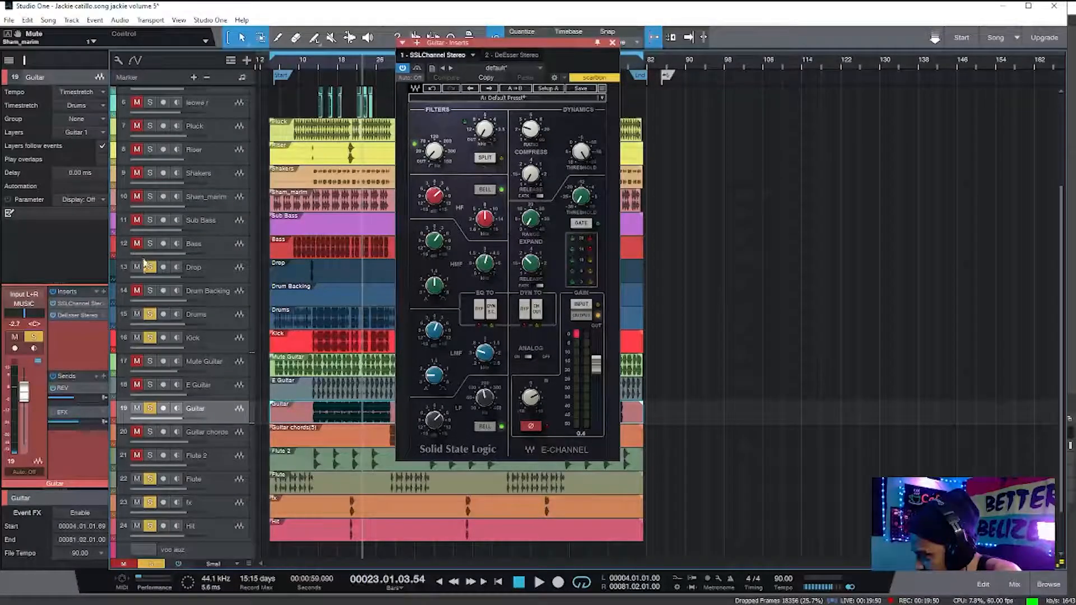
left_click(136, 315)
left_click(137, 338)
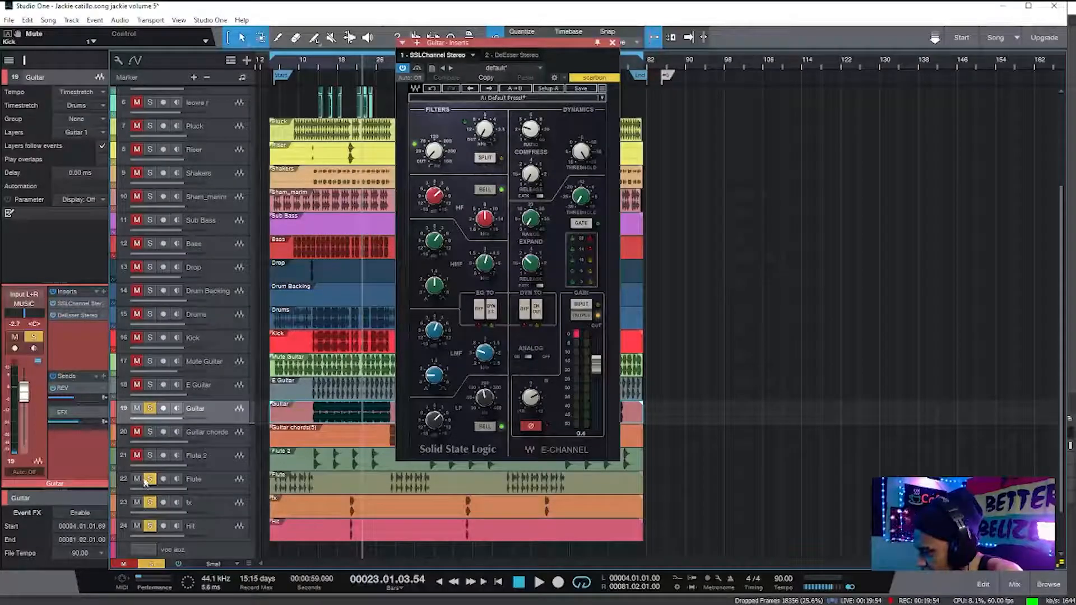
Compare the Guitar with its SSLChannel insert bypassed and active during playback.
left_click(417, 68)
key("space")
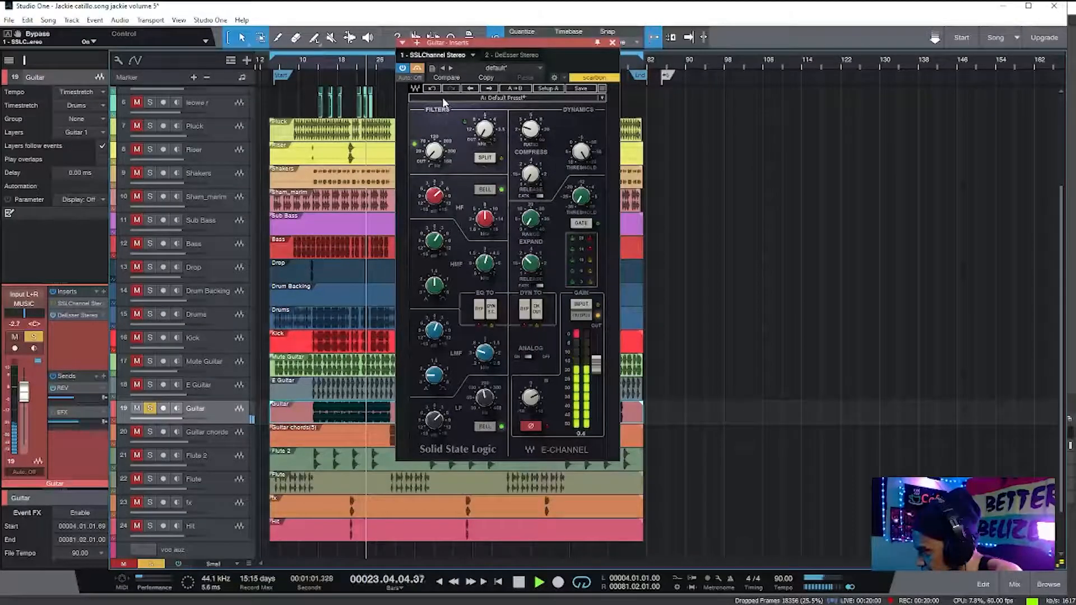
left_click(417, 68)
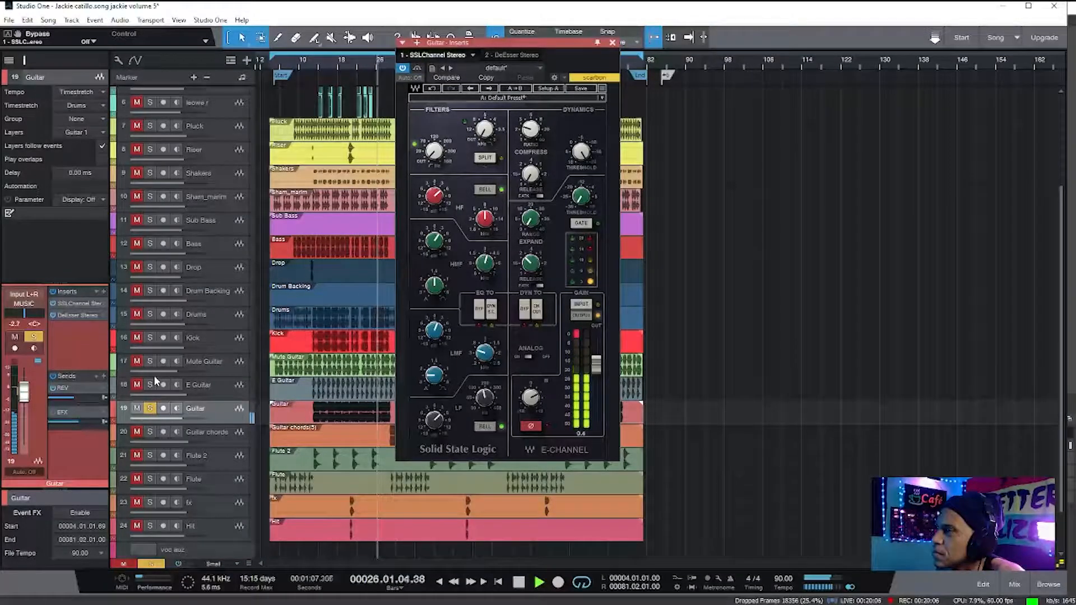
Compare the Guitar with its REV send muted and active, and close the insert window.
left_click(53, 388)
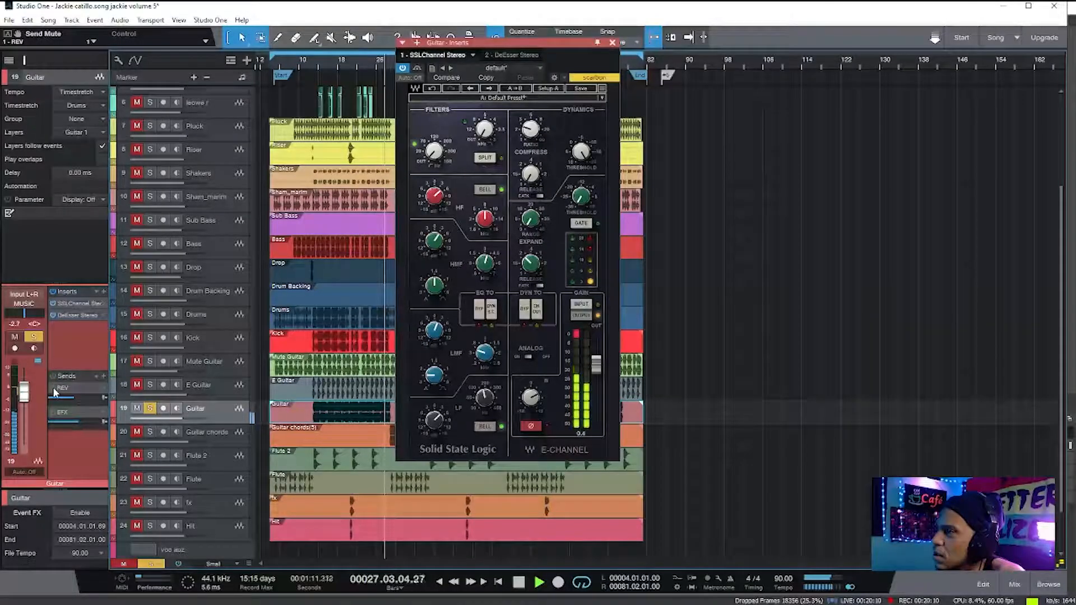
left_click(53, 389)
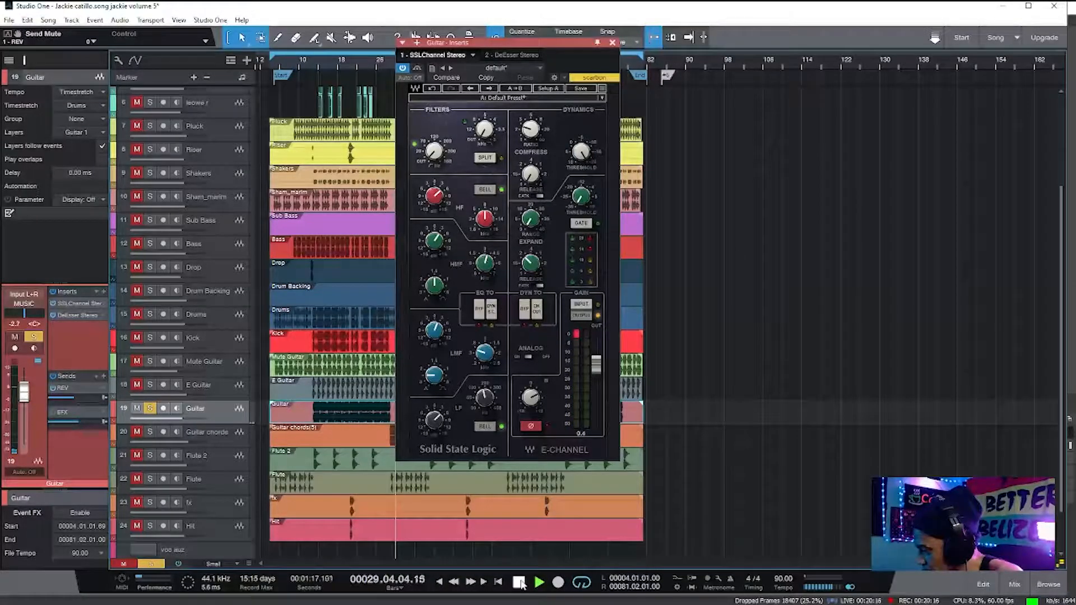
left_click(612, 43)
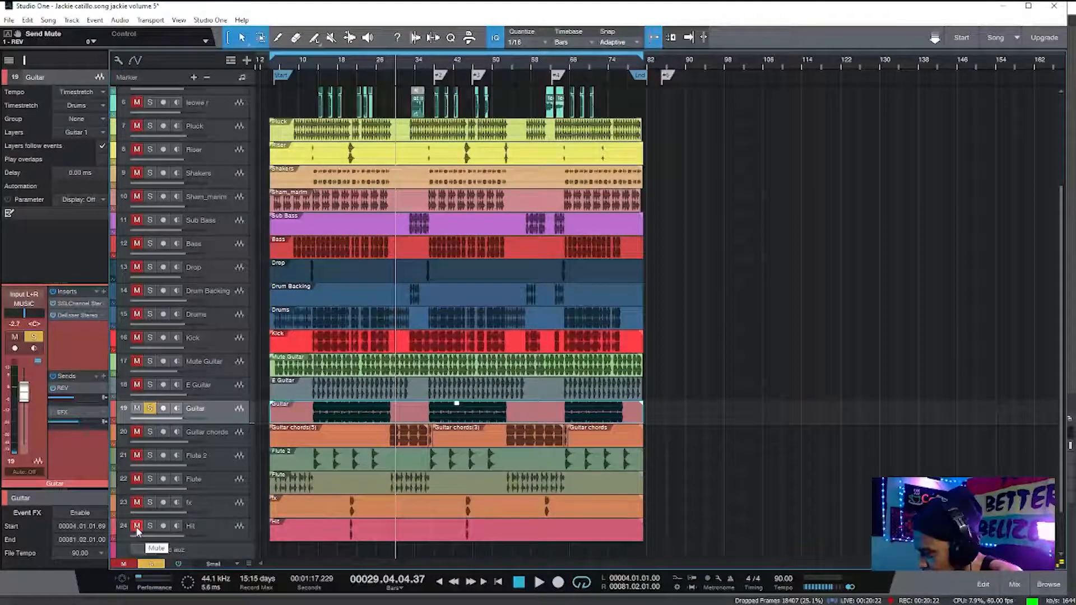
Unmute the Hit, fx, Flute, Flute 2 and Guitar chords tracks, and bring in Drums, E Guitar, Mute Guitar and Kick during playback.
left_click_drag(134, 526, 139, 438)
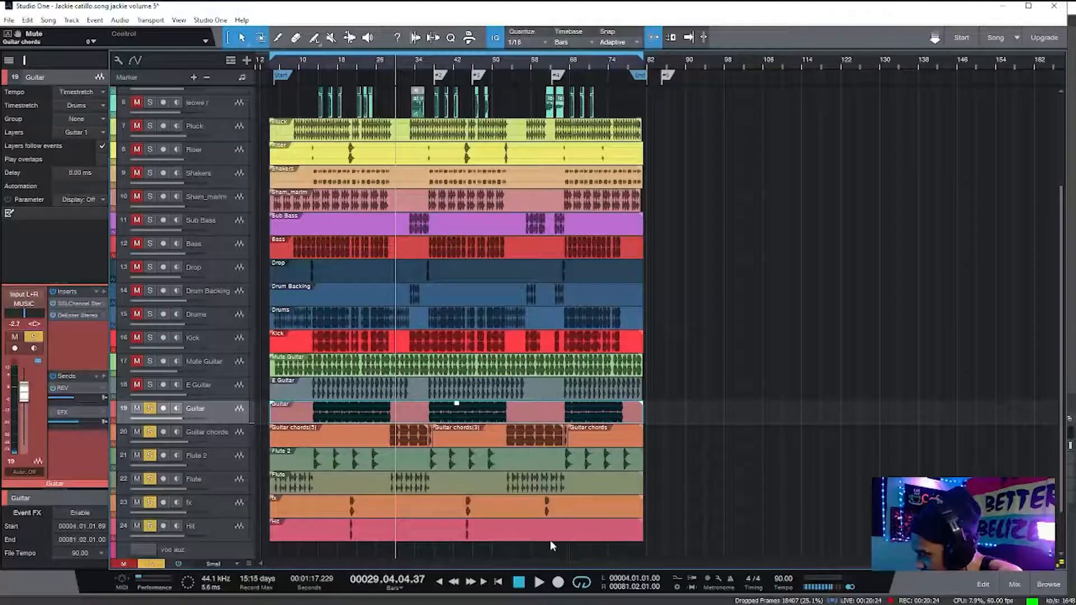
left_click(539, 583)
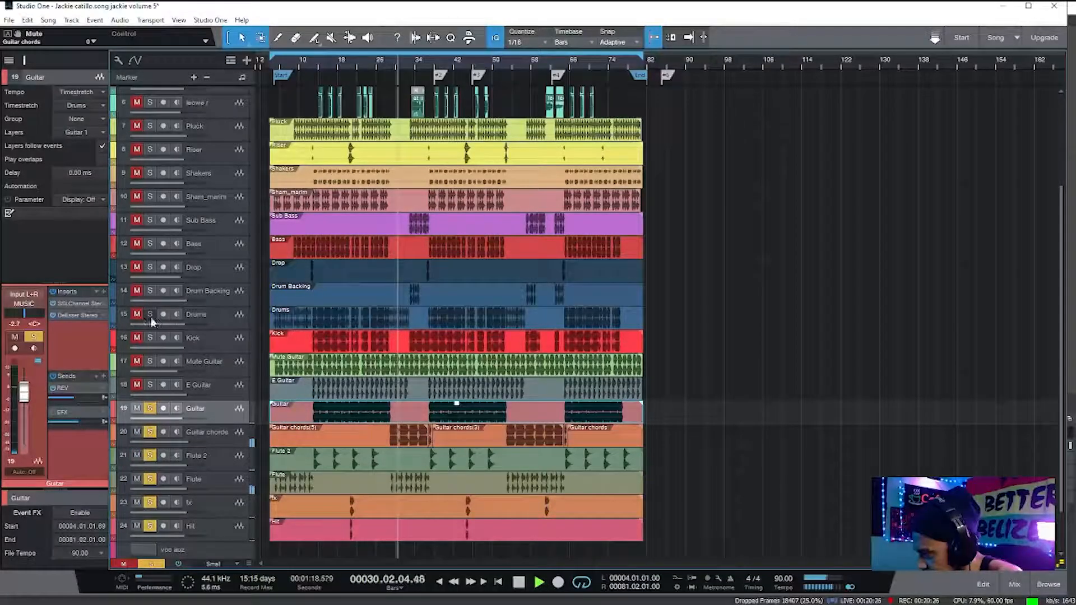
left_click(136, 314)
left_click(137, 385)
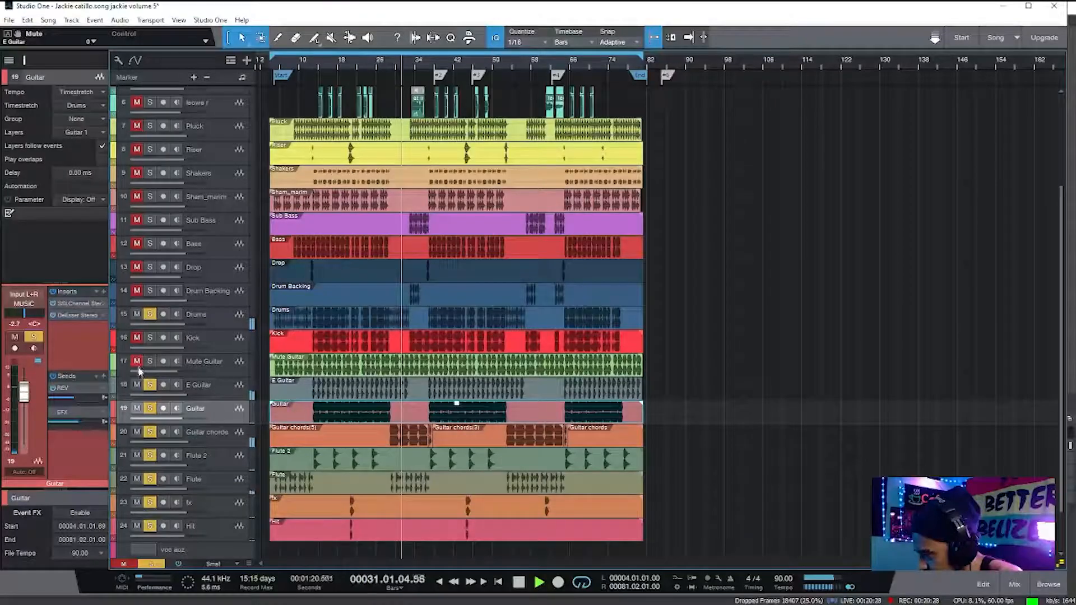
left_click(136, 361)
left_click(215, 344)
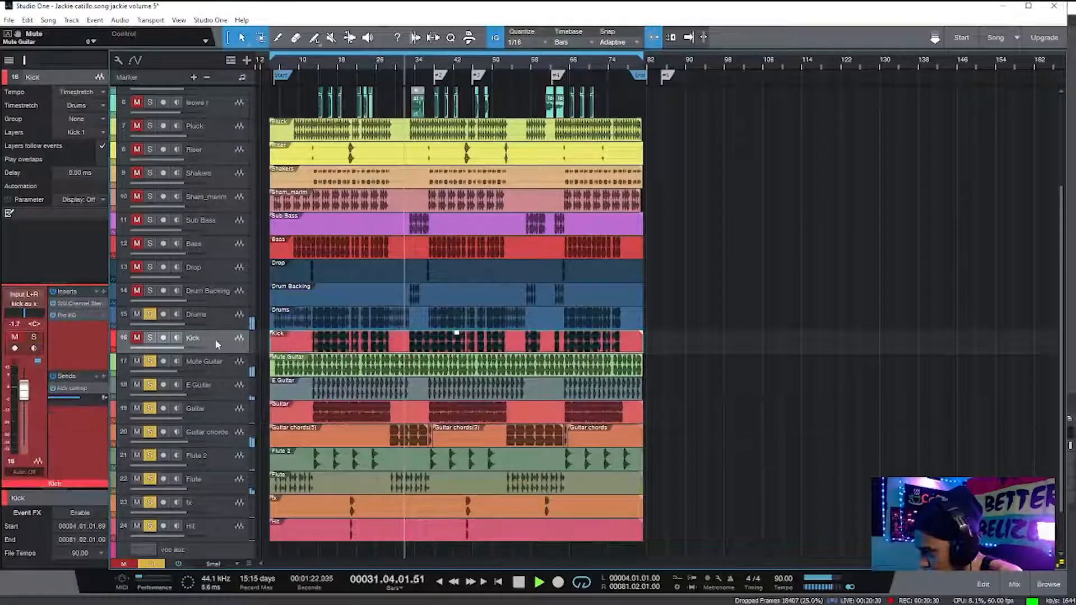
left_click(138, 339)
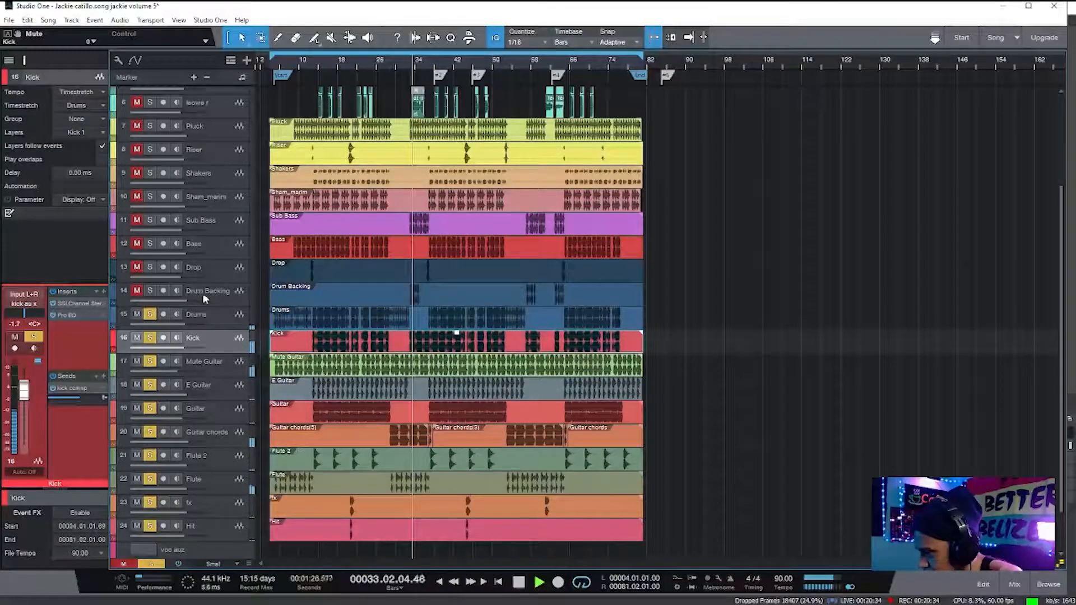
Select the Drum Backing track and bring it into the mix during playback.
left_click(224, 315)
left_click(223, 291)
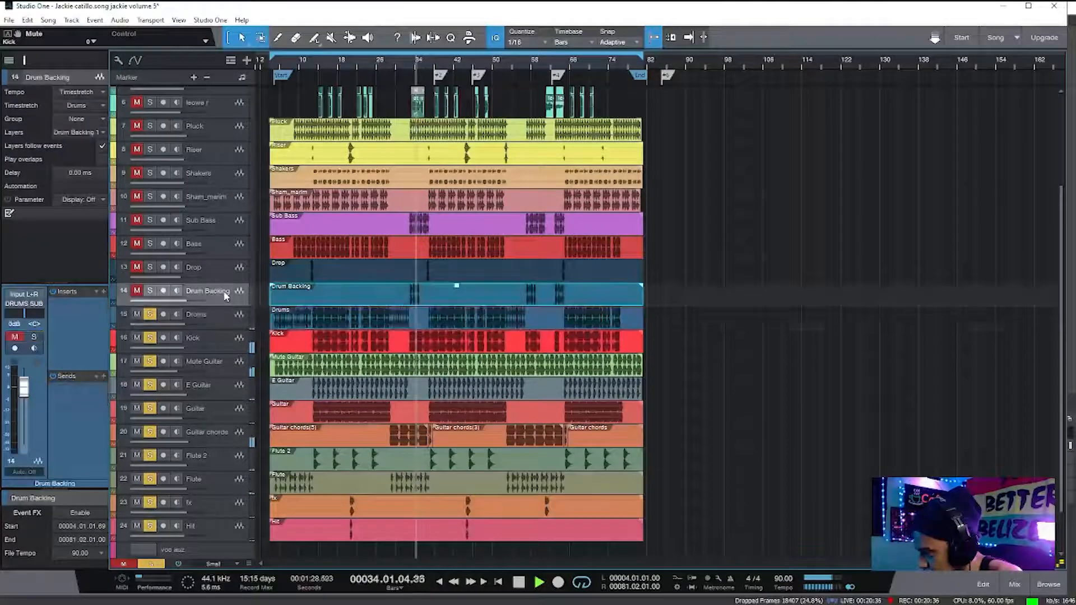
left_click(150, 291)
left_click(137, 291)
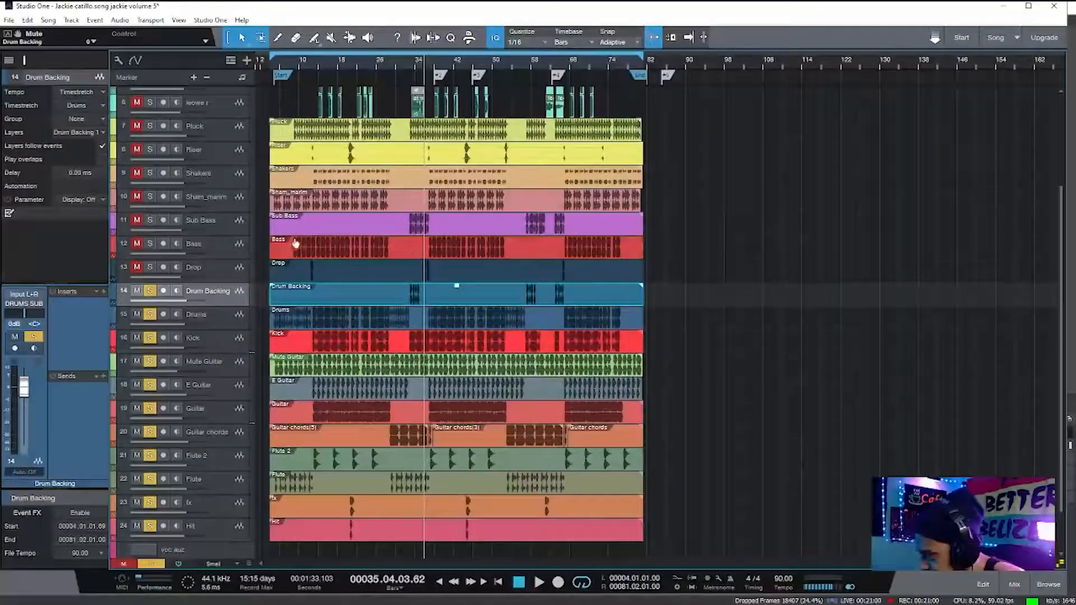
Select and unmute the Bass track, and play the song from bar 9.
left_click(221, 246)
left_click(292, 67)
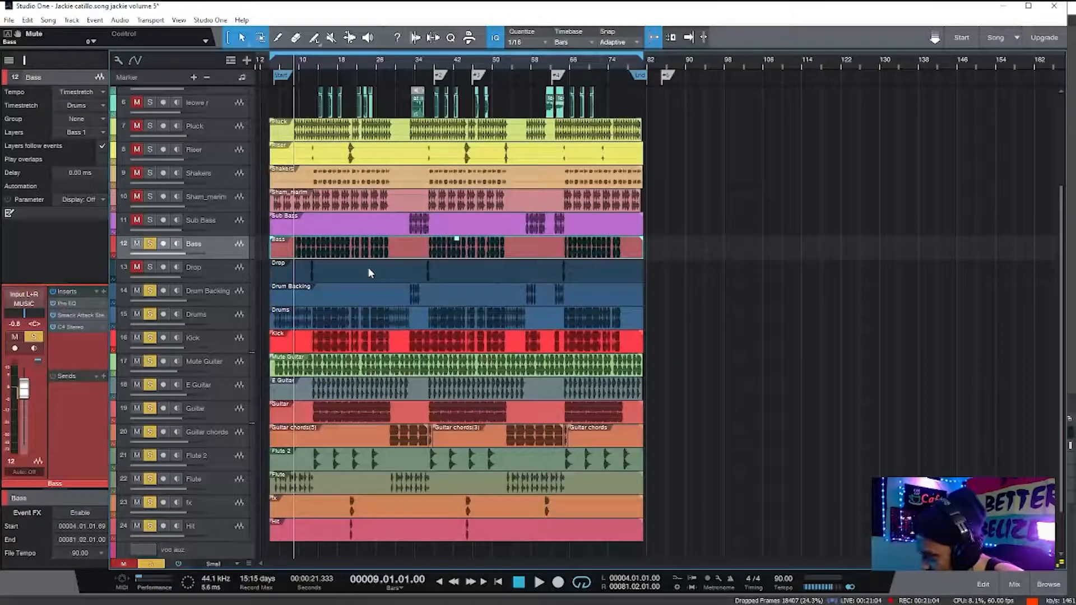
left_click(539, 583)
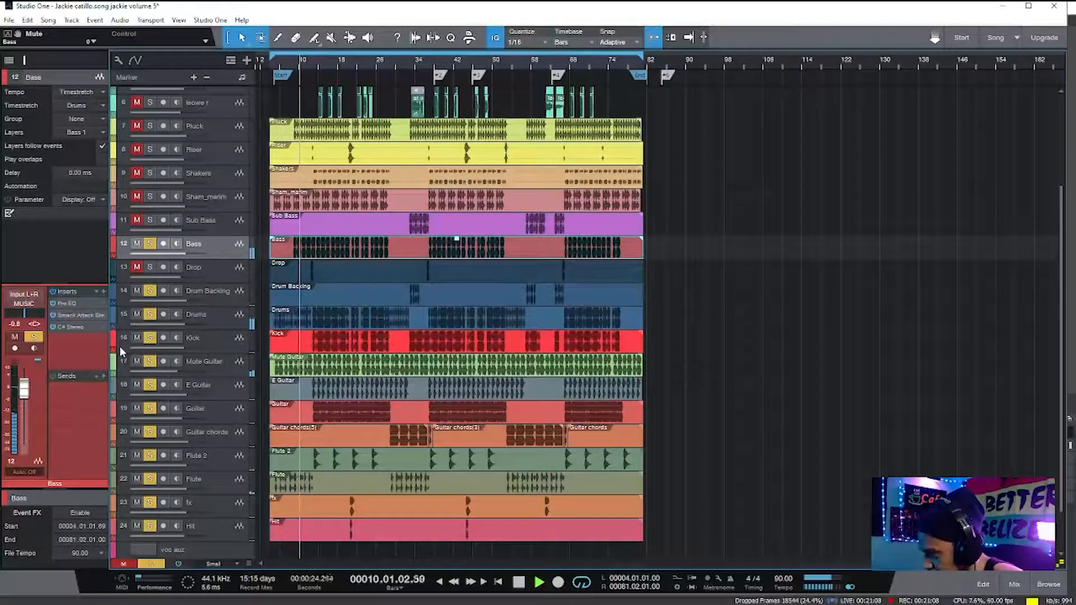
Open the Bass track's Pro EQ and compare the sound with the EQ bypassed and active.
left_click(72, 304)
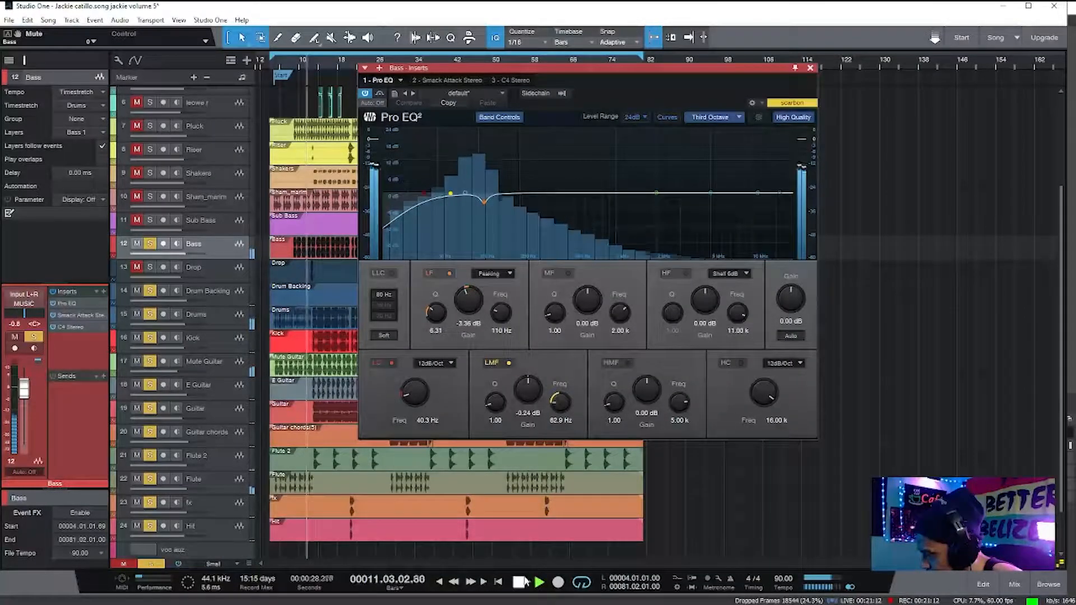
key("space")
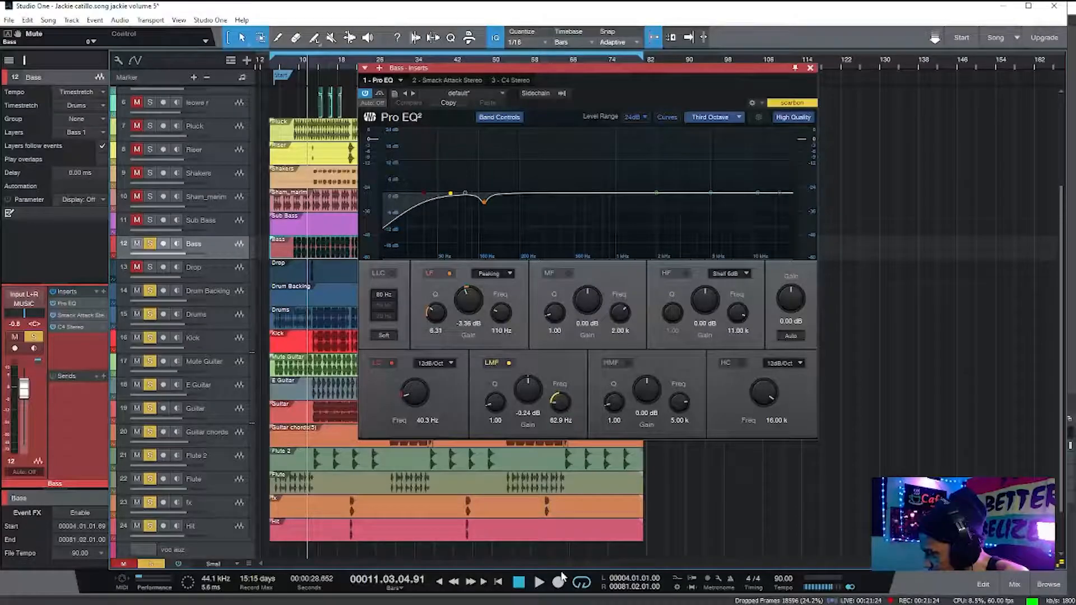
left_click(381, 94)
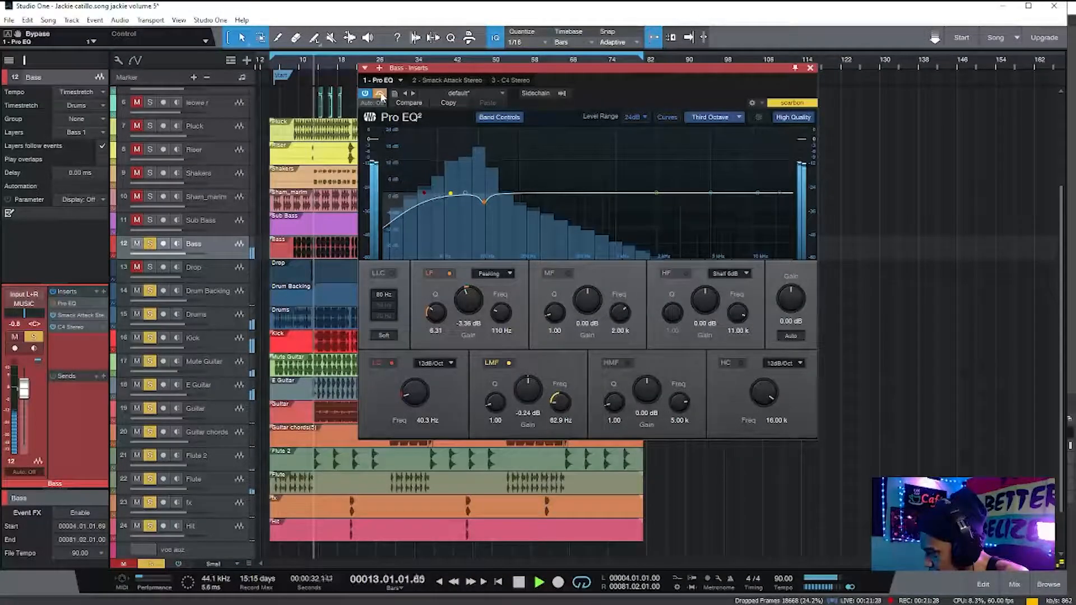
left_click(380, 93)
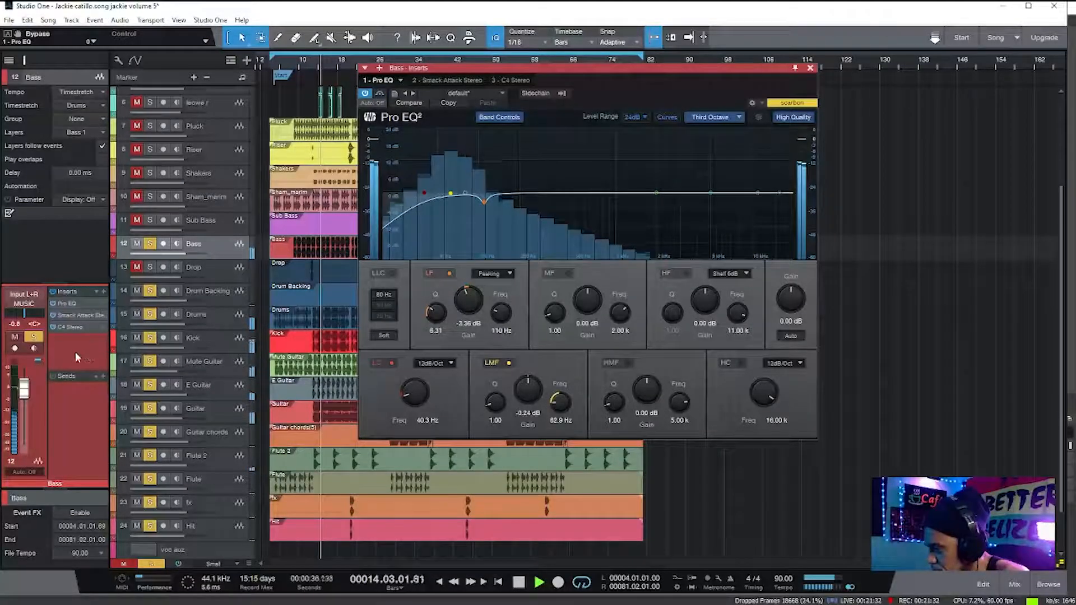
Review the Bass track's Smack Attack and C4 inserts, stopping playback in between.
left_click(76, 316)
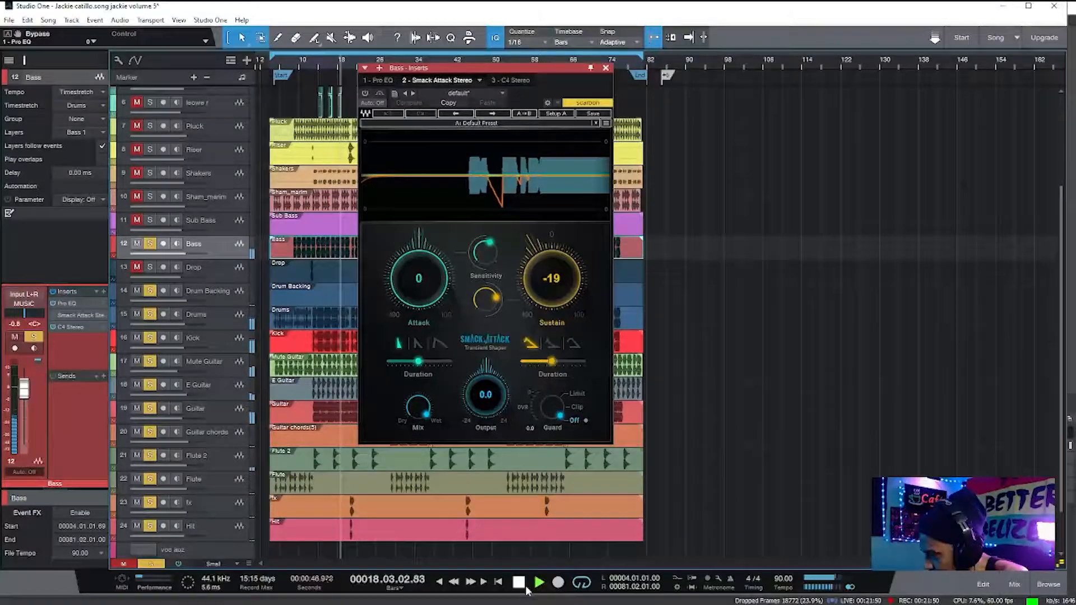
key("space")
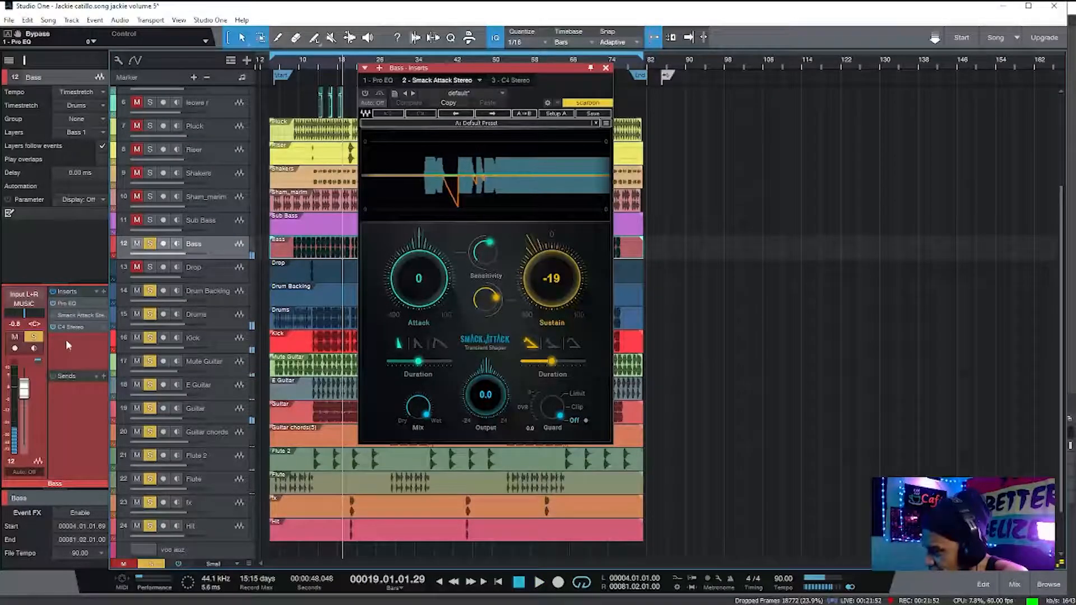
left_click(79, 328)
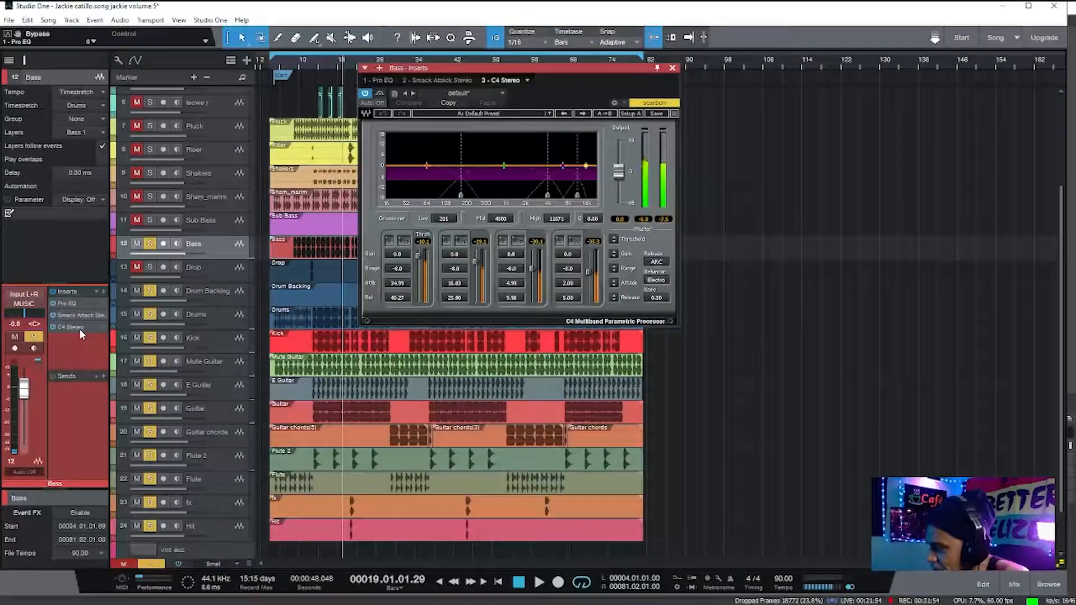
Resume playback from bar 19 and isolate the Bass track by silencing the other tracks.
left_click(540, 582)
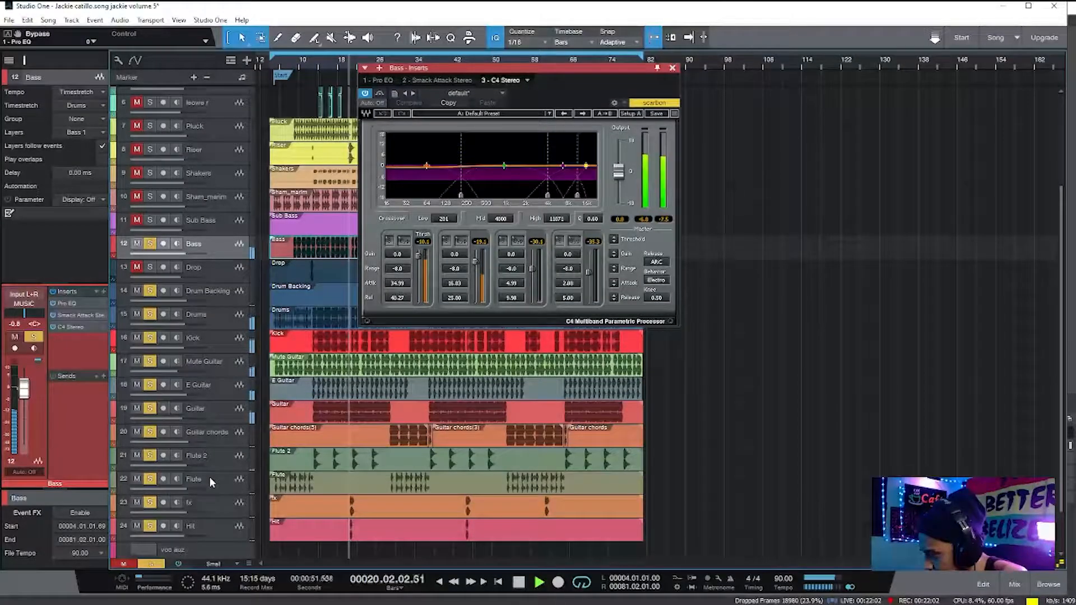
left_click(128, 564)
left_click(149, 564)
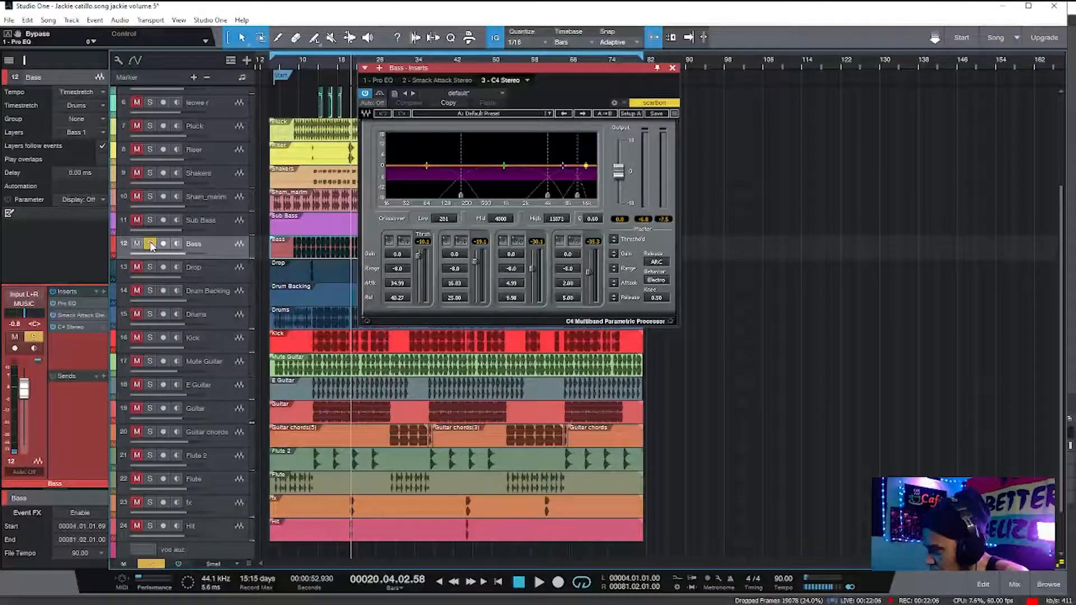
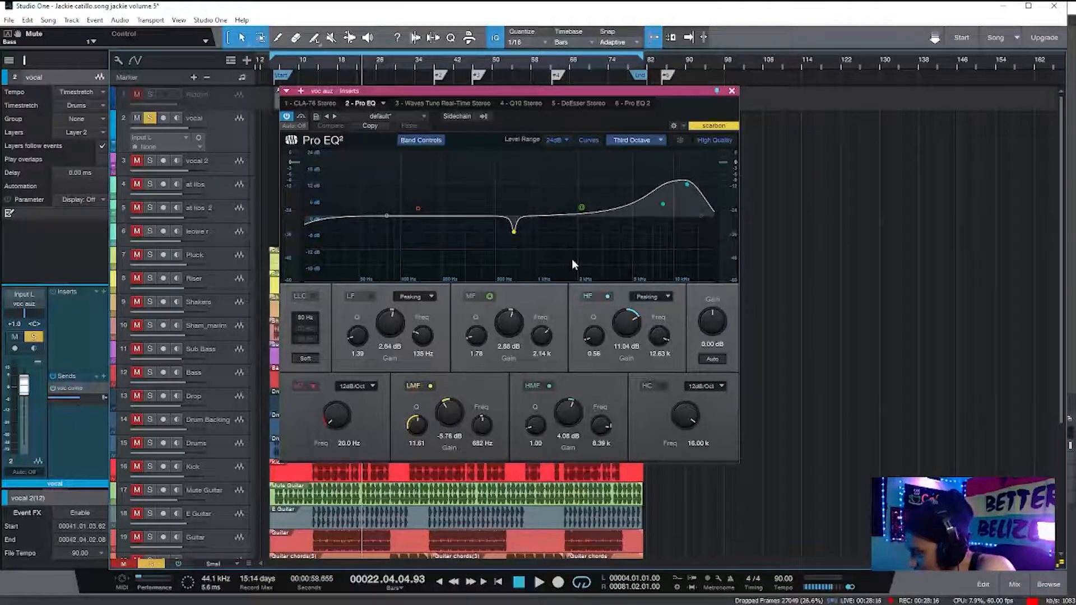
Compare the soloed vocal with the voc aux Pro EQ bypassed and active during playback, and close the insert window.
left_click(539, 583)
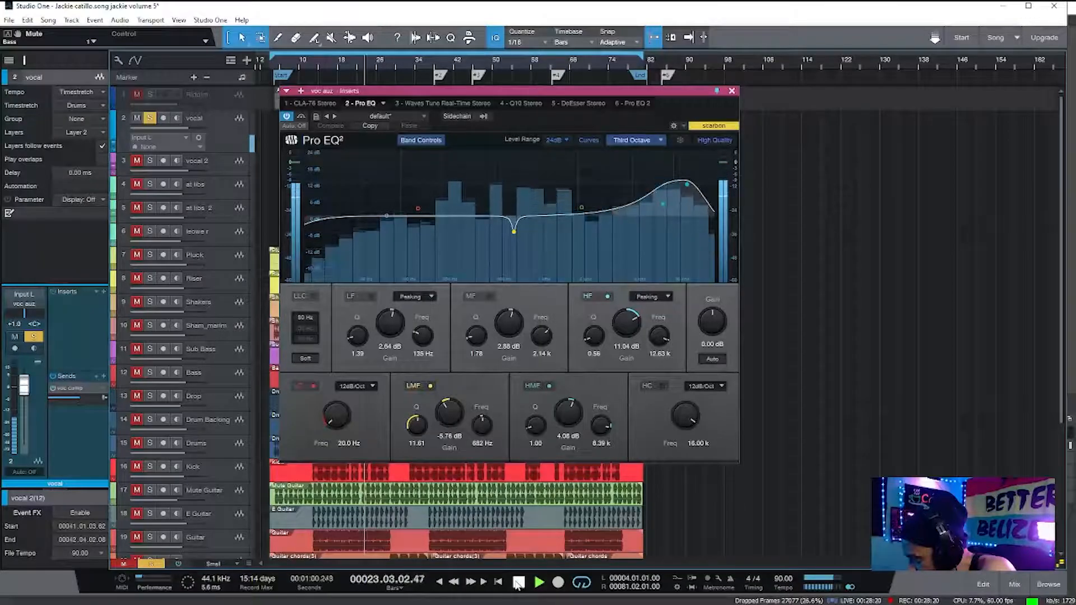
left_click(518, 583)
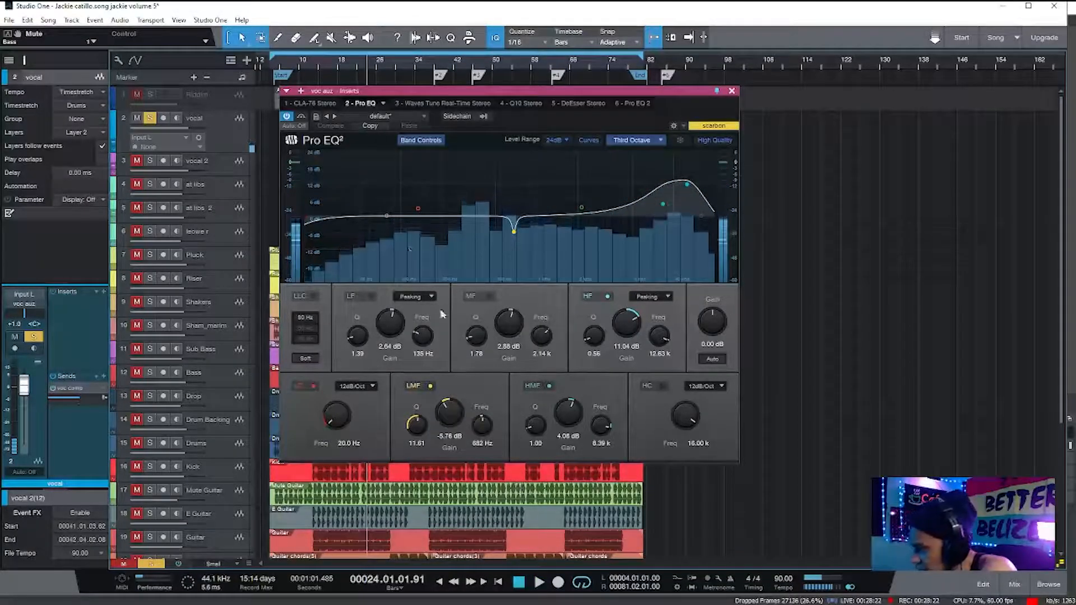
left_click(302, 123)
left_click(301, 118)
left_click(301, 116)
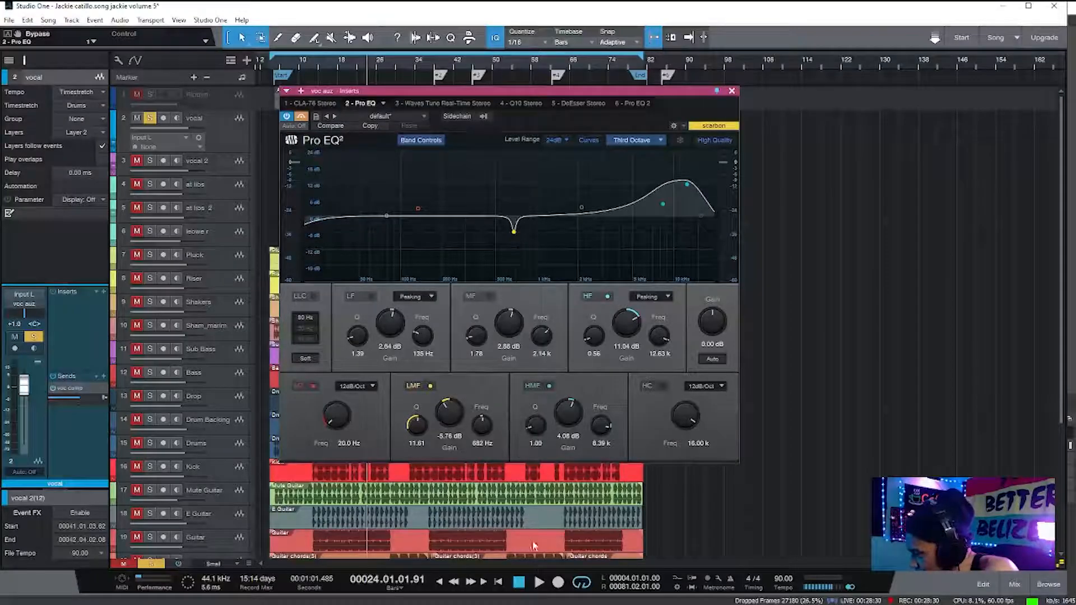
left_click(539, 583)
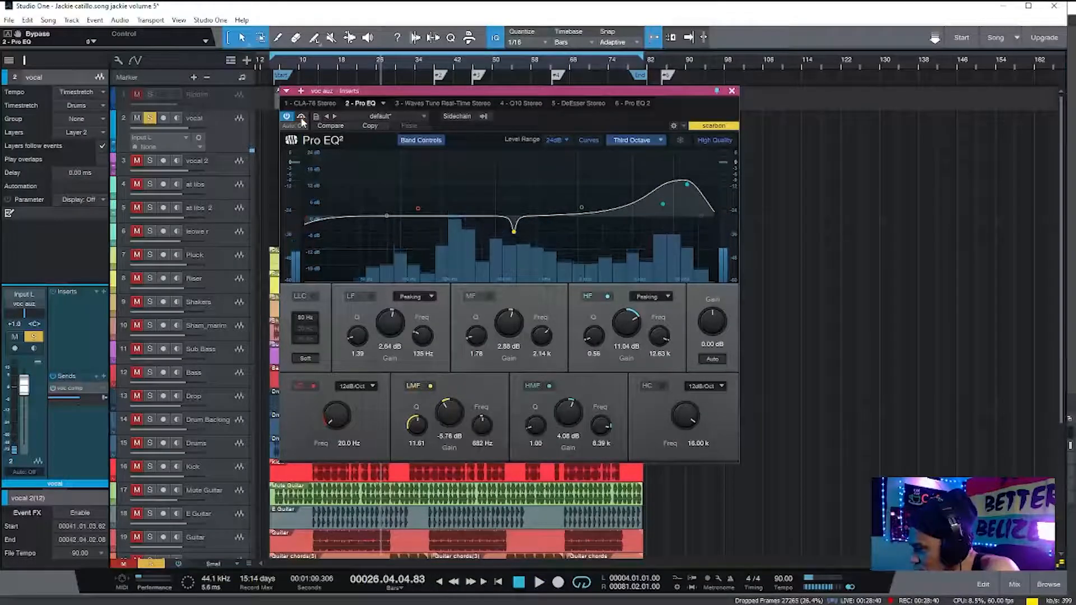
left_click(732, 90)
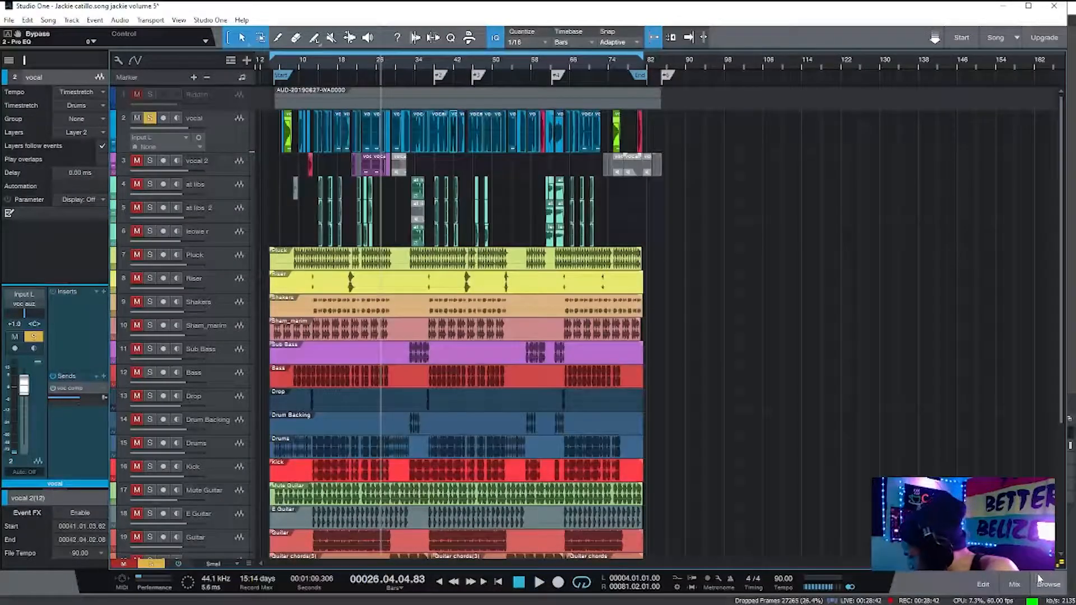
Open the voc aux channel's Q10 insert from the mixing console, close the console and place the EQ window over the arrangement.
left_click(1016, 584)
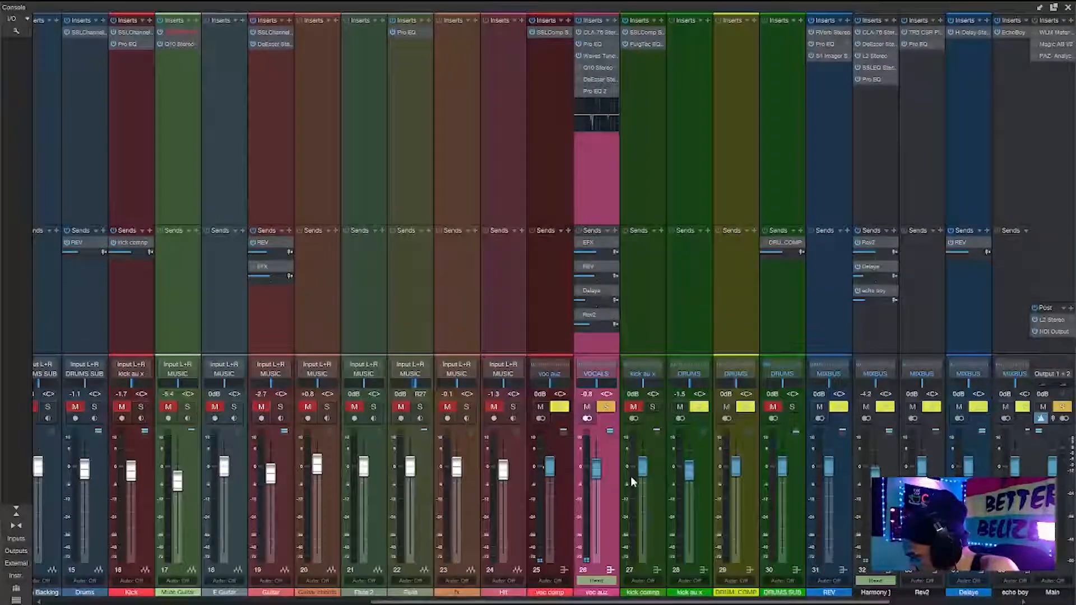
left_click(598, 68)
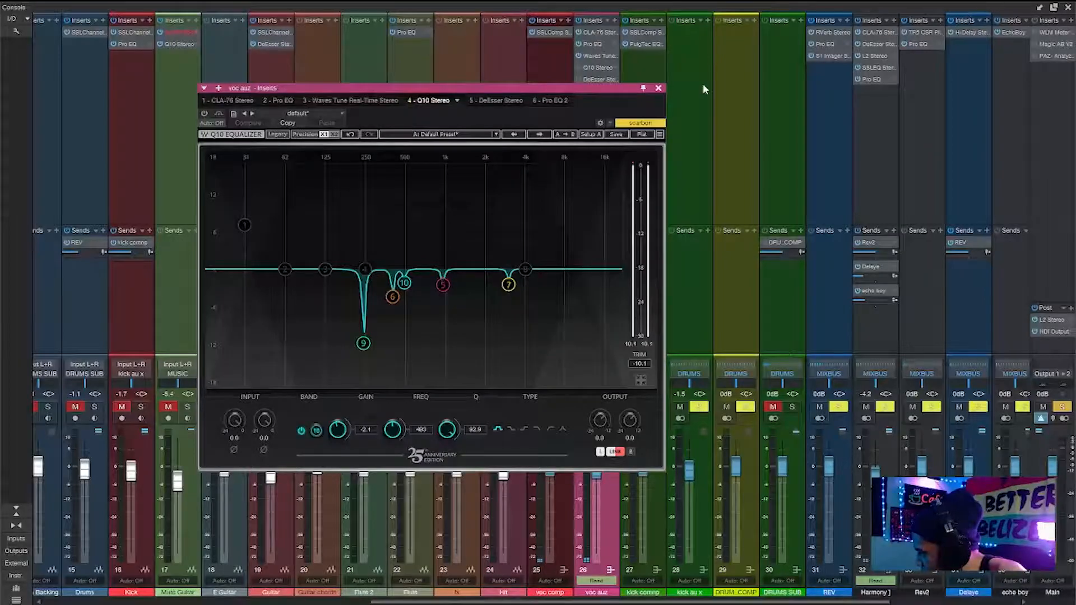
left_click(1068, 7)
left_click_drag(378, 88, 621, 69)
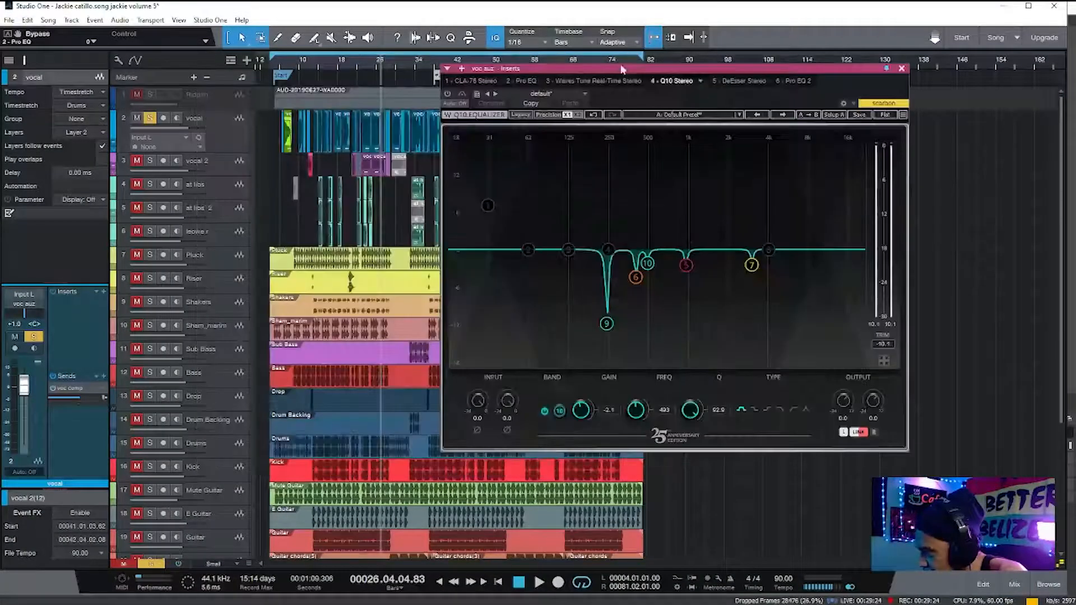
Play the vocal from bar 24, switch on the Q10 equalizer and select its band 9.
left_click(367, 68)
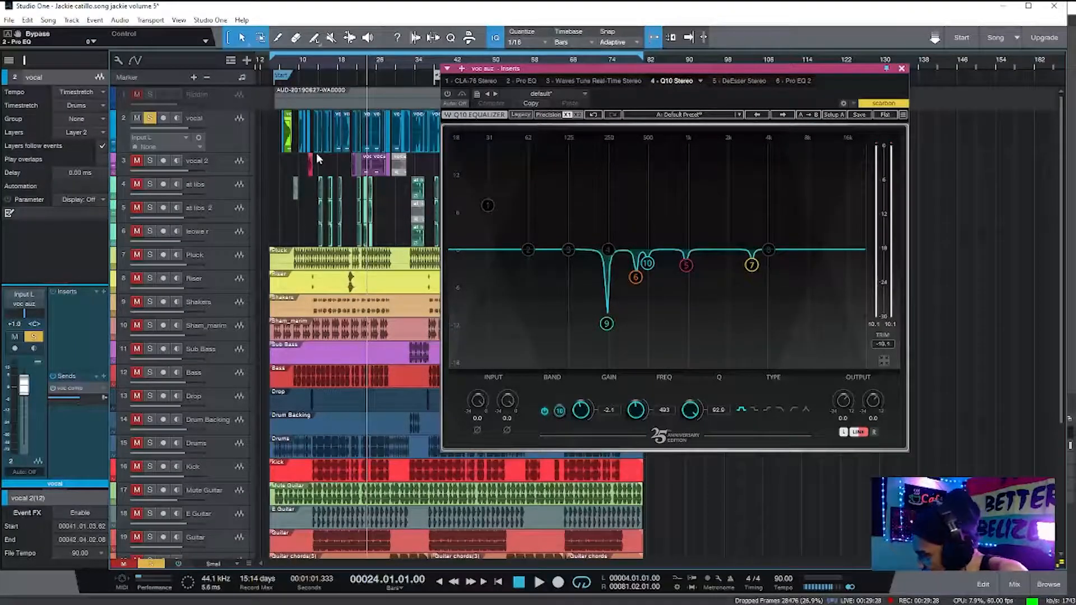
left_click(539, 583)
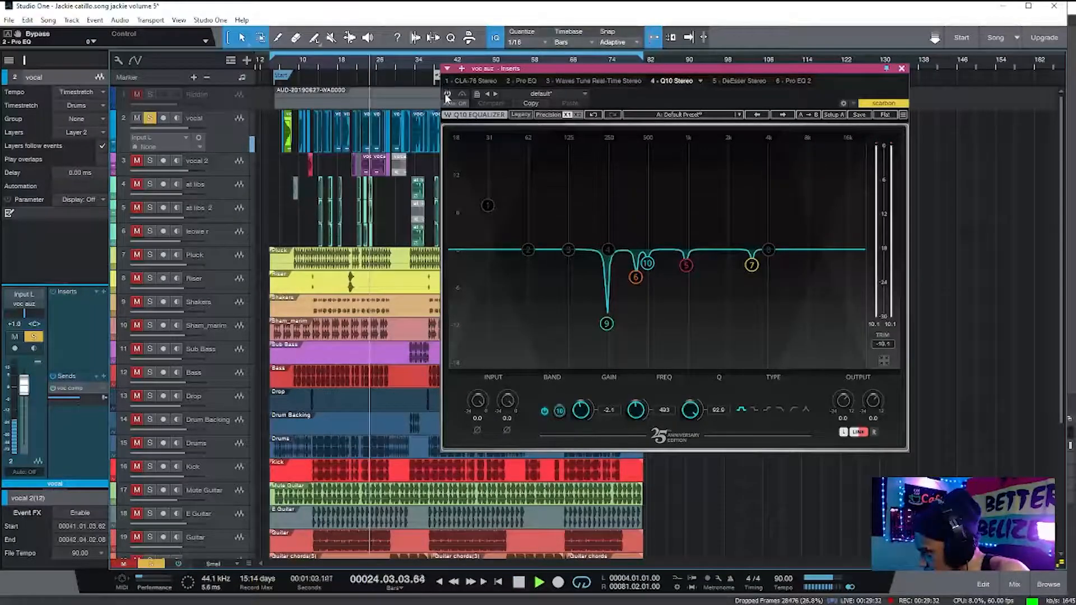
left_click(607, 324)
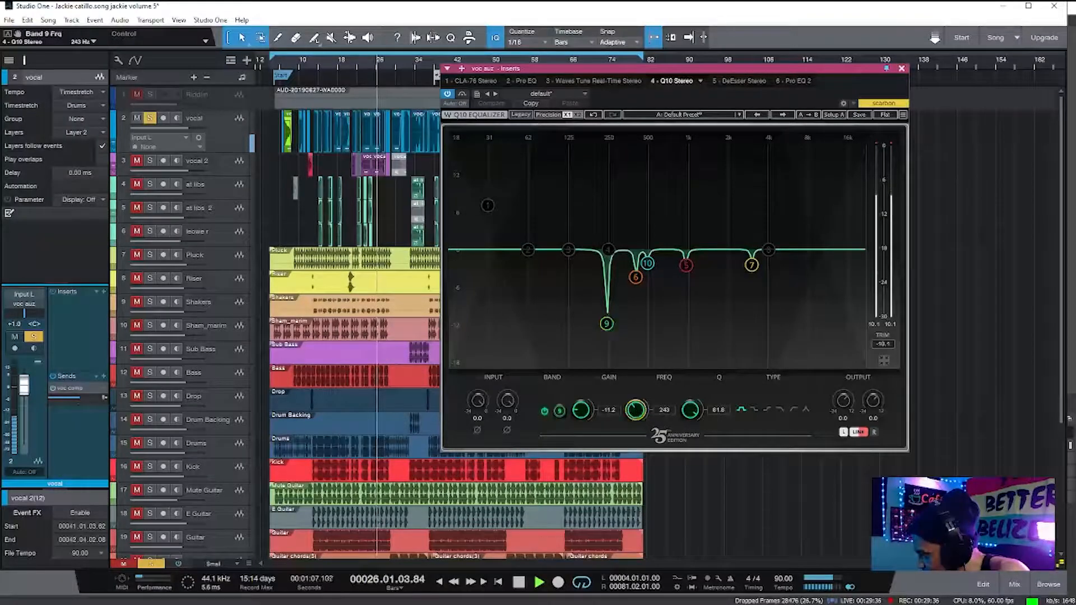
Audition Q10 bands 6 and 5 by boosting each band's gain and undoing the boost, stop playback and close the EQ window.
left_click_drag(635, 412, 583, 414)
left_click(636, 278)
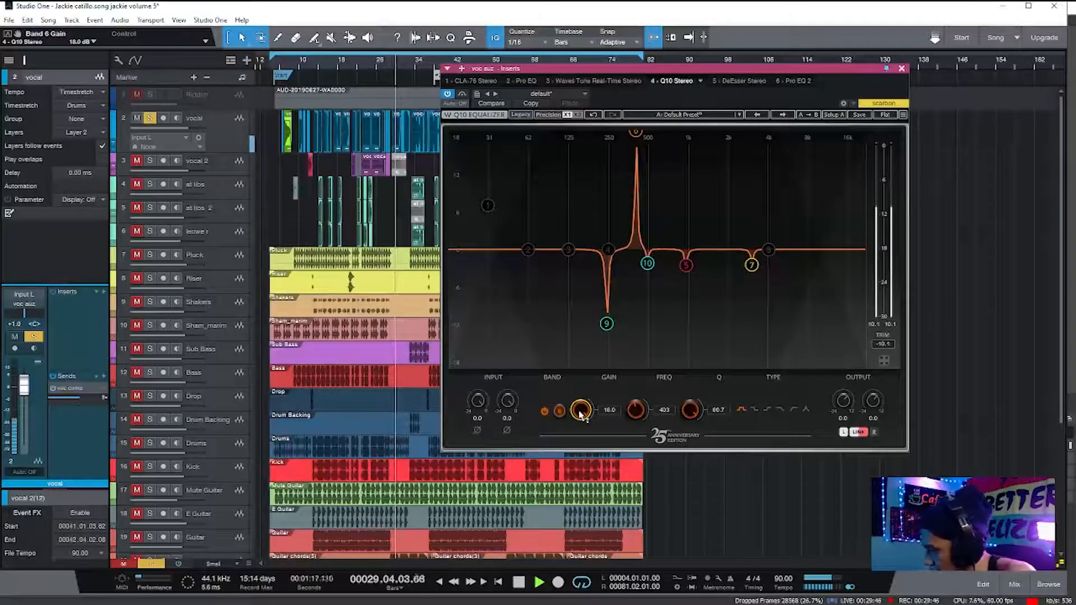
key("ctrl+z")
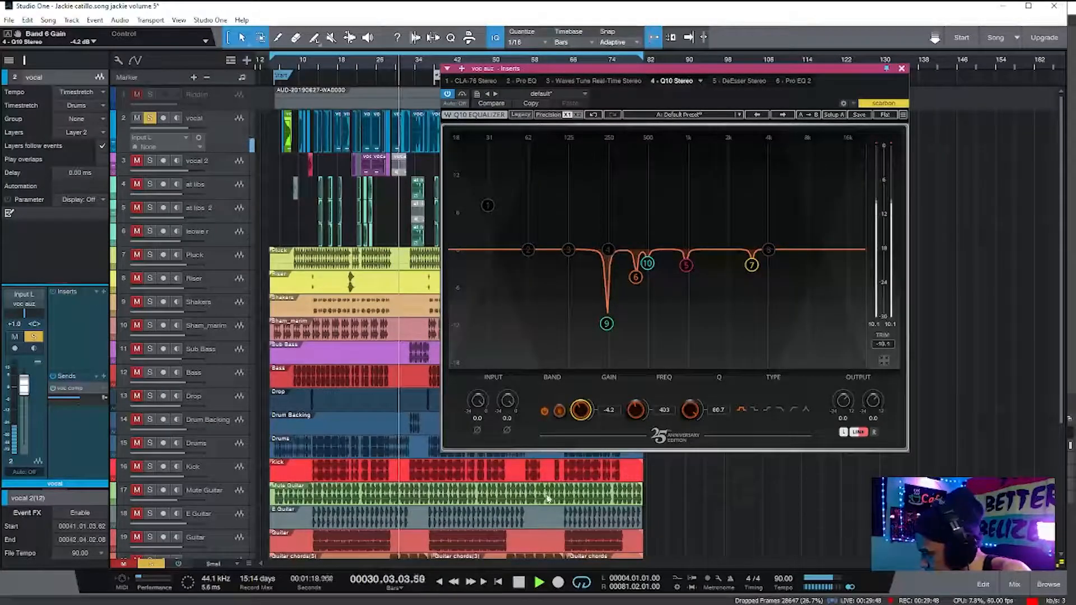
left_click(686, 264)
left_click_drag(590, 414, 589, 399)
key("ctrl+z")
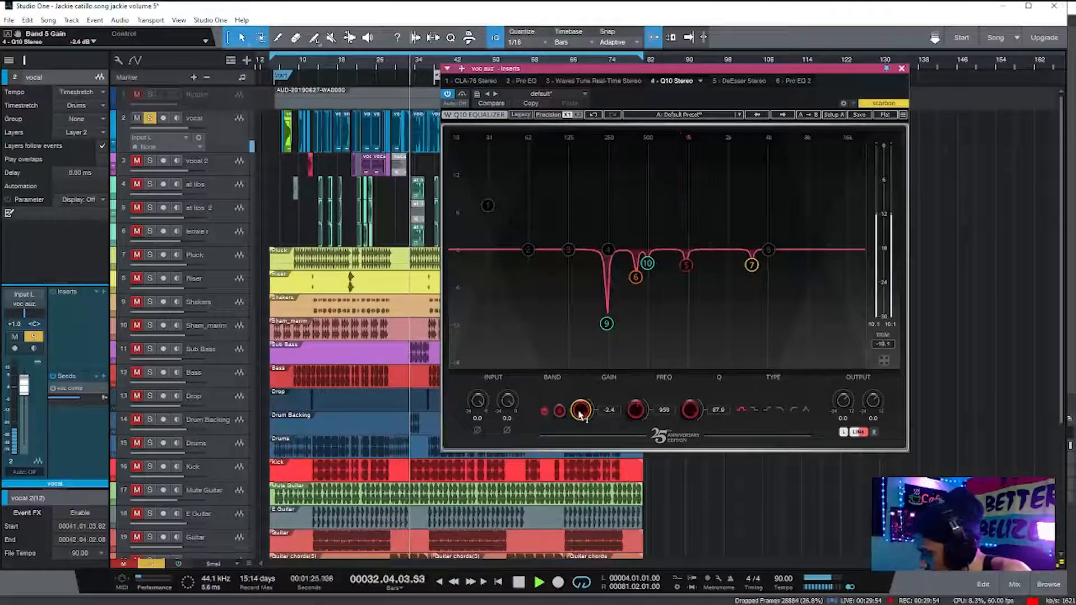
key("space")
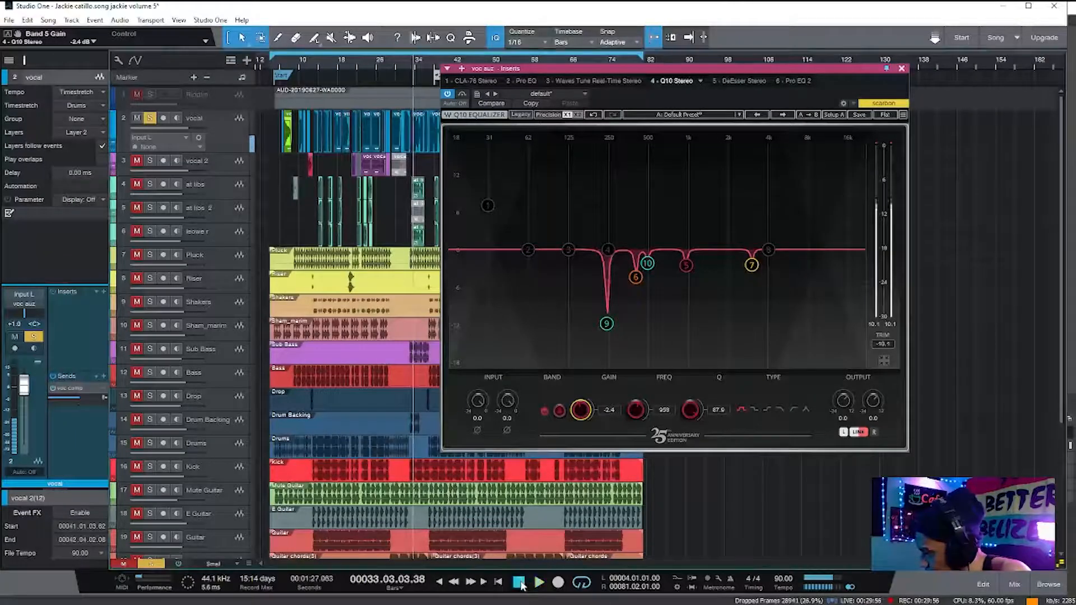
left_click(901, 69)
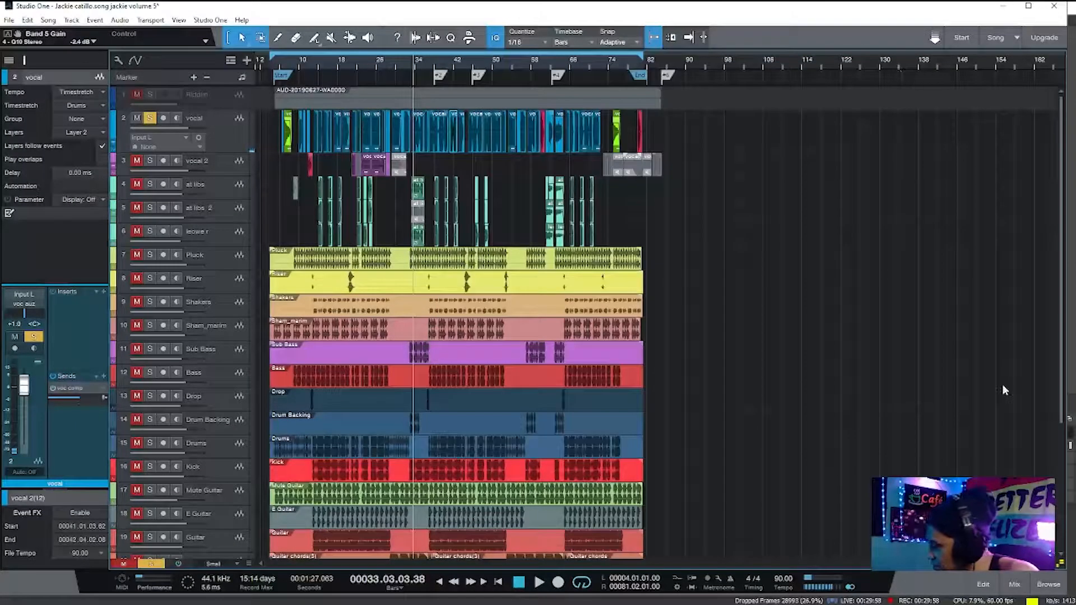
Open the voc aux channel's DeEsser insert from the mixing console, reposition its window and close the console.
left_click(1014, 584)
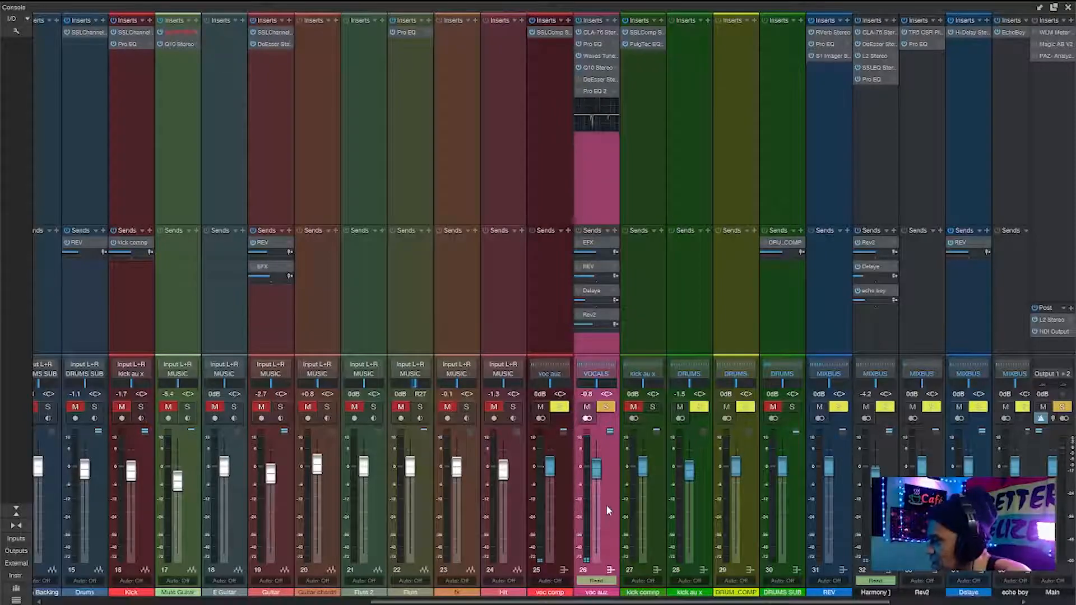
left_click(597, 79)
left_click(597, 78)
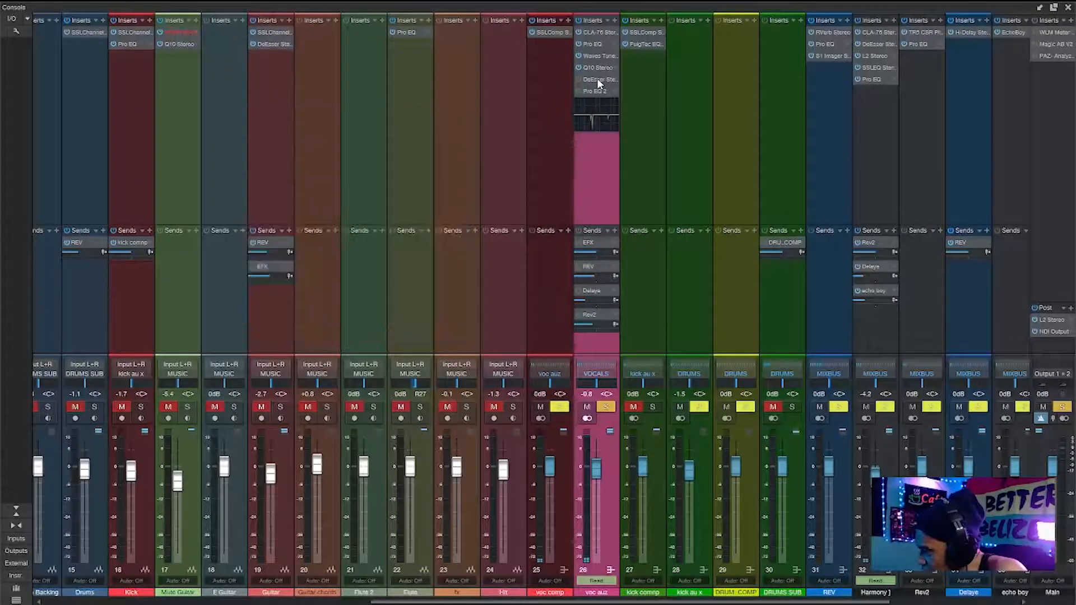
left_click(597, 78)
left_click_drag(390, 117, 553, 81)
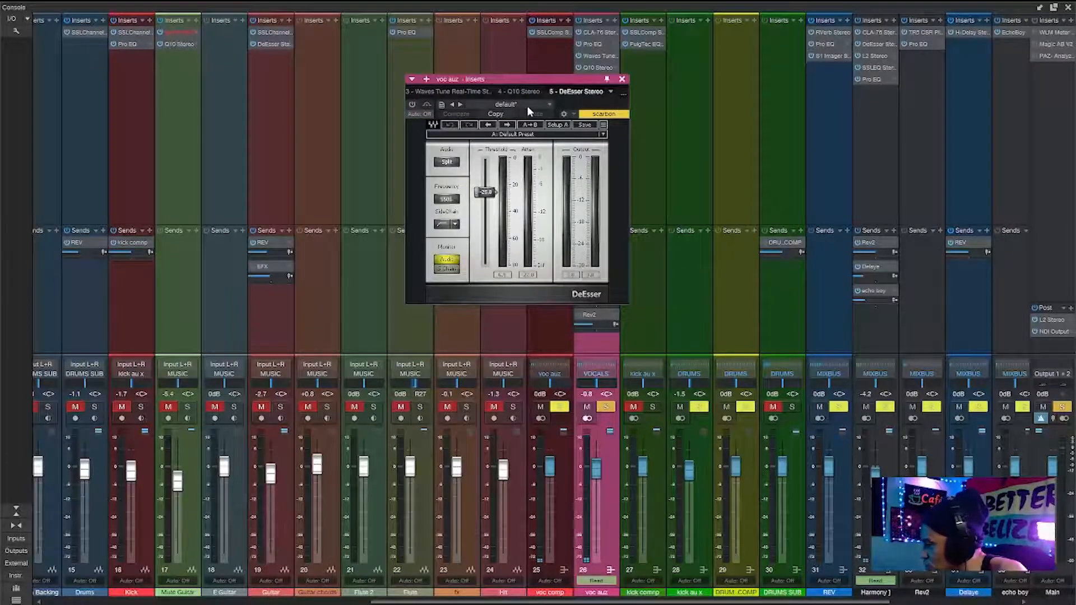
left_click(1068, 7)
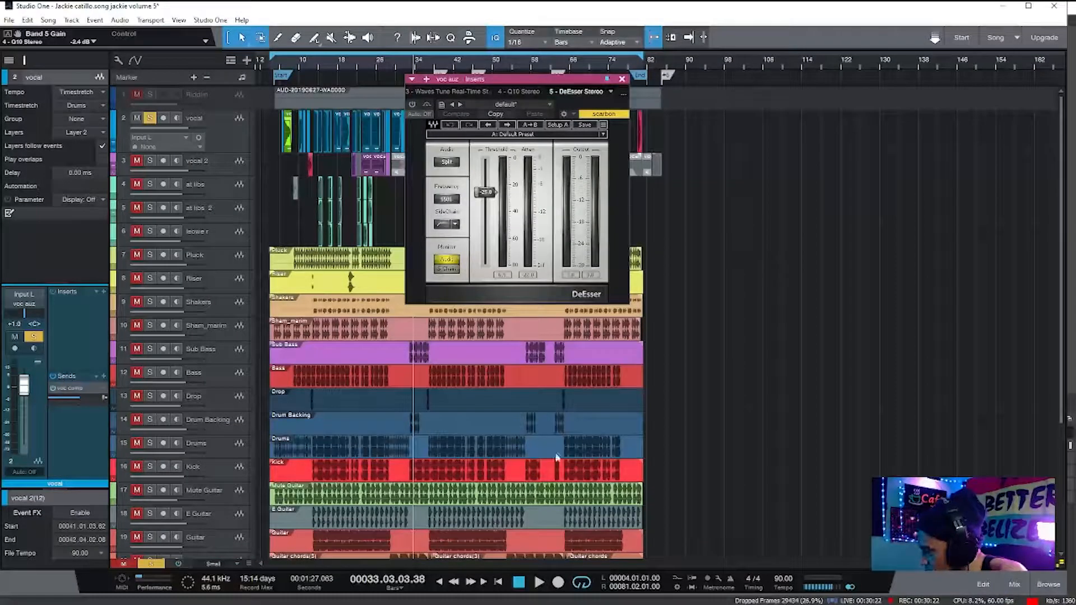
Play the vocal from bar 33 with the DeEsser switched on and bring in the soloed Bass track before stopping playback.
left_click(539, 583)
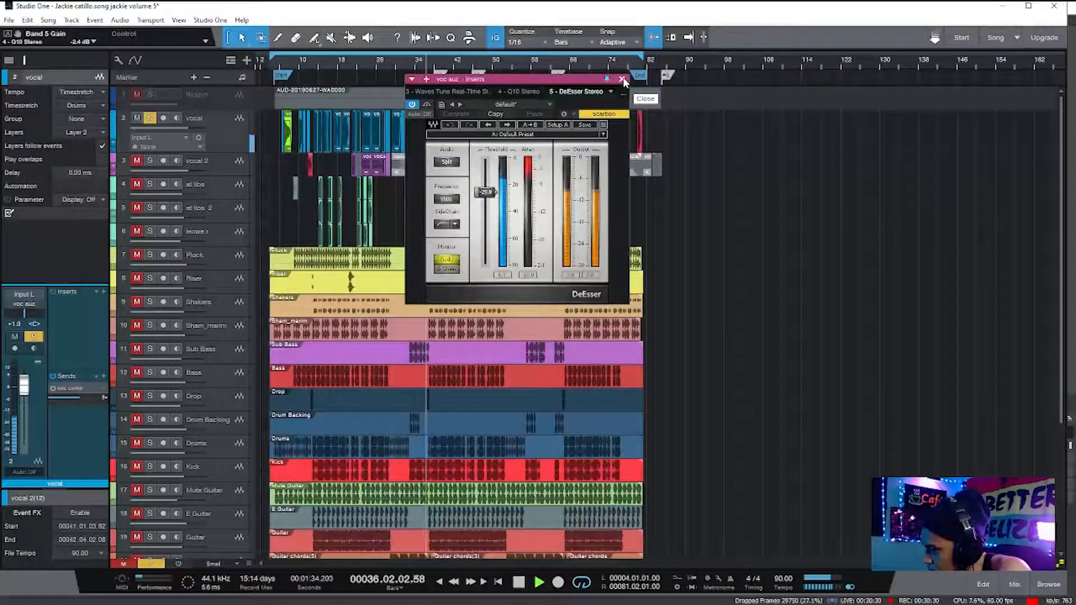
left_click(135, 374)
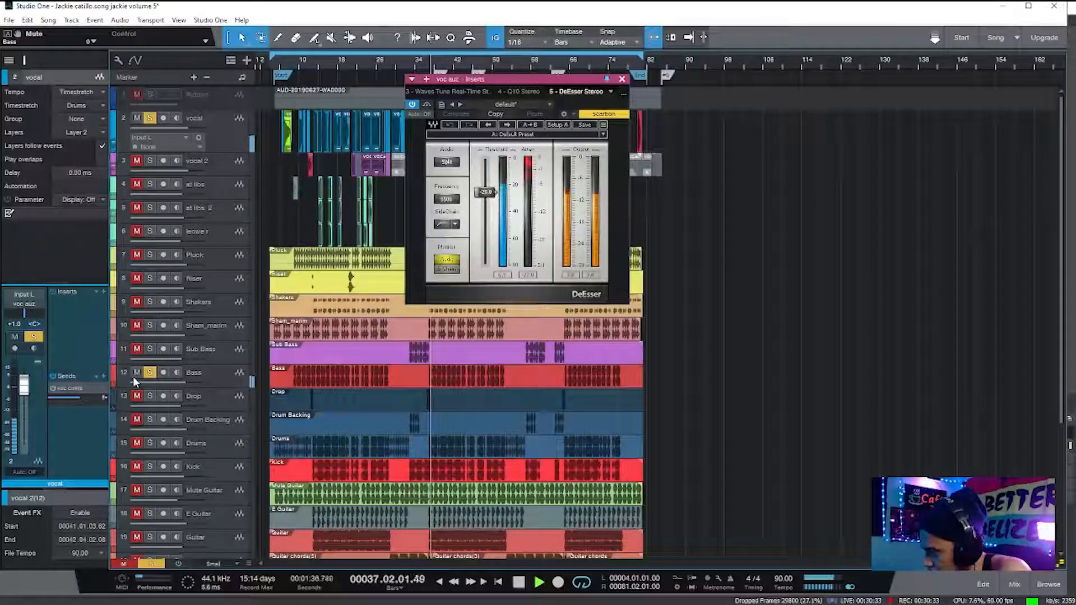
left_click(522, 583)
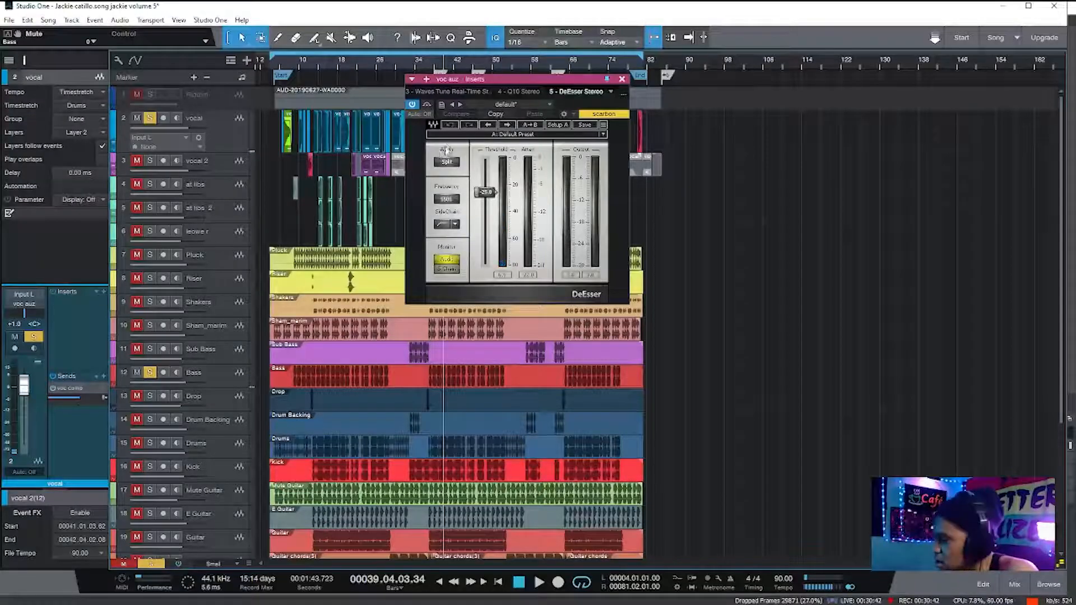
Compare the vocal with the DeEsser bypassed and active during playback from bar 39, and close the insert window.
left_click(539, 583)
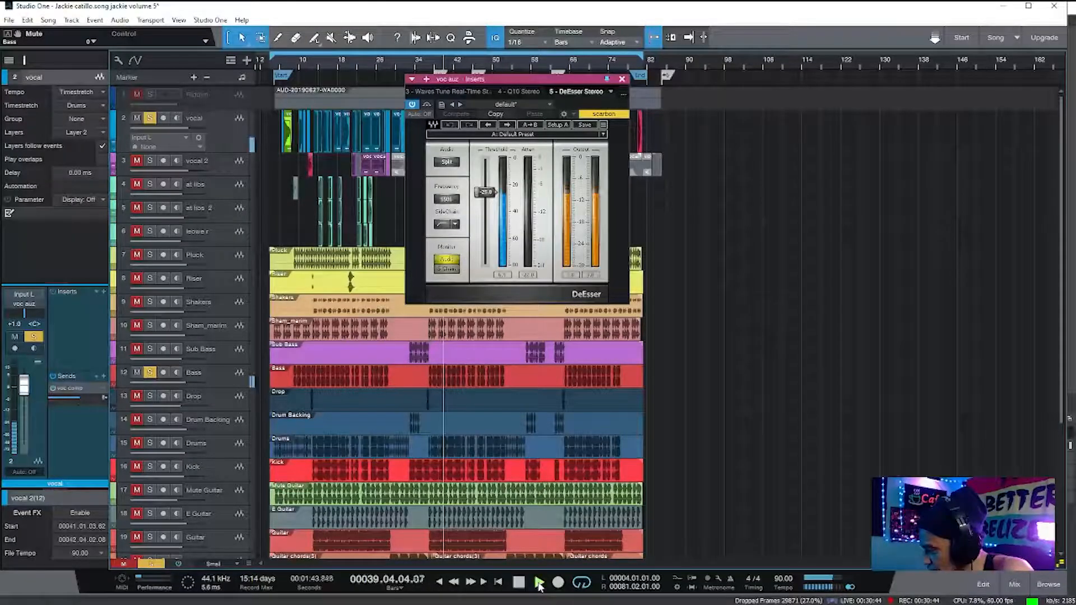
left_click(427, 105)
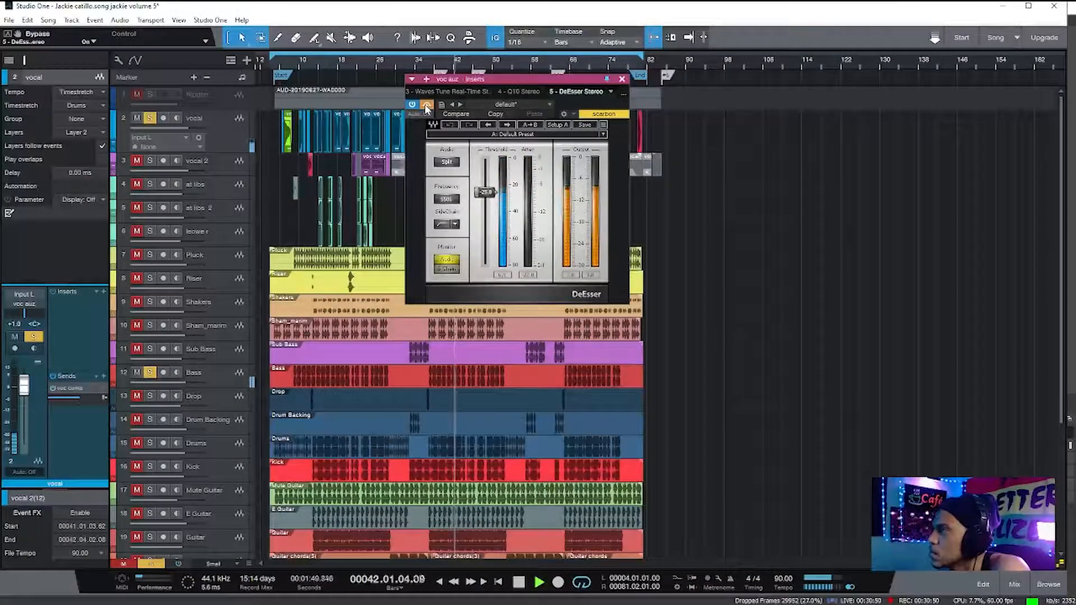
left_click(427, 105)
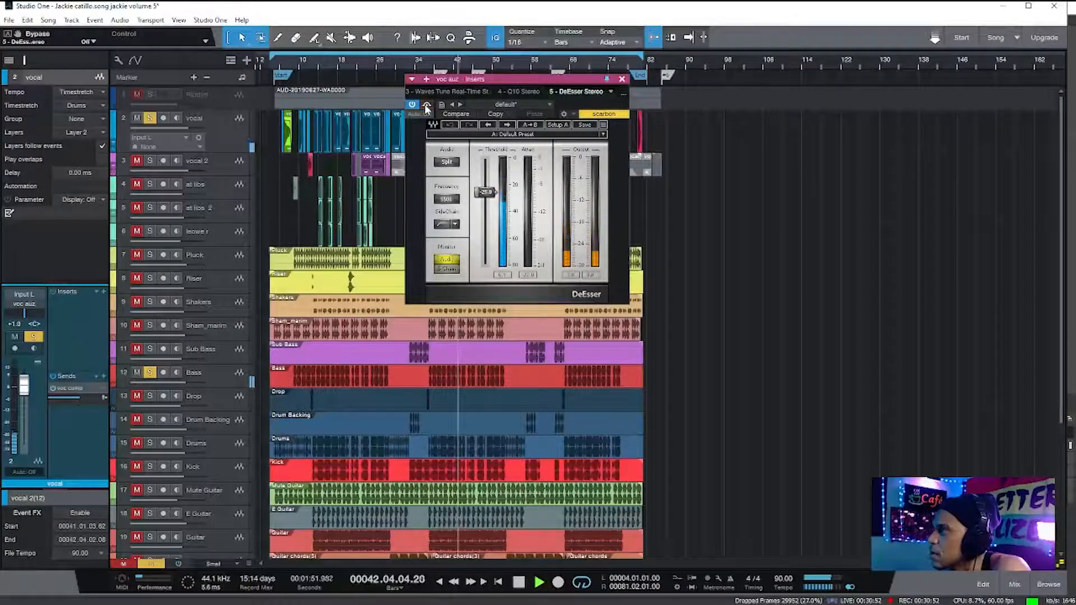
left_click(622, 79)
key("F3")
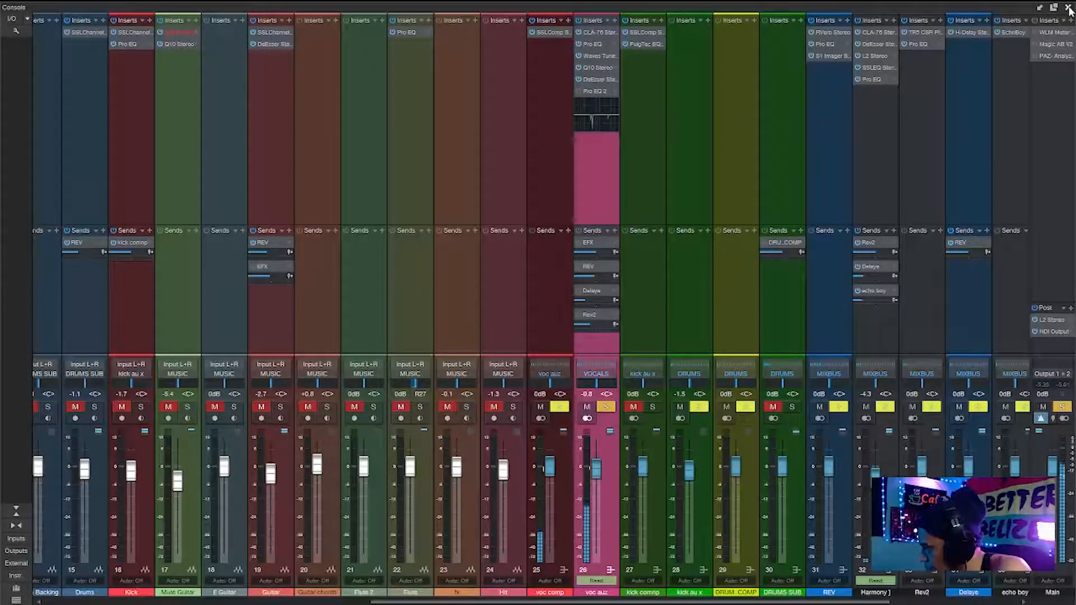
left_click(1068, 8)
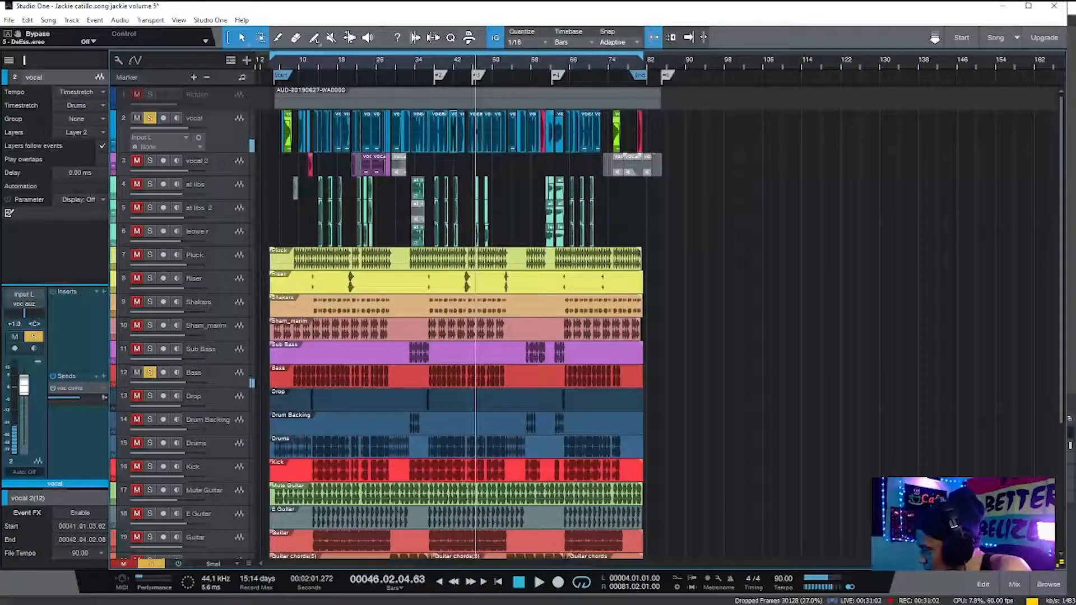
Open the voc aux channel's CLA-76 compressor from the mixing console, place its window over the arrangement and close the console.
left_click(1019, 585)
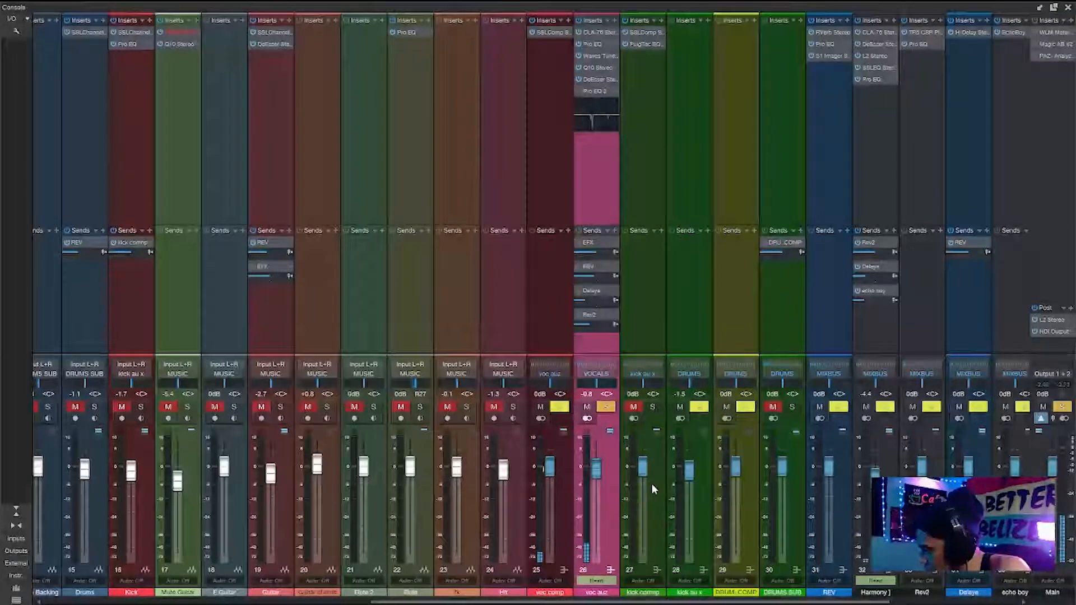
double_click(597, 32)
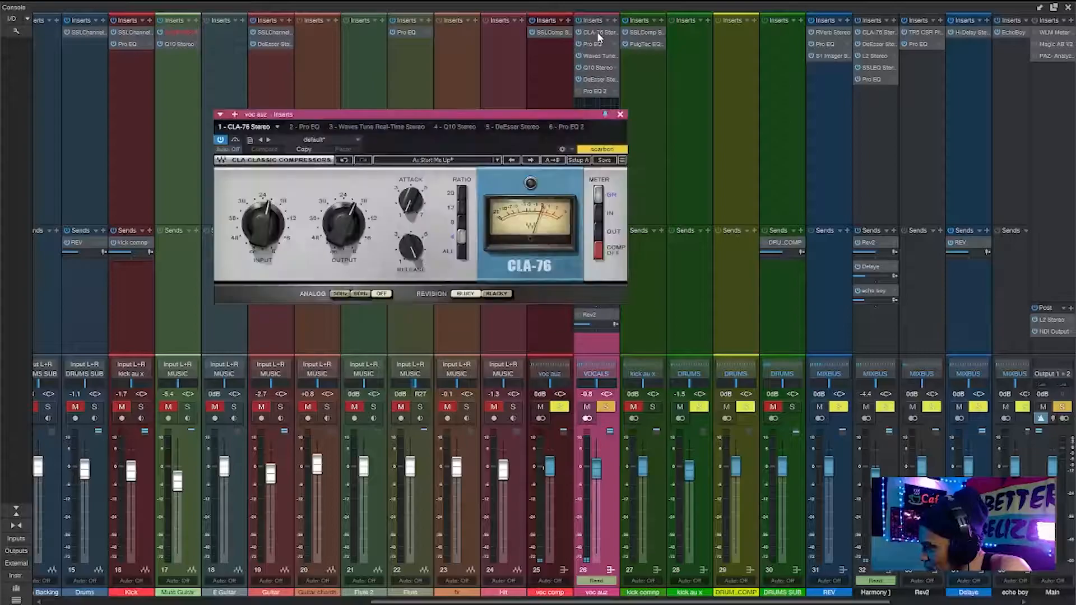
left_click_drag(590, 113, 679, 109)
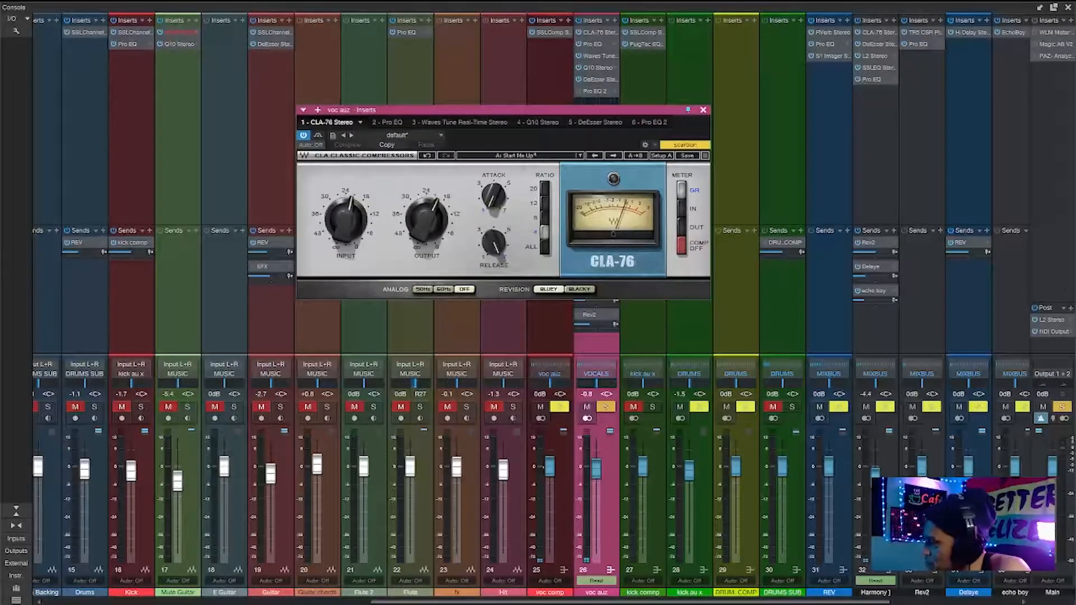
left_click(1068, 8)
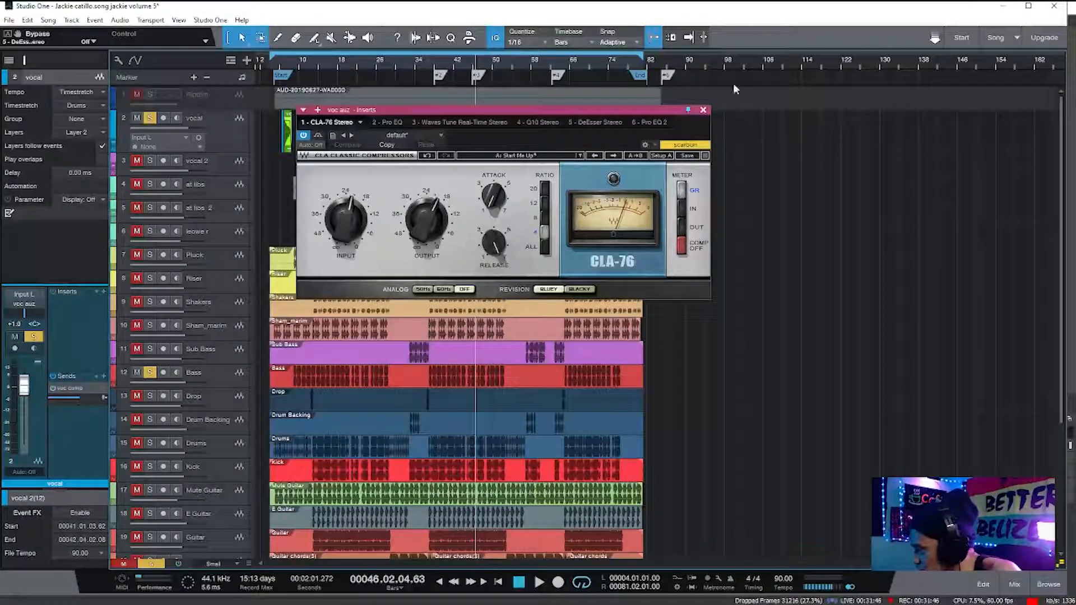
Play the vocal from bar 46 to check the CLA-76's gain reduction, close the compressor window and stop playback.
left_click(541, 584)
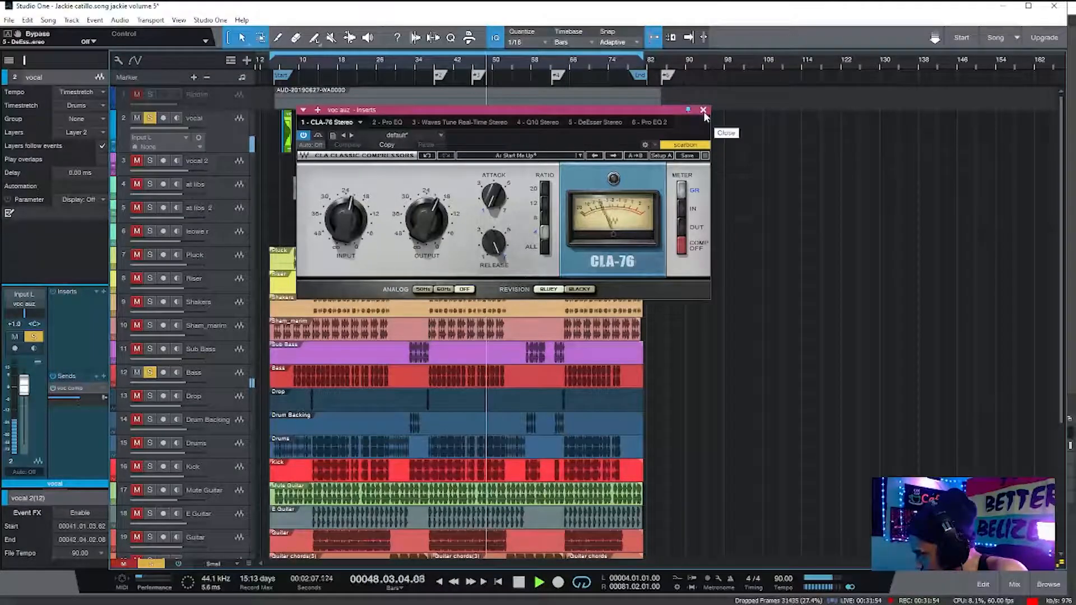
left_click(1013, 584)
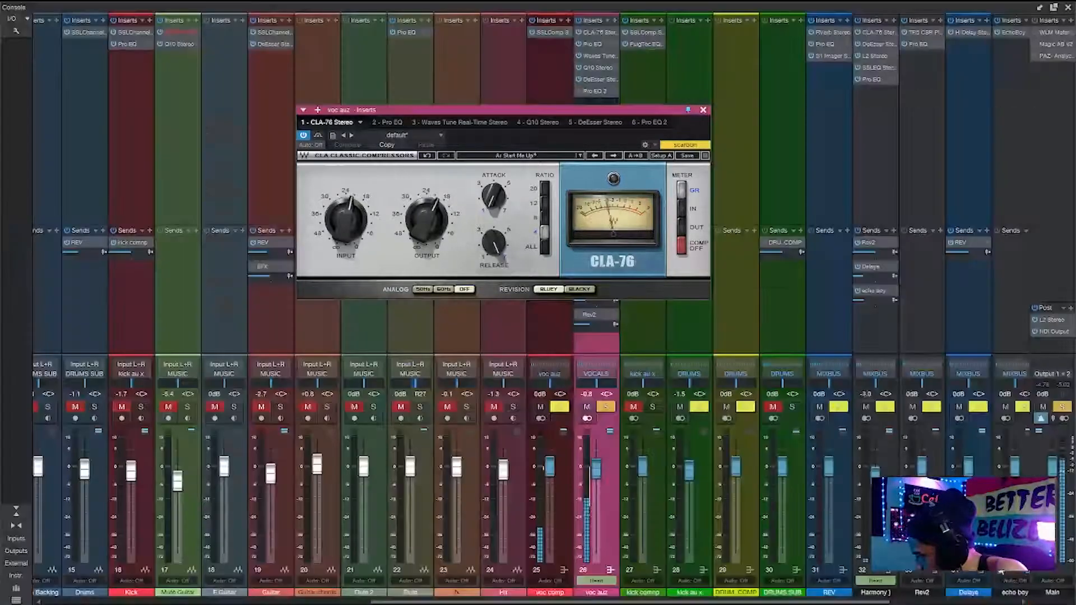
left_click(703, 110)
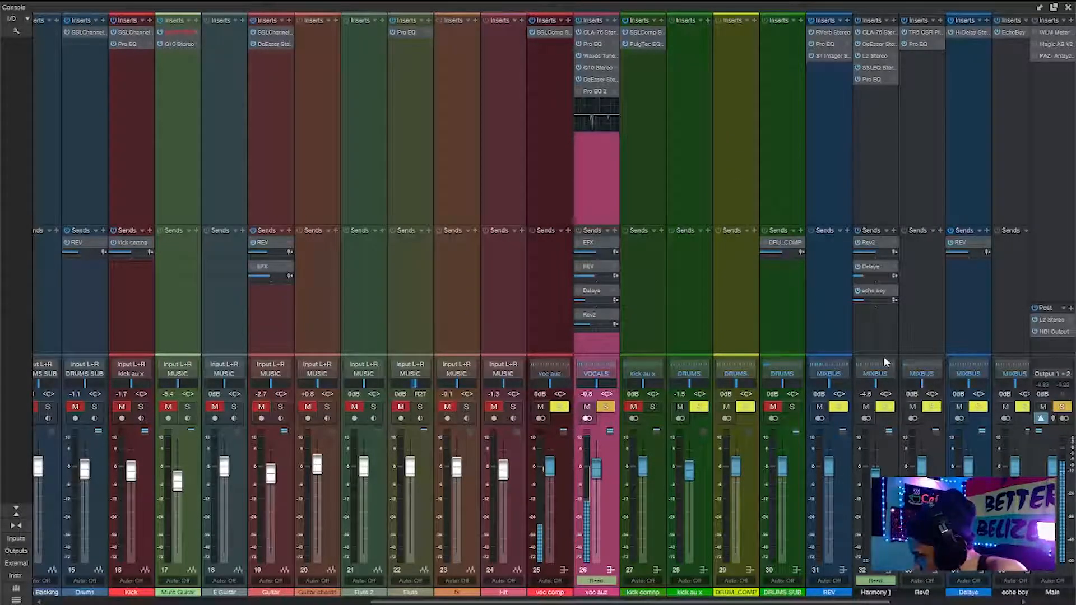
left_click(1069, 7)
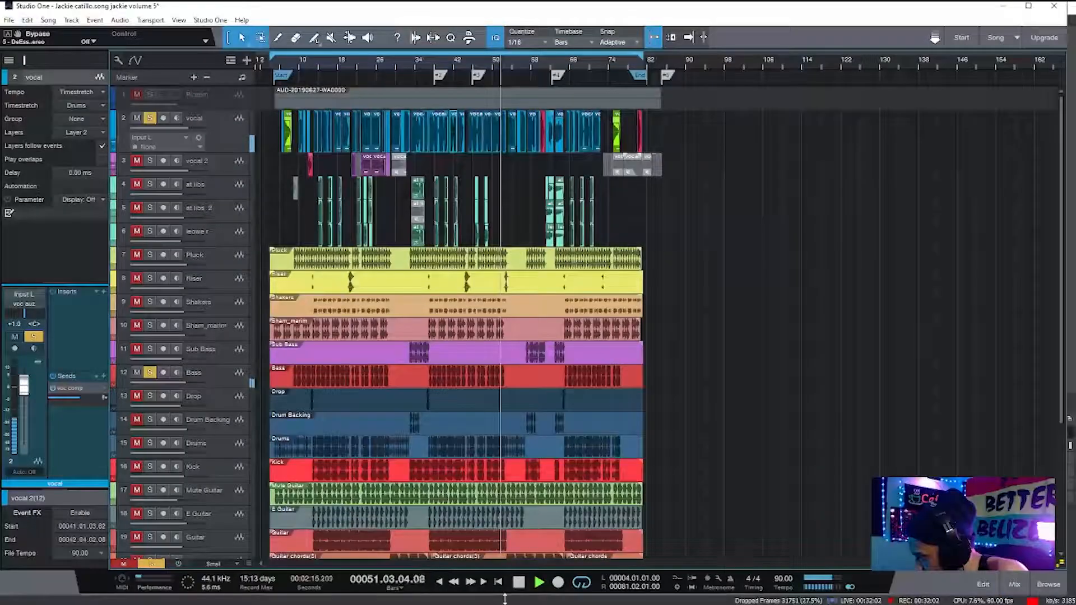
left_click(519, 583)
Open the voc aux channel's Pro EQ 2 insert from the mixing console, switch it on and close the console.
left_click(1014, 584)
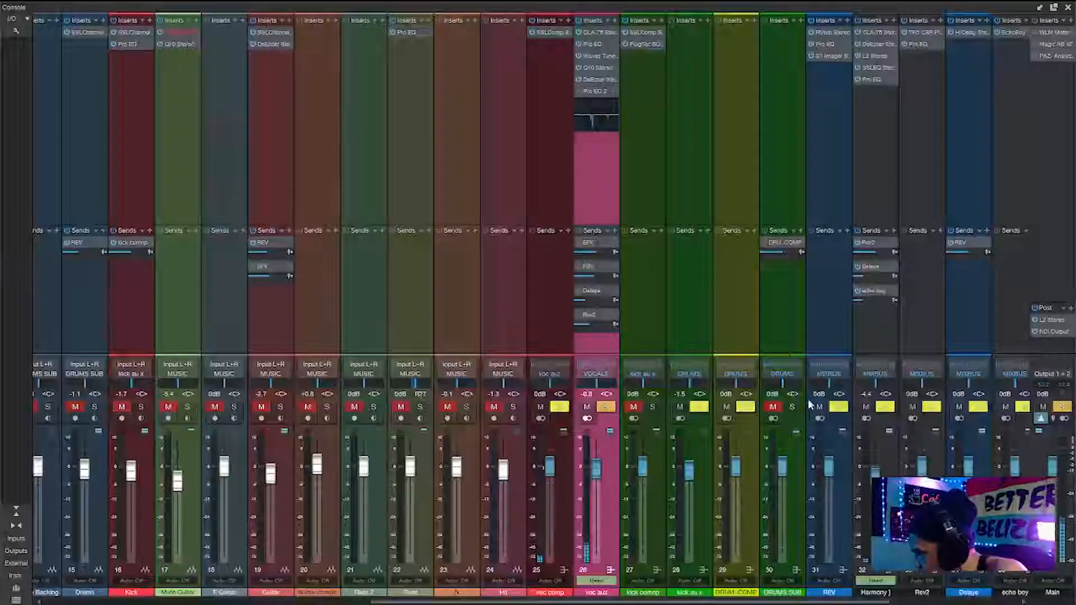
double_click(600, 91)
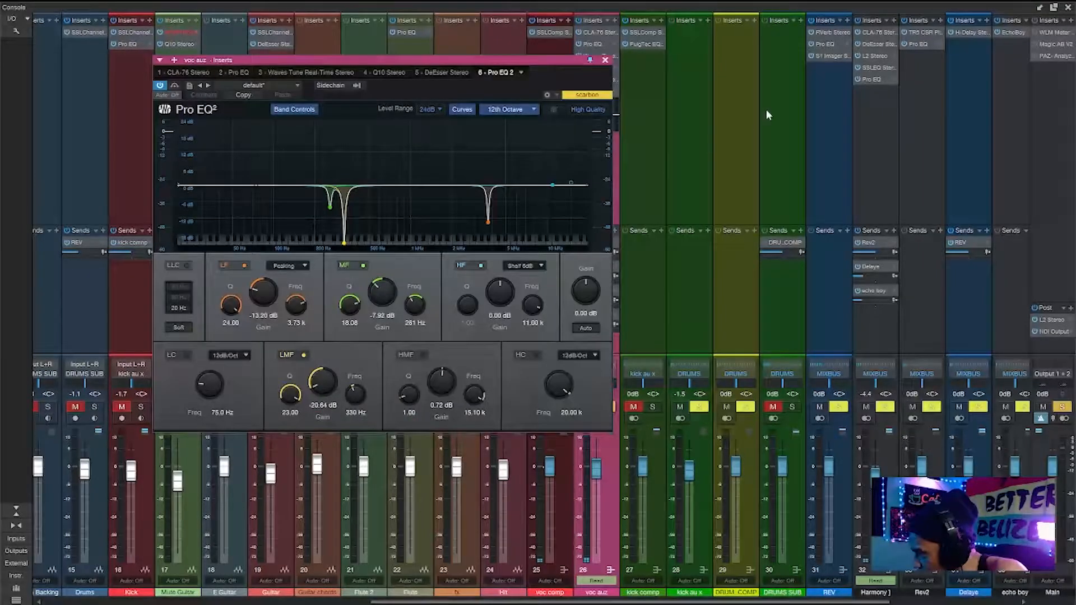
left_click(1068, 6)
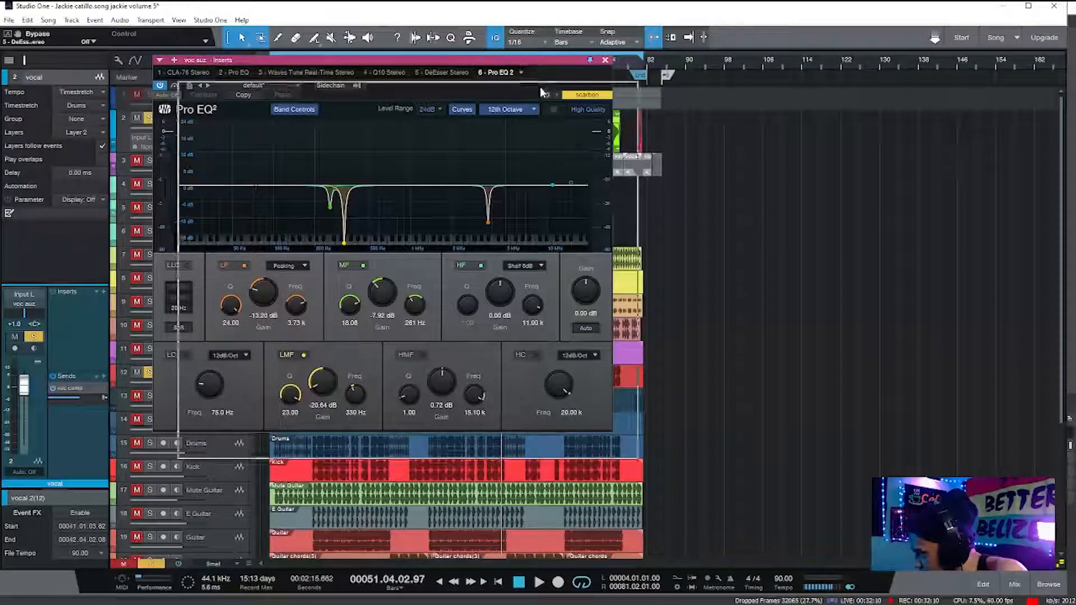
Play the vocal from bar 49 through the Pro EQ 2, stop playback and close the EQ window.
left_click(489, 64)
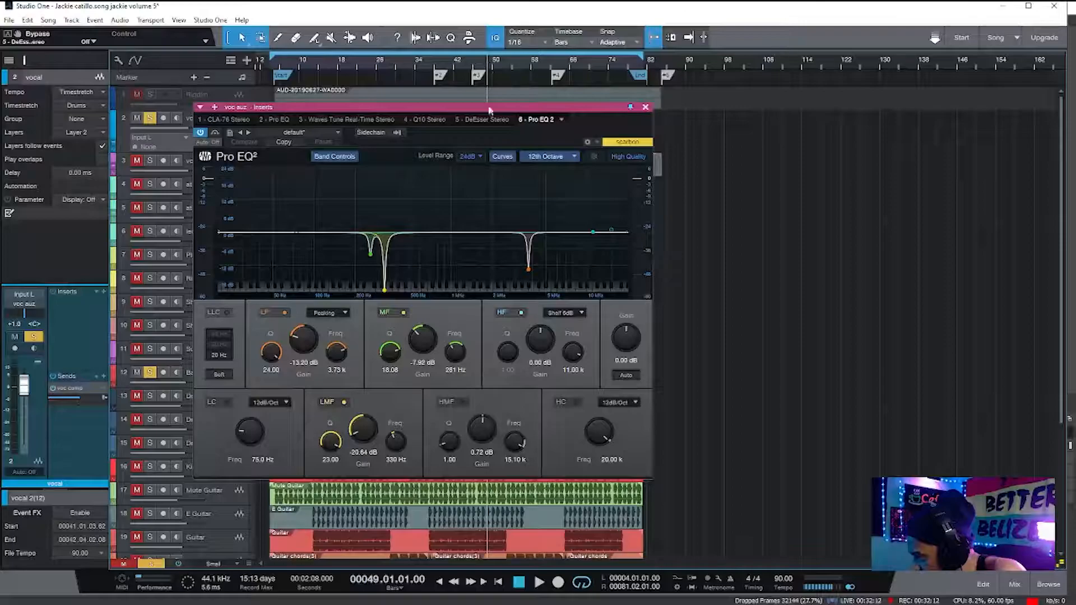
left_click(540, 583)
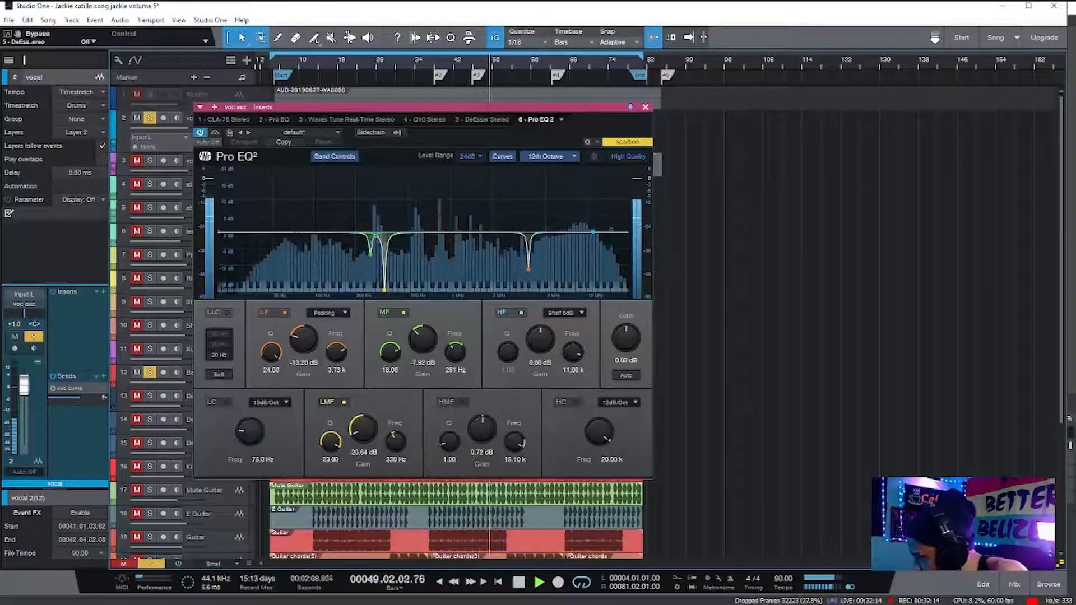
left_click(518, 586)
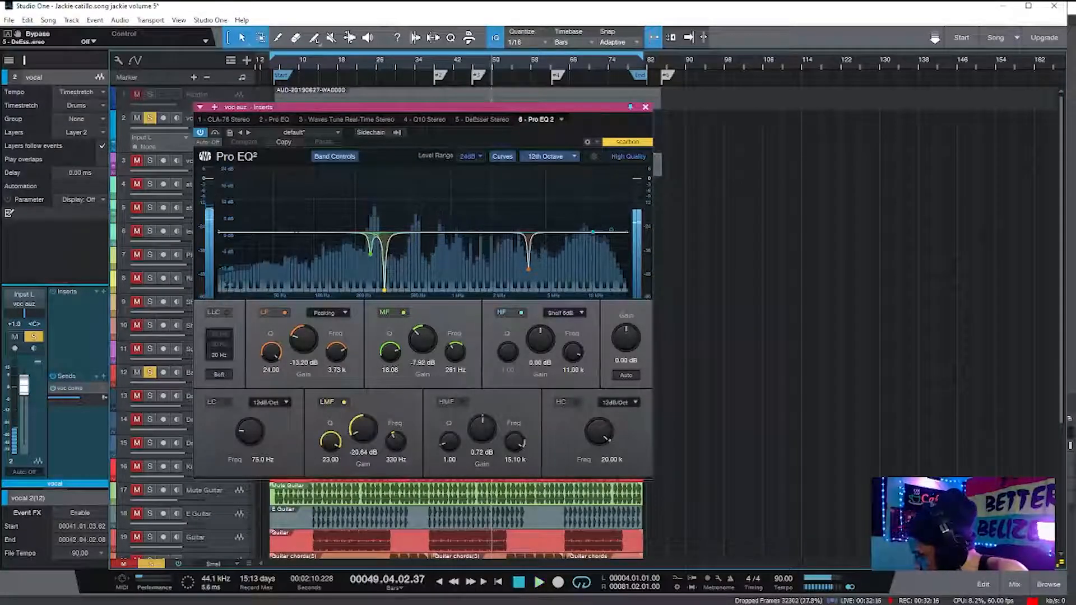
left_click(1015, 585)
left_click(645, 107)
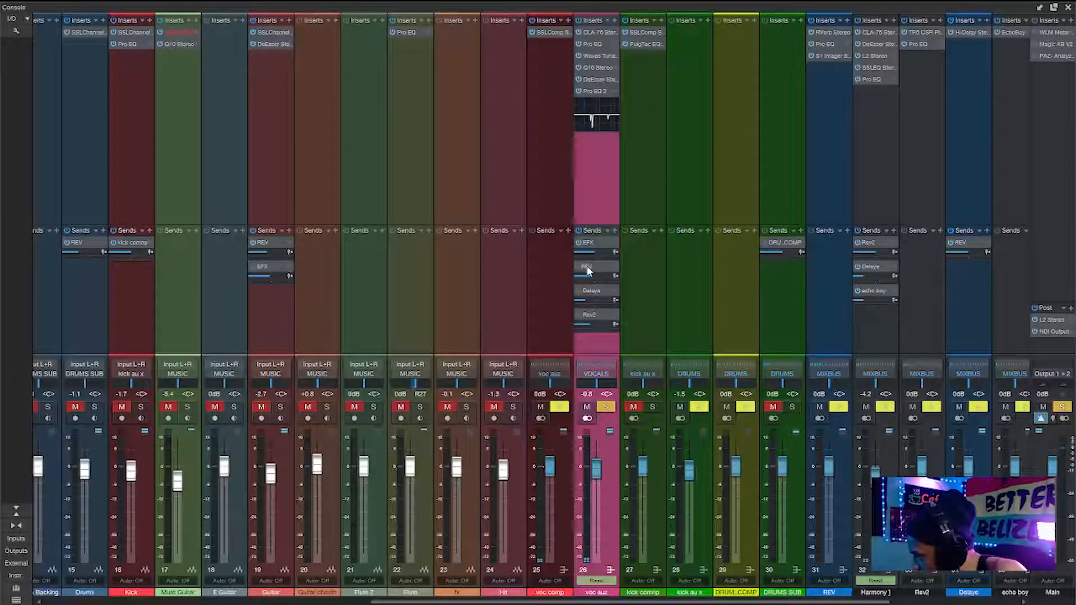
Open the REV channel's RVerb from the voc aux REV send, close the console and set the playback position to bar 26.
double_click(590, 267)
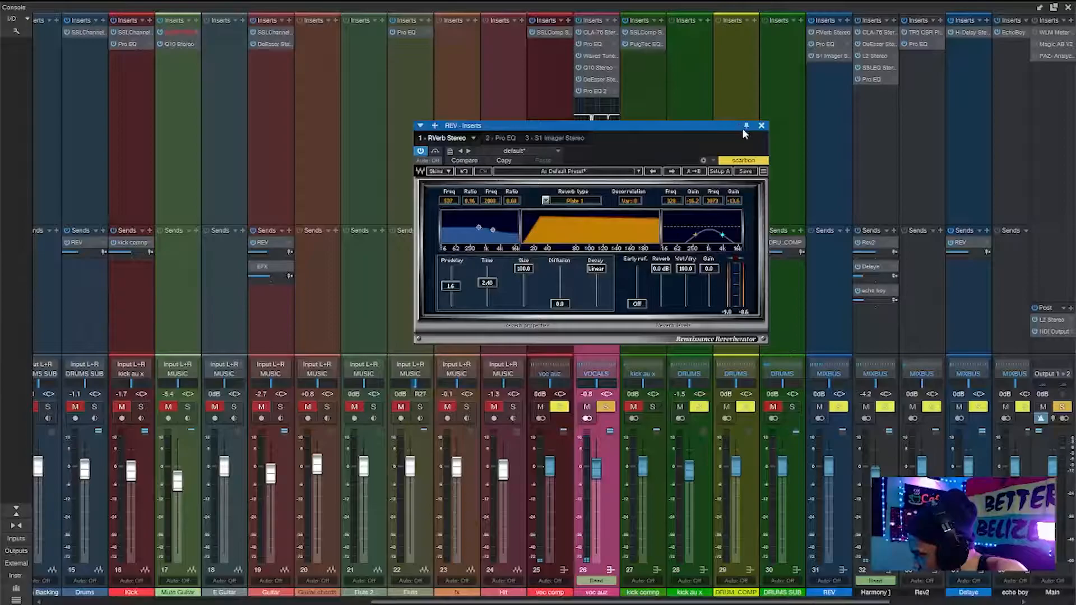
left_click_drag(723, 133, 609, 140)
left_click(1068, 8)
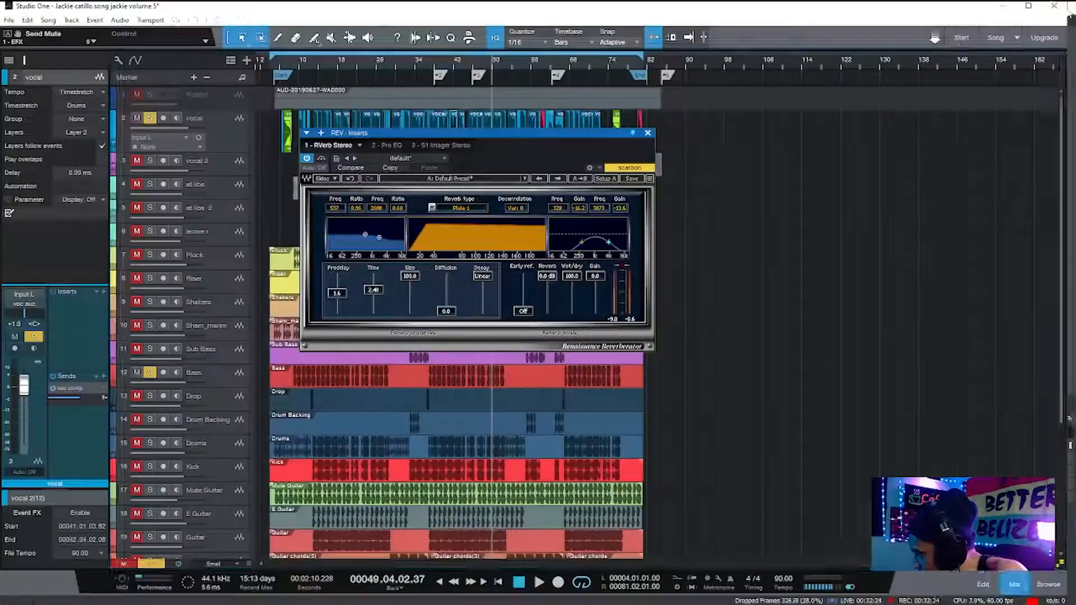
left_click(376, 70)
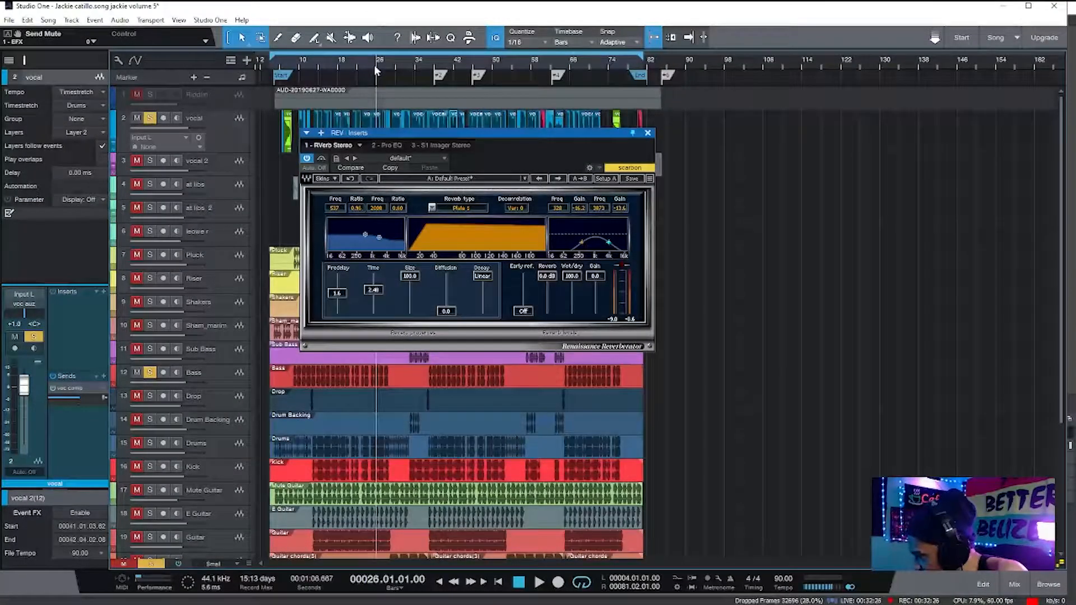
Play the vocal from bar 26 through the RVerb, move its window aside in the console, close the console and stop playback.
left_click(539, 581)
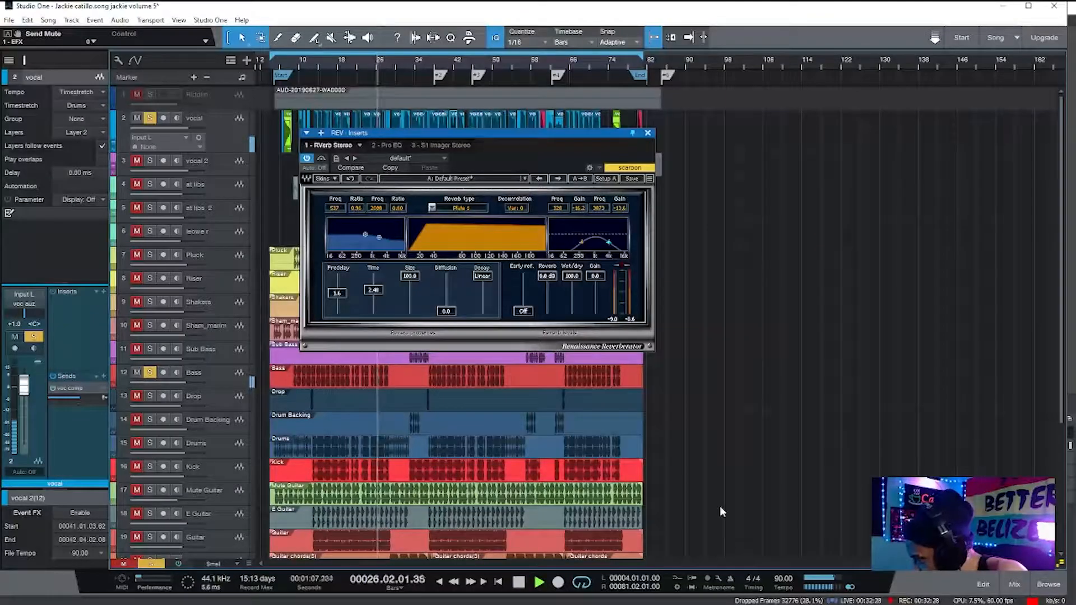
left_click(1015, 584)
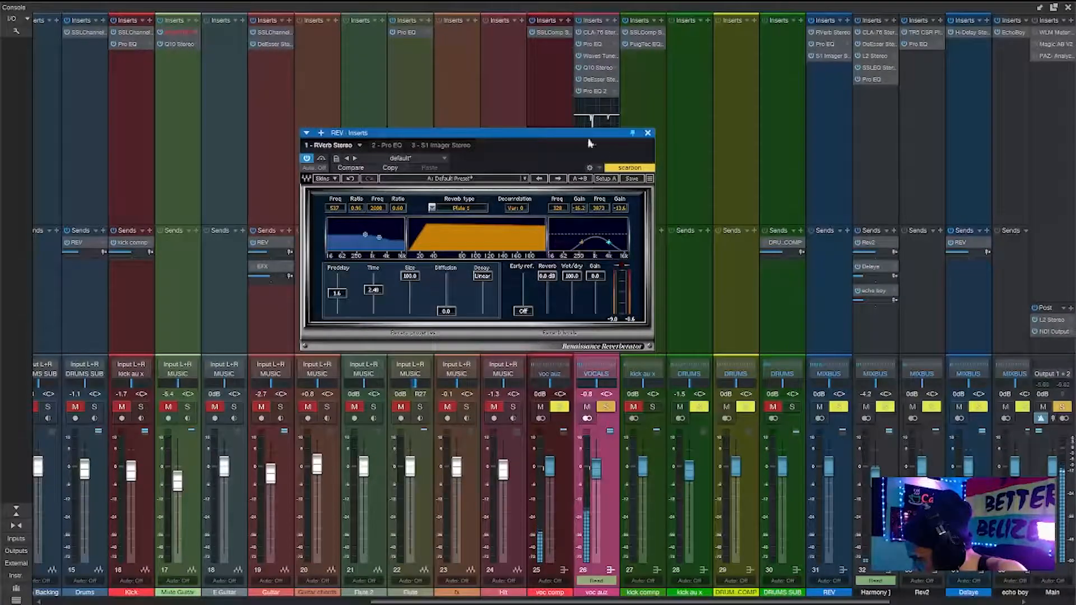
left_click_drag(574, 135, 427, 110)
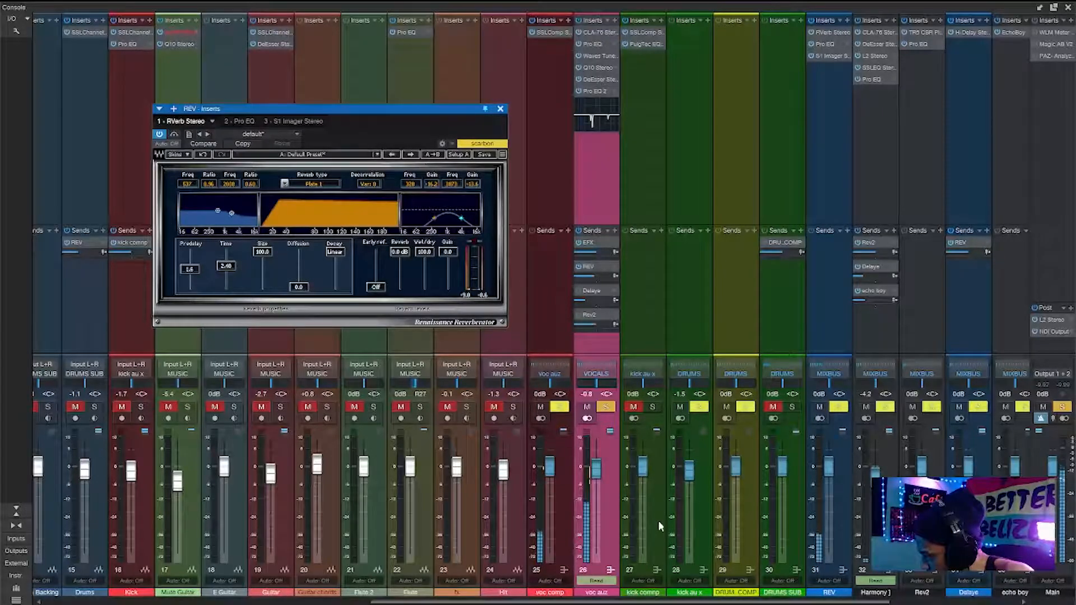
left_click(1068, 8)
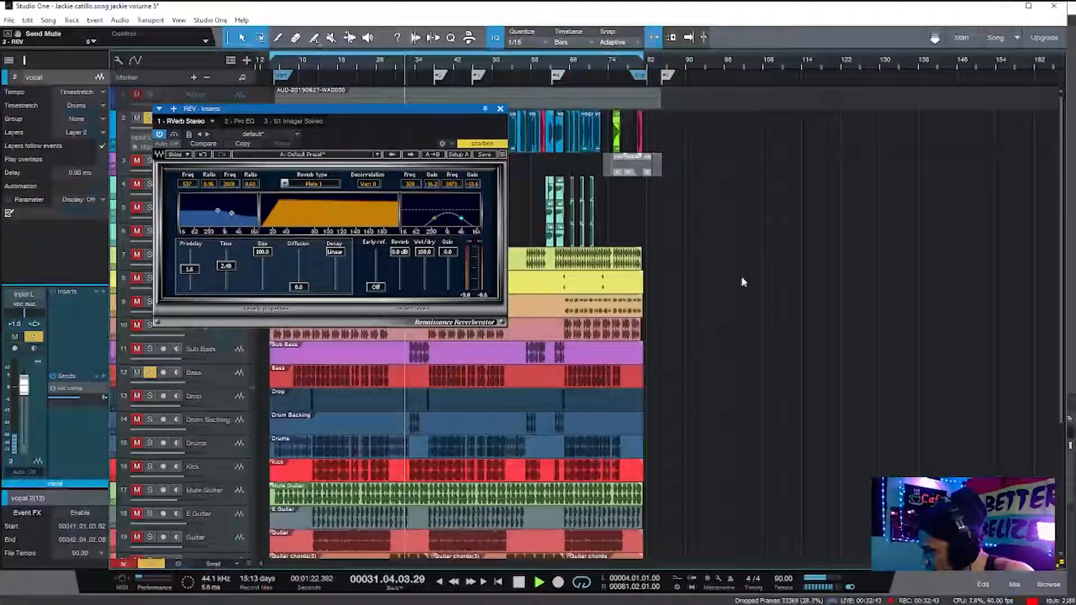
left_click(519, 583)
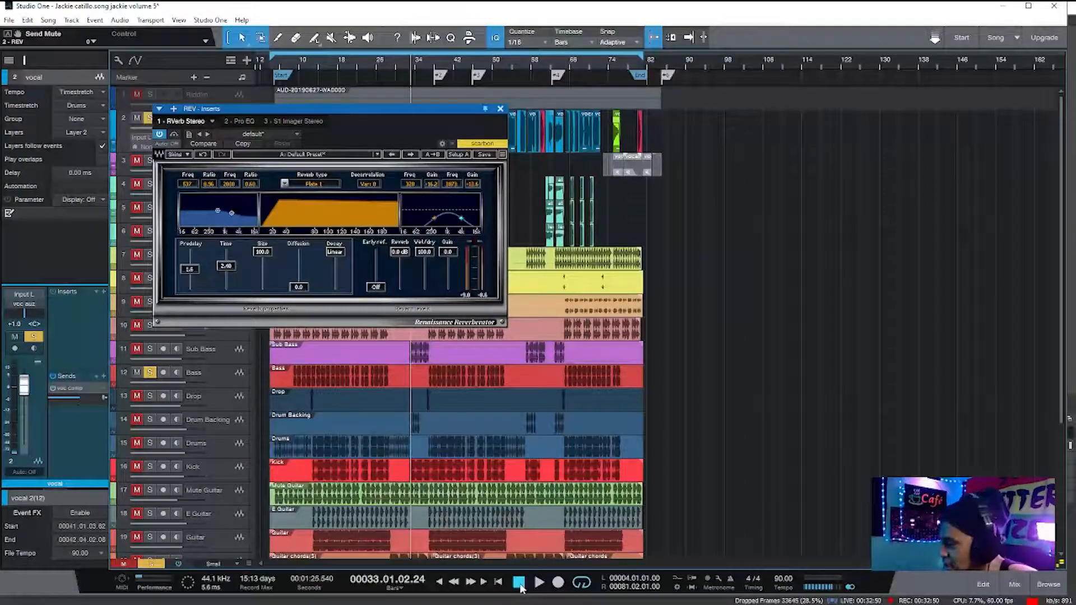
Open the CSR Plate reverb from the voc aux Rev2 send, then close both reverb windows and the console.
left_click(1014, 584)
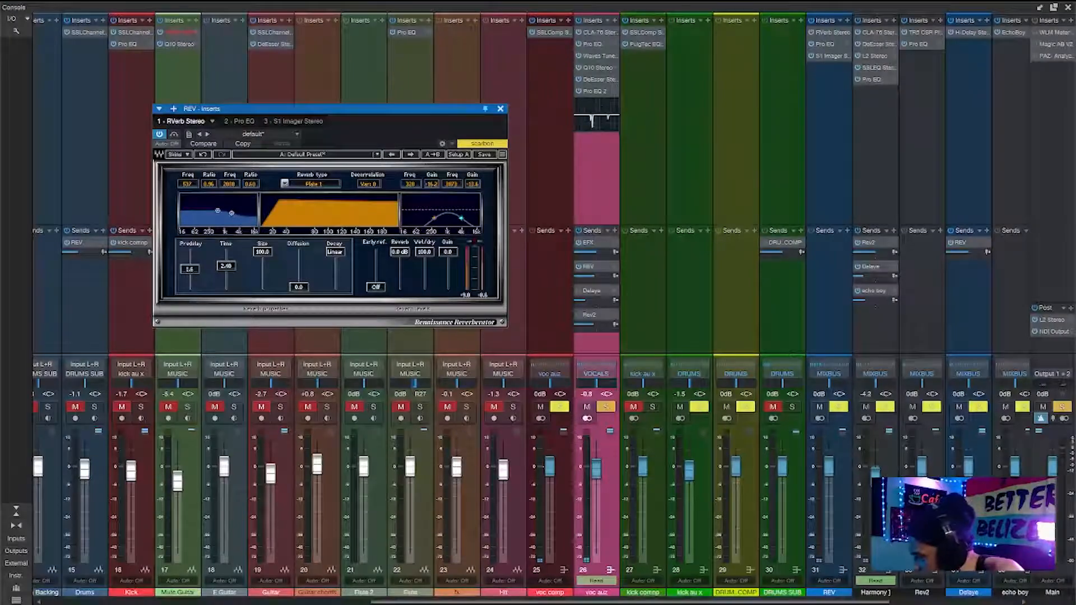
double_click(592, 315)
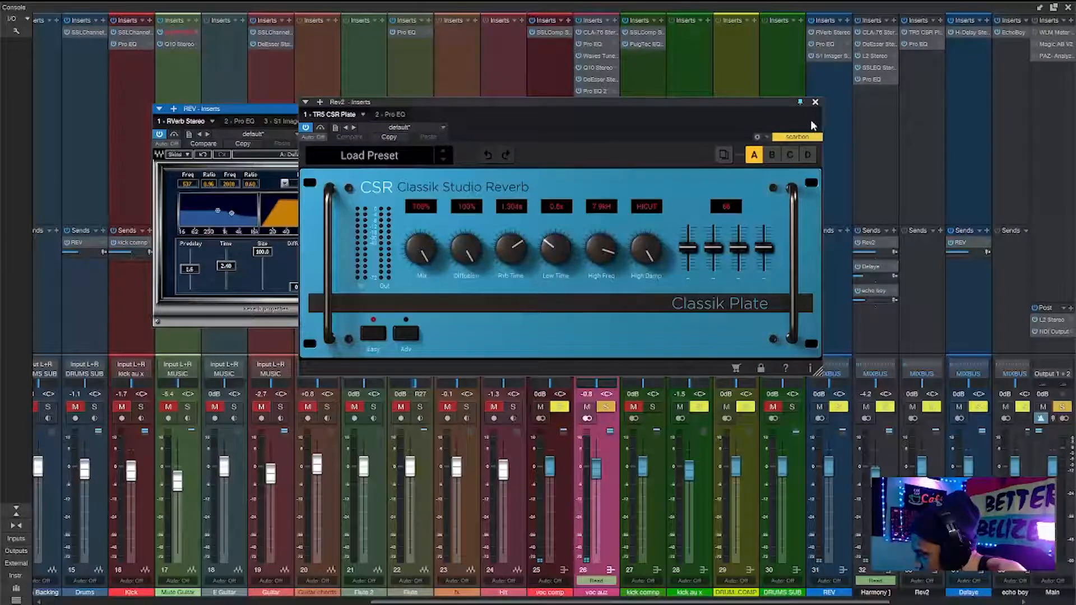
left_click(815, 102)
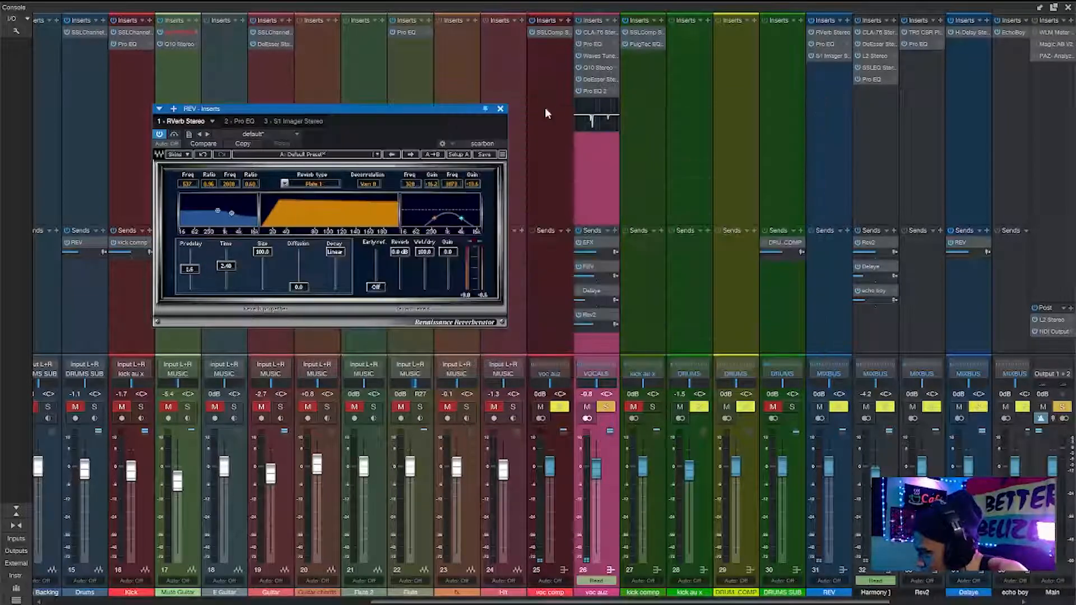
left_click(500, 109)
left_click(1069, 7)
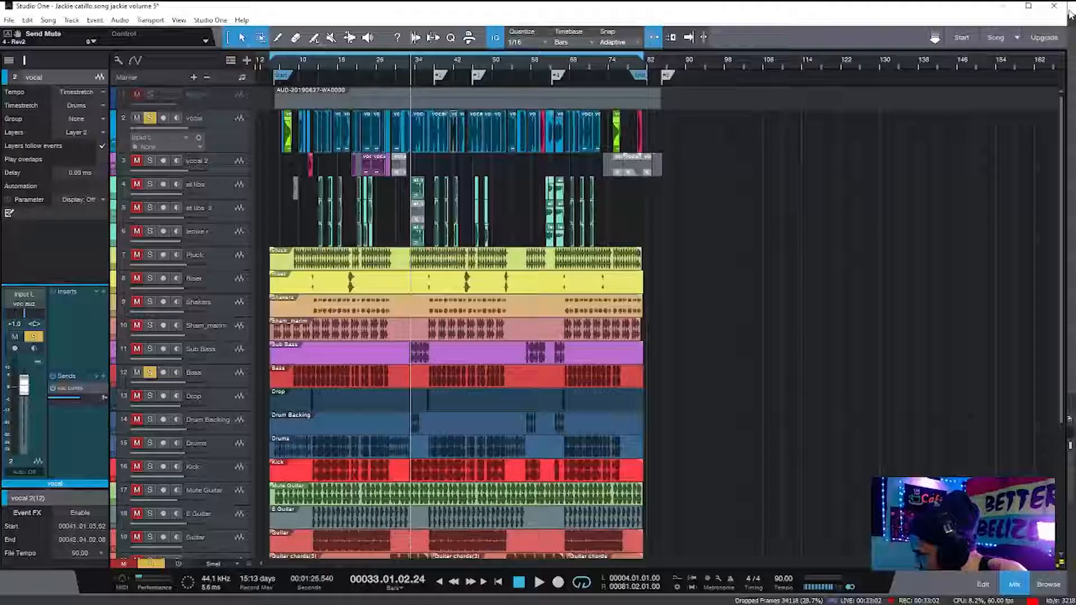
Play the vocal from bar 25 while switching on and adjusting the voc aux channel's Delays send in the console, and stop playback.
left_click(371, 69)
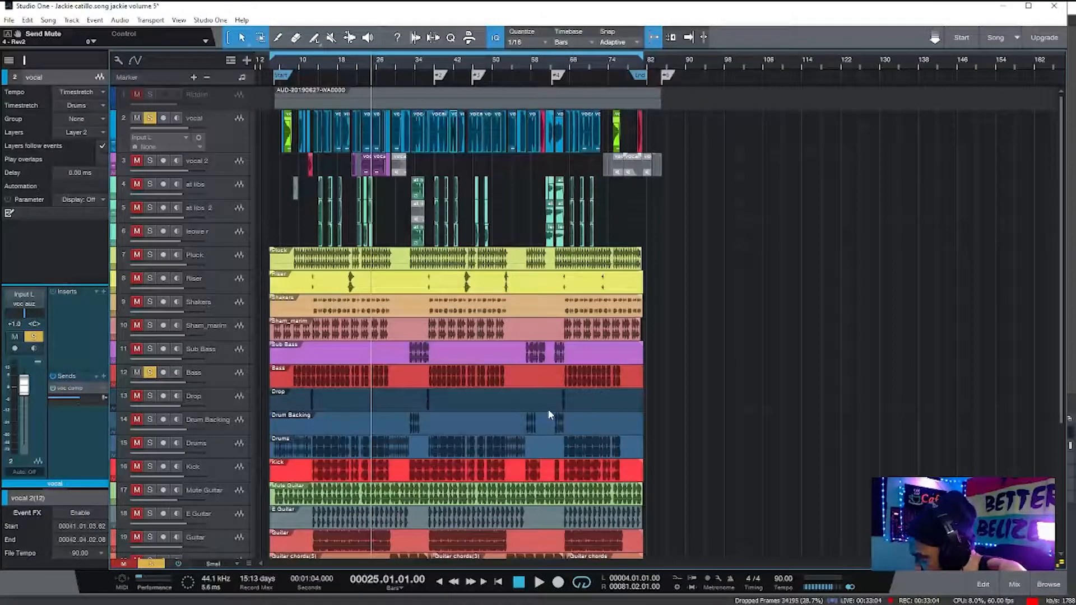
left_click(542, 582)
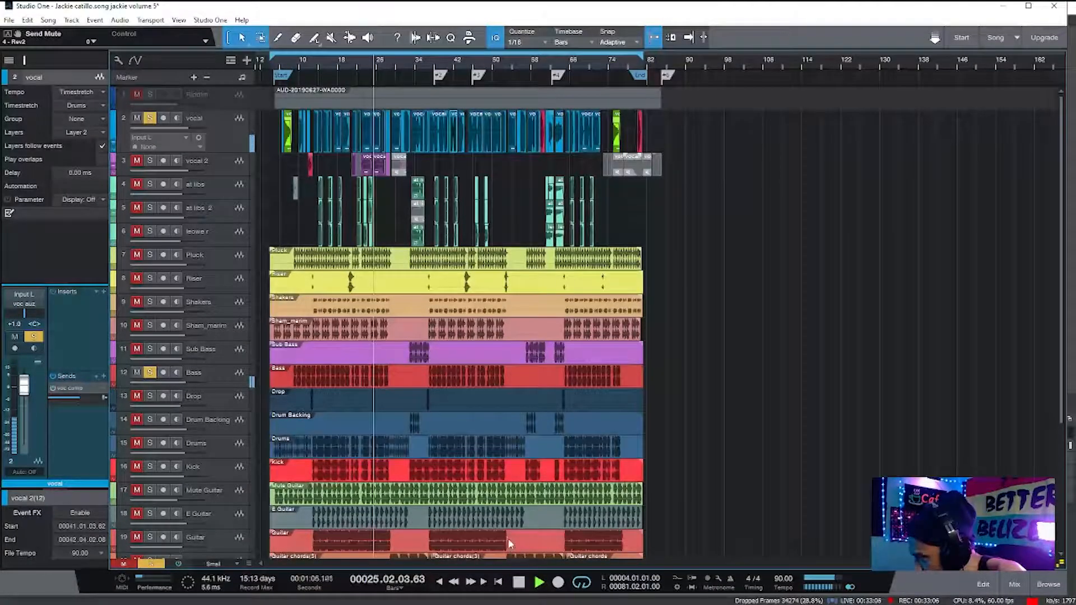
key("F3")
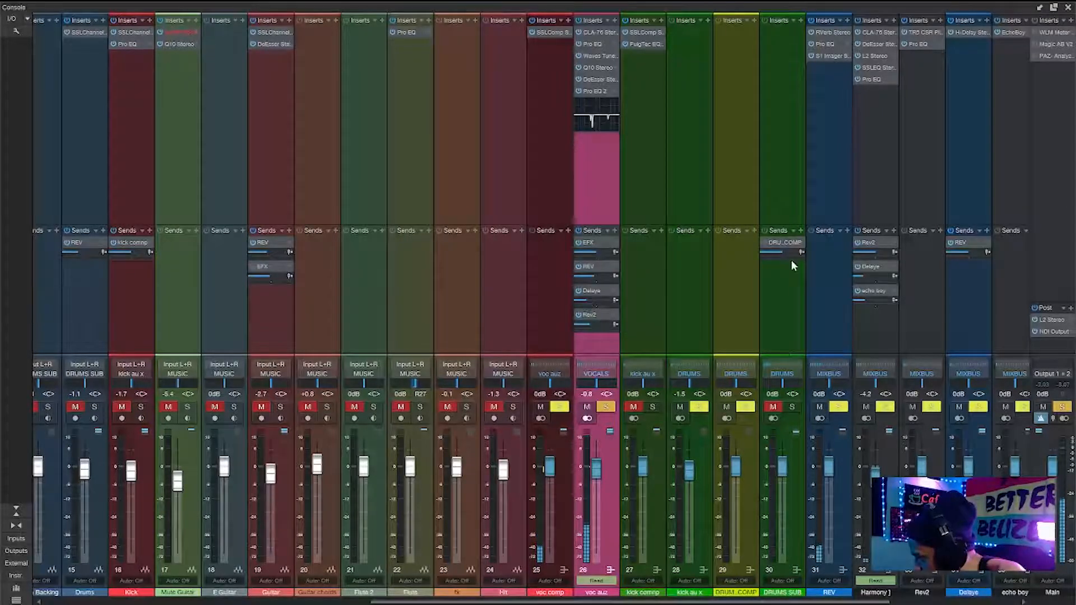
left_click(1068, 8)
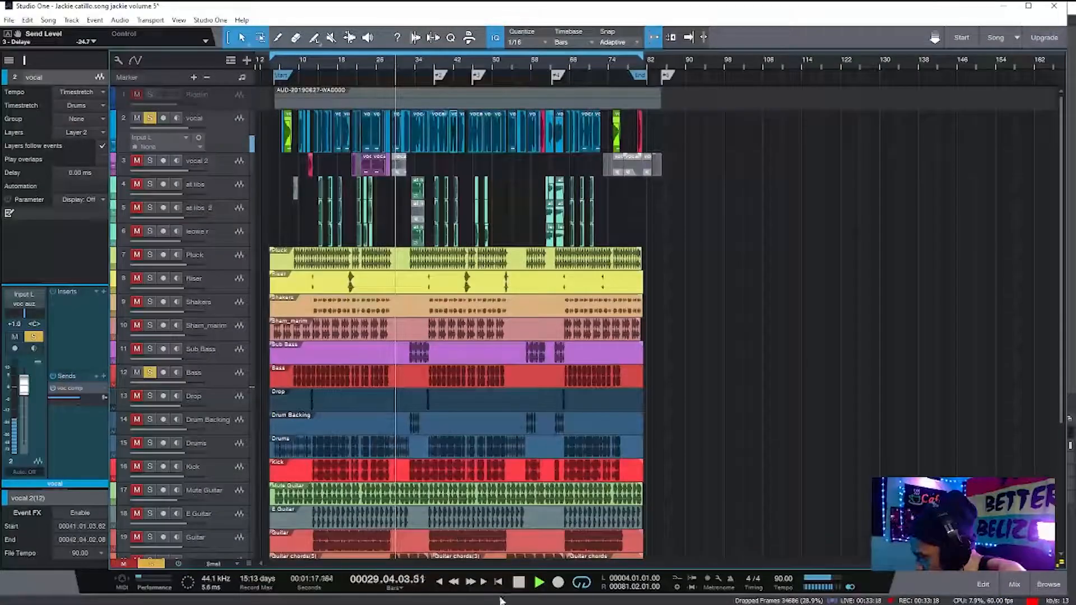
left_click(518, 583)
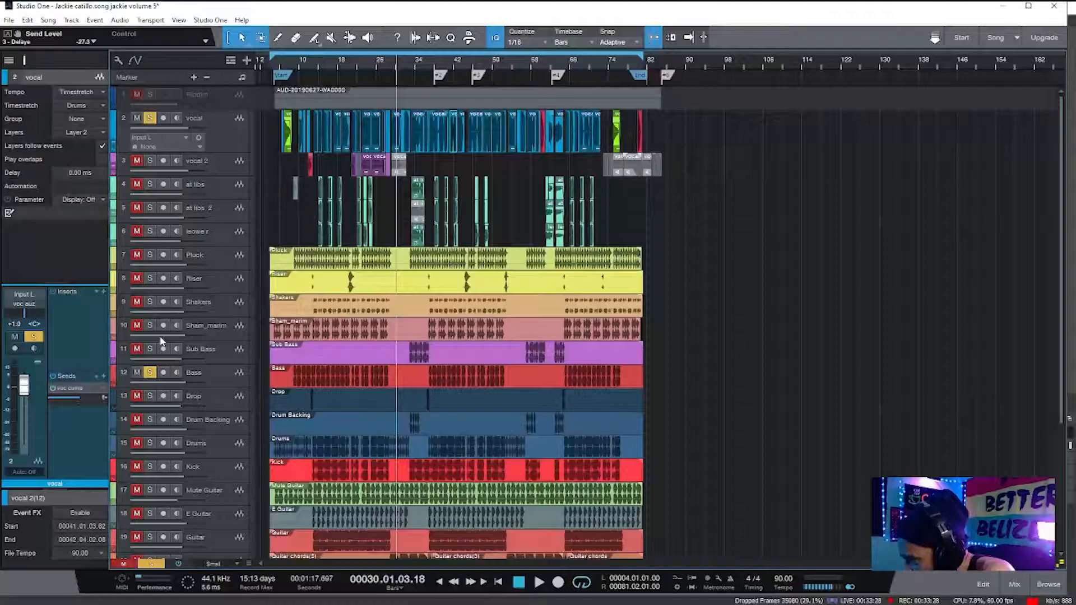
Unmute the Mute Guitar, E Guitar and Guitar tracks.
left_click(139, 491)
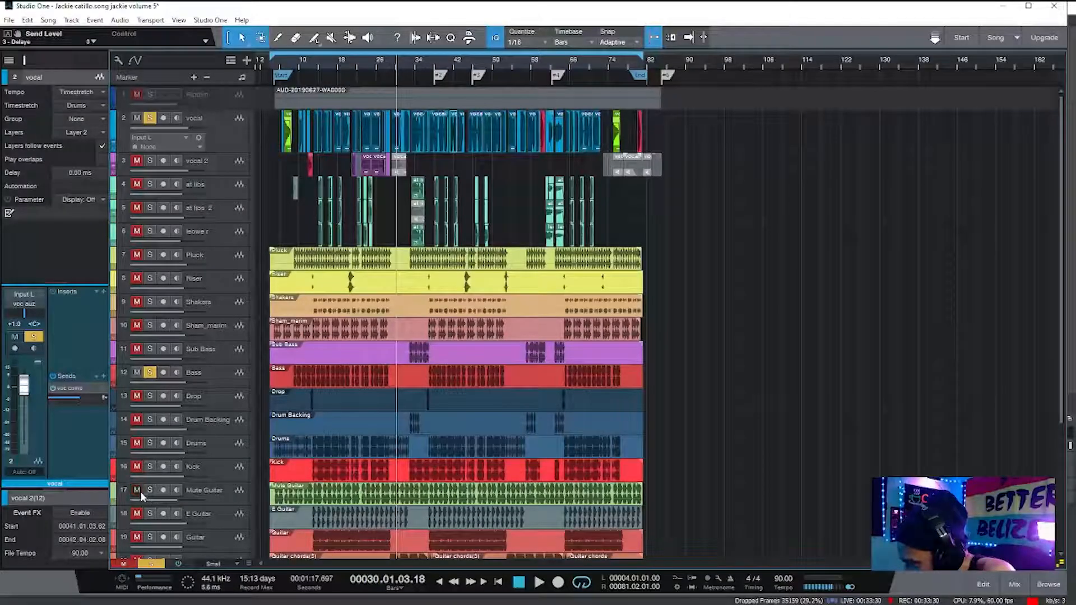
left_click(137, 514)
left_click(137, 539)
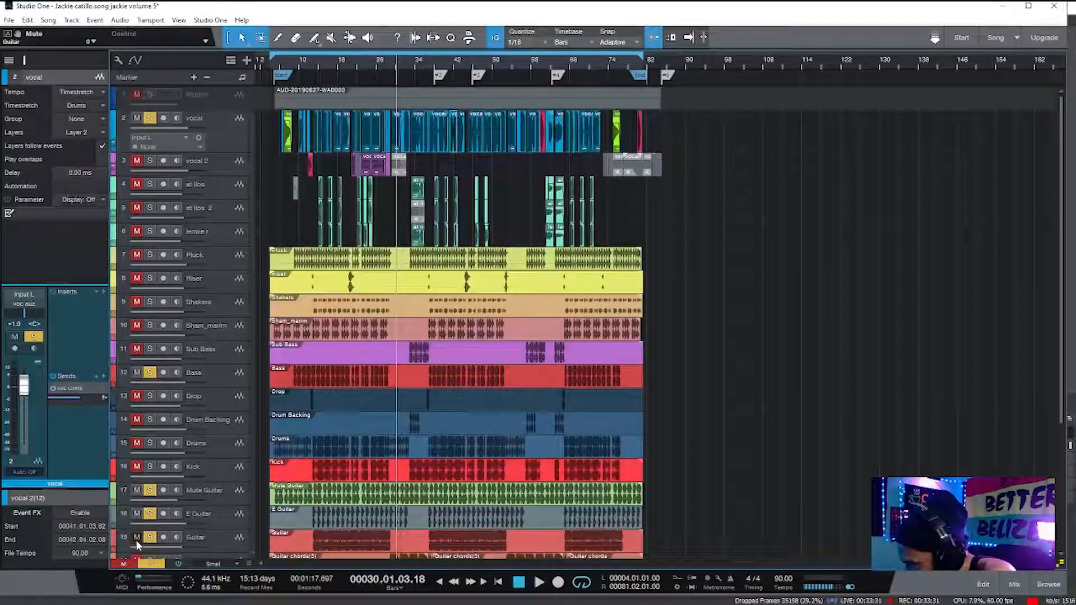
left_click(138, 467)
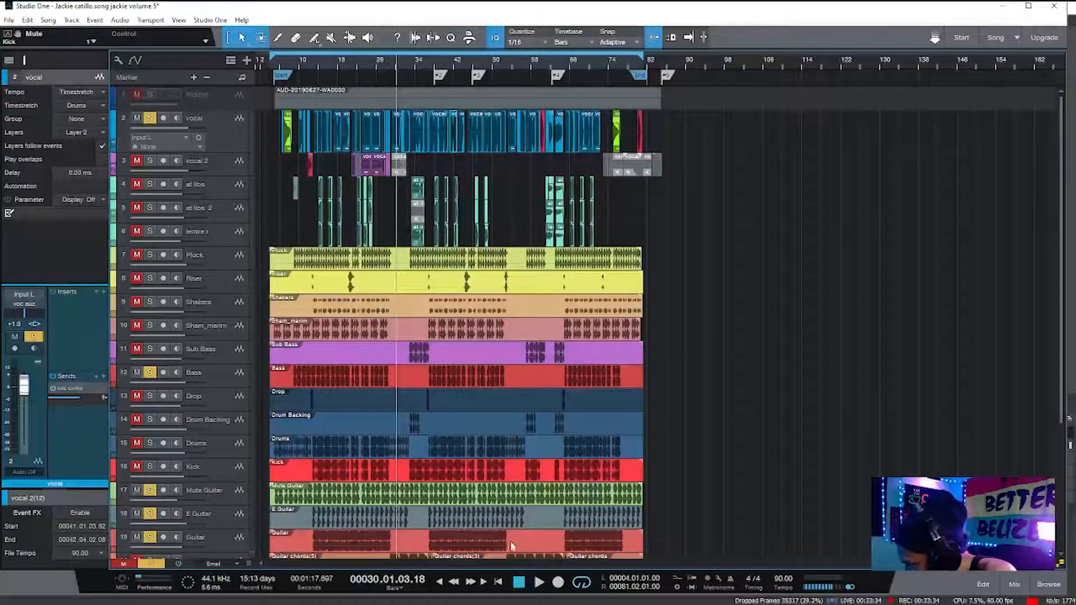
Start playback and unmute the Guitar chords, Flute 2, Flute, fx and Hit tracks.
key("space")
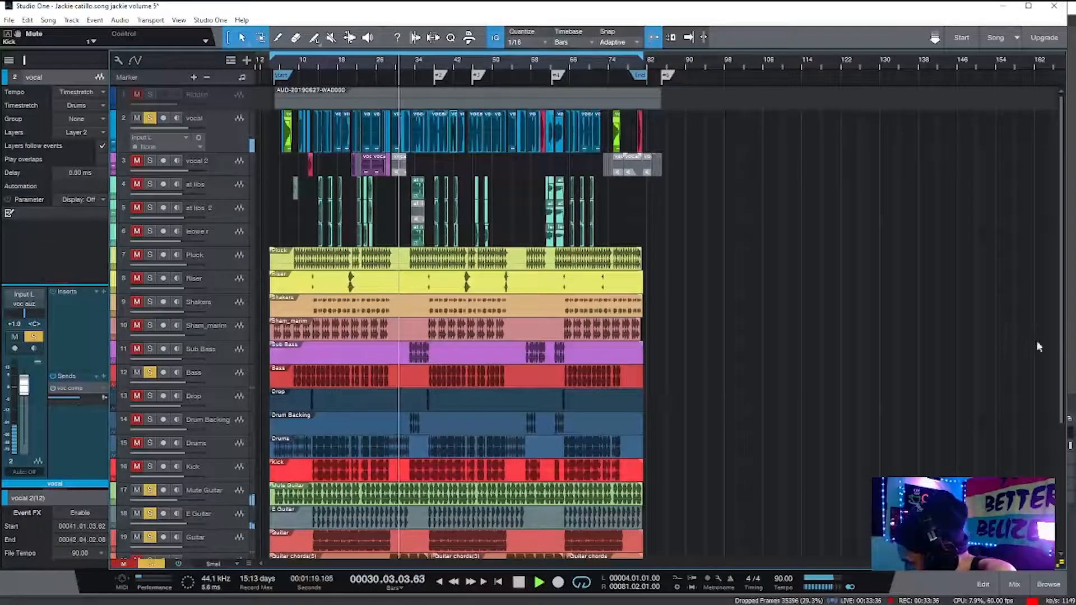
scroll(762, 455, "down", 3)
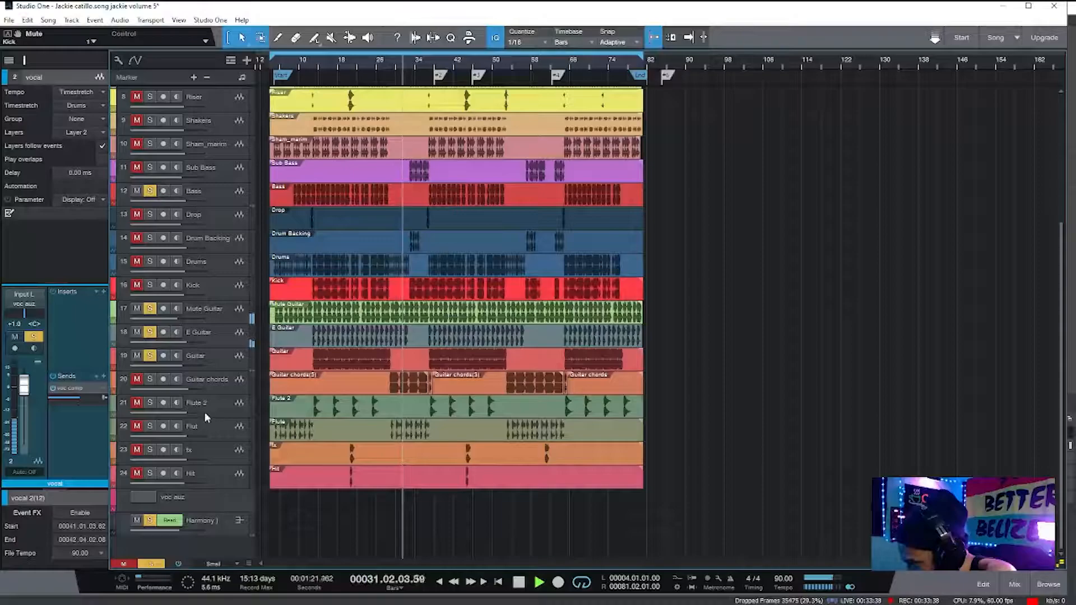
left_click(137, 378)
left_click_drag(139, 403, 139, 474)
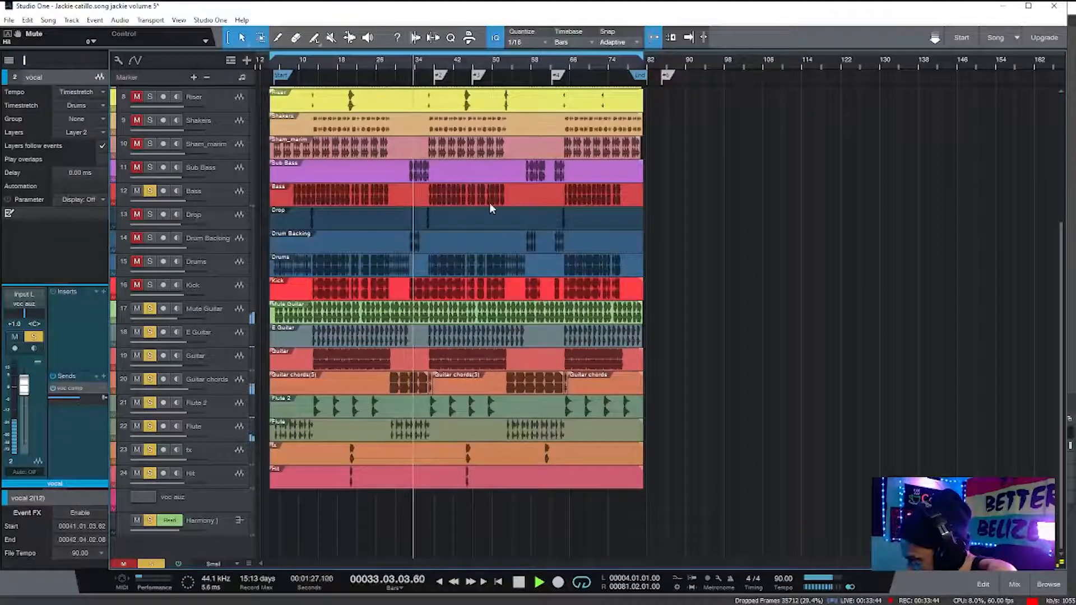
Try the Drums track unmuted during playback, mute it again and stop playback.
scroll(1061, 285, "up", 3)
scroll(1061, 284, "down", 2)
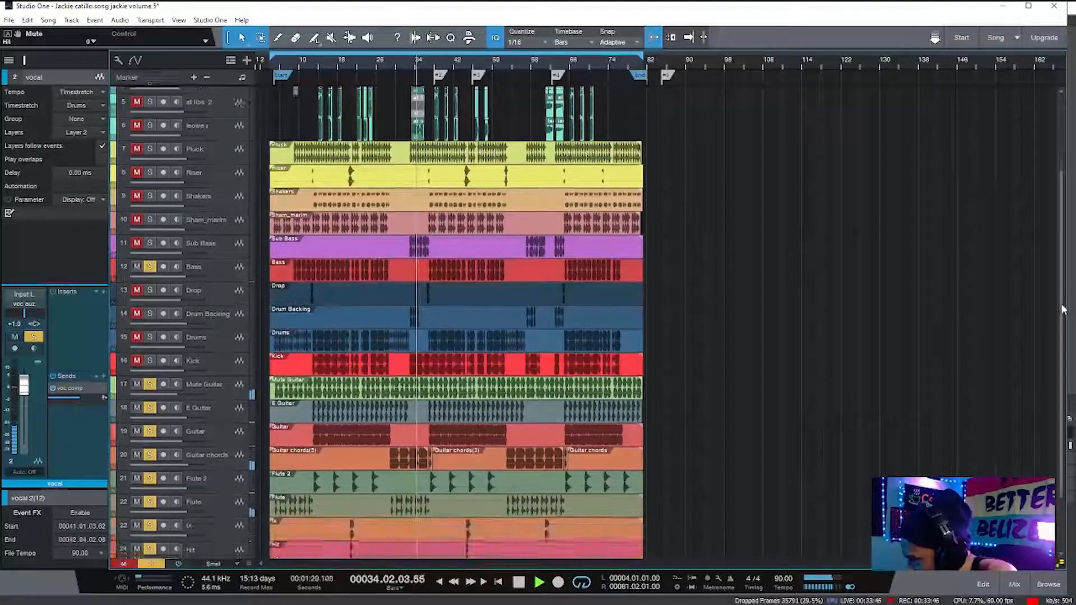
left_click(137, 330)
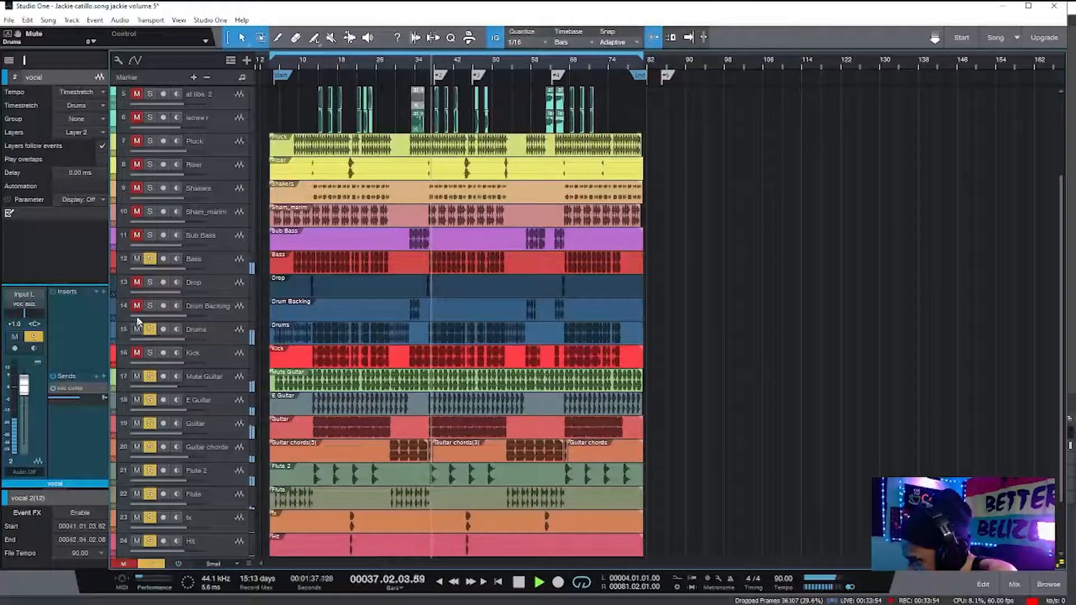
left_click(136, 330)
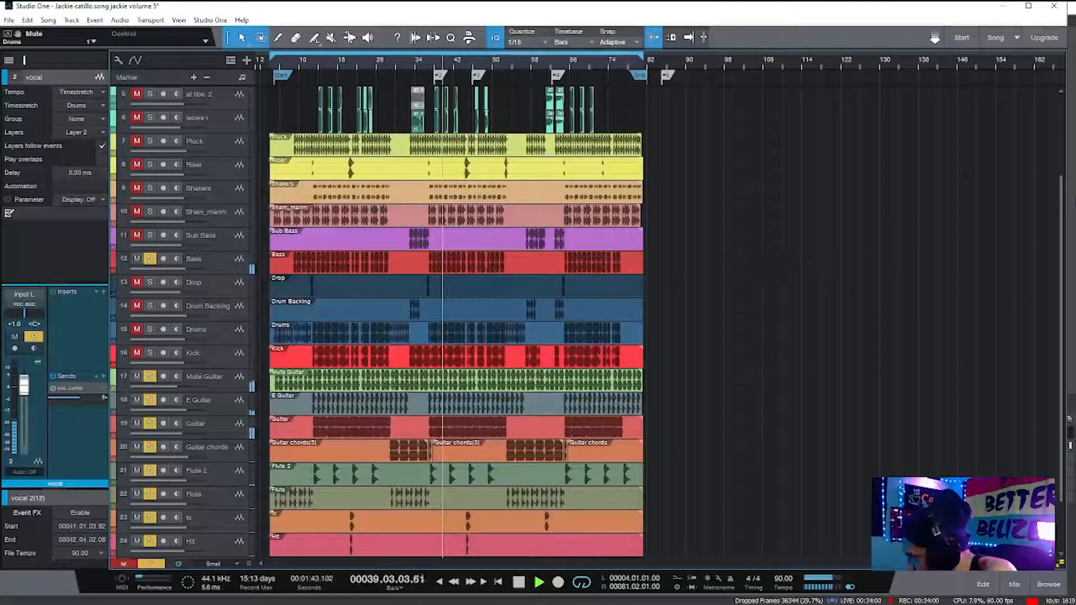
scroll(1070, 324, "down", 3)
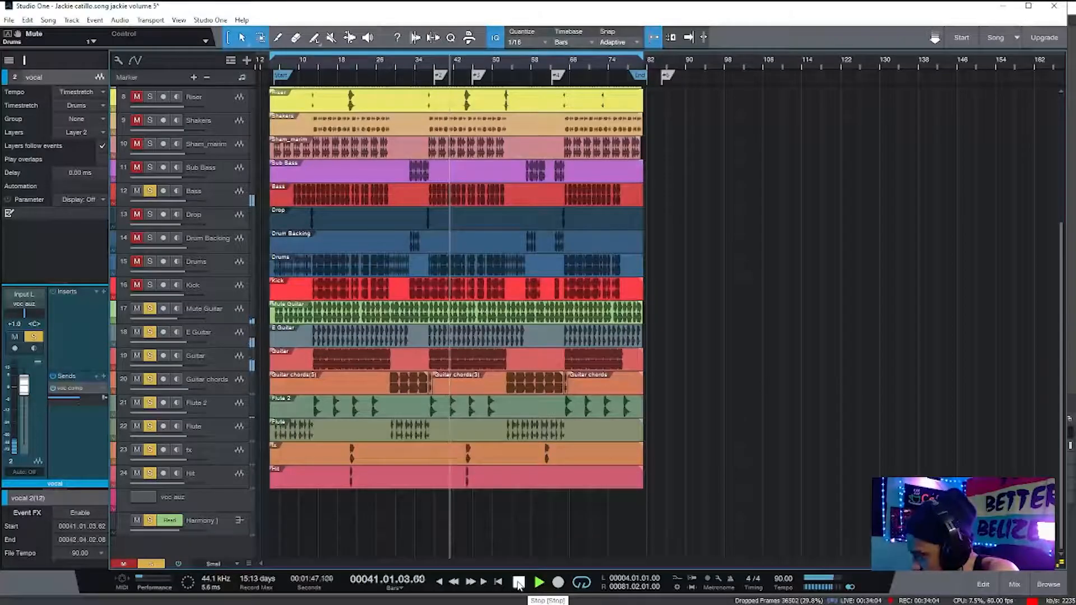
left_click(518, 584)
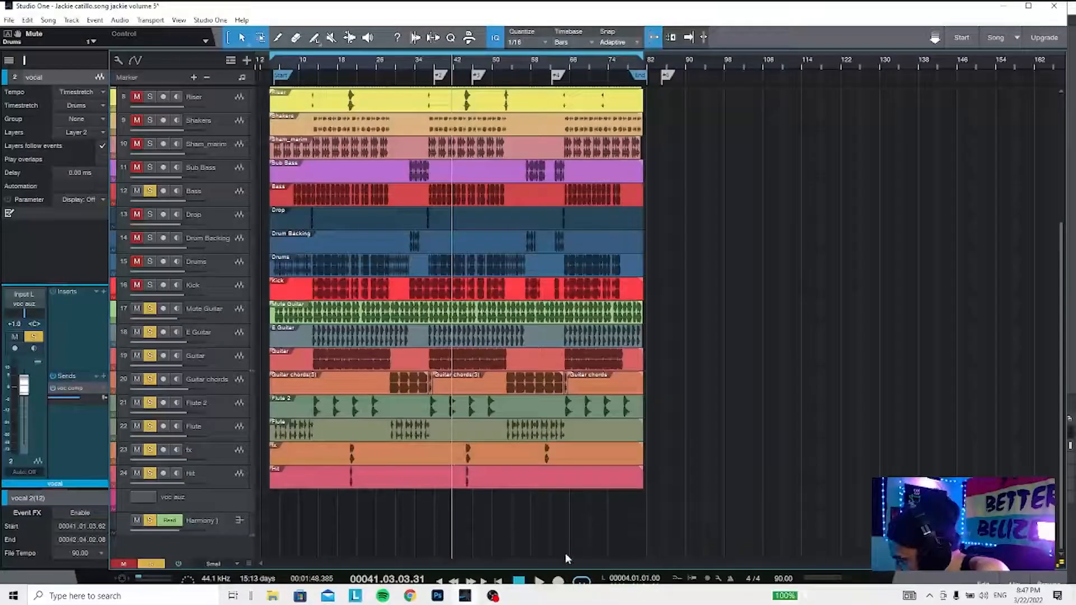
Resume playback and unmute the Kick, Drums, Drop and Drum Backing tracks.
left_click(538, 582)
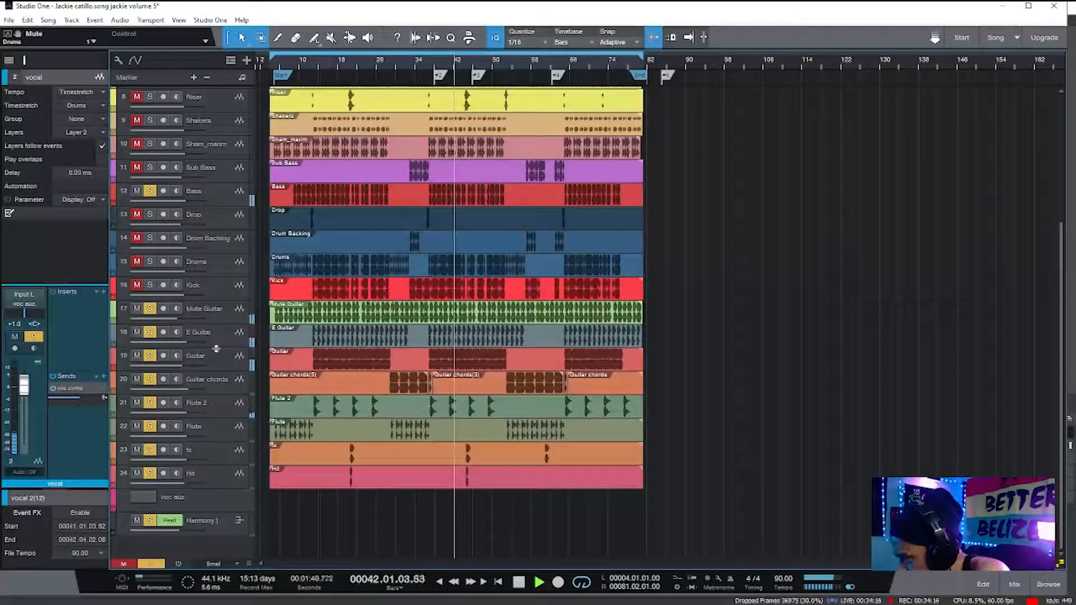
left_click(137, 285)
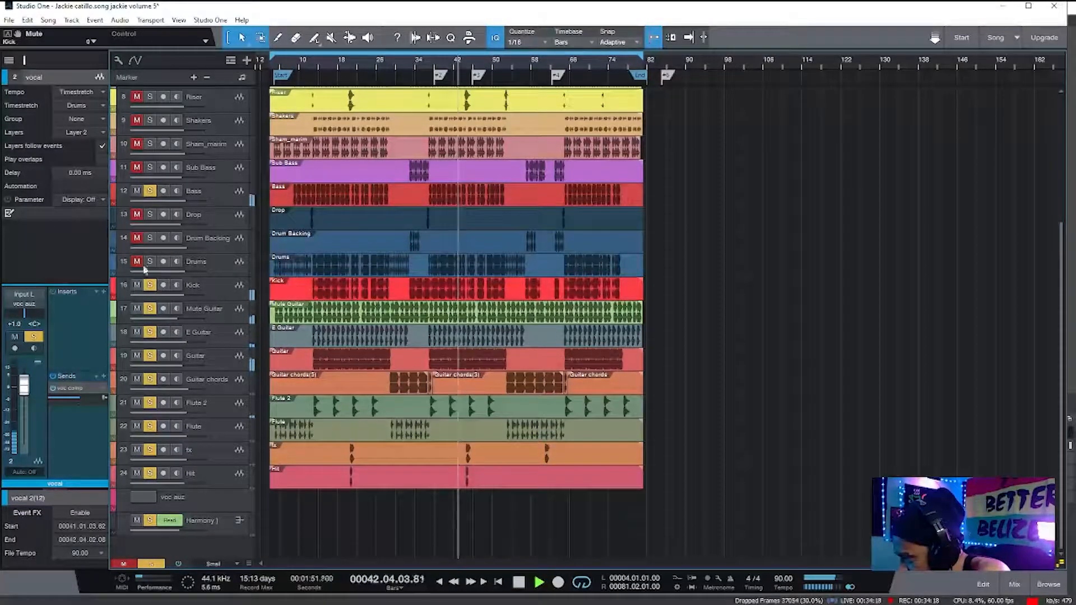
left_click(137, 262)
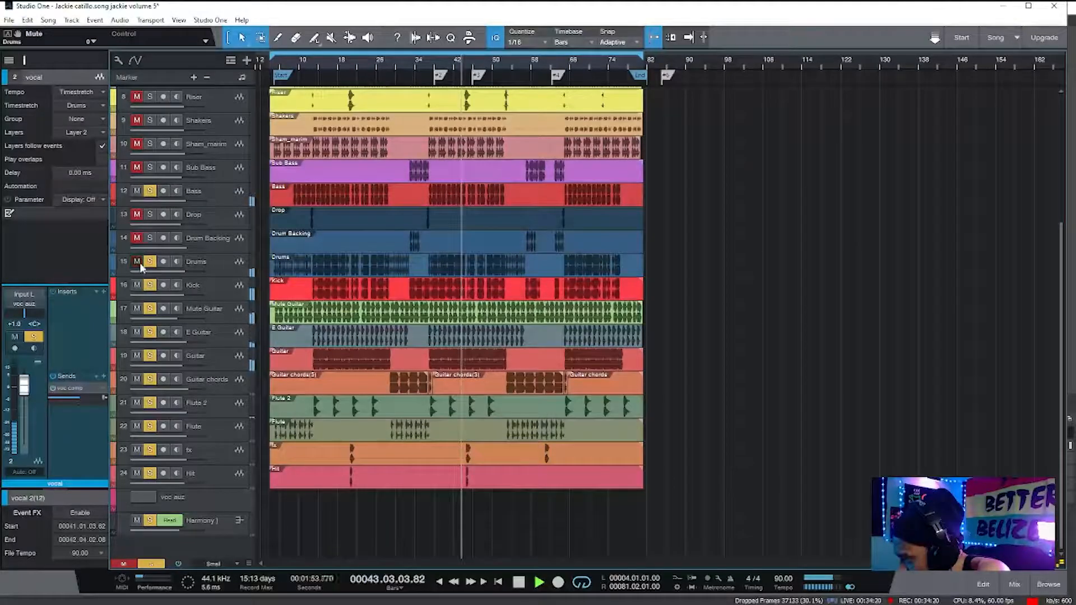
left_click_drag(1062, 354, 1051, 248)
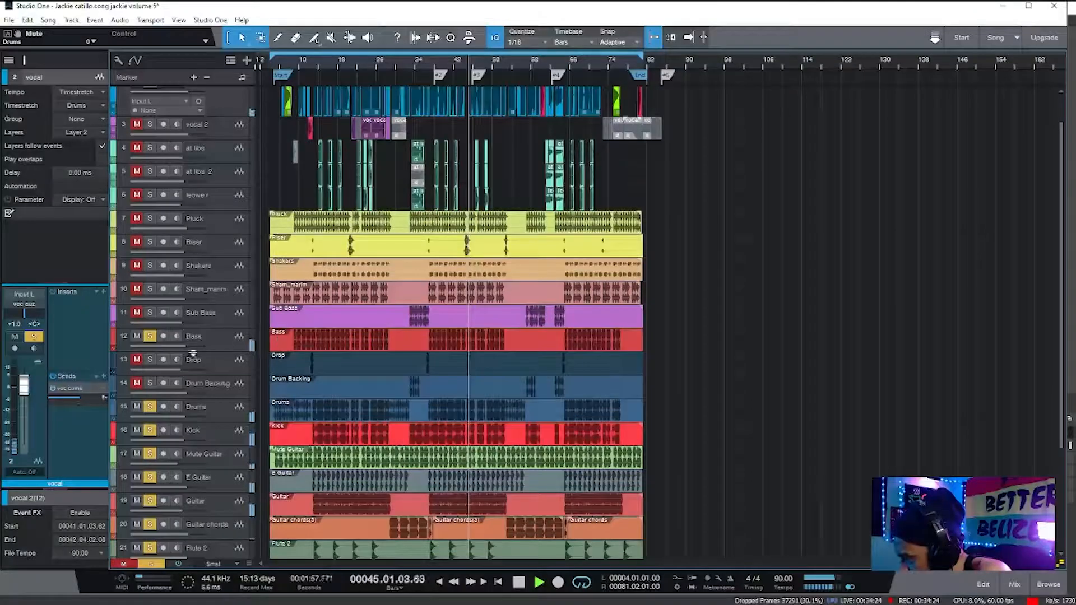
left_click(136, 359)
left_click(137, 383)
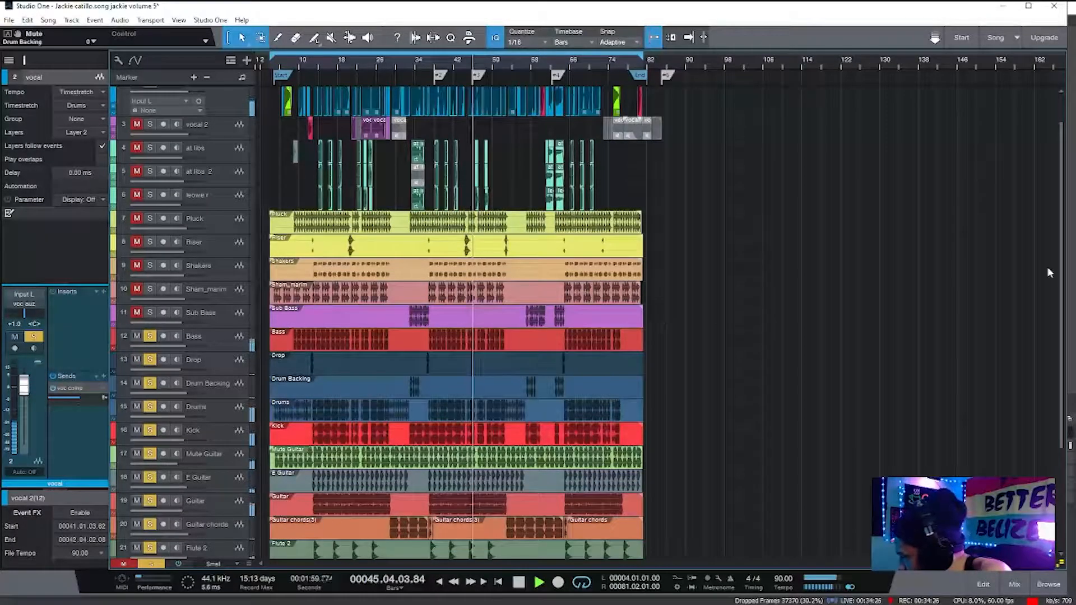
Unmute the Sub Bass, Shakers and Sham_marim tracks during playback, and stop the song.
left_click_drag(1061, 288, 1060, 191)
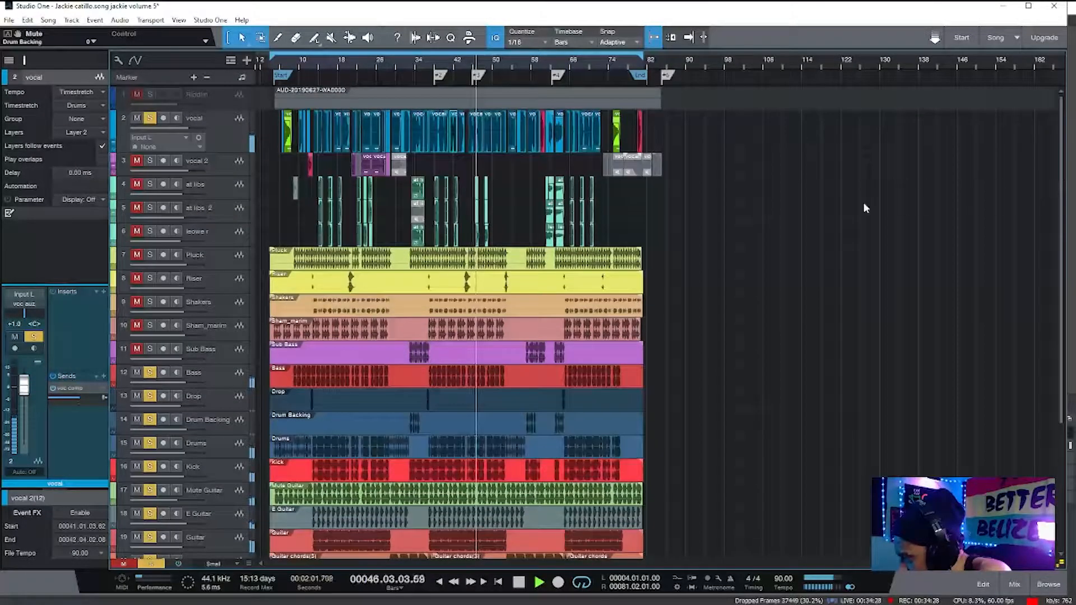
left_click(137, 349)
left_click(212, 360)
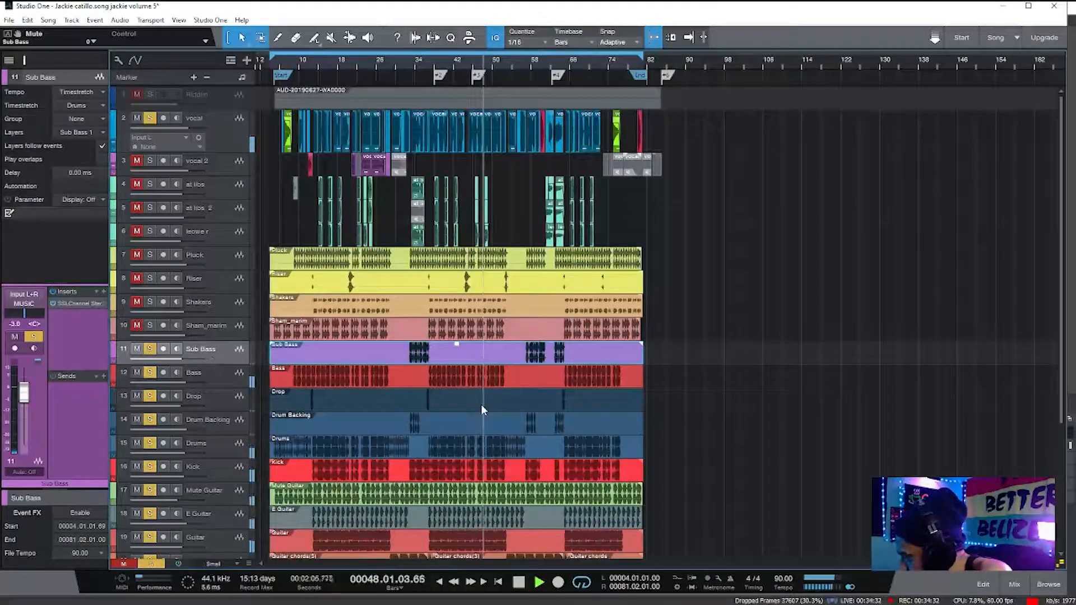
left_click(136, 302)
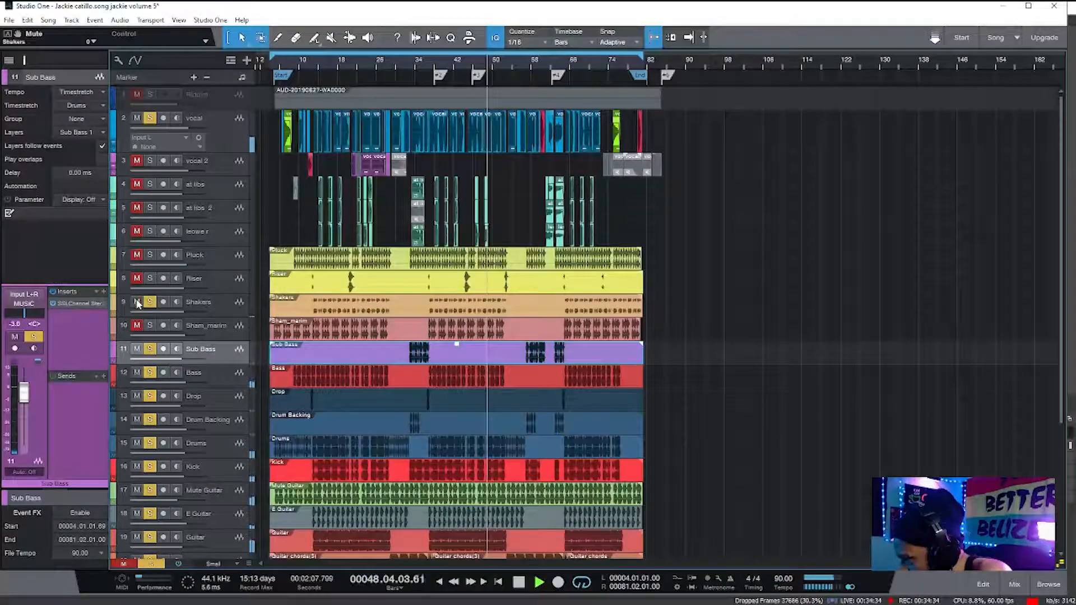
left_click(137, 326)
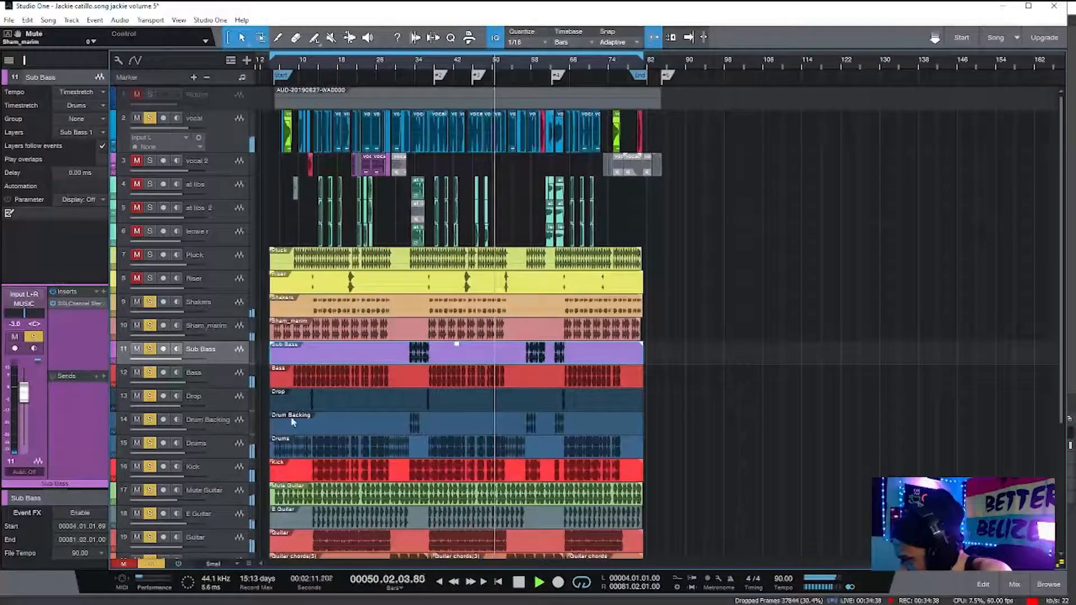
left_click(519, 583)
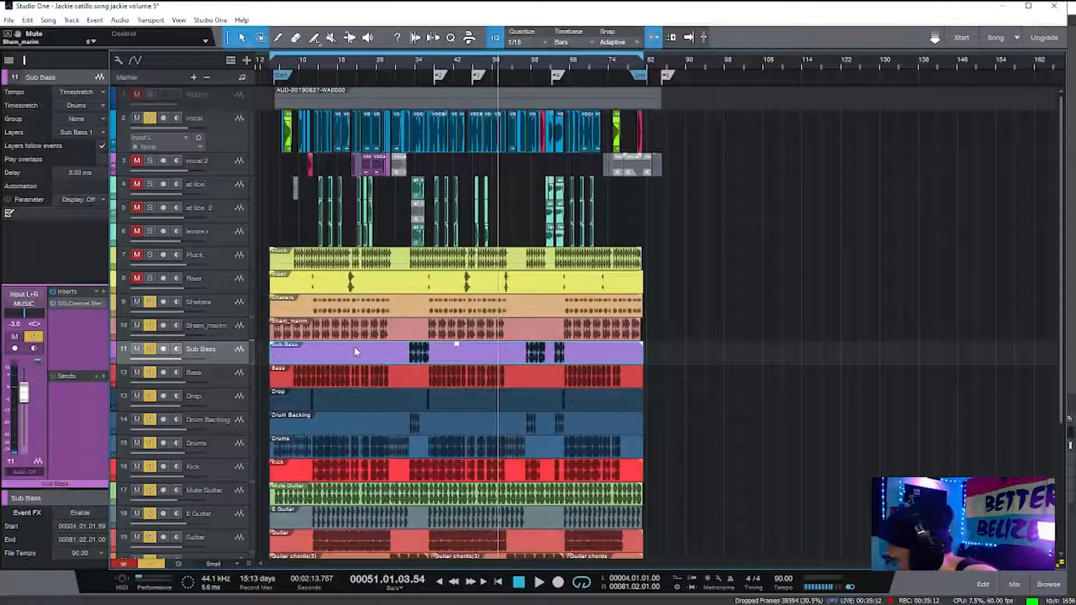
Unmute the Riser, at libs, at libs 2 and leowe r tracks, and play the song from bar 14.
left_click(137, 278)
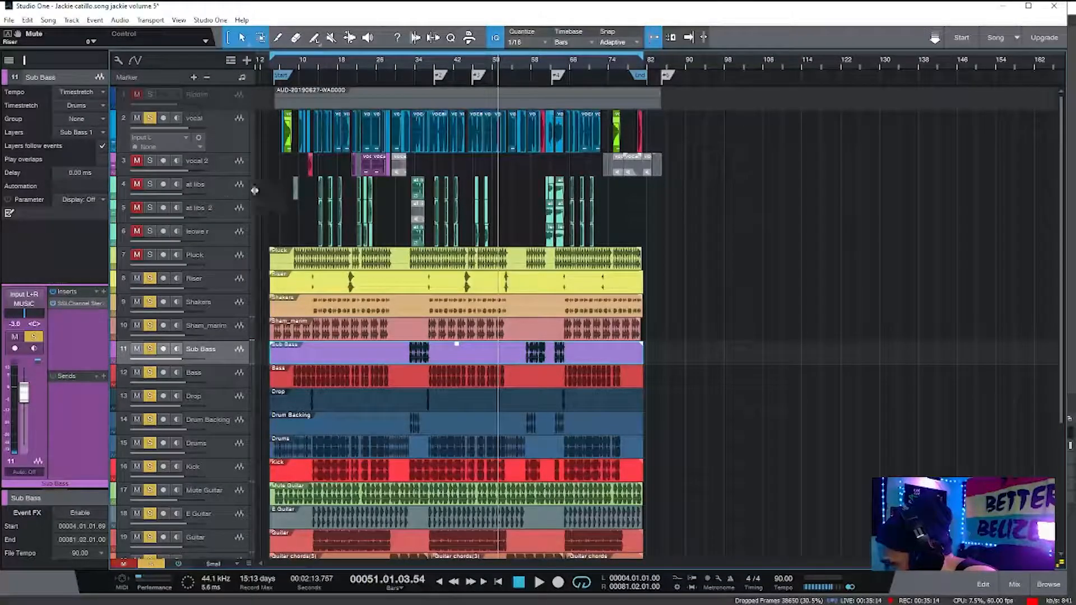
left_click(229, 192)
left_click(137, 184)
left_click(137, 207)
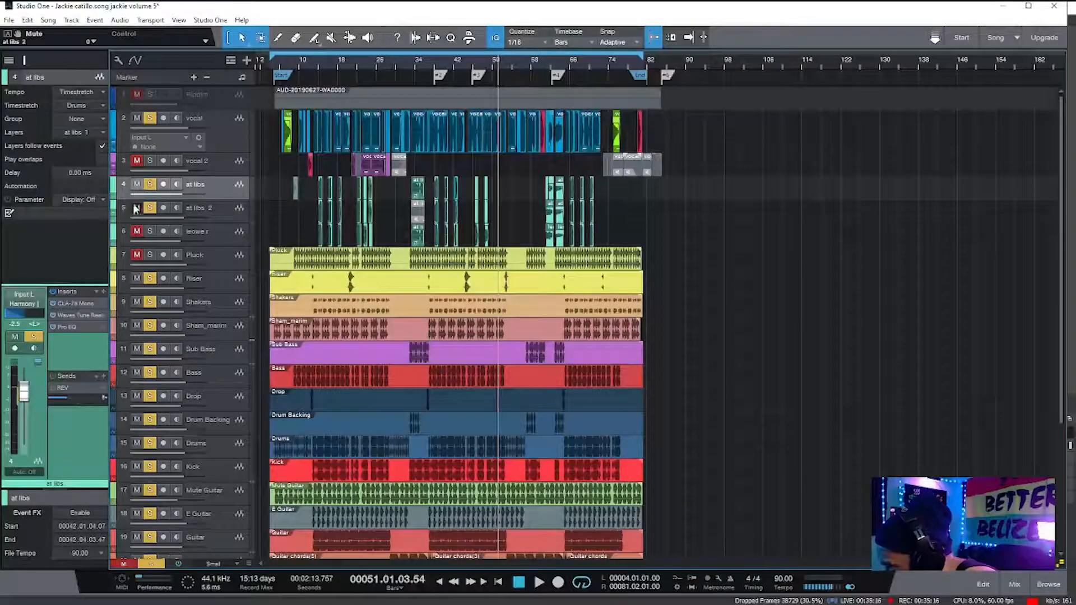
left_click(137, 231)
left_click(317, 66)
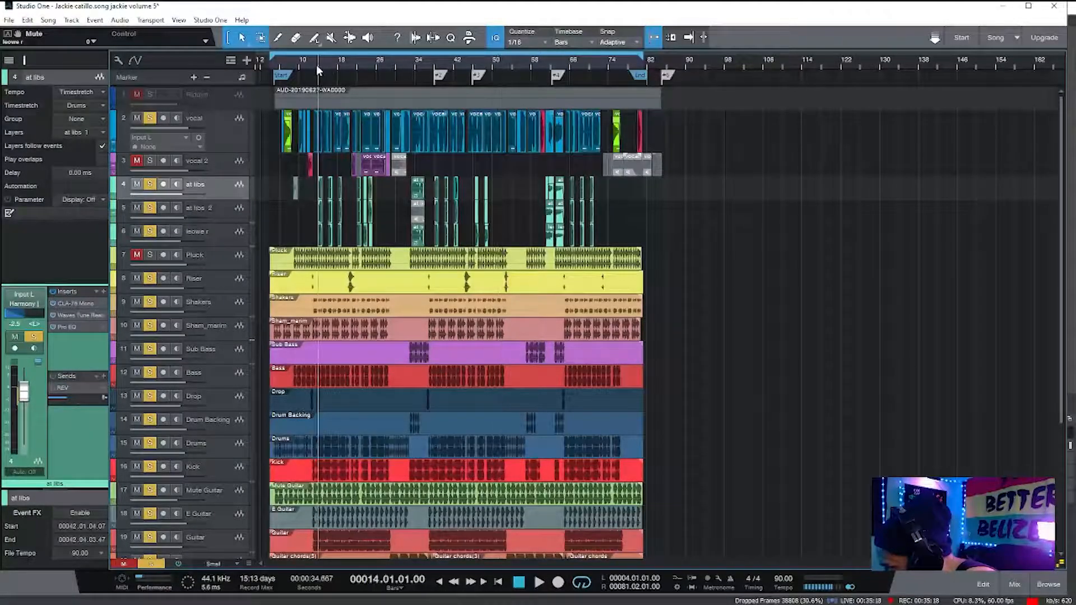
left_click(540, 580)
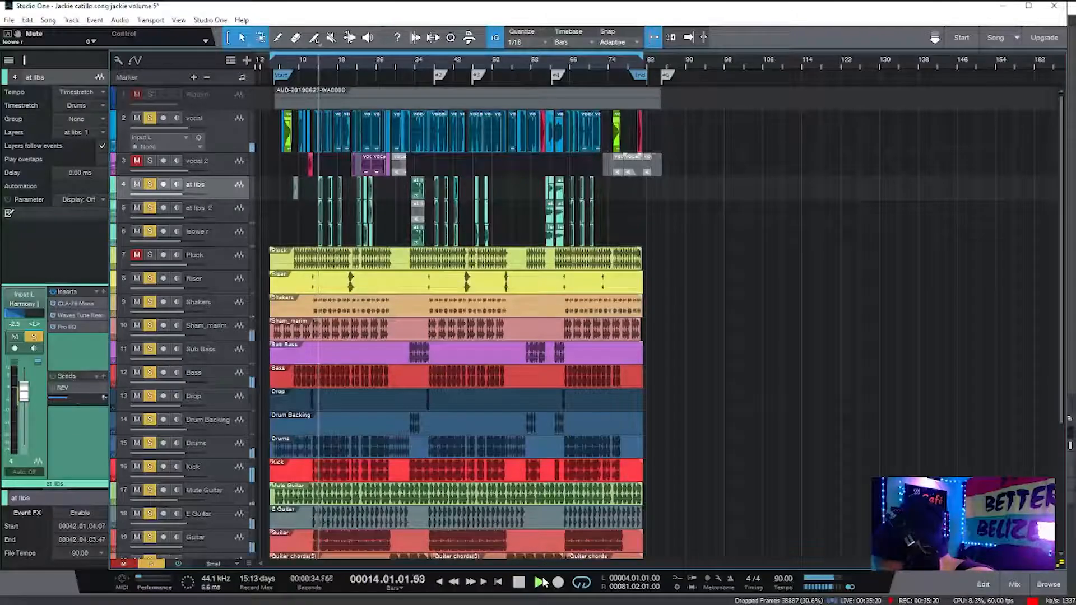
Mute the Sham_marim, Guitar and Guitar chords tracks during playback, and stop the song.
left_click(137, 325)
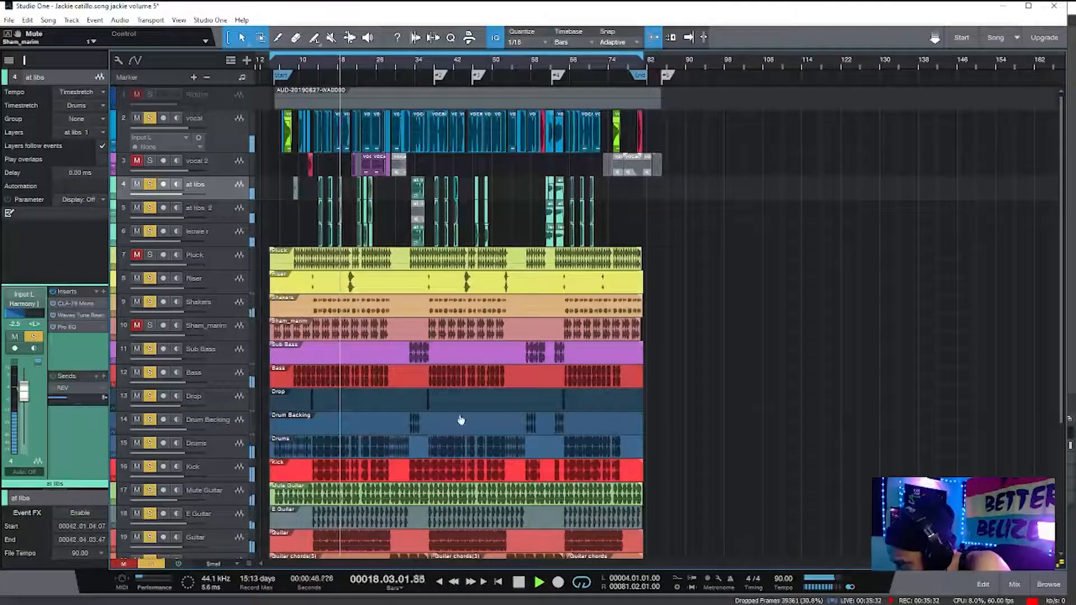
scroll(1059, 348, "down", 2)
scroll(1059, 347, "down", 3)
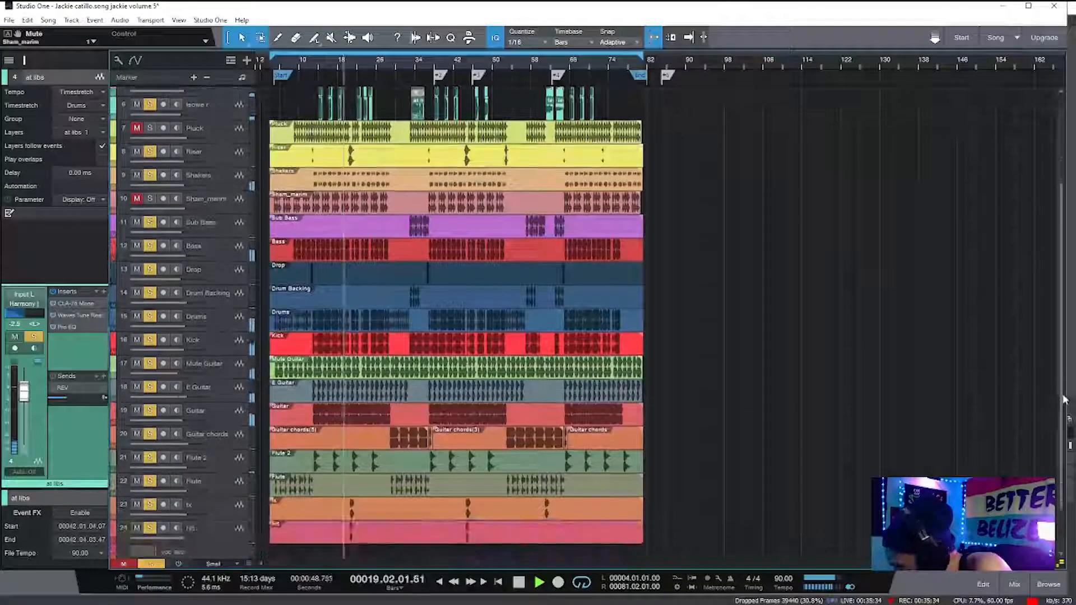
left_click(136, 411)
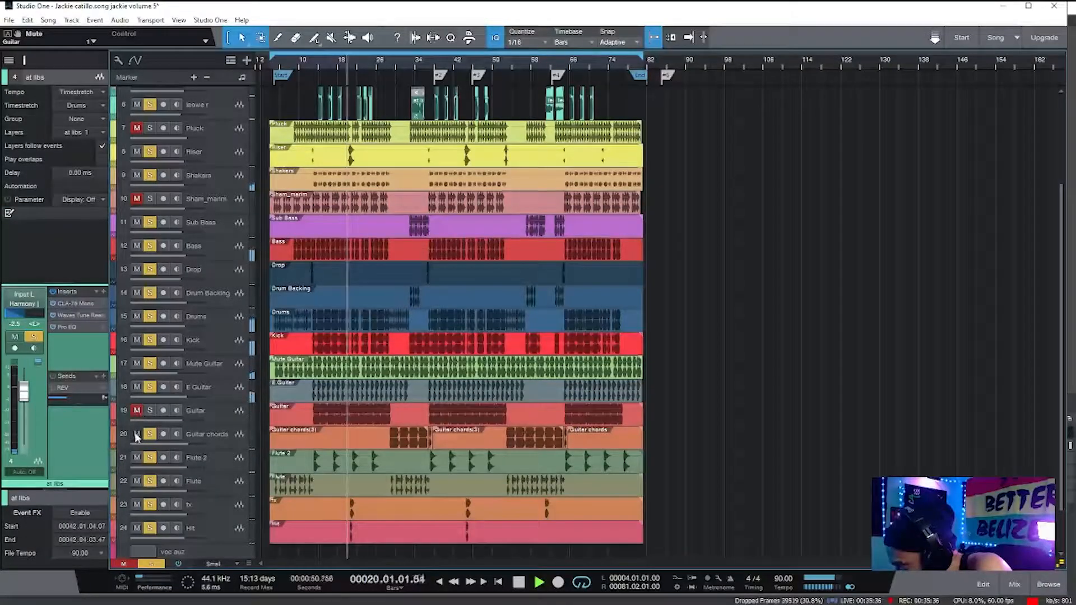
left_click(136, 434)
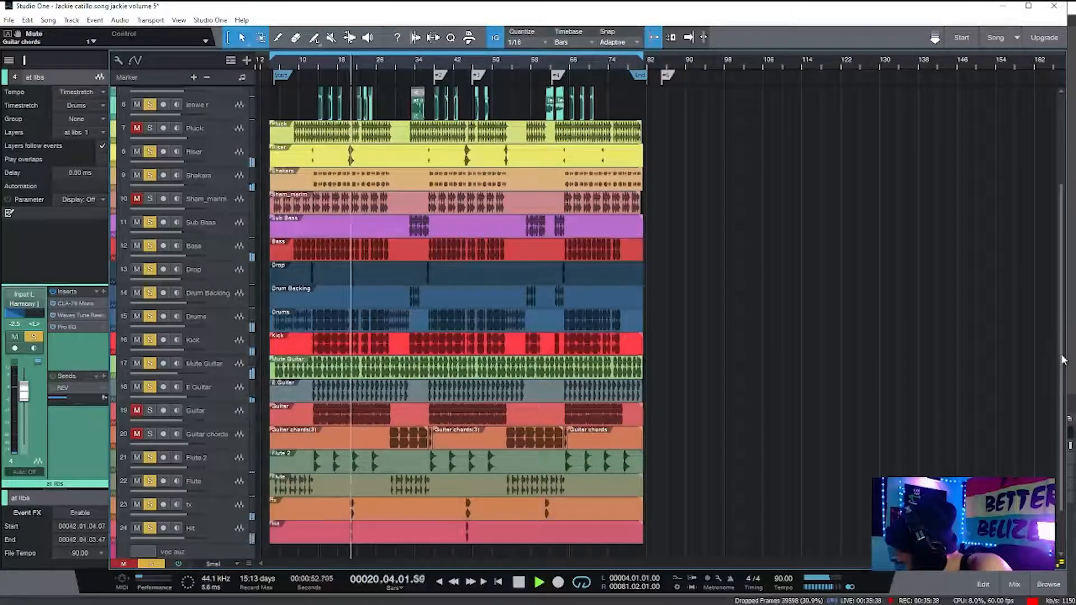
scroll(1053, 248, "up", 5)
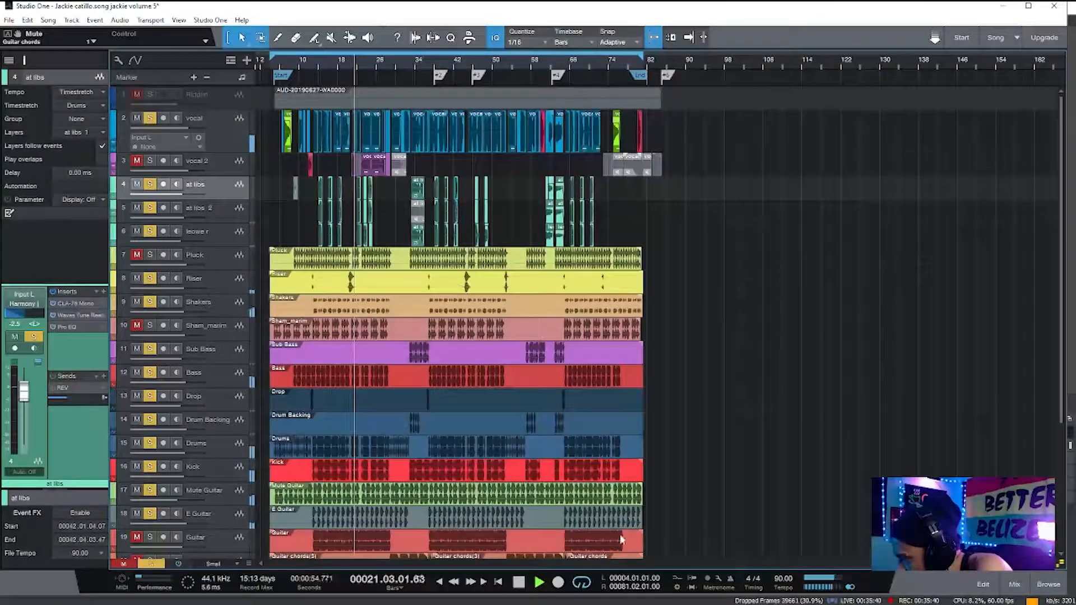
left_click(519, 582)
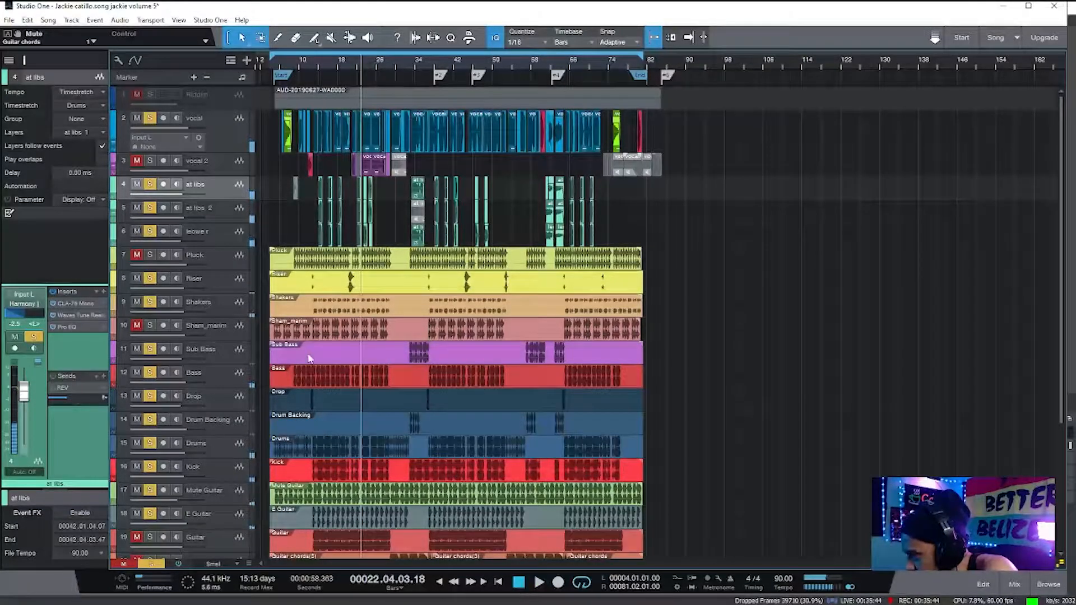
Mute the vocal track and review the channel inserts of leowe r, at libs, at libs 2 and vocal.
left_click(142, 117)
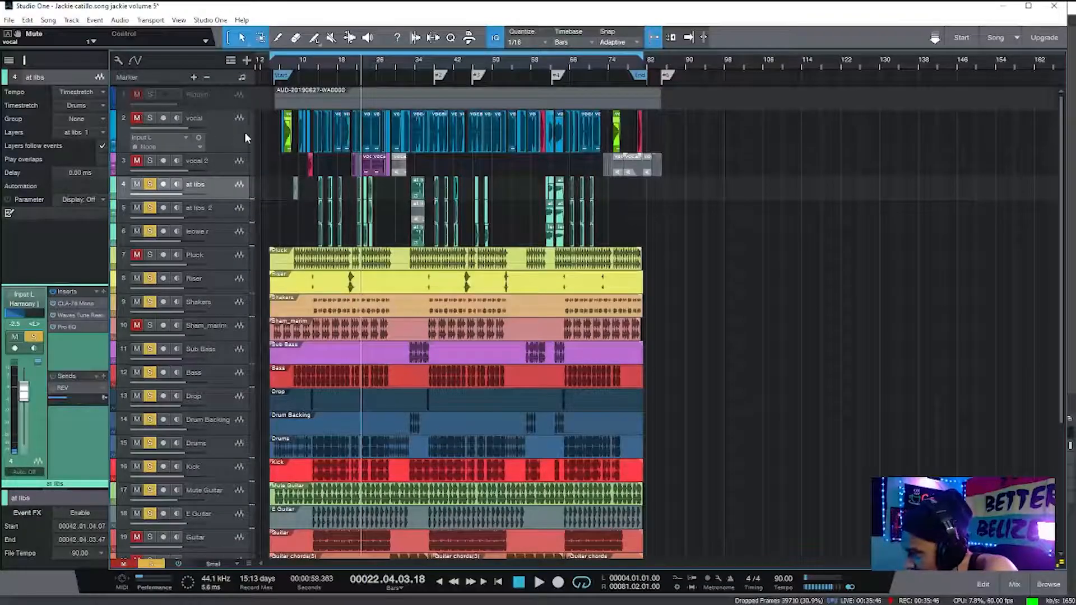
left_click(208, 218)
left_click(210, 231)
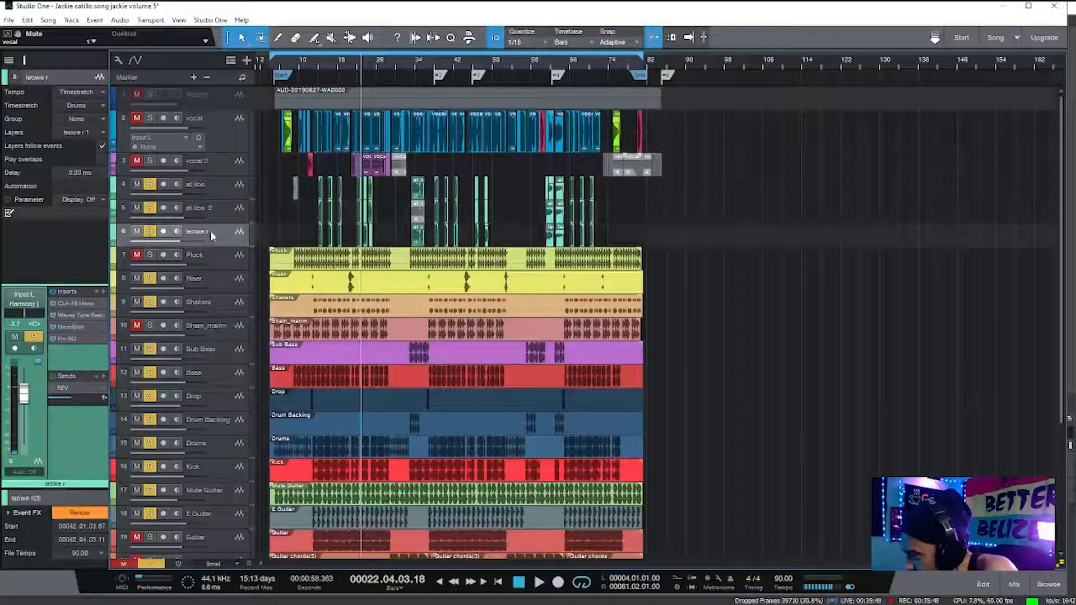
left_click(214, 185)
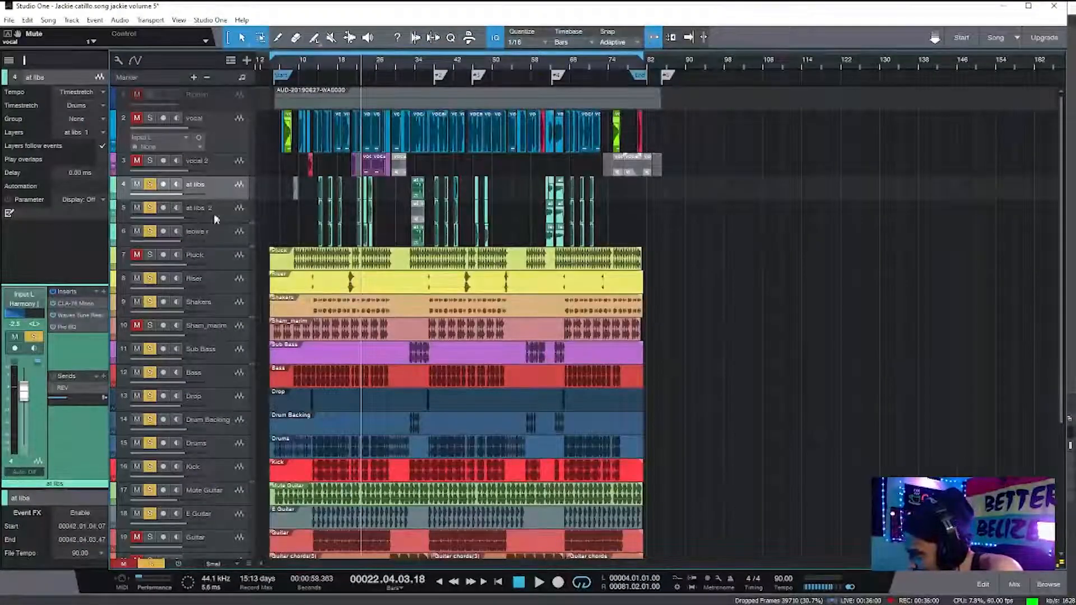
left_click(215, 217)
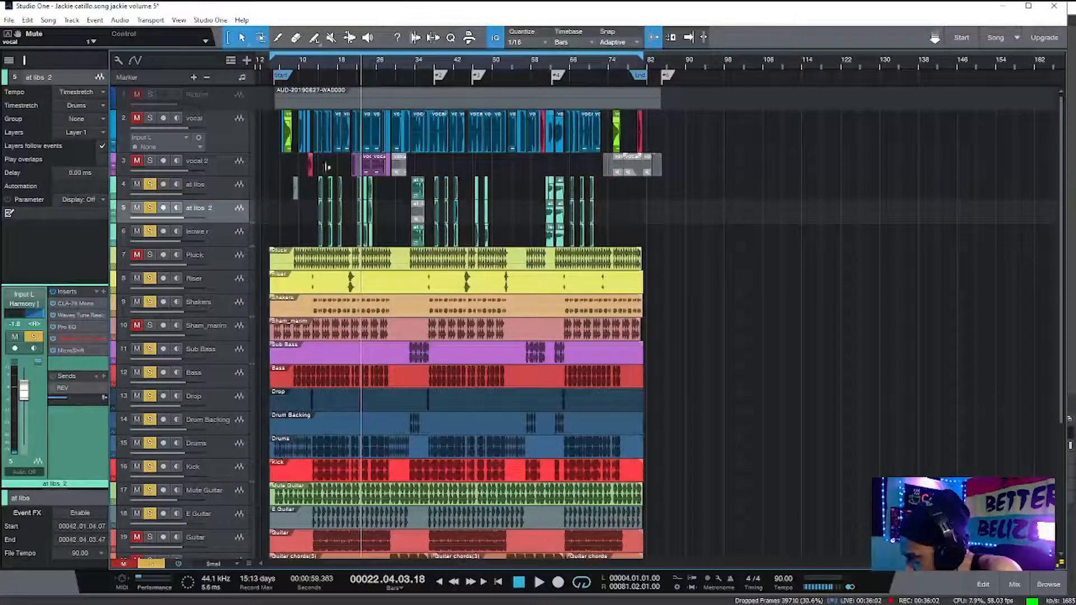
left_click(236, 131)
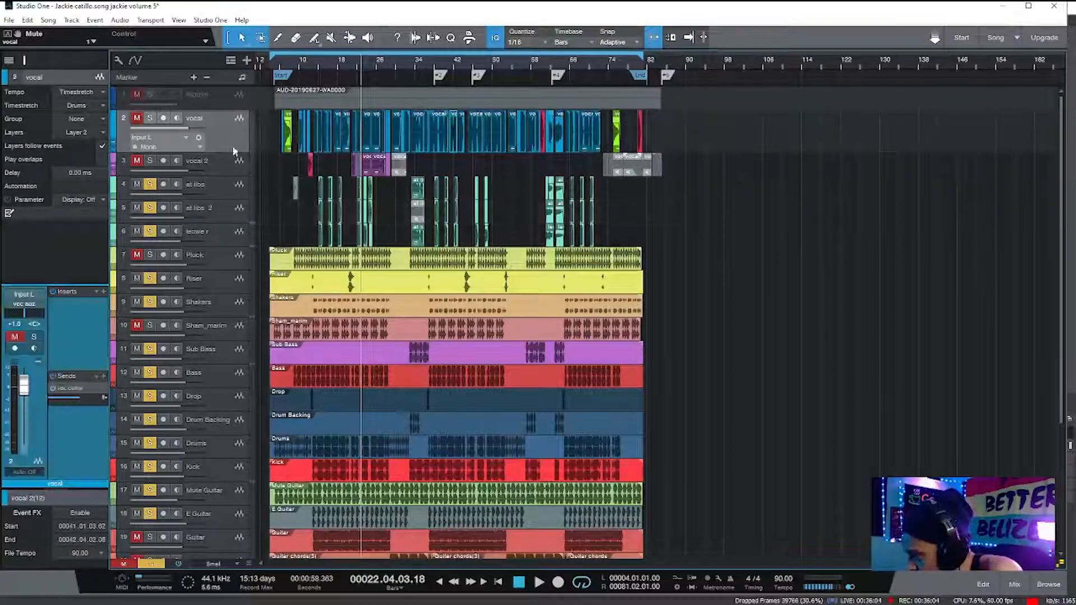
left_click(221, 188)
Listen to the harmonies with the instruments from bar 14, and inspect the Pro EQ curve on the at libs track.
left_click(319, 63)
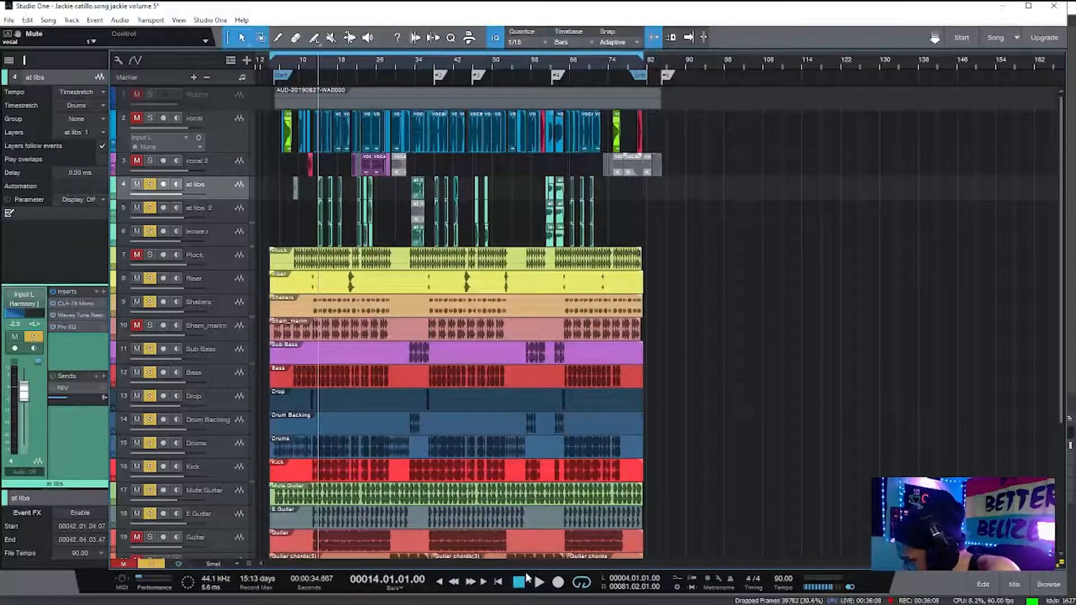
left_click(538, 582)
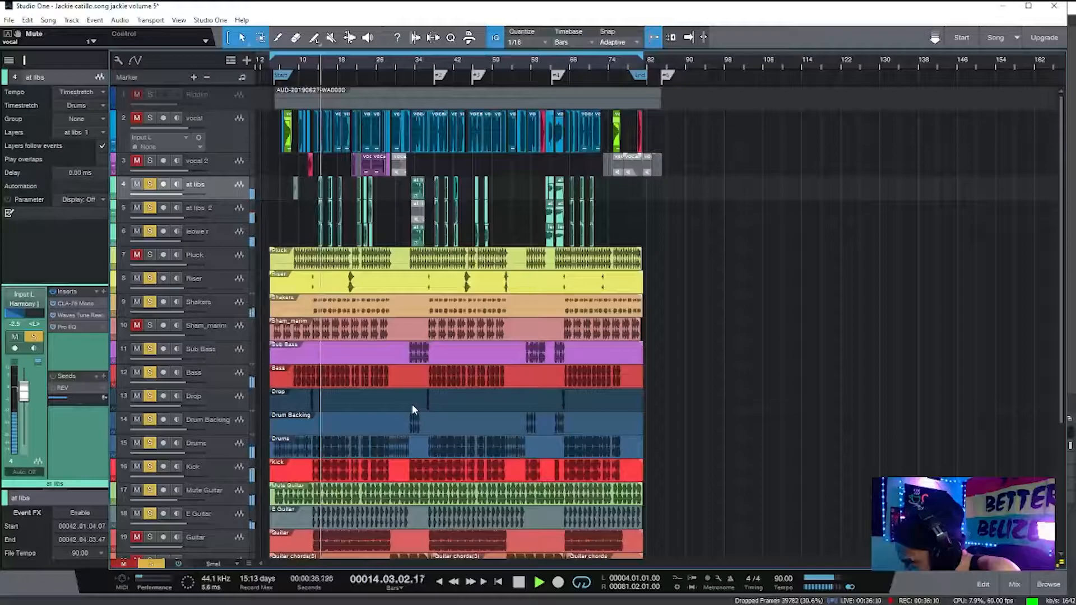
left_click(518, 583)
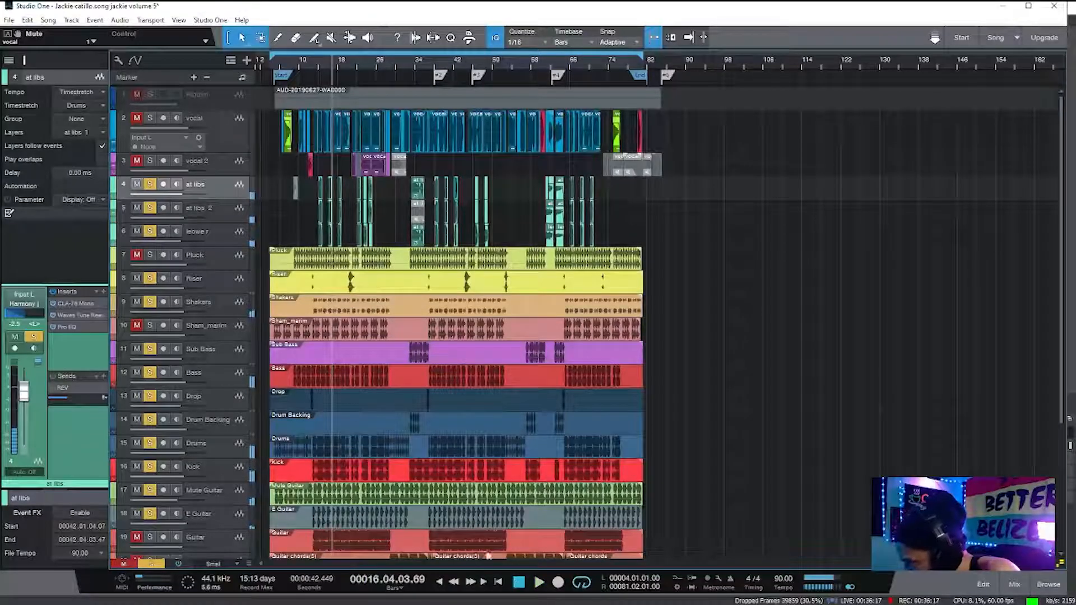
left_click(71, 330)
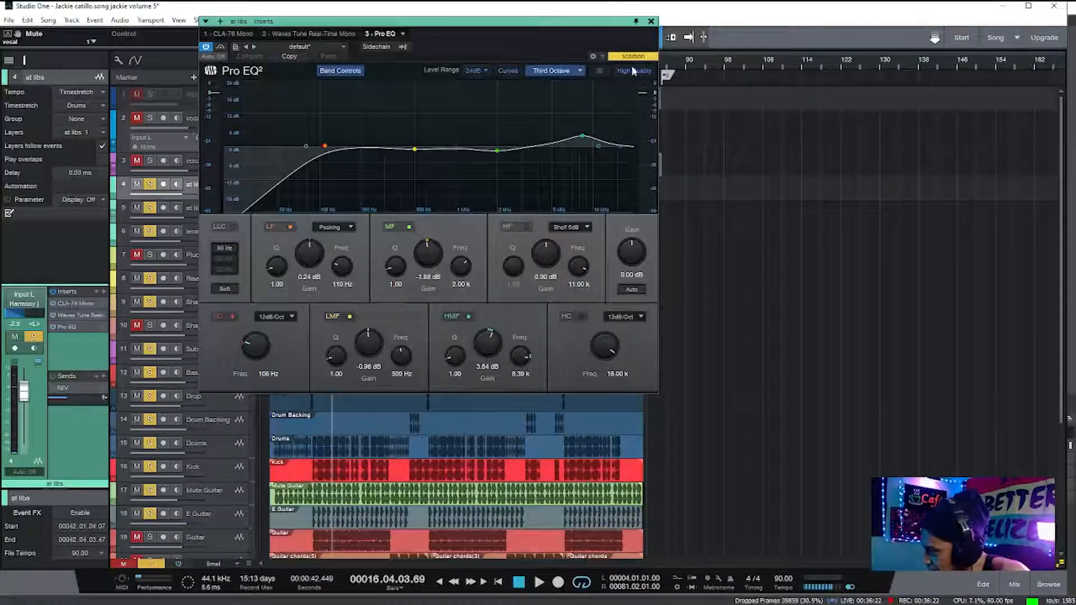
left_click(651, 22)
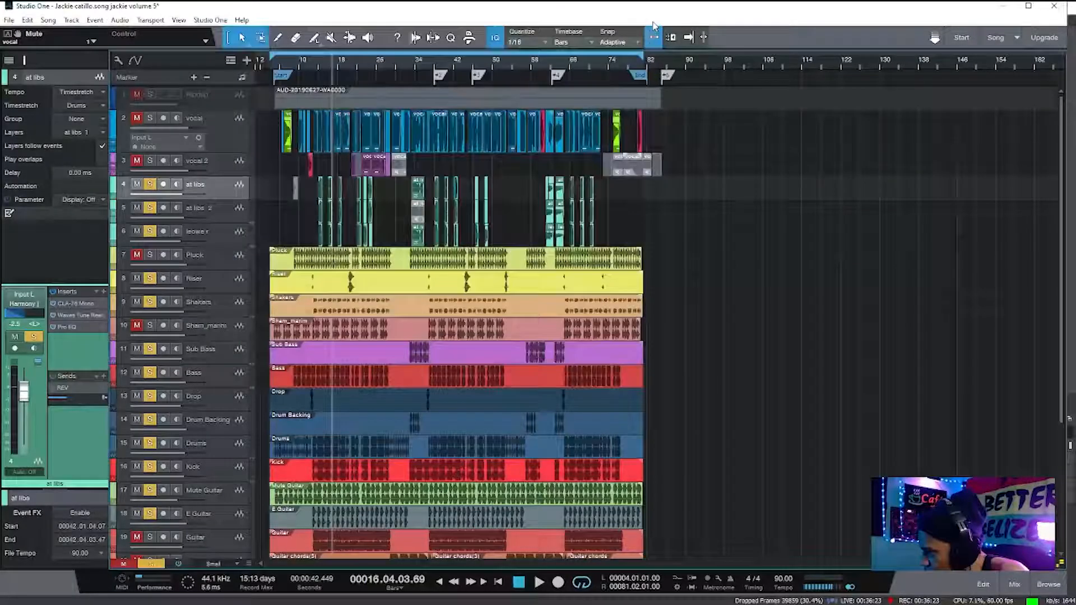
Mute the at libs and at libs 2 tracks and play a short passage of leowe r with the instruments from bar 14.
left_click(214, 208)
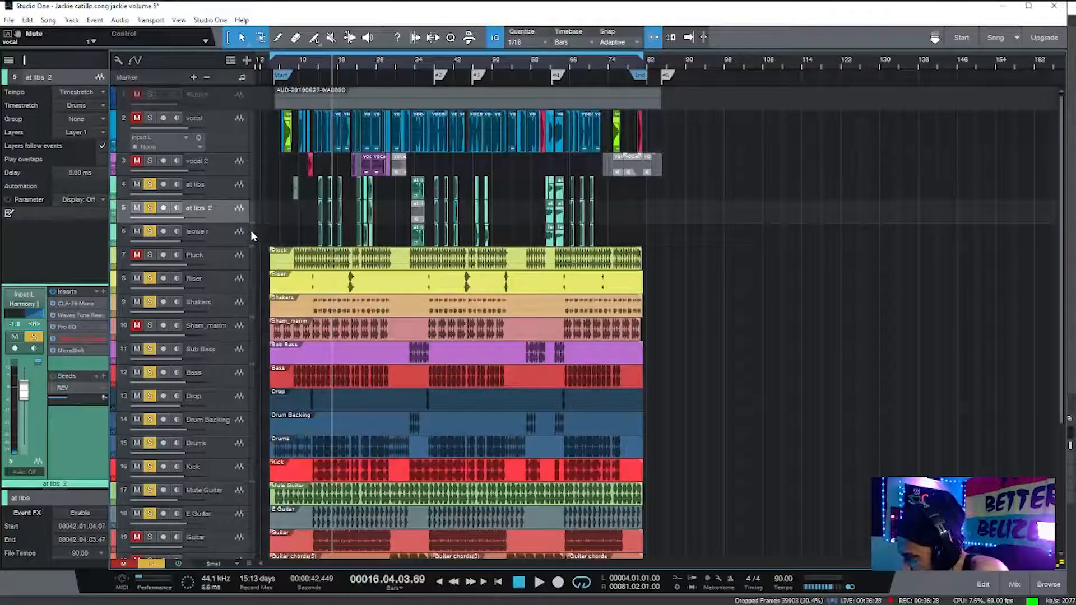
left_click(230, 236)
left_click_drag(138, 184, 137, 208)
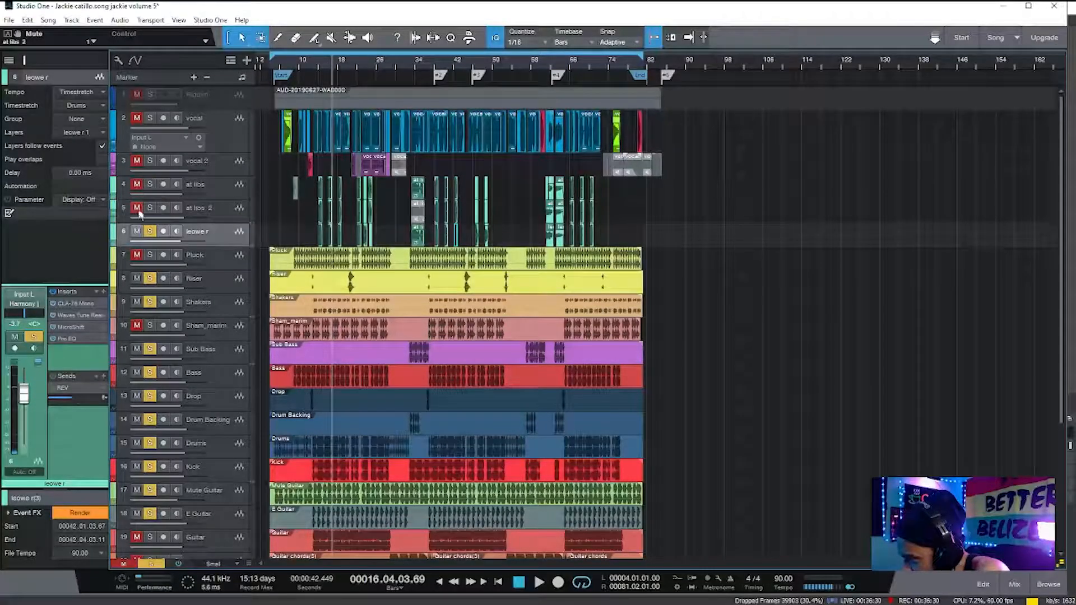
left_click(327, 62)
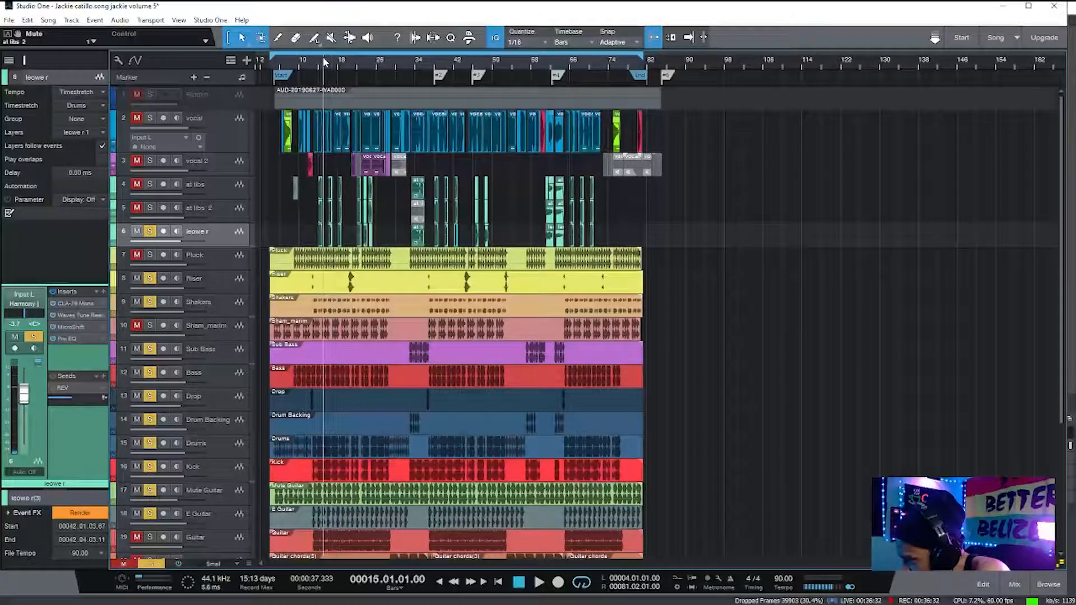
left_click(320, 63)
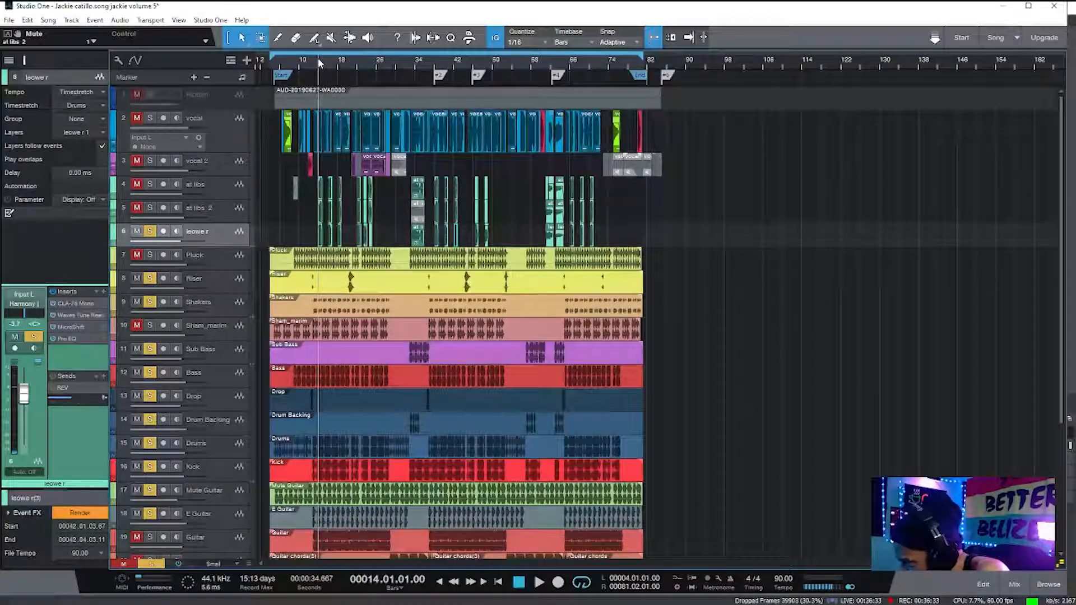
left_click(539, 583)
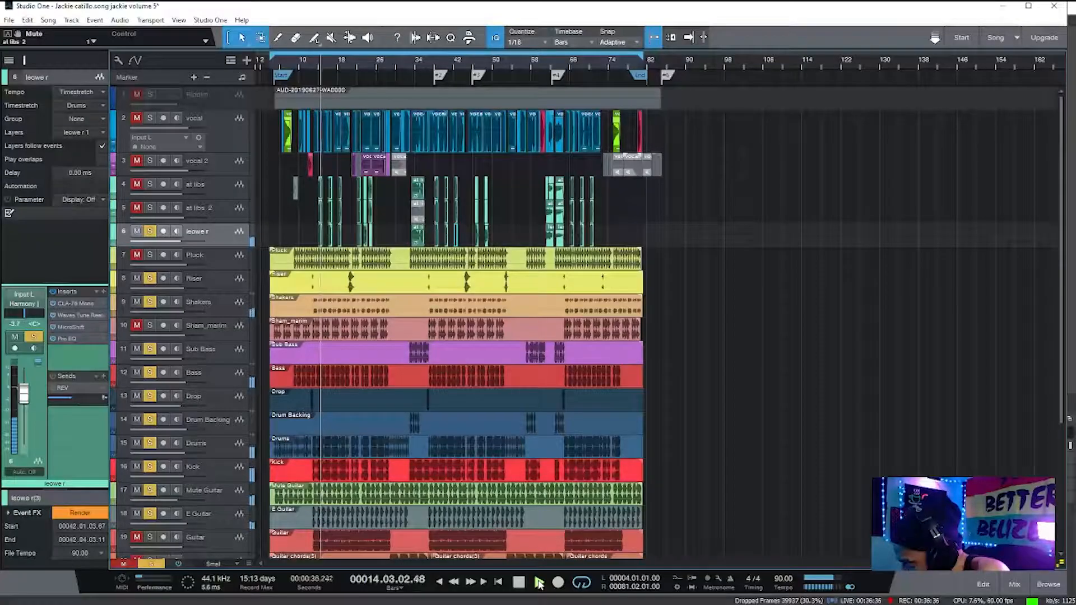
left_click(518, 583)
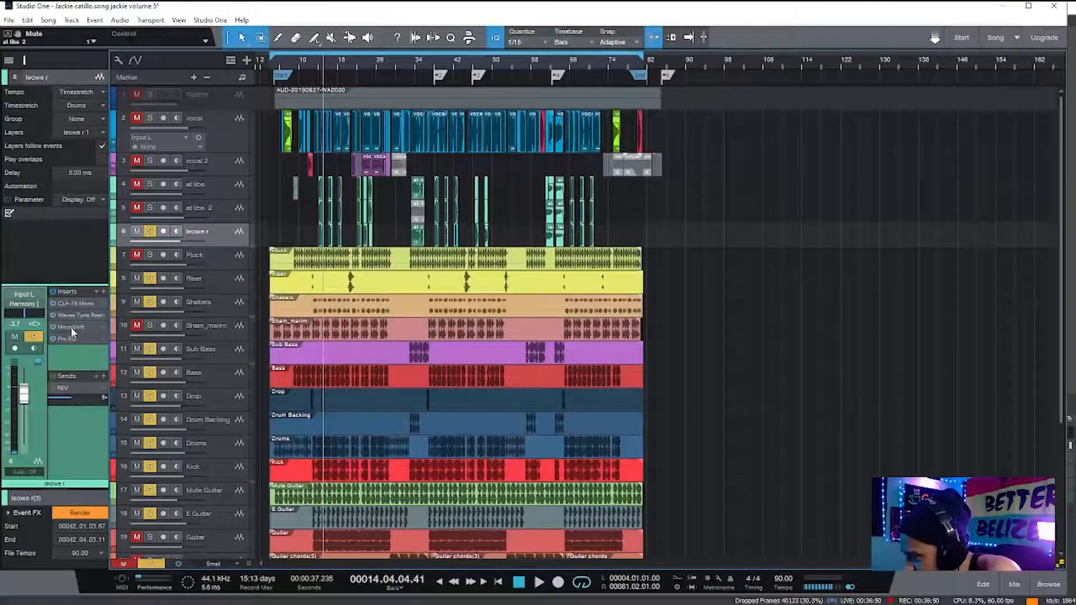
Examine the MicroShift plug-in settings on the leowe r track and on the at libs 2 track.
left_click(71, 328)
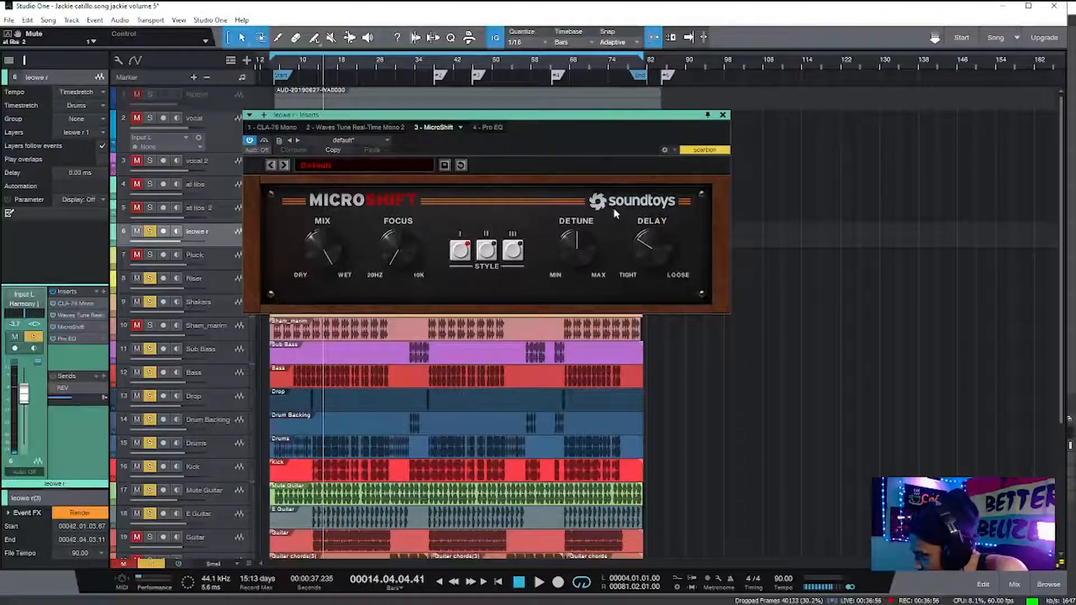
left_click(723, 115)
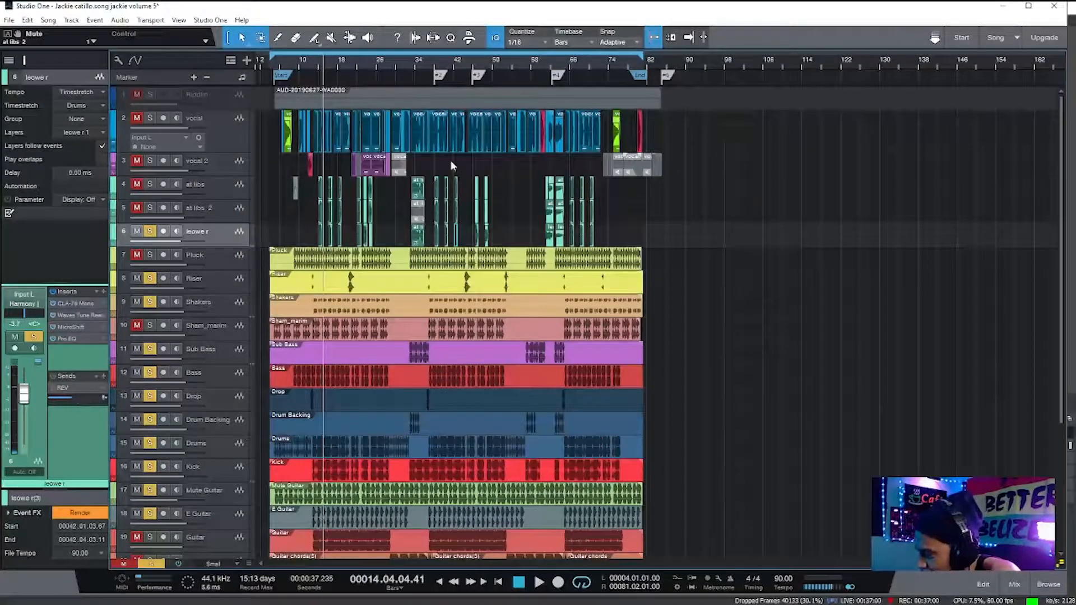
left_click(230, 210)
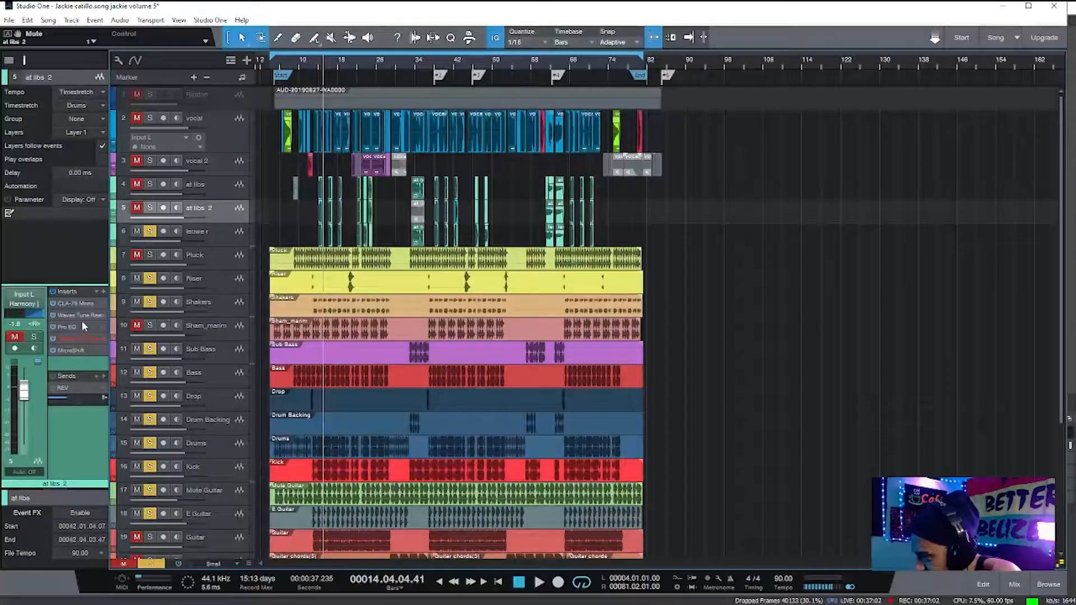
left_click(70, 352)
left_click(70, 352)
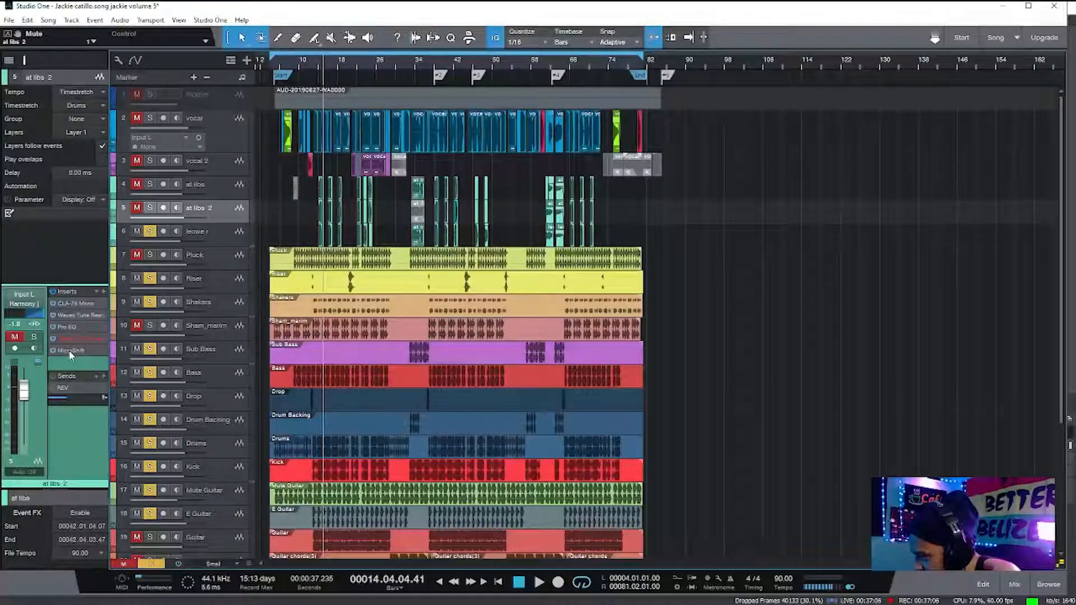
left_click(70, 352)
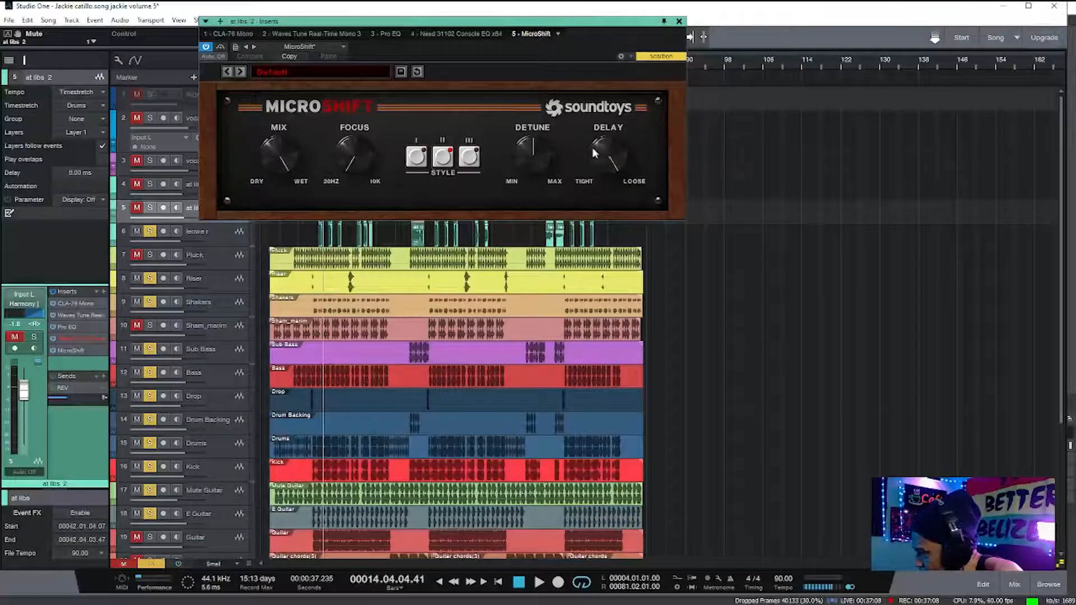
left_click(678, 21)
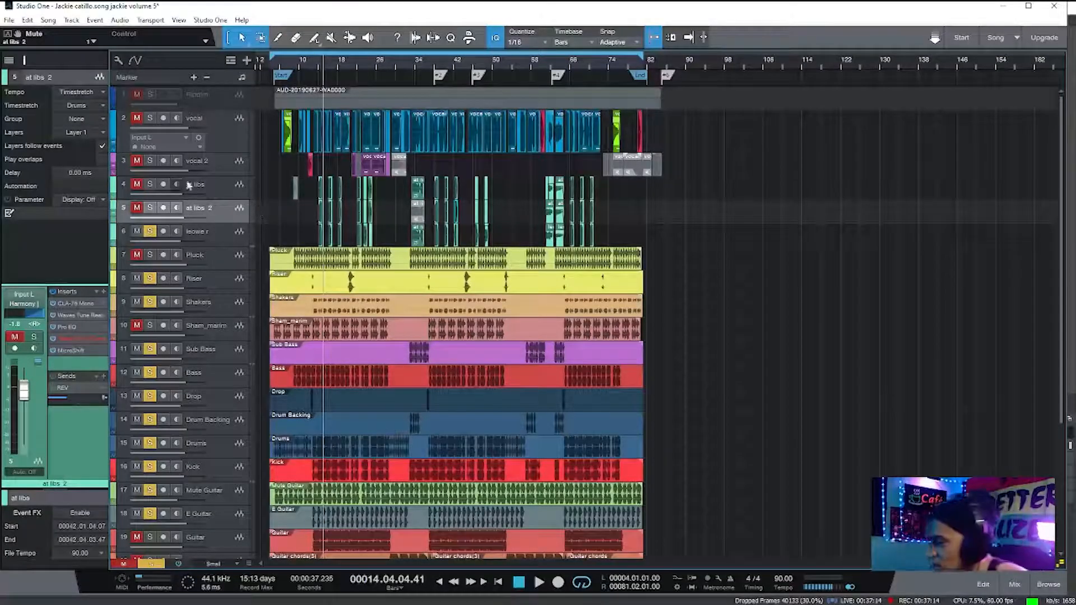
Clear all track mutes and solos, including the at libs and at libs 2 mutes, and solo the vocal track.
left_click(137, 207)
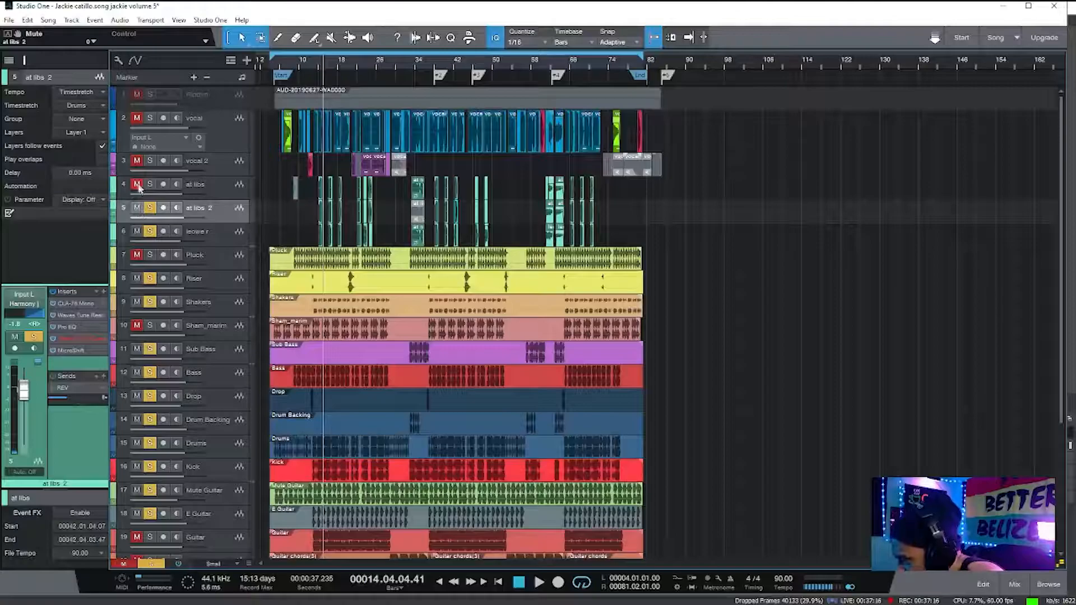
left_click(137, 183)
left_click(154, 565)
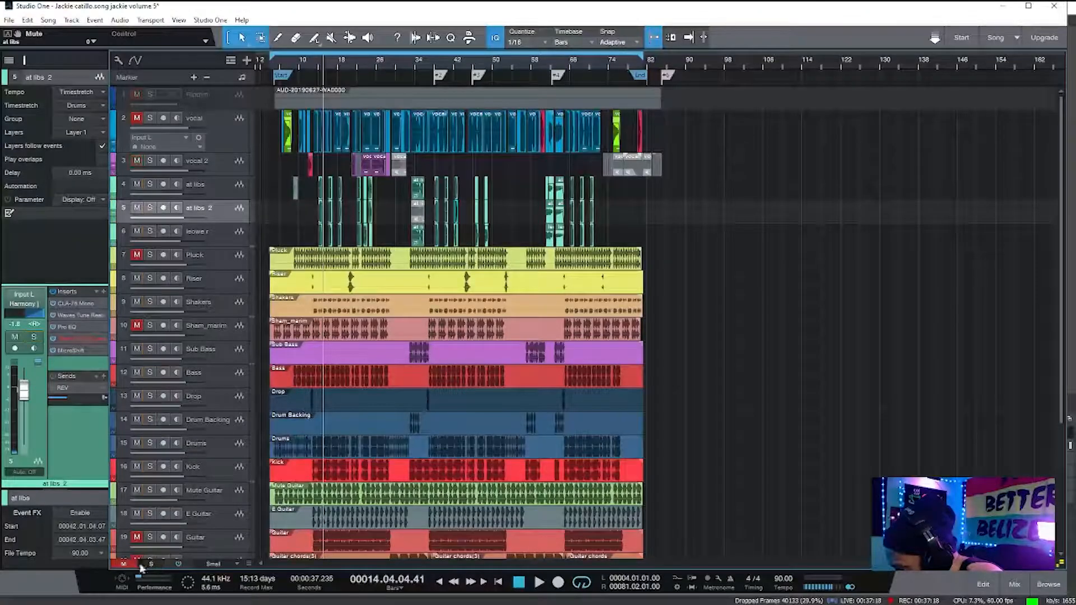
left_click(123, 563)
left_click(149, 118)
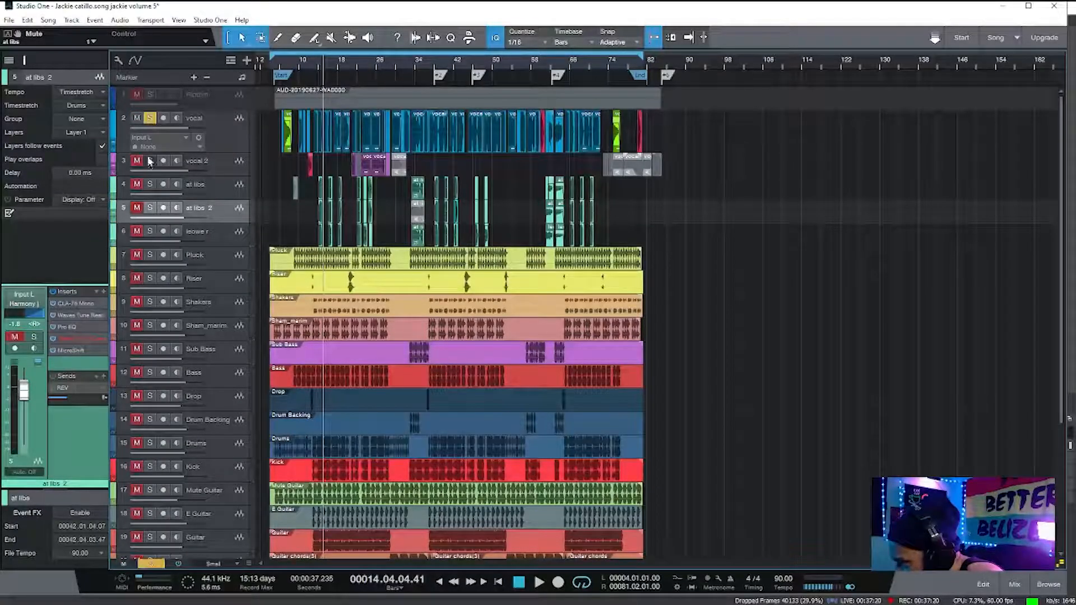
Solo vocal 2, at libs, at libs 2 and leowe r alongside the vocal track, and set the playback position to bar 14.
left_click(150, 184)
left_click(151, 209)
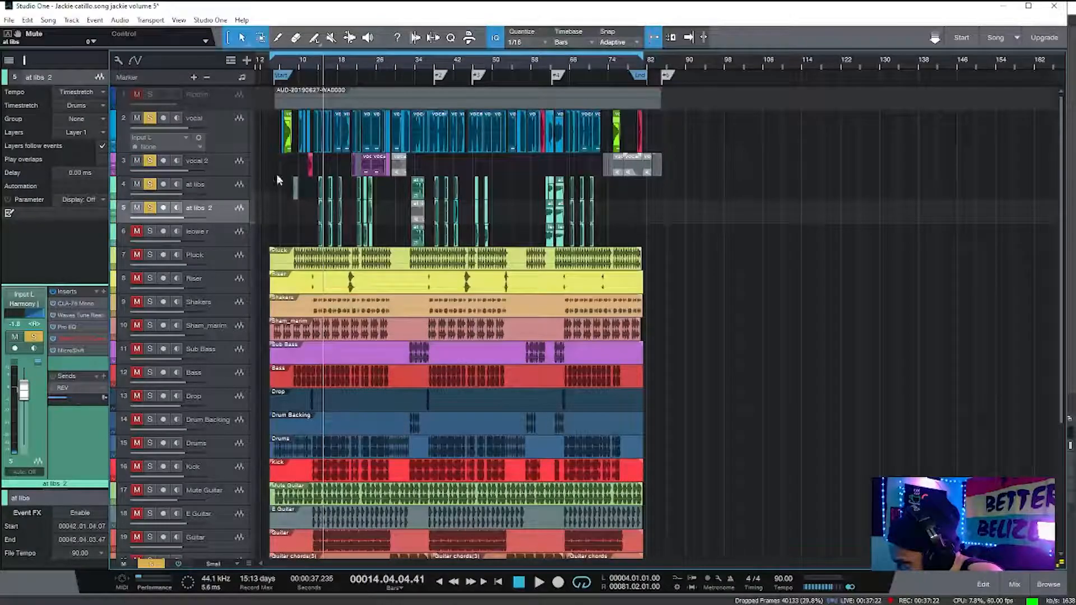
left_click(318, 66)
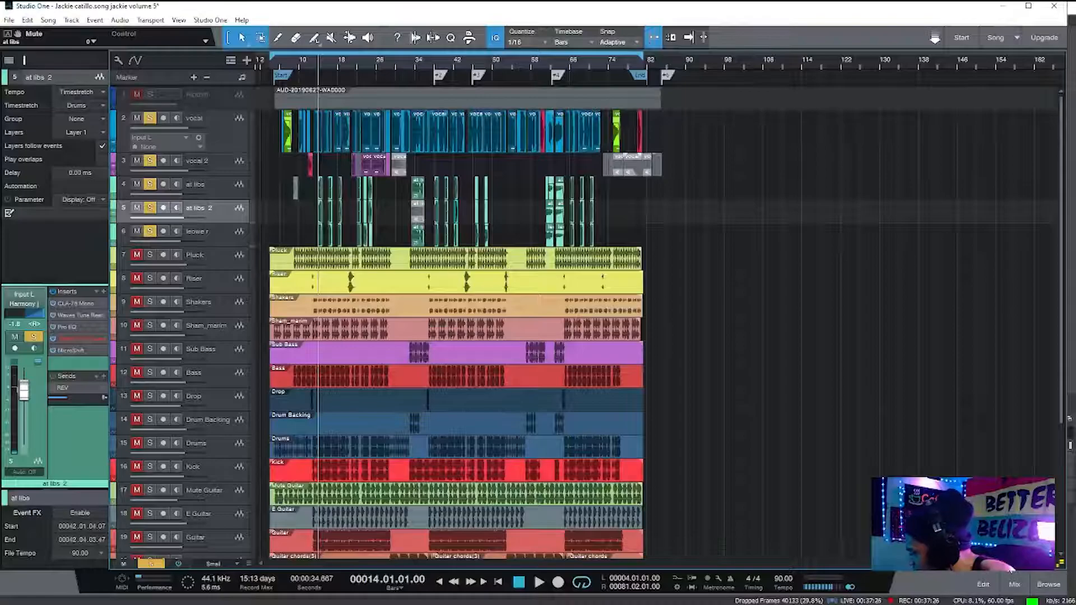
left_click_drag(317, 65, 399, 303)
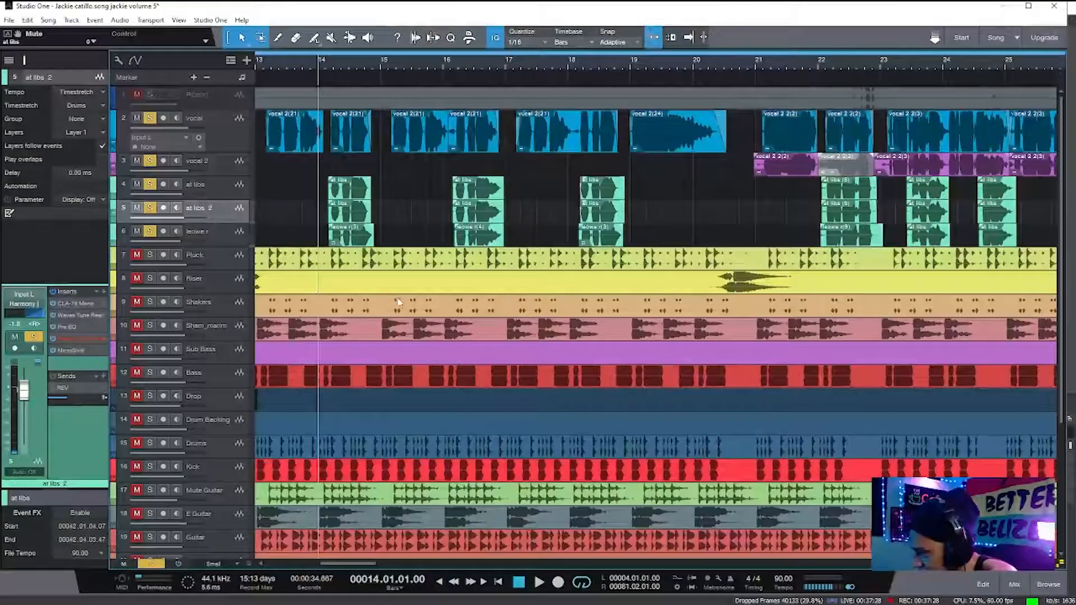
left_click(214, 231)
left_click(224, 192)
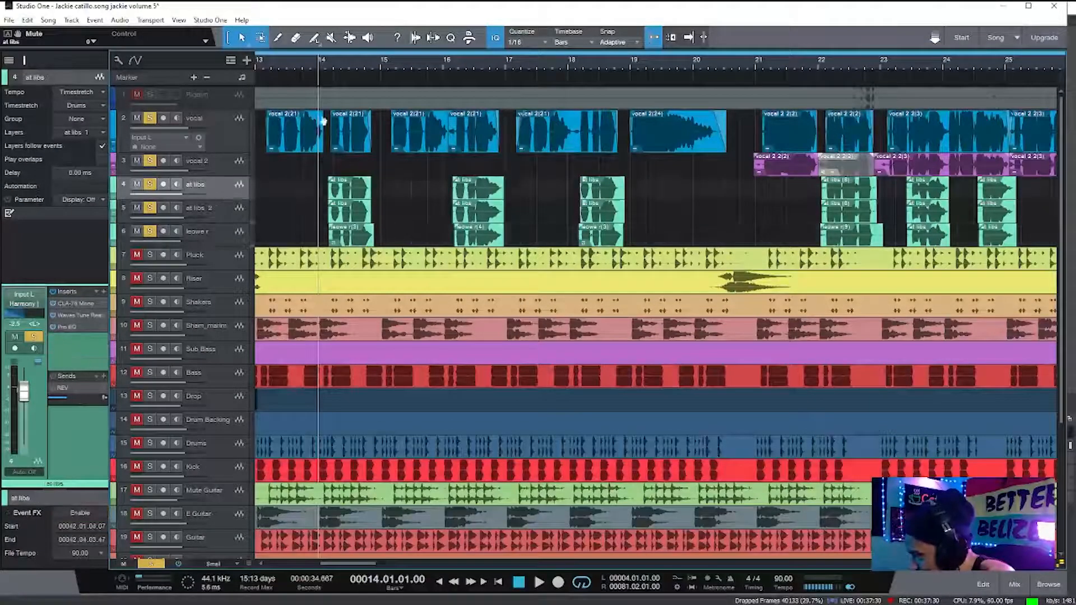
Listen to the soloed vocals and harmonies from bar 14, replaying a short part of the passage.
left_click(323, 67)
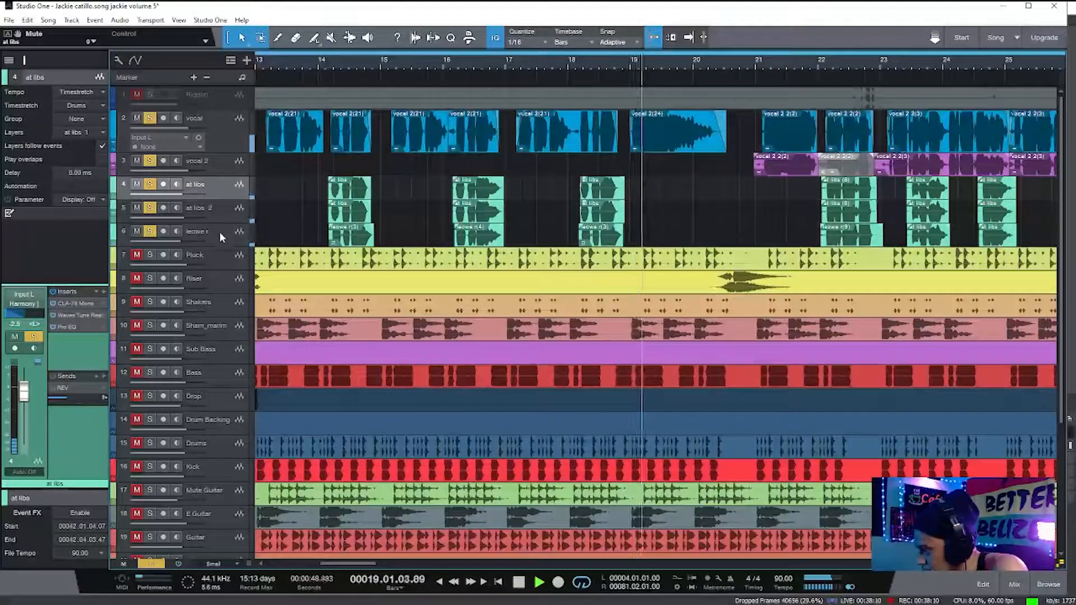
left_click(522, 588)
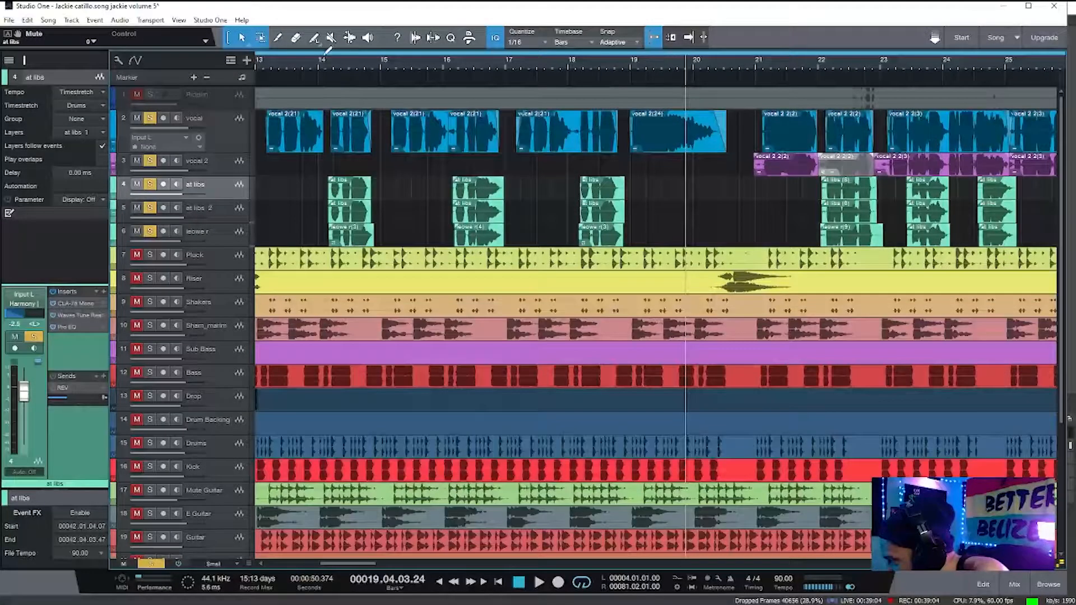
left_click(323, 82)
left_click(541, 583)
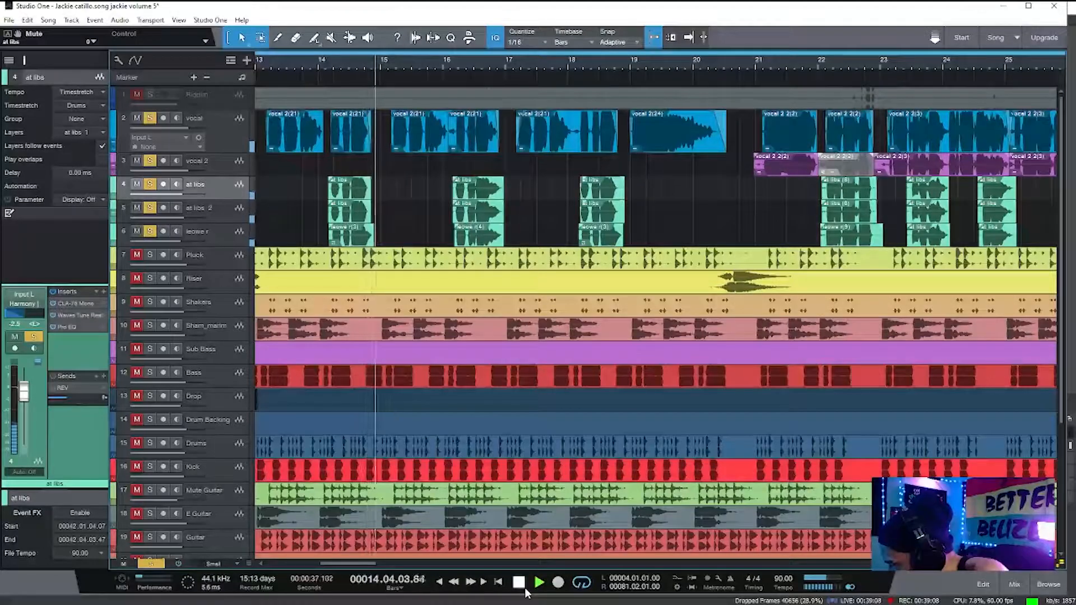
left_click(520, 584)
Solo the Bass and Pluck tracks and play a short passage of them with the vocals from bar 15.
left_click(137, 372)
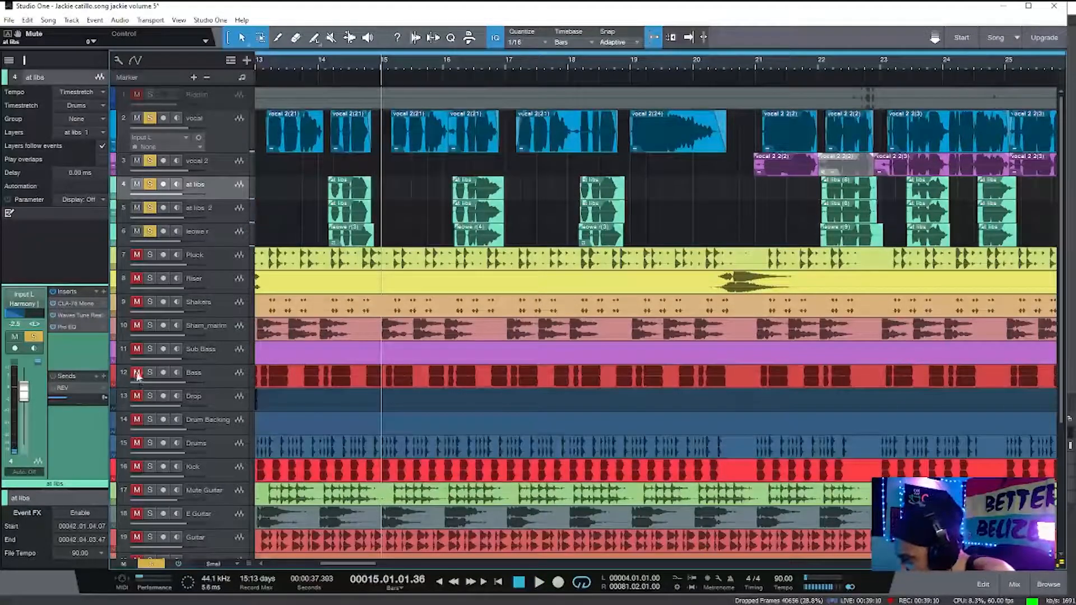
left_click(150, 372)
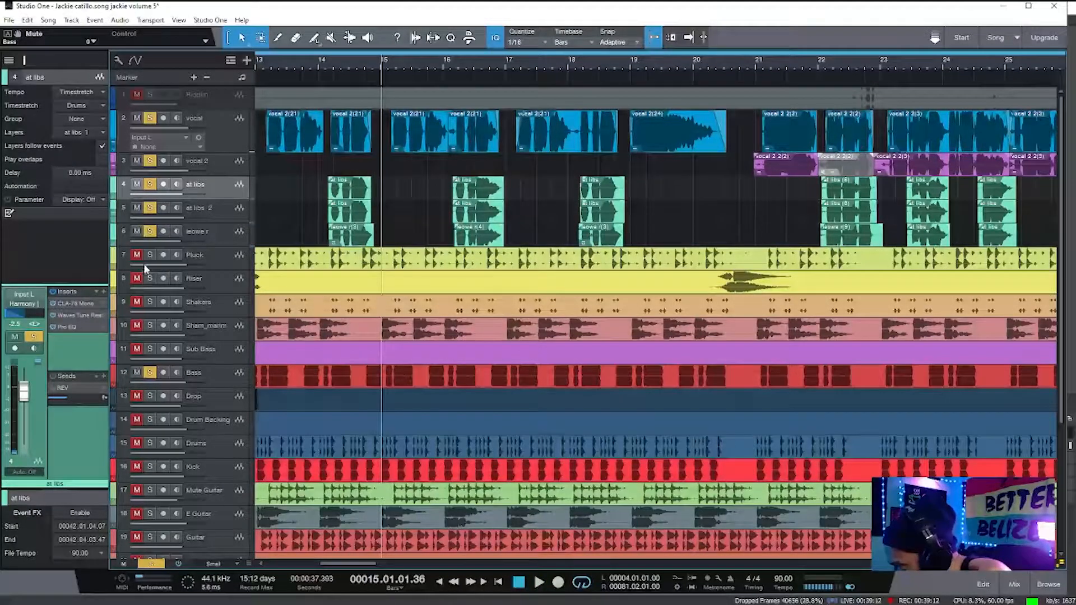
left_click(549, 584)
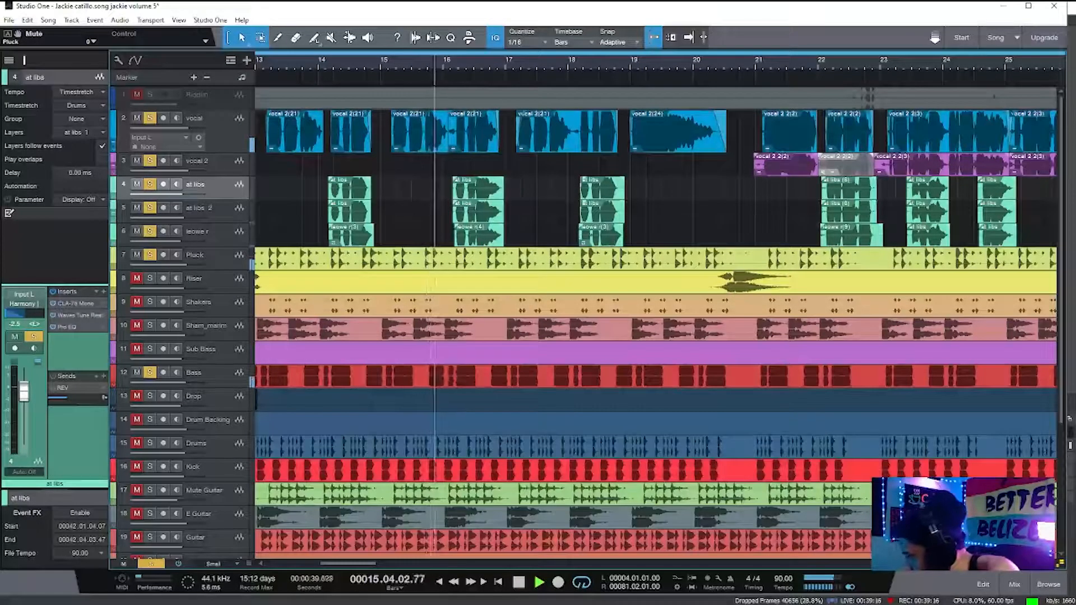
left_click_drag(1017, 565, 1010, 565)
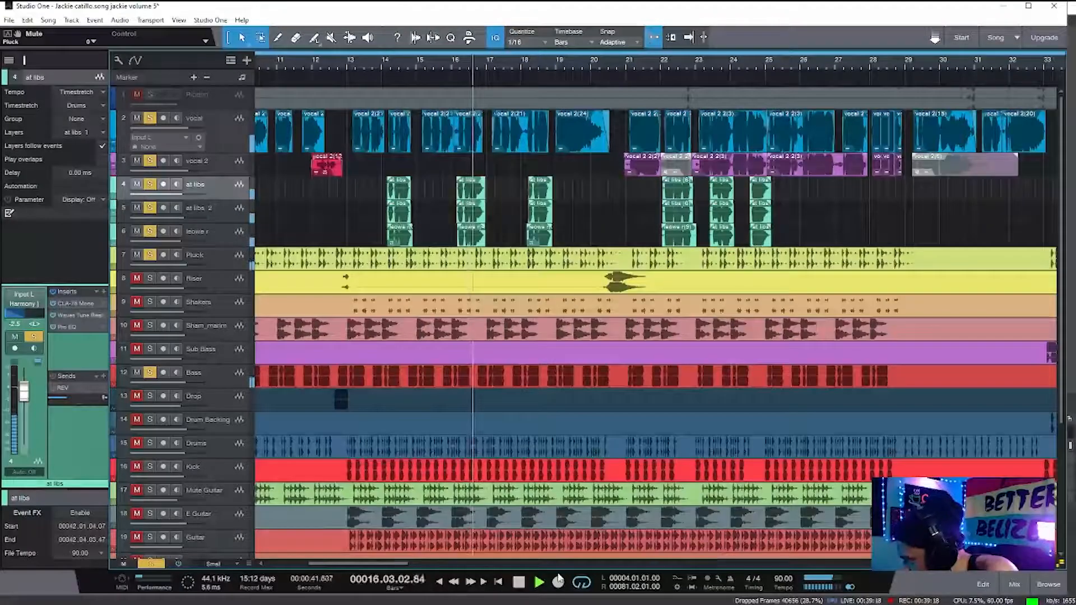
key("space")
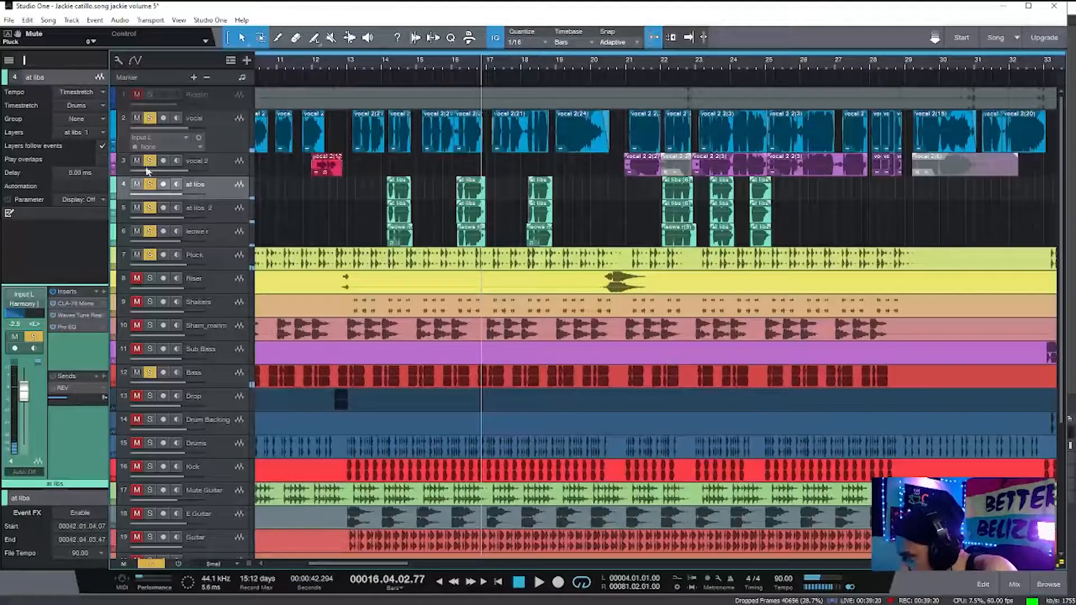
Mute the main vocal track and go through the channel settings of the at libs, at libs 2 and leowe r tracks.
left_click(137, 118)
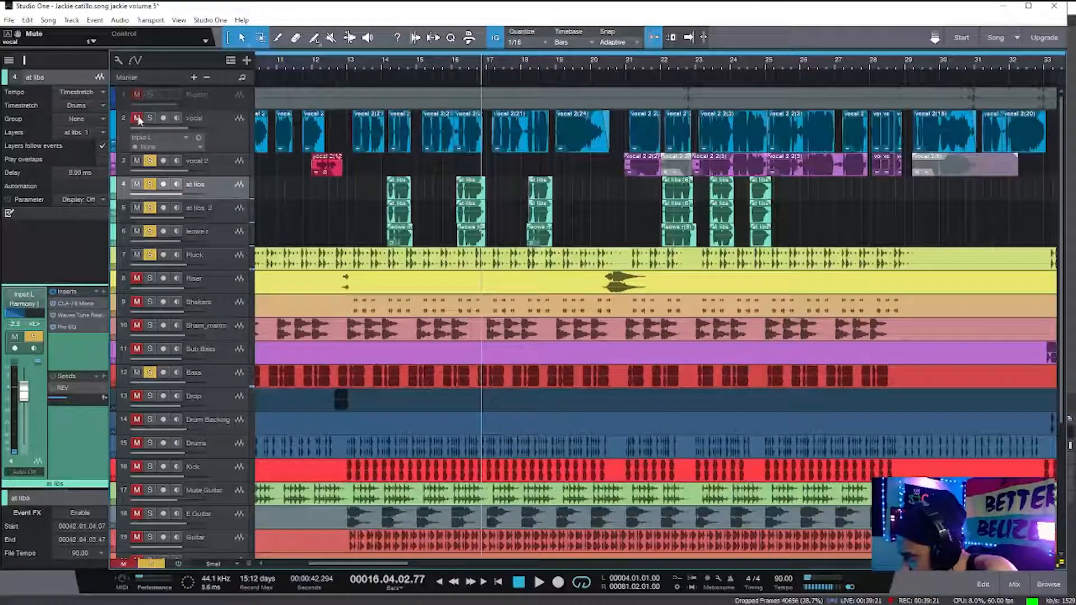
left_click(208, 208)
left_click(215, 236)
left_click(215, 191)
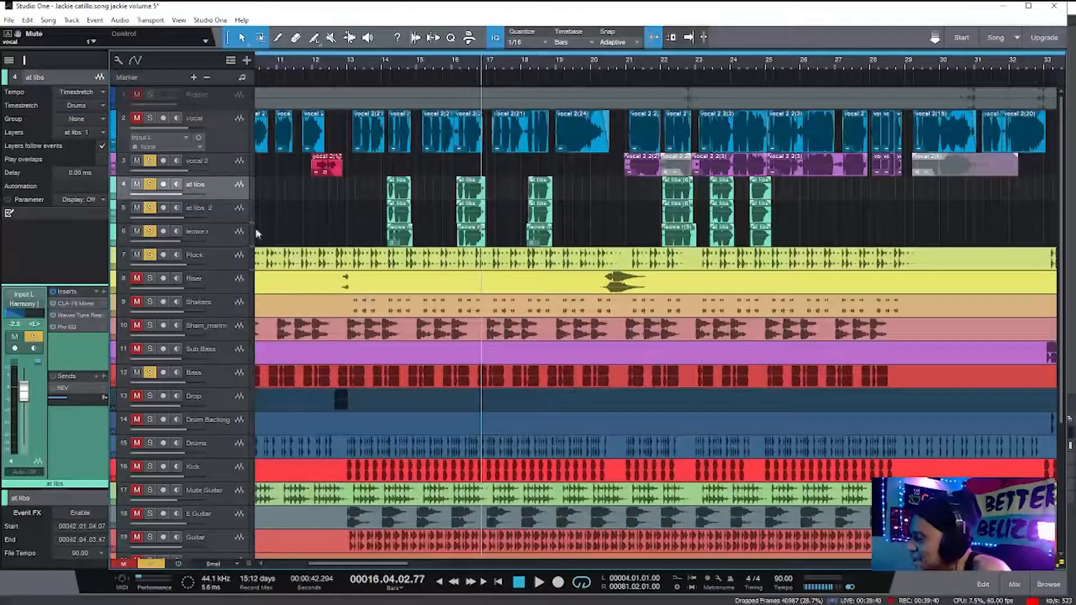
left_click(217, 214)
left_click(217, 230)
left_click(217, 194)
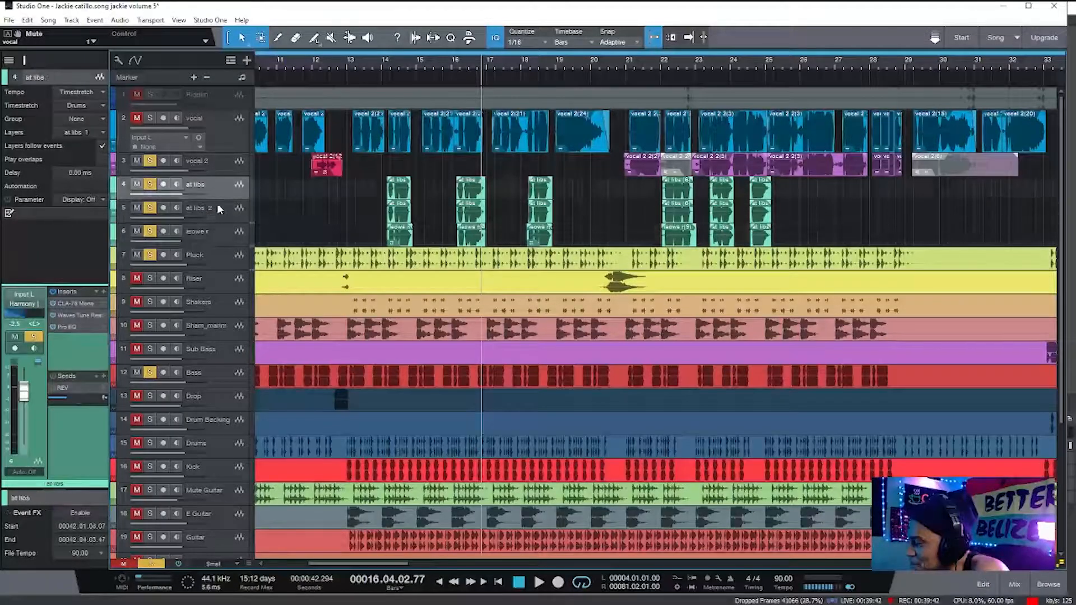
left_click(216, 203)
left_click(218, 236)
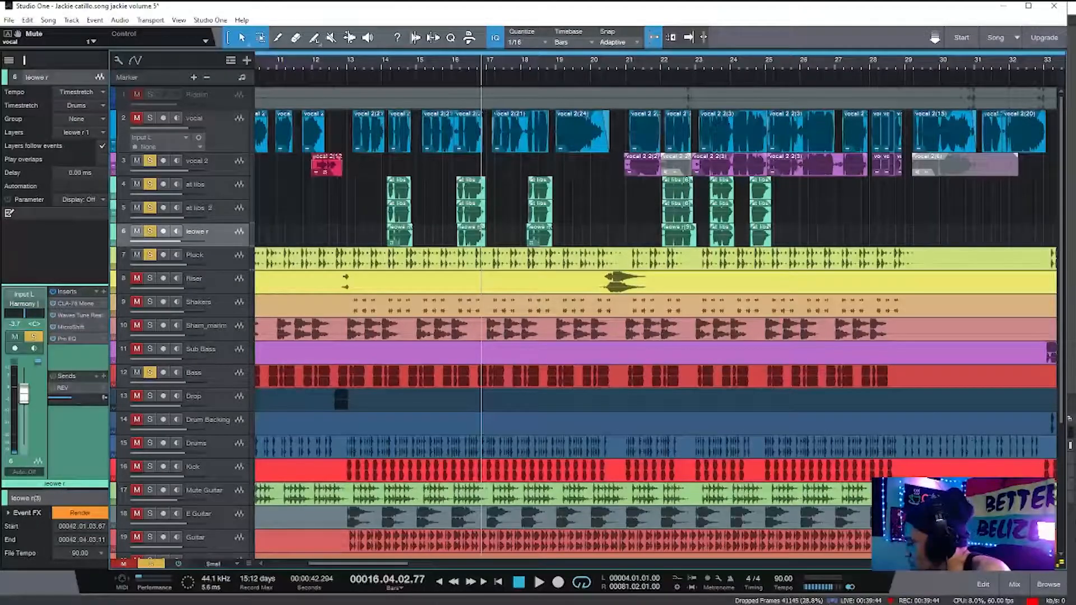
Show the mixing console and inspect the TR5 CSR reverb plug-in on the Rev2 bus.
left_click(1014, 584)
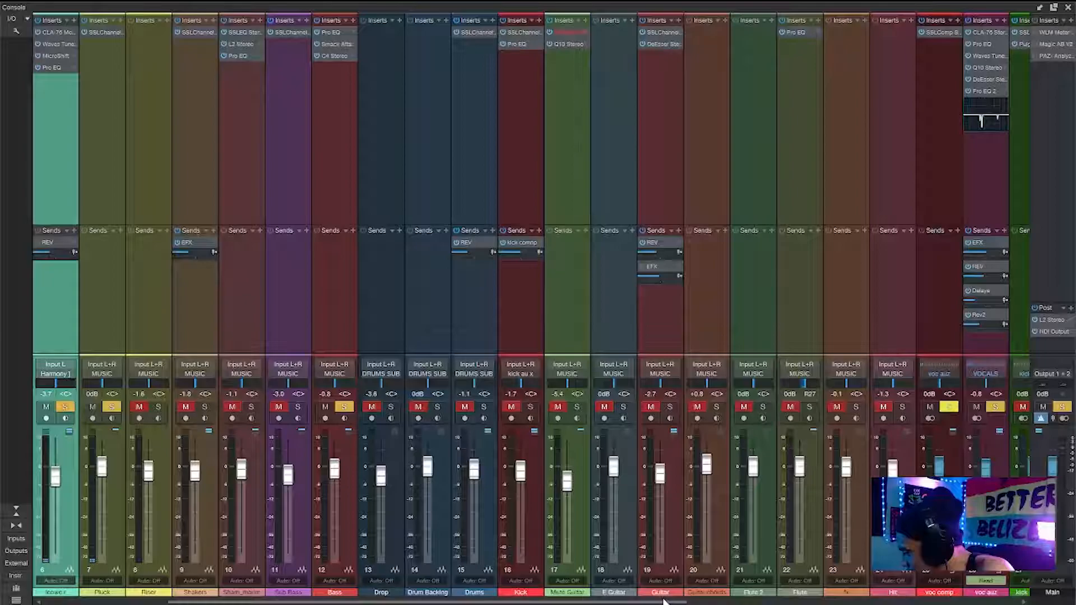
left_click_drag(666, 602, 996, 602)
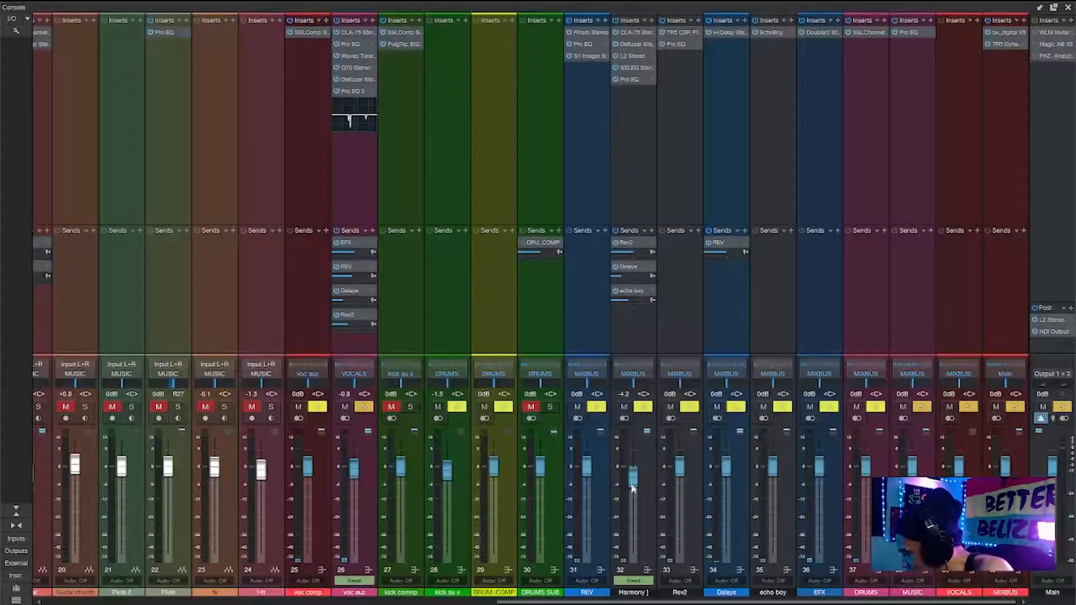
left_click(649, 513)
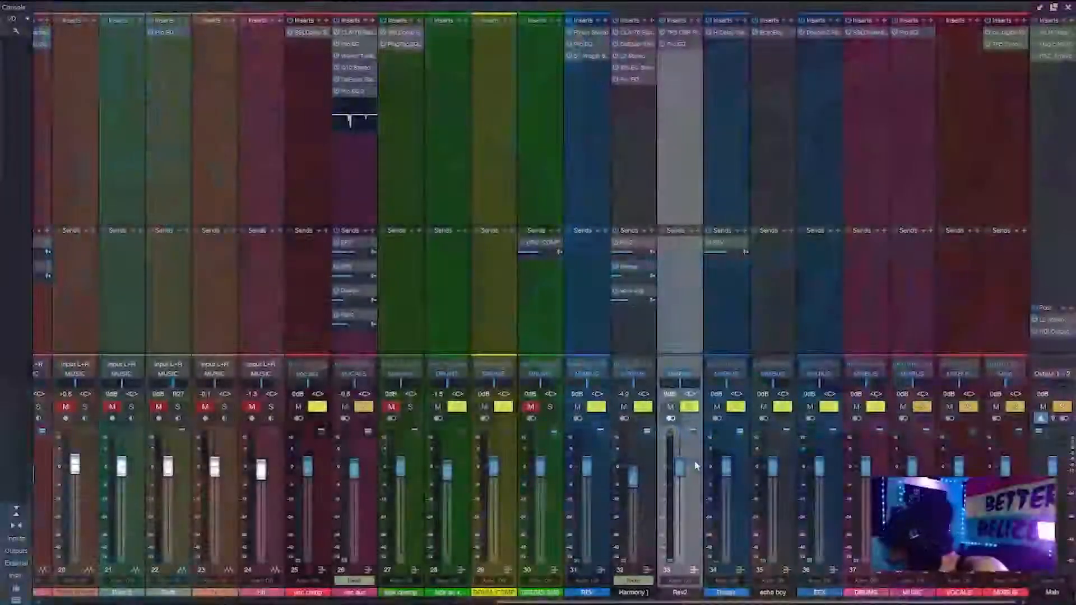
left_click(679, 34)
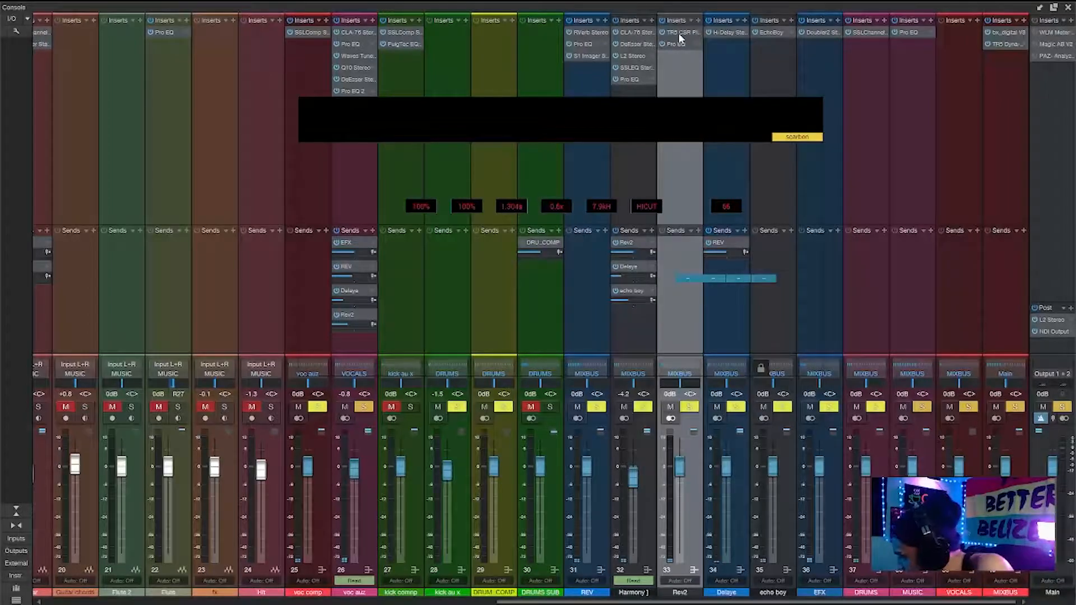
left_click(815, 102)
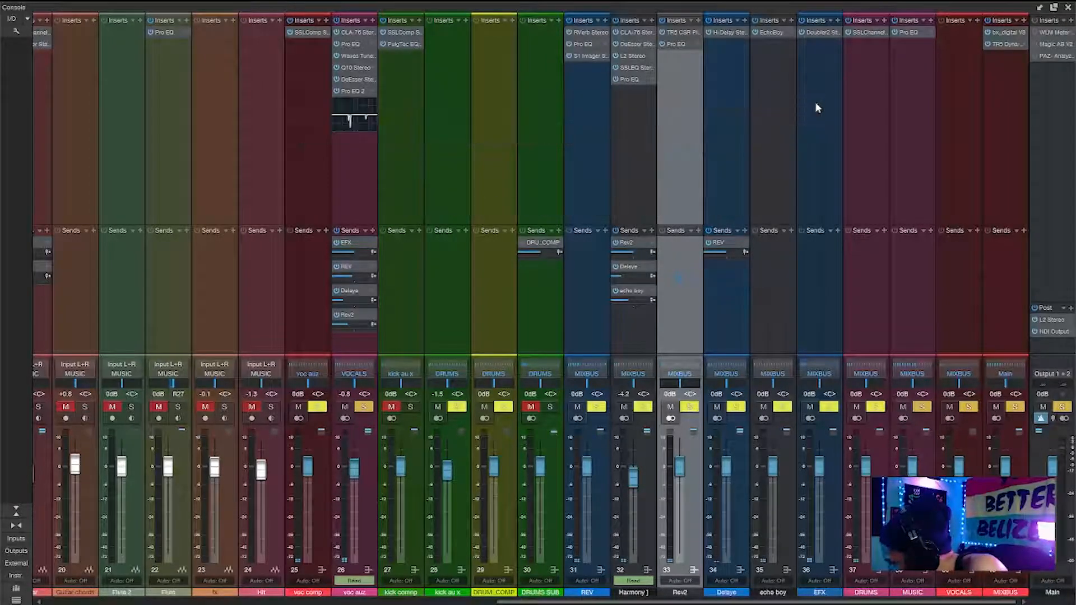
Examine the CLA-76 compressor and DeEsser settings on the Harmony bus.
left_click(641, 511)
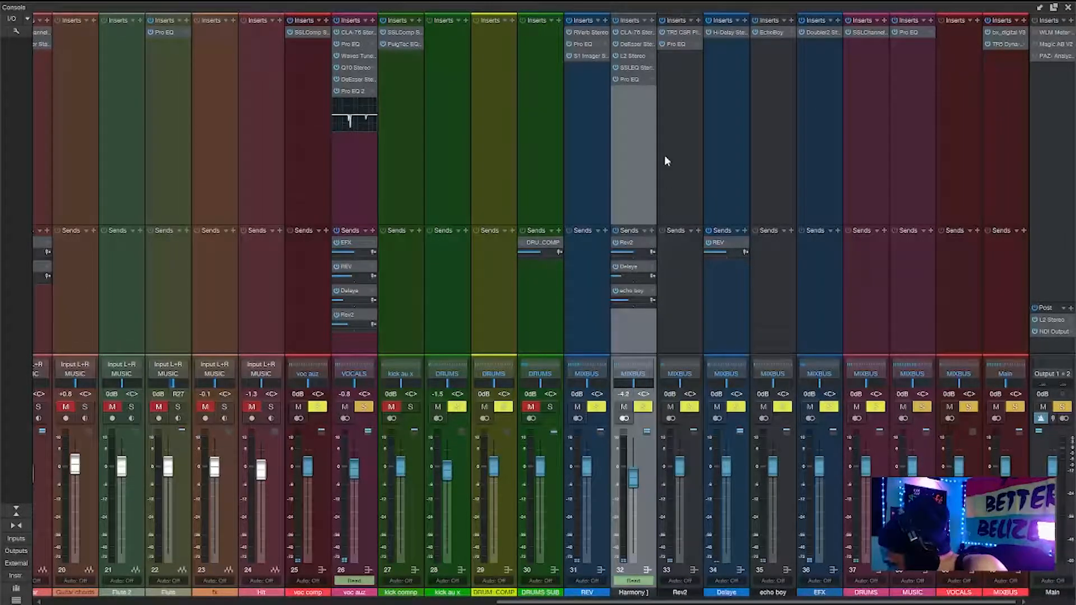
left_click(632, 34)
left_click_drag(664, 100, 460, 73)
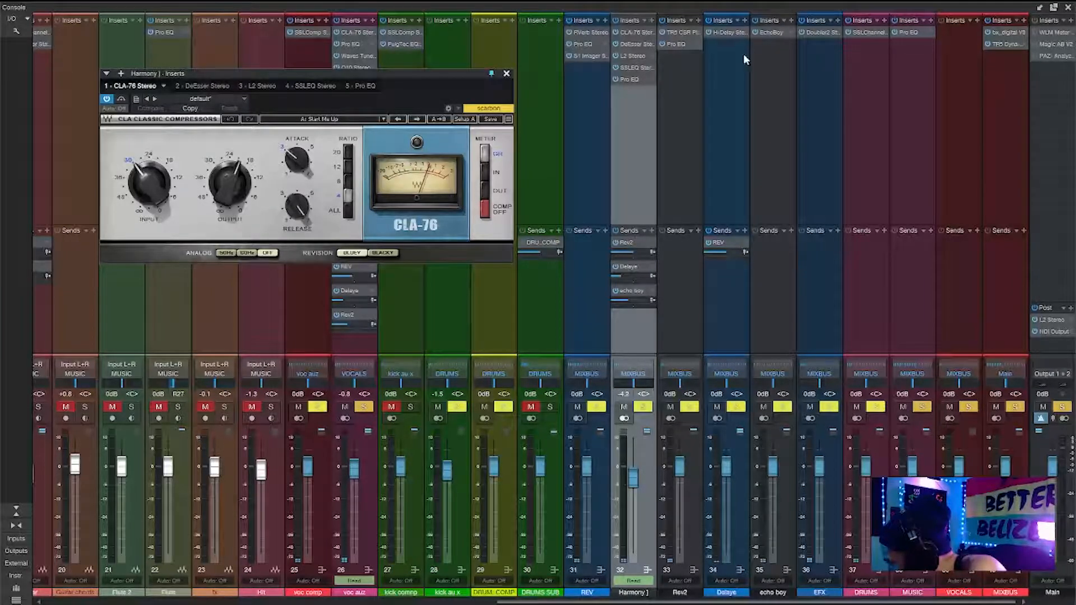
left_click(642, 45)
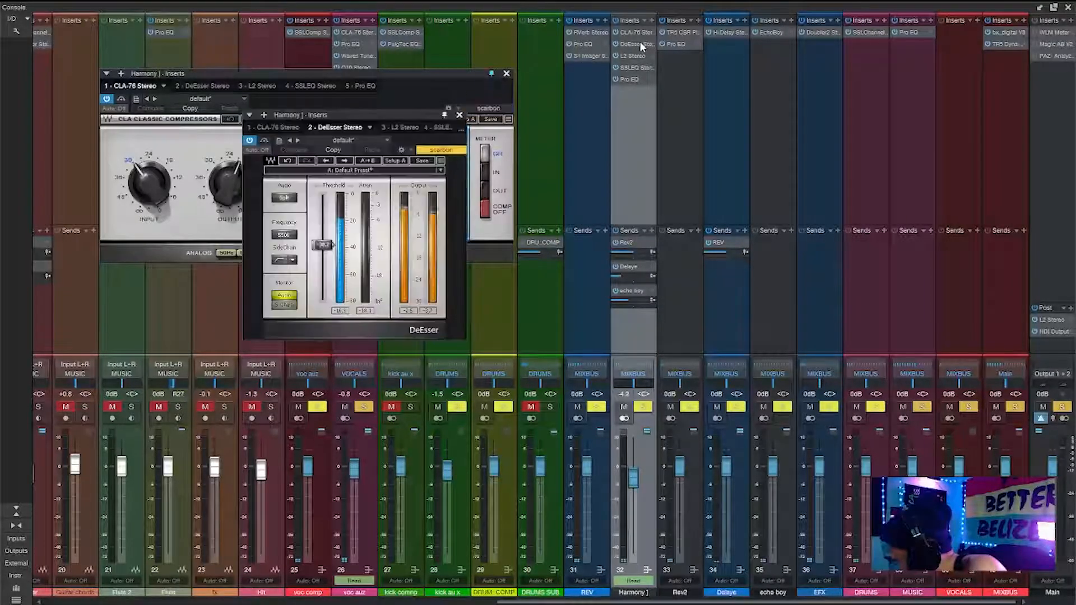
Inspect the L2 Stereo limiter on the Harmony bus and remove the accidental duplicate L2 Stereo 2 insert.
left_click_drag(414, 124, 422, 87)
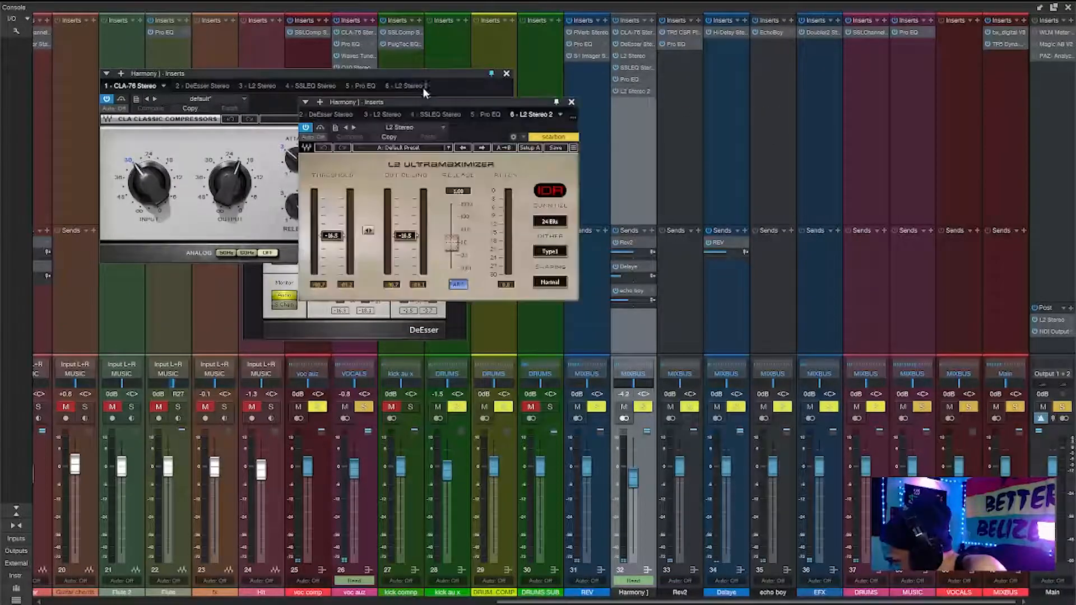
left_click(571, 102)
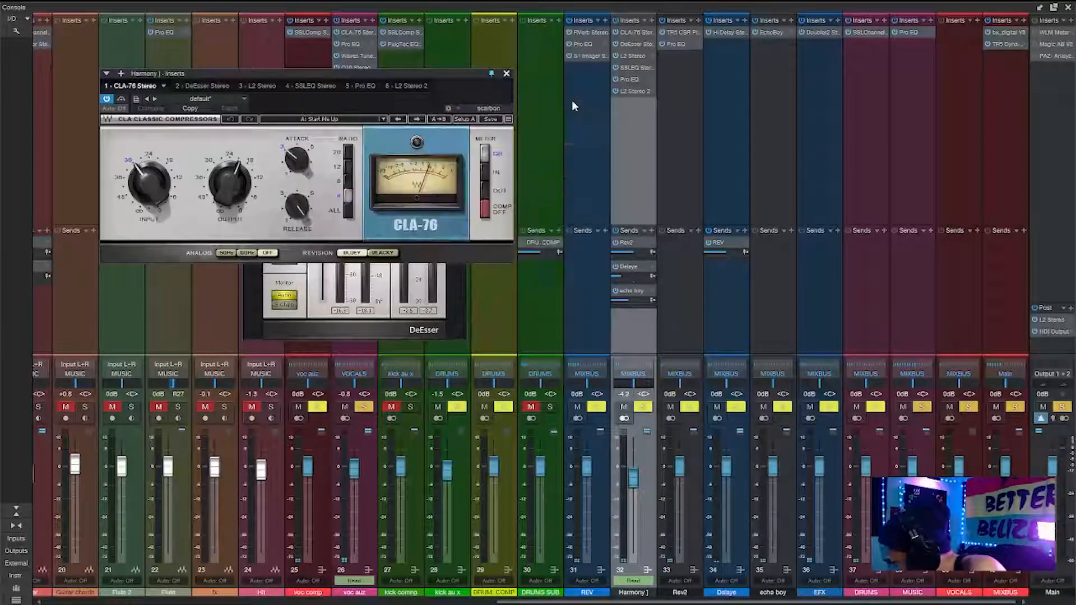
left_click(633, 56)
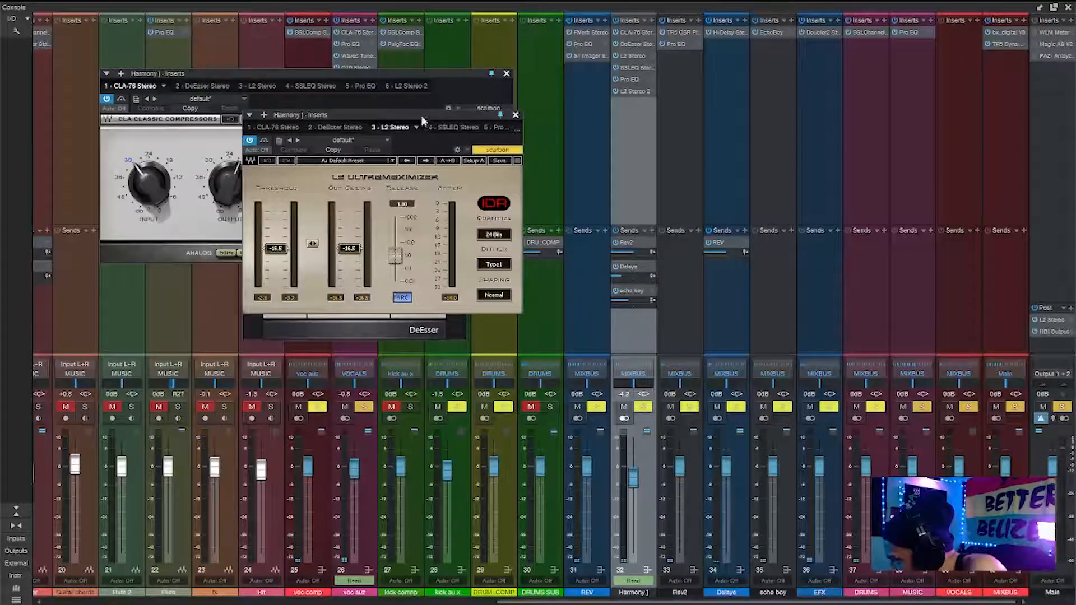
left_click_drag(421, 115, 842, 62)
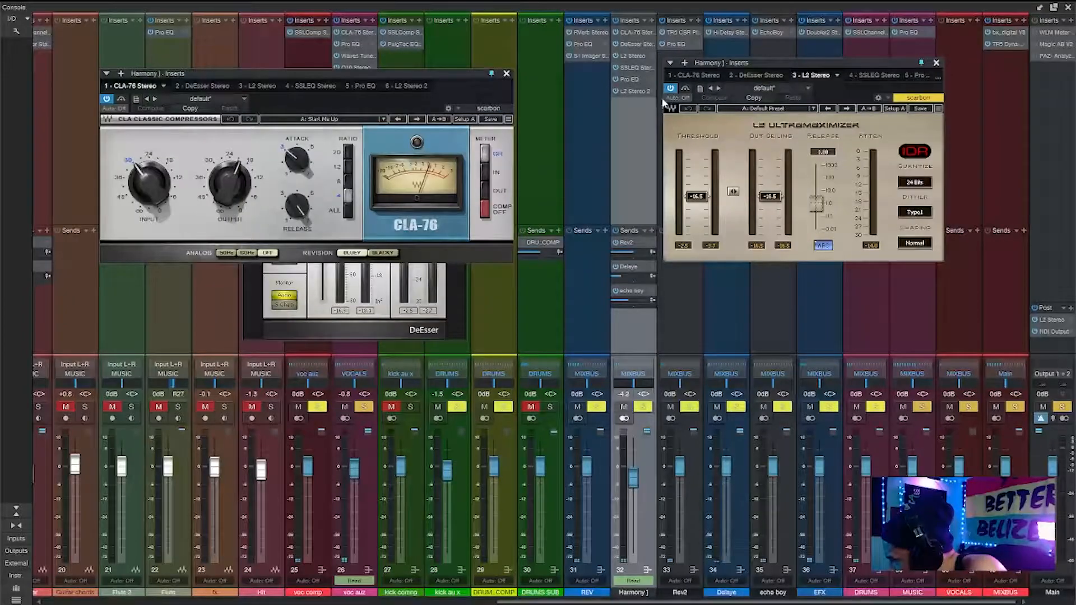
left_click(652, 92)
left_click(685, 227)
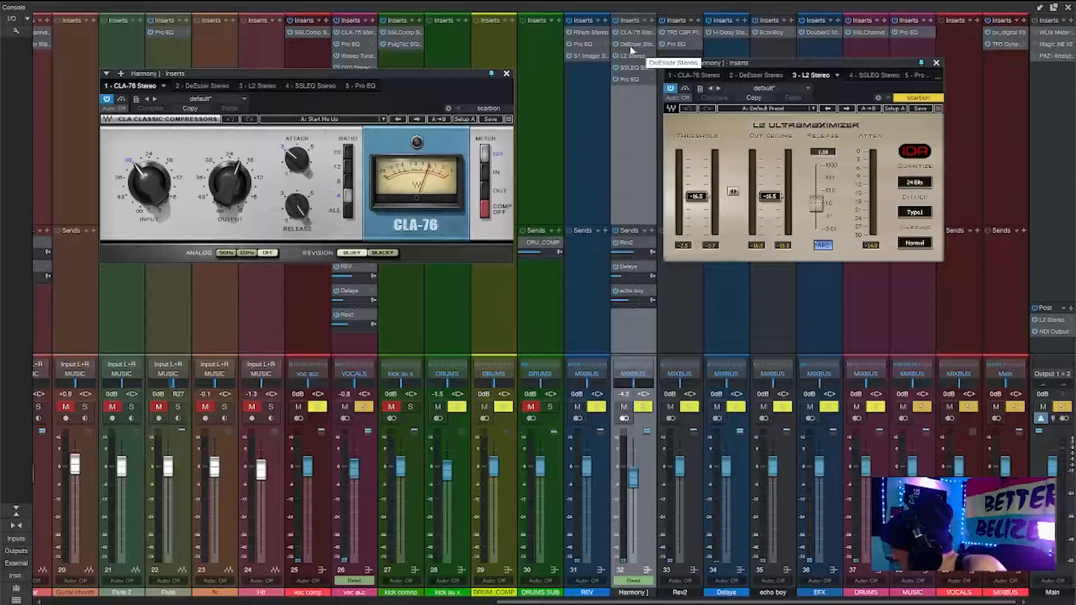
Show the SSLEQ Stereo and Pro EQ settings of the Harmony bus, arranging both plug-in windows so they can be read together.
left_click(632, 67)
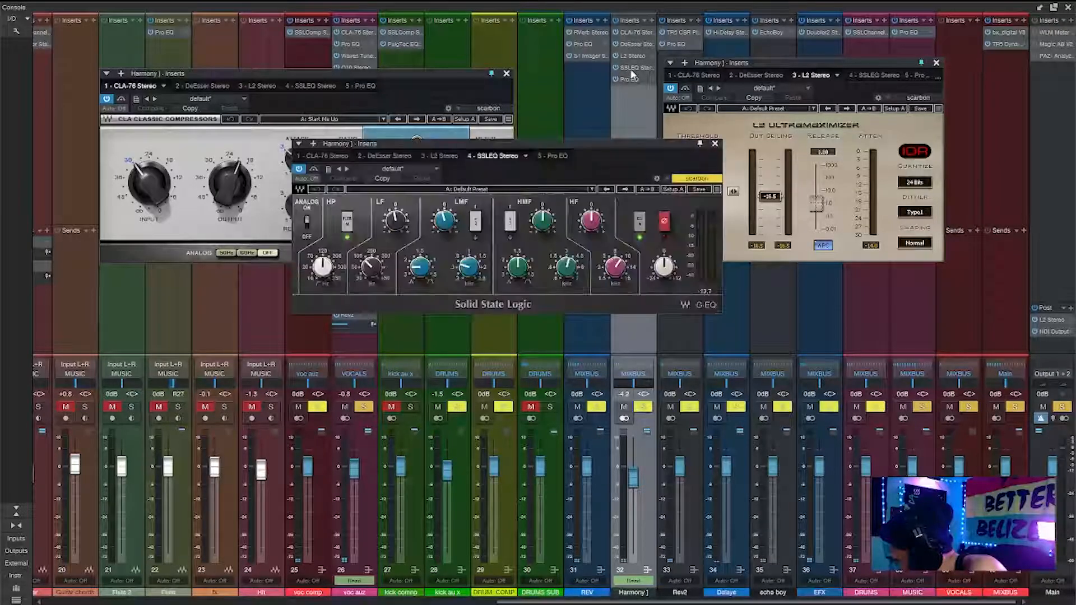
left_click(629, 80)
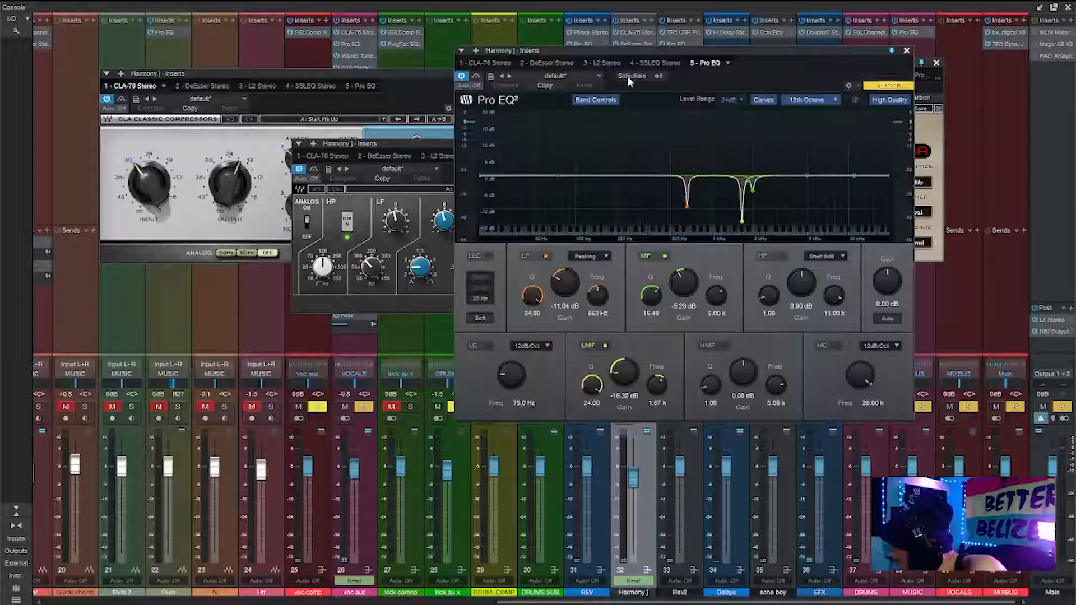
left_click_drag(852, 52, 839, 221)
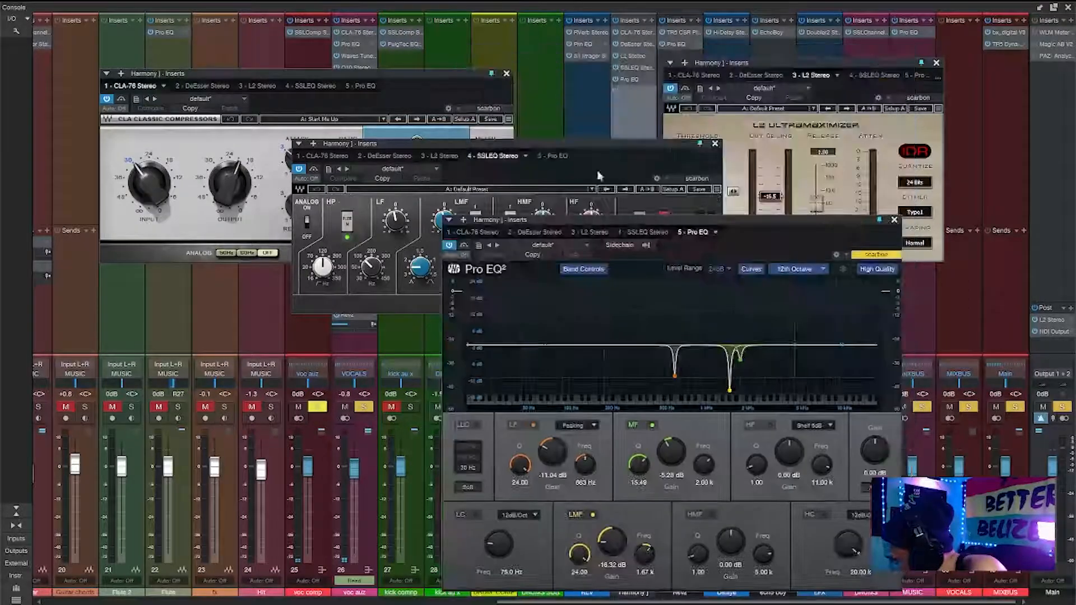
left_click_drag(517, 147, 330, 168)
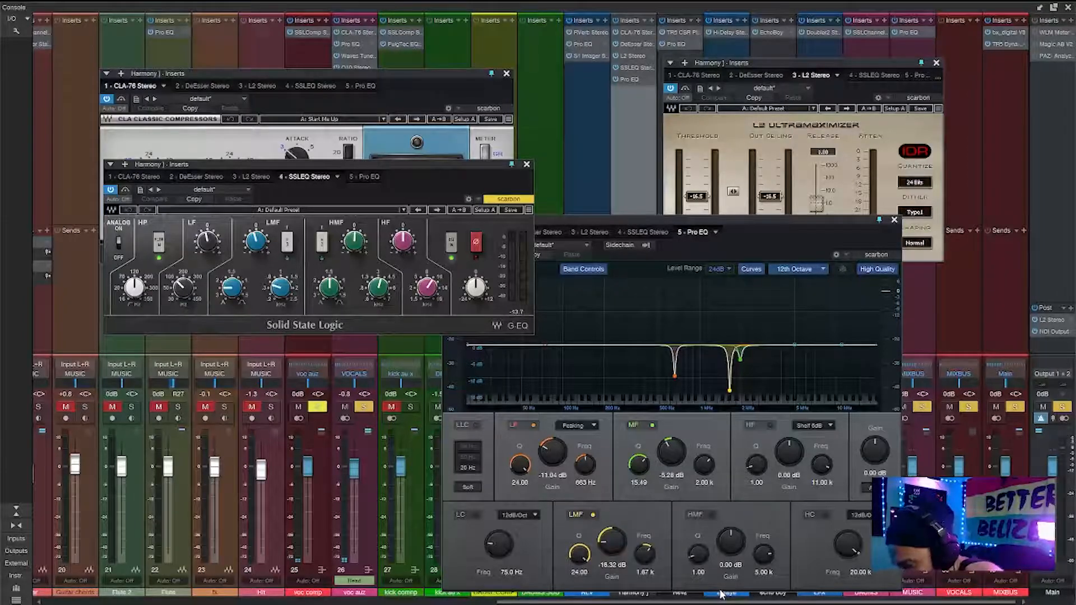
Return to the arrangement, close the Harmony bus's CLA-76 and Pro EQ windows, and set the playback position to bar 13.
left_click(1068, 8)
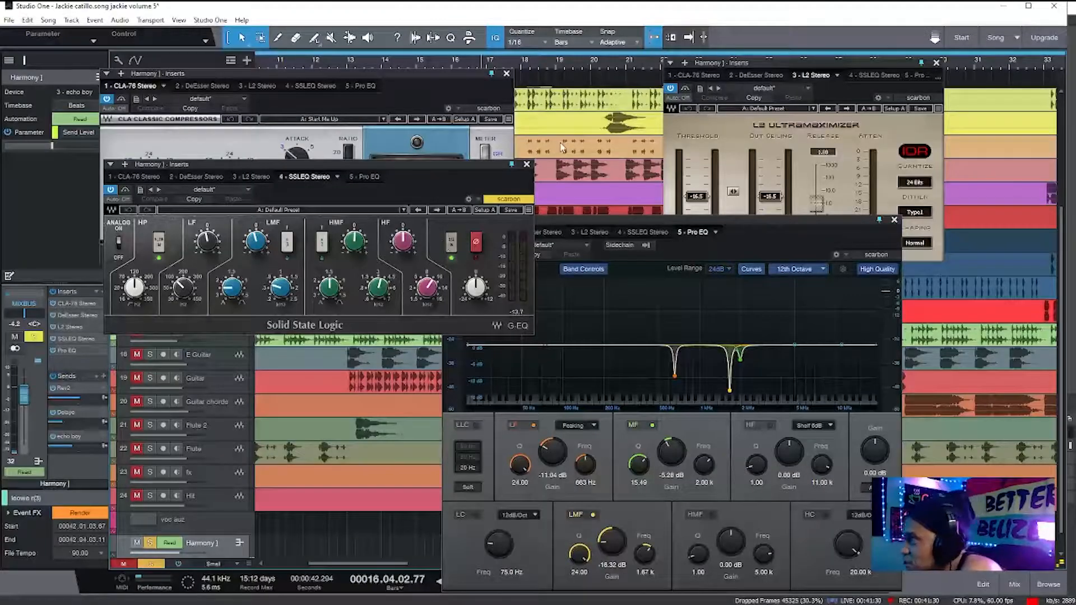
left_click(442, 81)
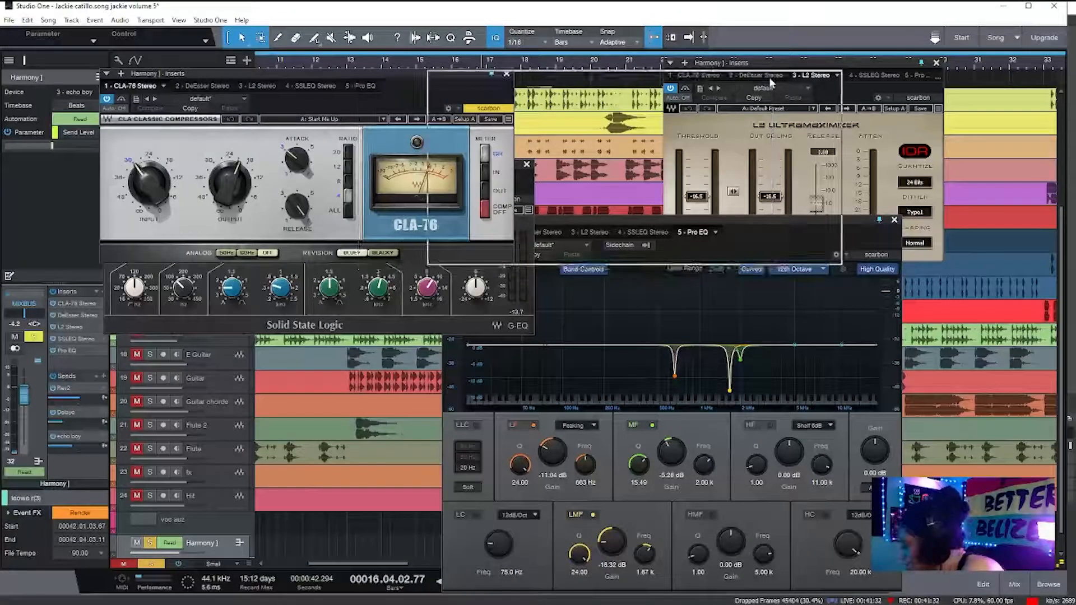
left_click_drag(441, 82, 769, 83)
left_click(348, 66)
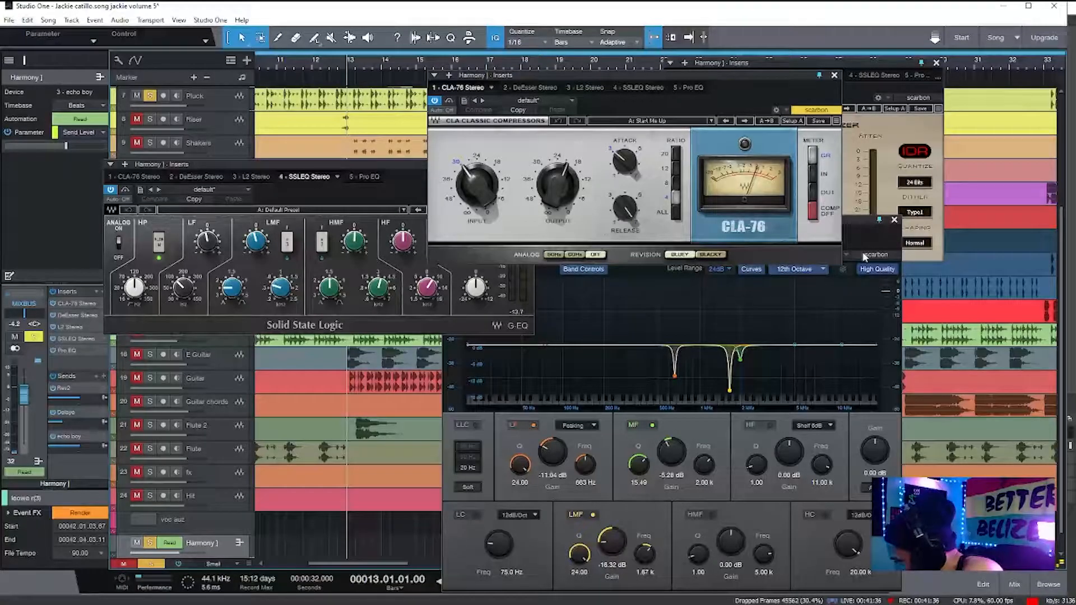
left_click(834, 76)
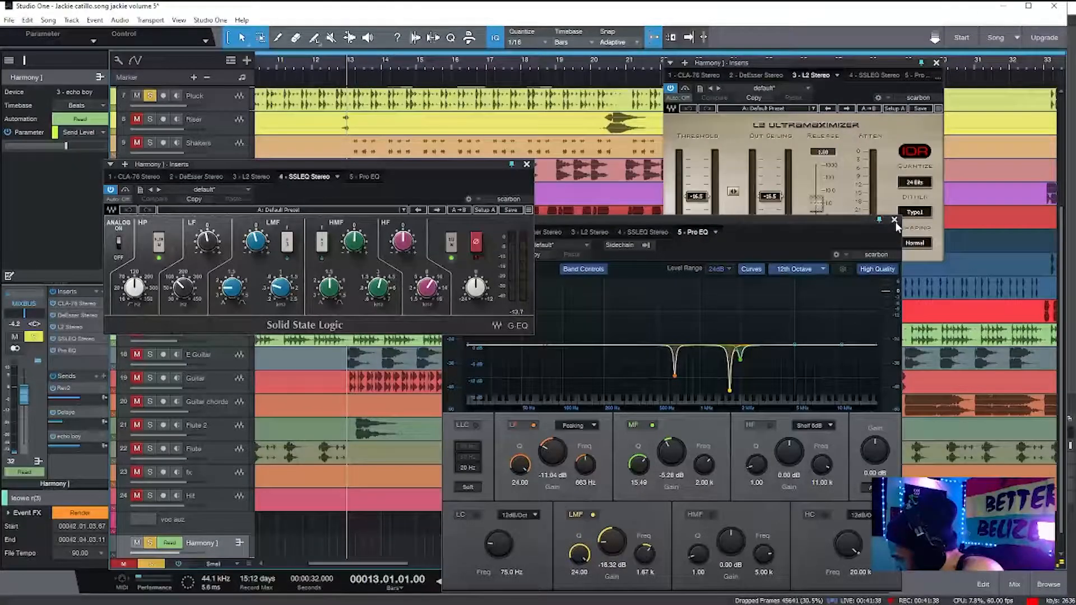
left_click(895, 220)
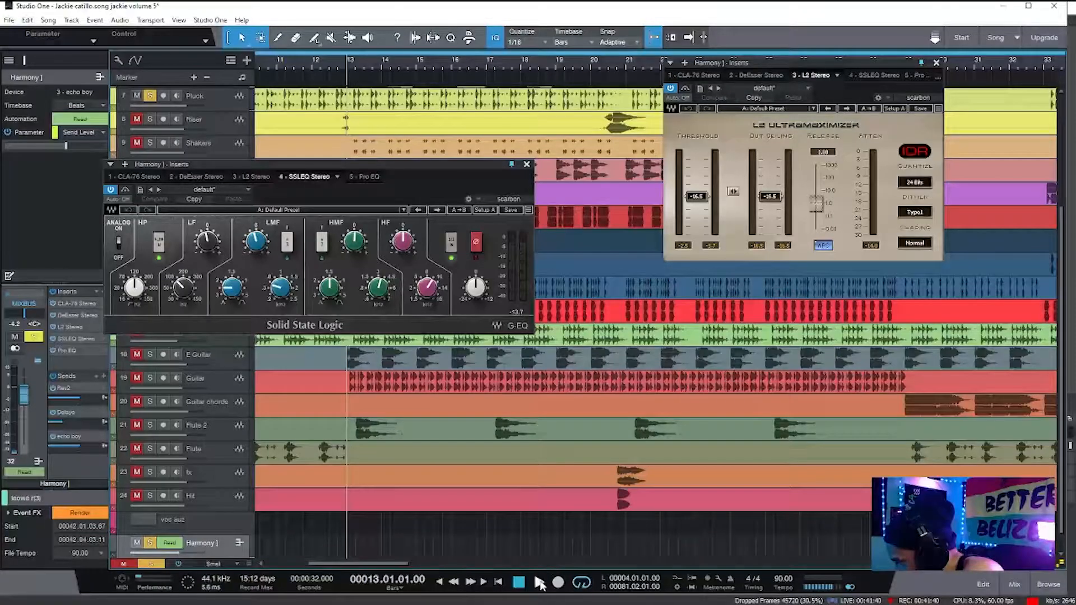
Play the harmonies from bar 13 while watching the L2 and SSLEQ windows, checking the Harmony bus levels in the mixing console.
left_click(540, 583)
scroll(1062, 335, "up", 1)
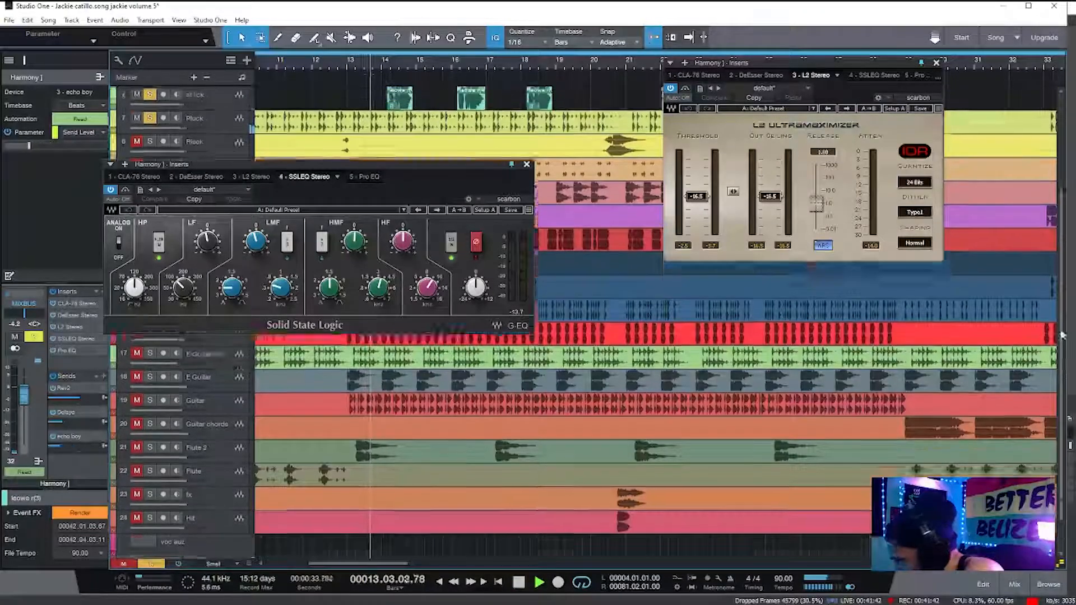
scroll(1062, 335, "up", 6)
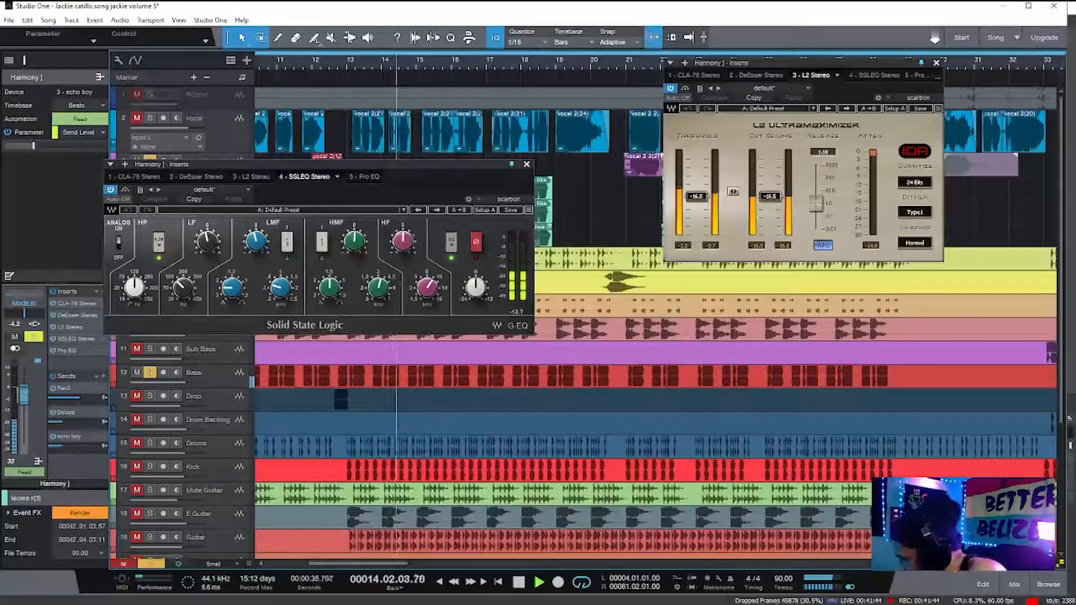
key("F3")
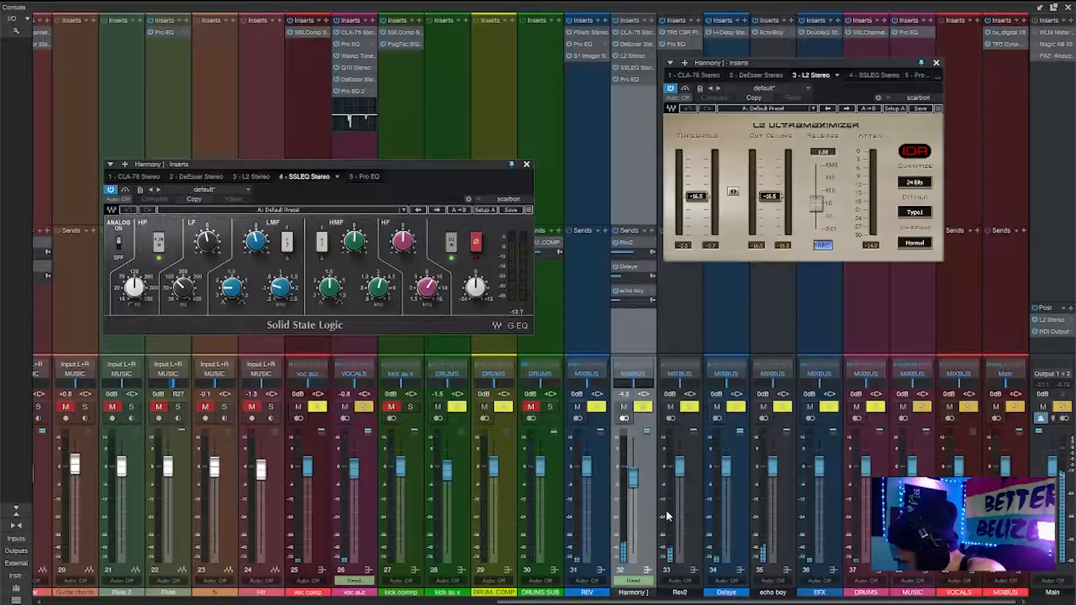
left_click(1068, 8)
left_click_drag(399, 166, 636, 155)
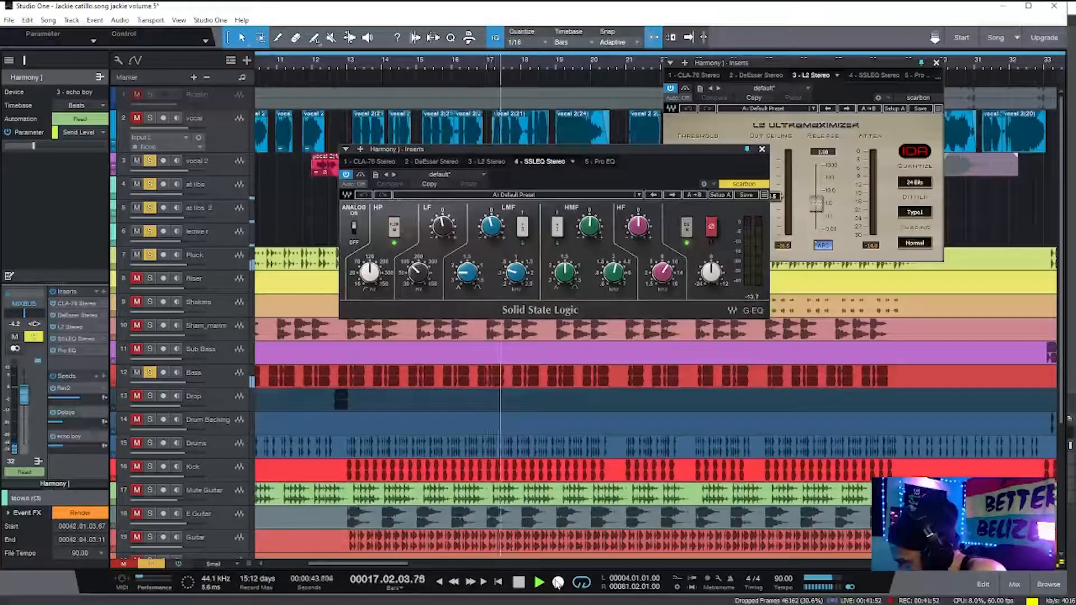
Mute the Pluck track and audition the harmonies again, closing the SSLEQ window during playback.
key("space")
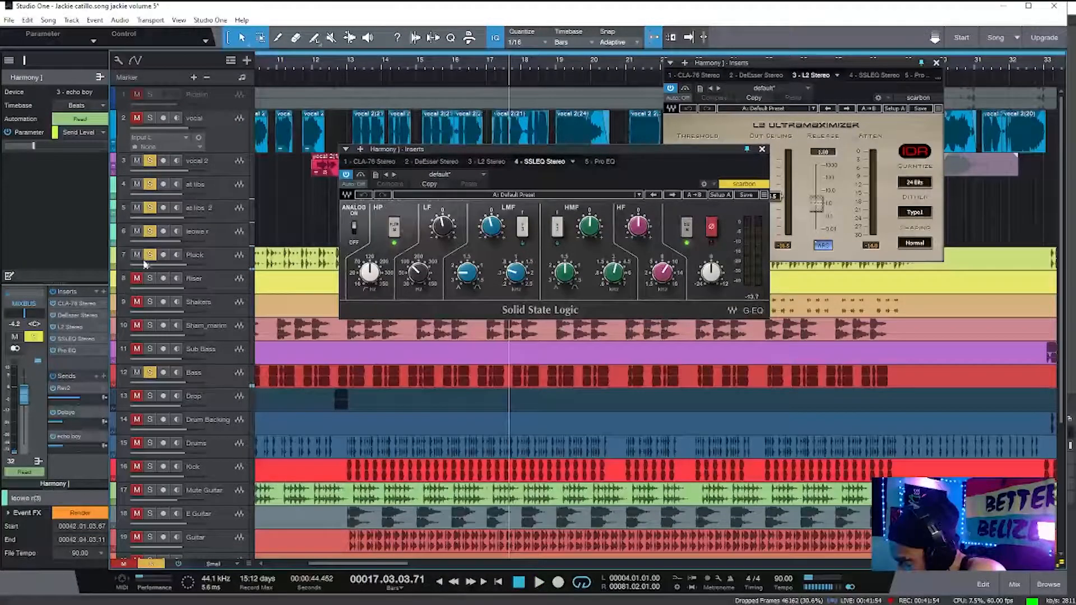
left_click(538, 584)
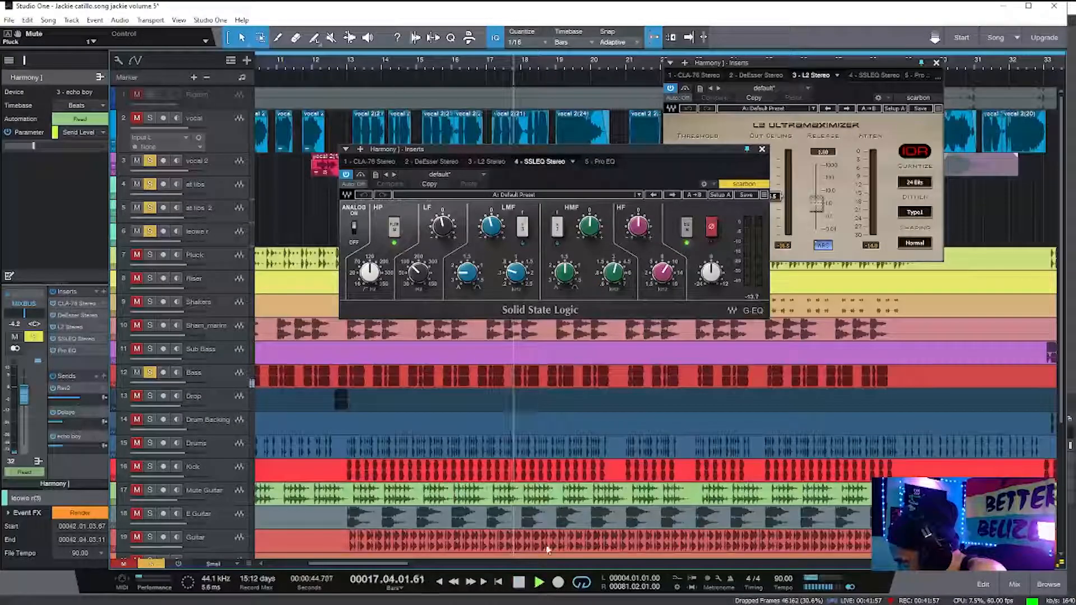
left_click(762, 149)
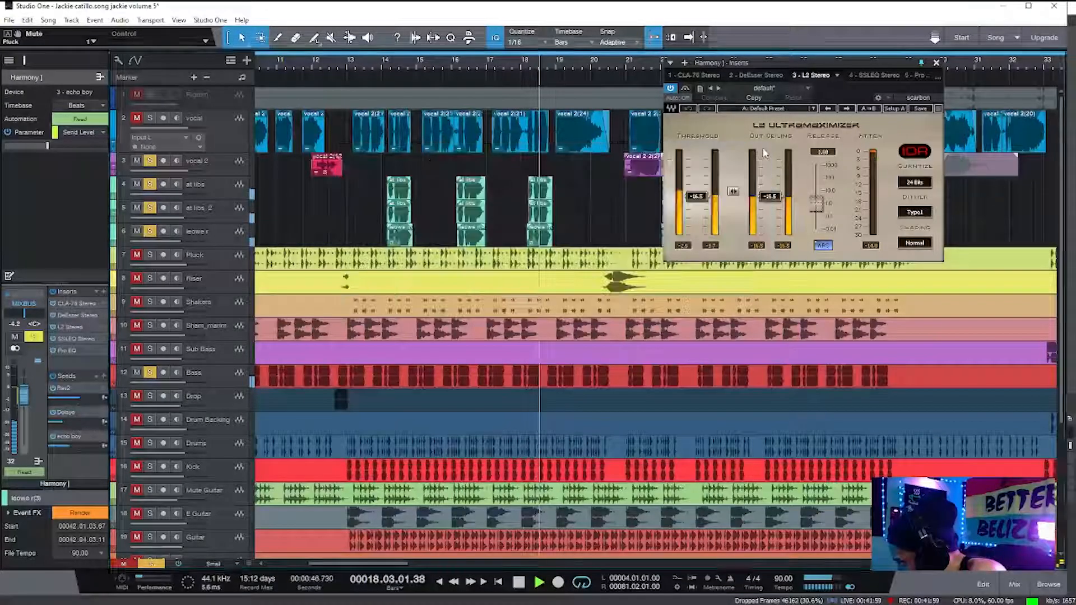
left_click(519, 583)
Inspect the TR5 CSR Plate reverb and H-Delay plug-ins fed by the Harmony bus's Rev2 and Delays sends.
left_click(1020, 584)
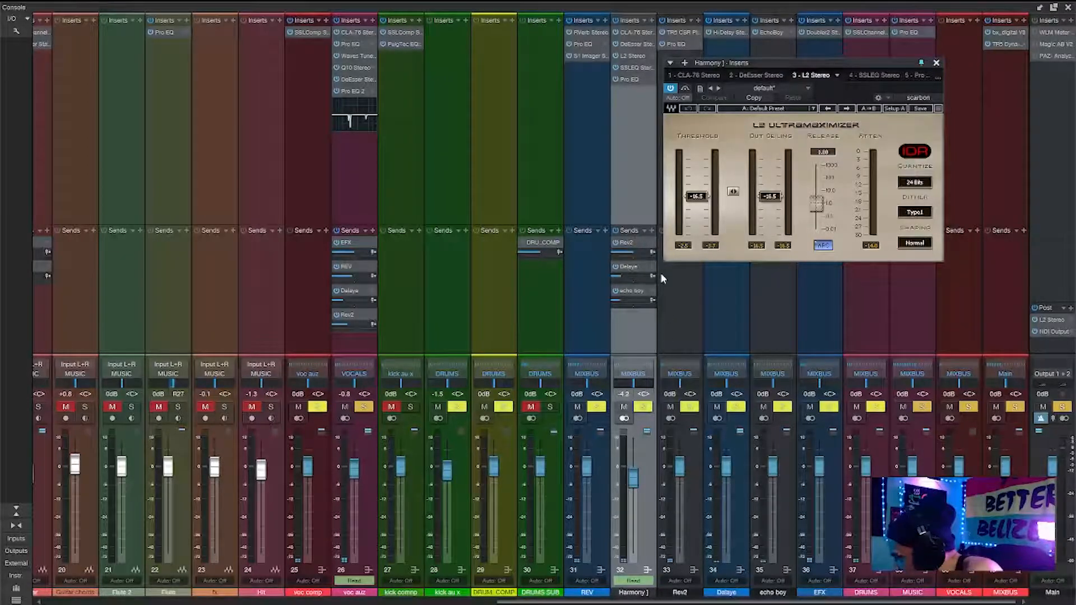
double_click(631, 242)
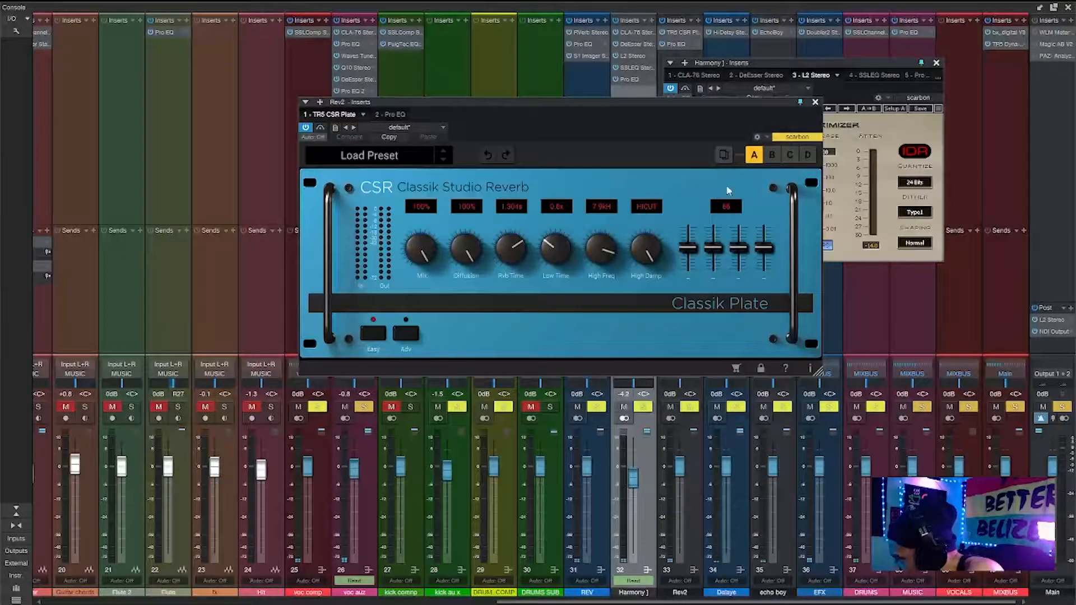
left_click(816, 103)
double_click(628, 273)
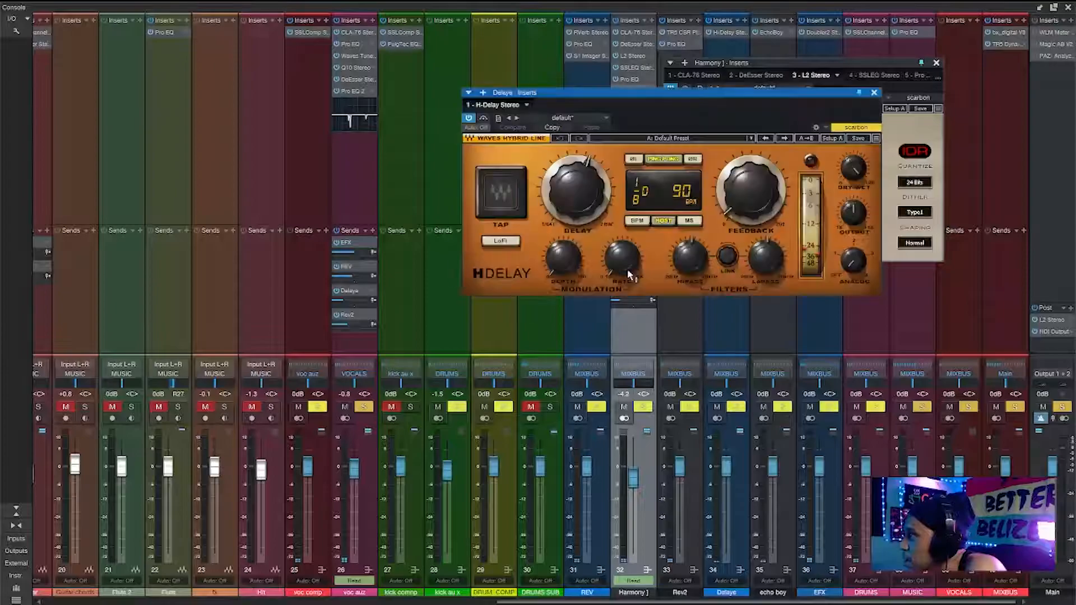
left_click(875, 93)
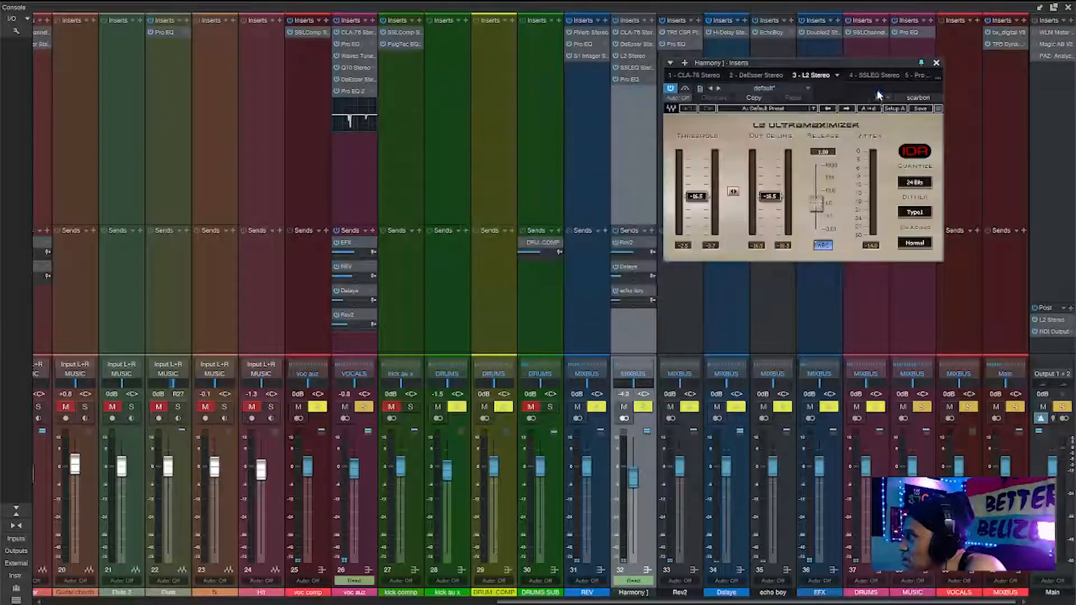
Show the EchoBoy plug-in fed by the Harmony bus's echo boy send and bring its window back over the arrangement.
double_click(626, 292)
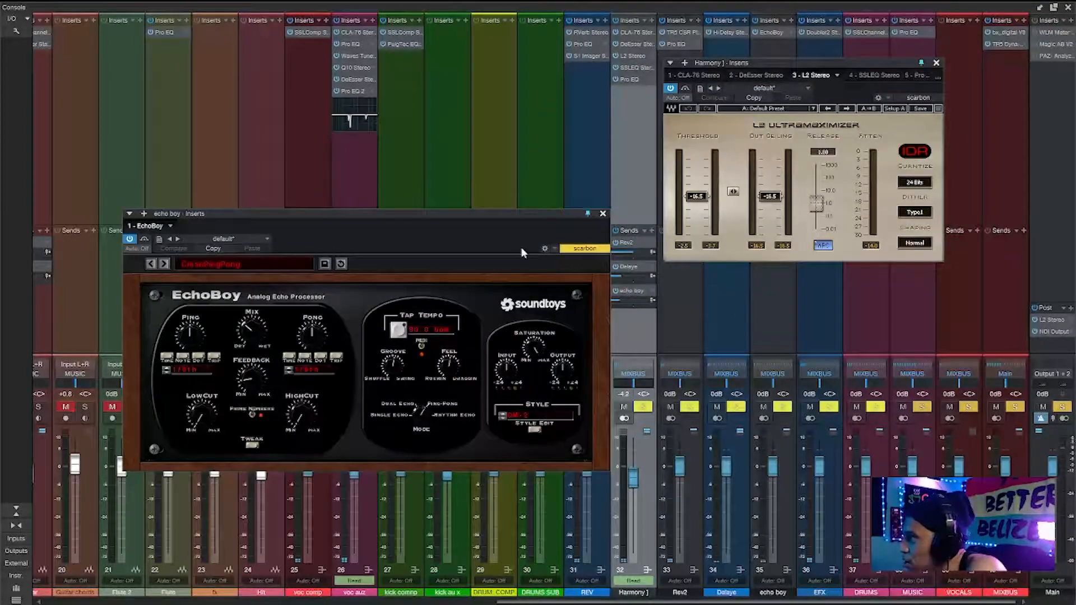
left_click_drag(474, 235, 615, 105)
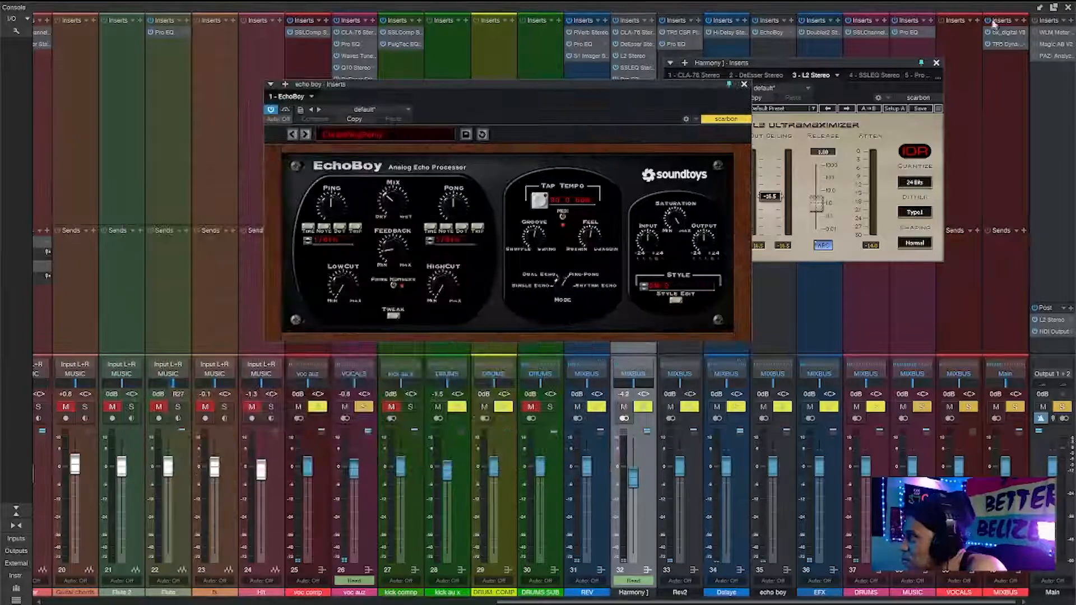
left_click(1067, 7)
Play the harmonies through EchoBoy from around bar 14 while browsing its available echo styles.
left_click(405, 60)
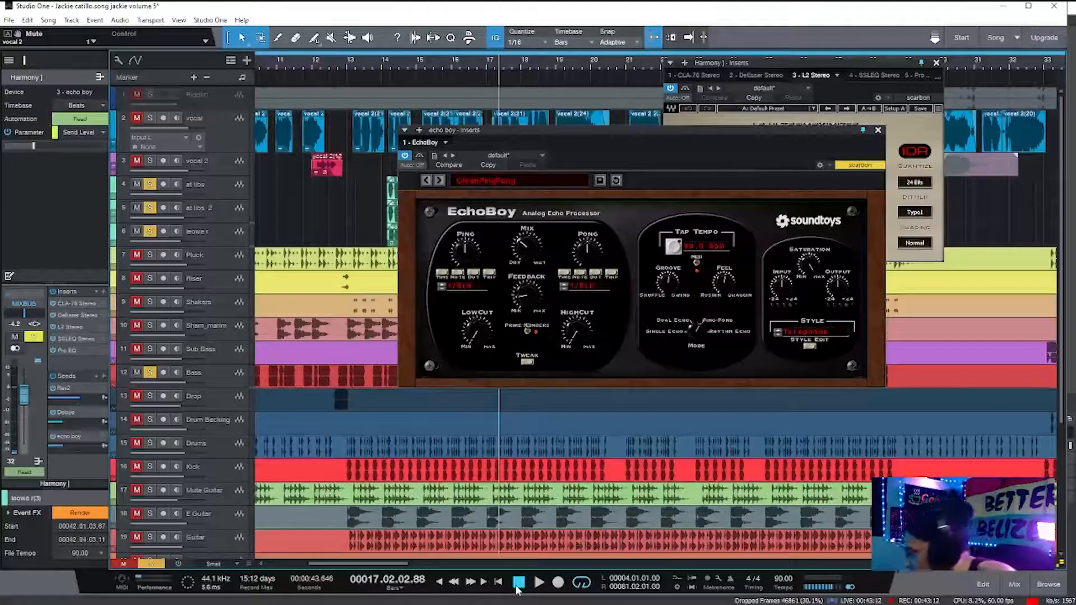
left_click(807, 332)
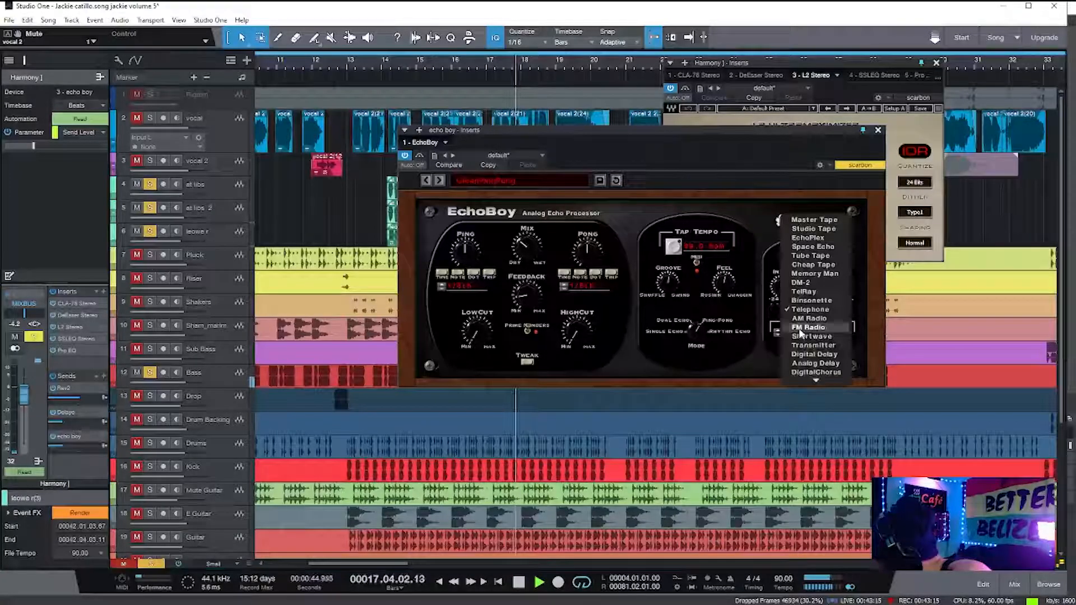
left_click(814, 378)
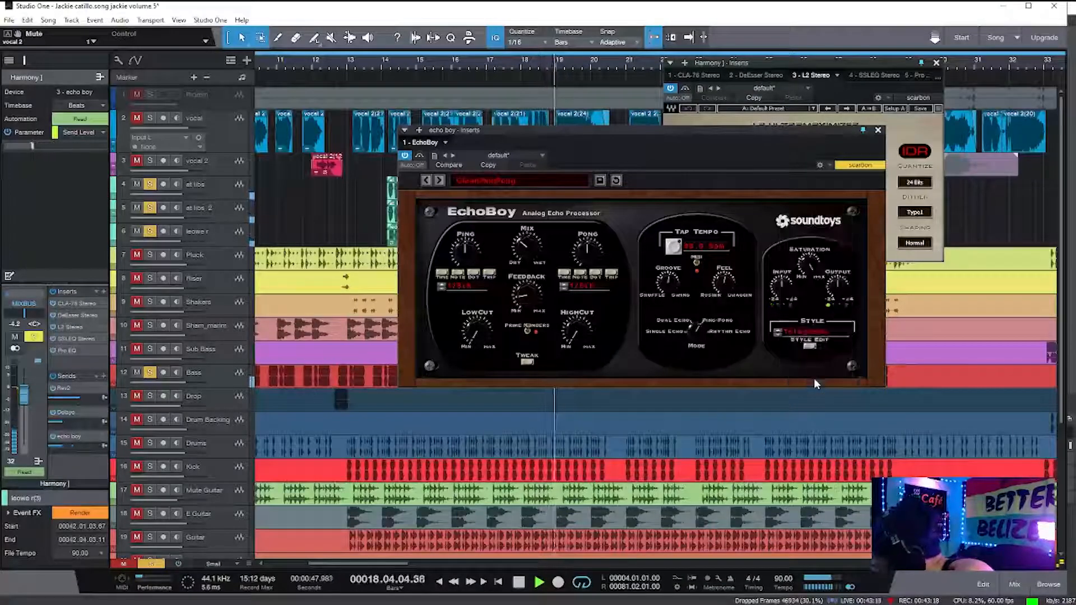
left_click(804, 331)
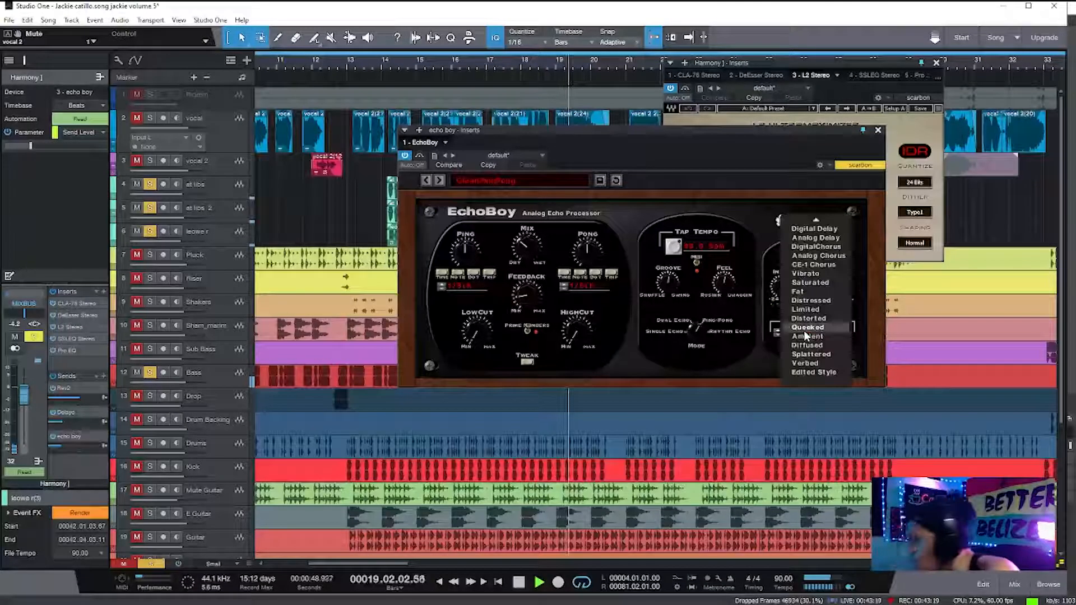
left_click(825, 379)
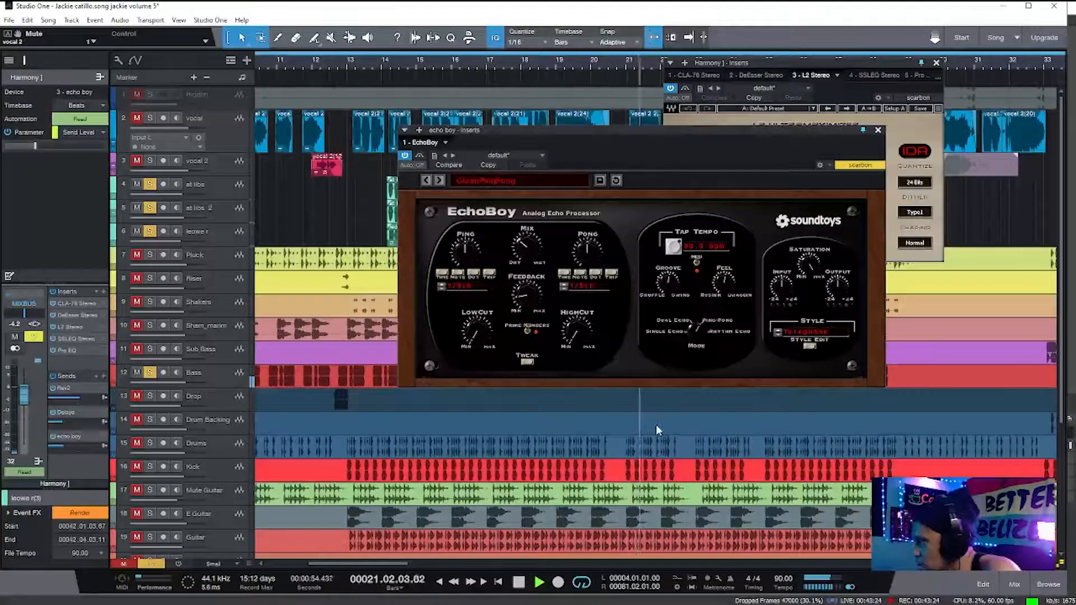
left_click(520, 582)
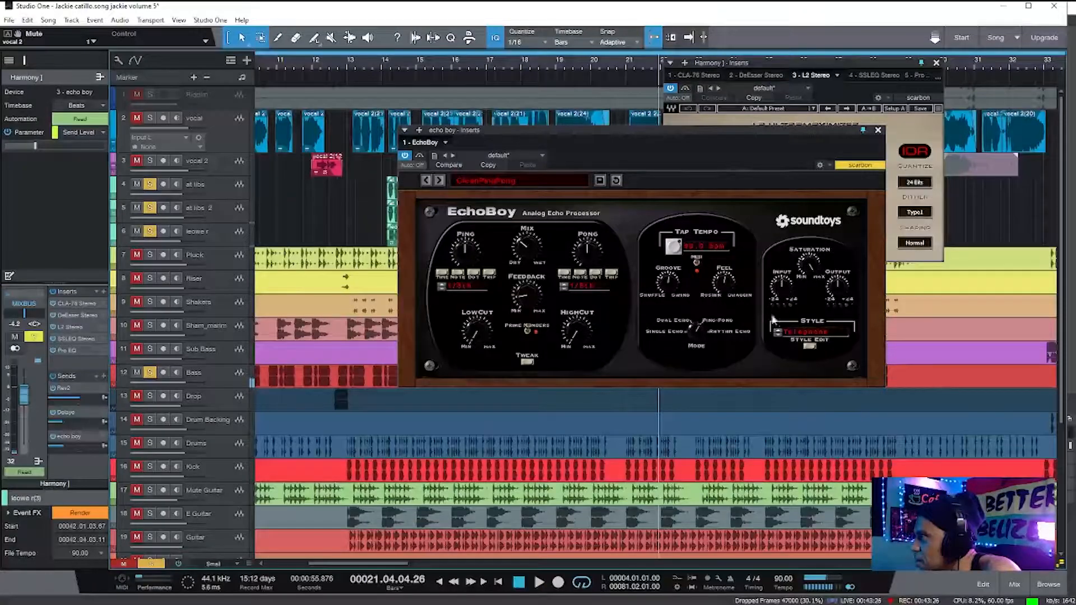
Set EchoBoy's style to DM-2 and audition the harmonies with it from around bar 14.
left_click(805, 336)
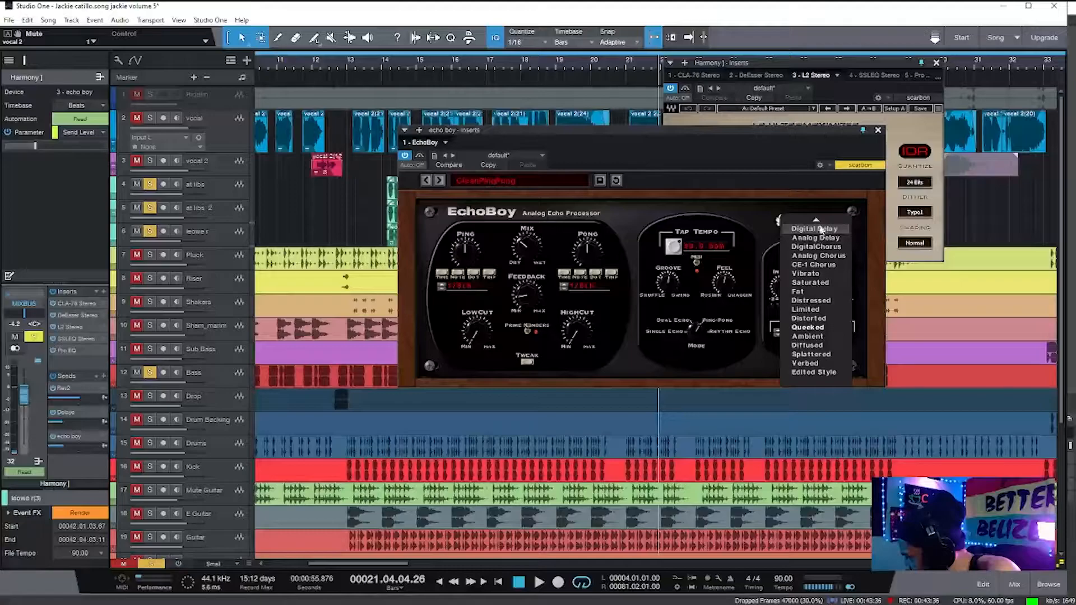
scroll(818, 252, "up", 5)
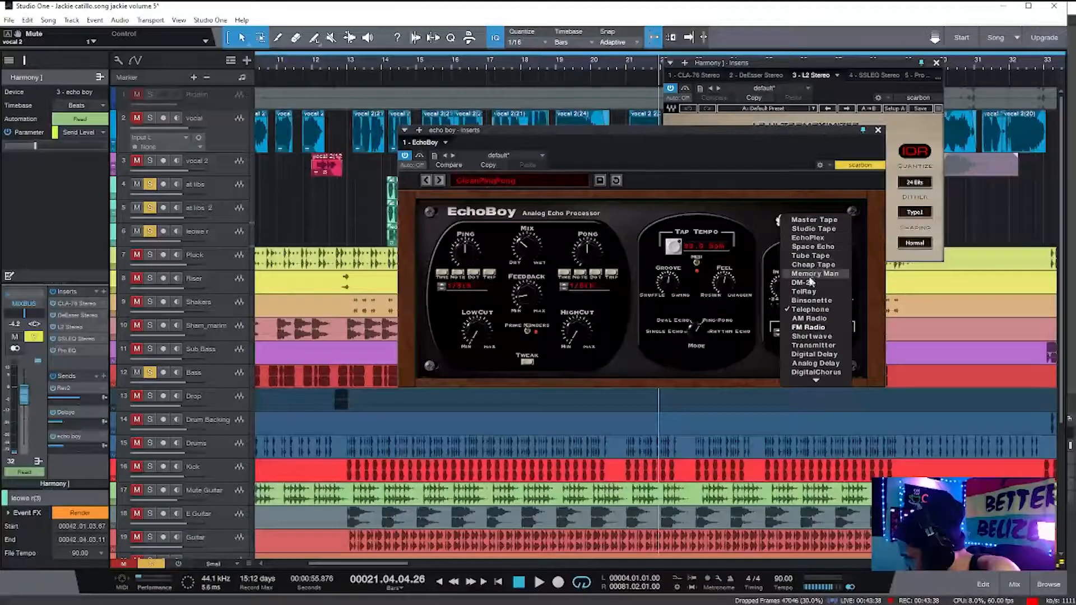
left_click(807, 282)
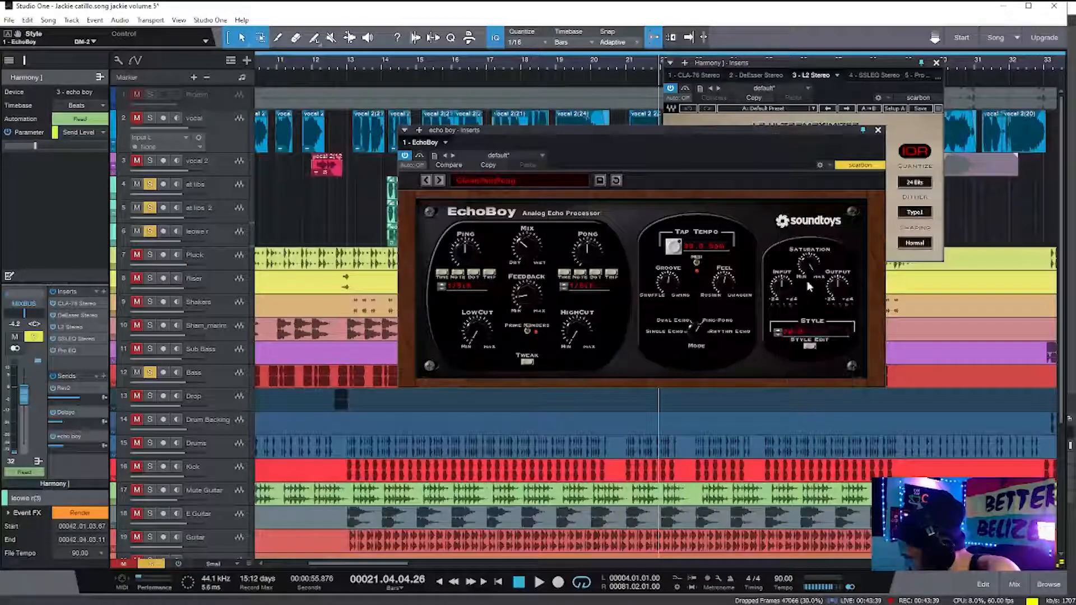
left_click(395, 69)
left_click(539, 583)
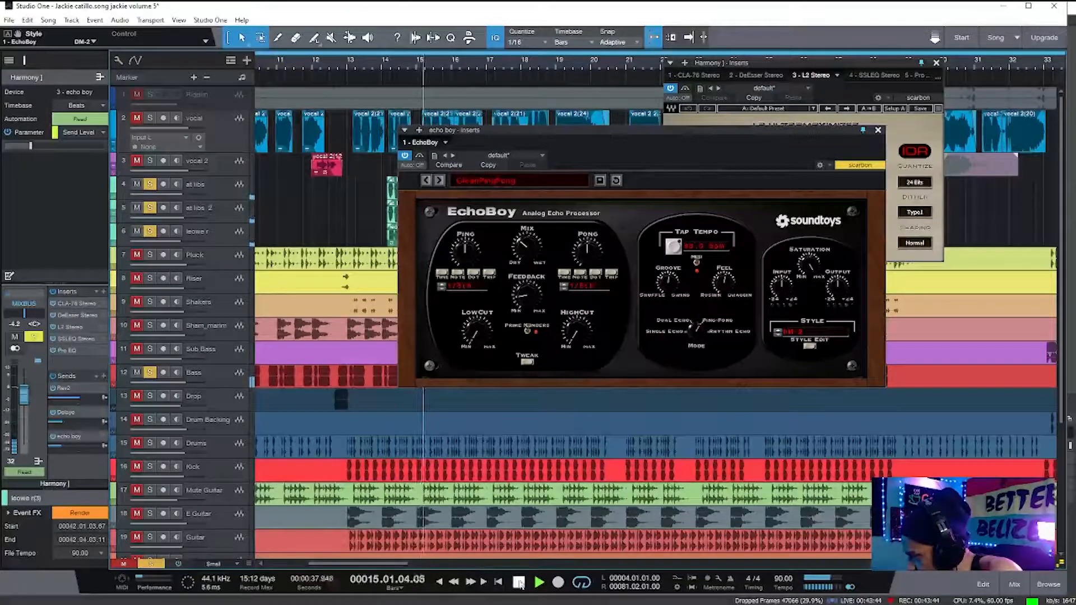
left_click(521, 584)
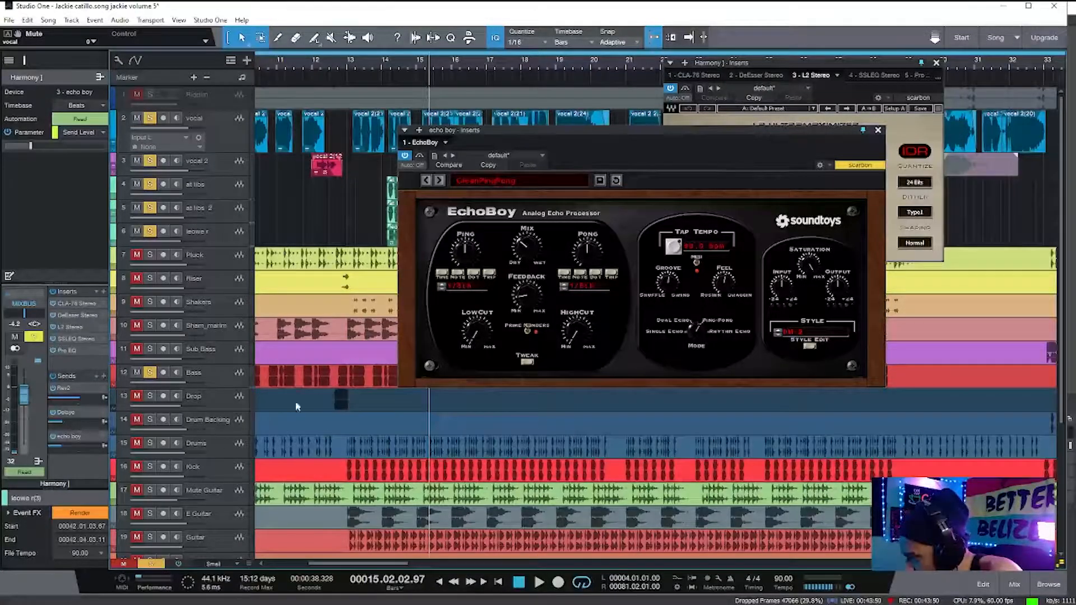
Unmute the Hit, fx, Flute, Flute 2, Drum Backing, Drums and Kick tracks to build the arrangement during playback.
scroll(1068, 286, "down", 5)
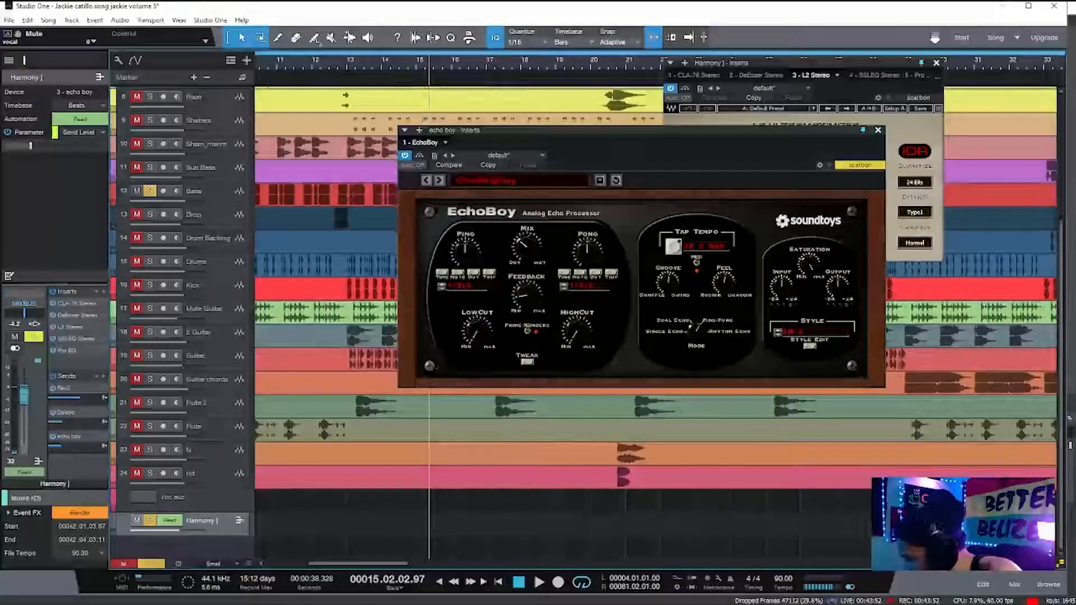
left_click_drag(136, 476, 125, 428)
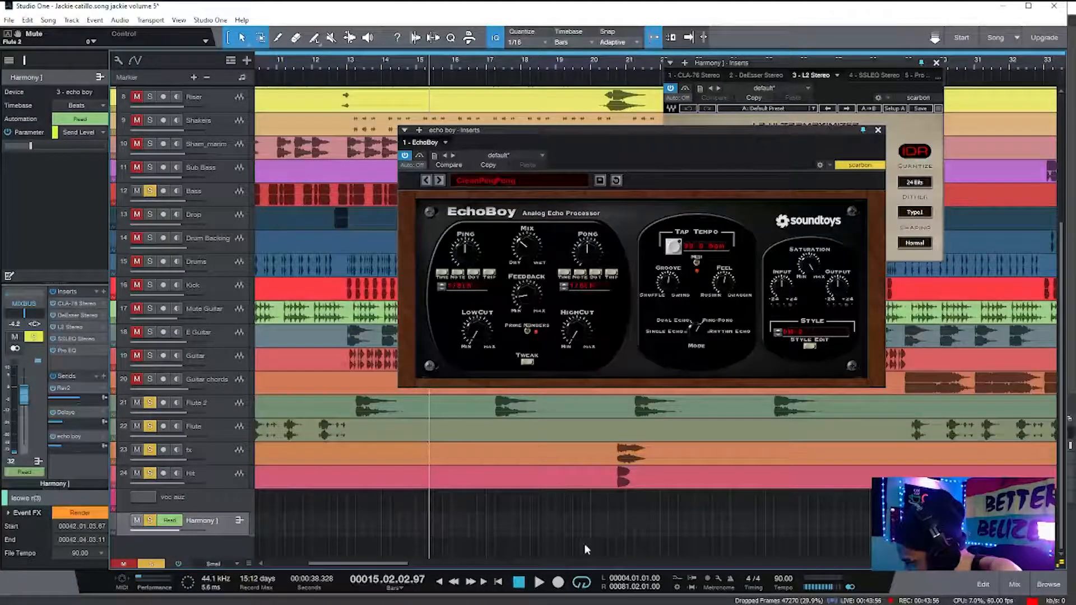
left_click(139, 240)
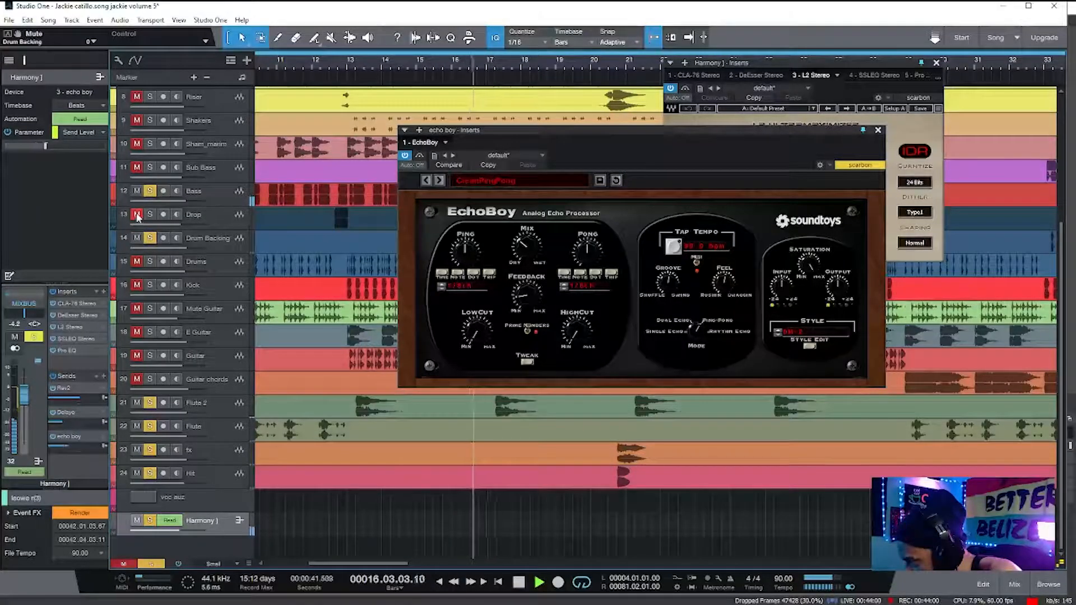
left_click(139, 263)
left_click(138, 287)
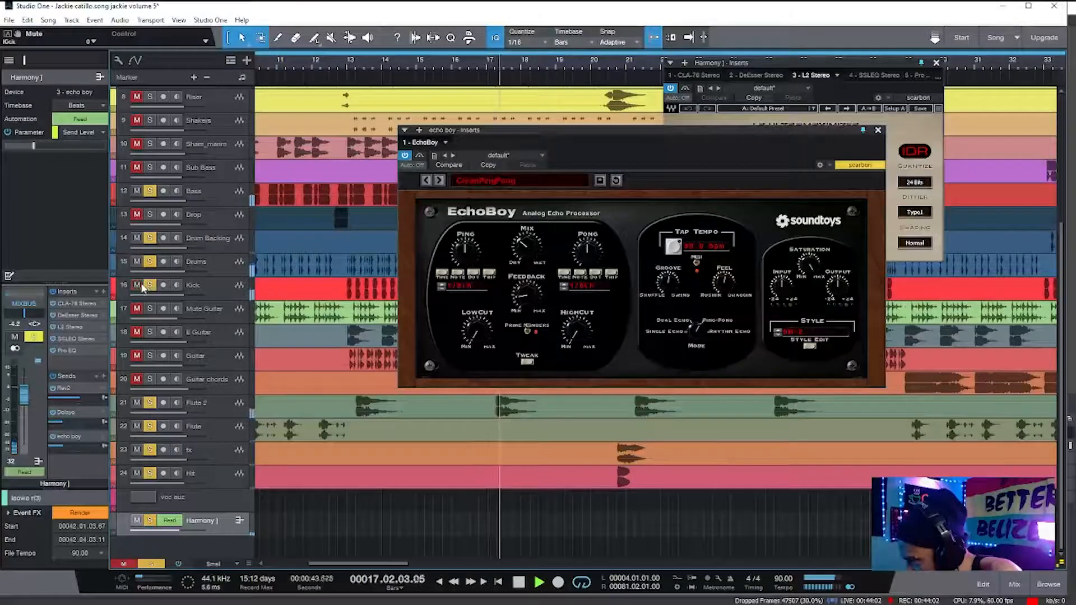
Select the Kick track and close the EchoBoy and L2 plug-in windows to clear the arrangement.
left_click(208, 291)
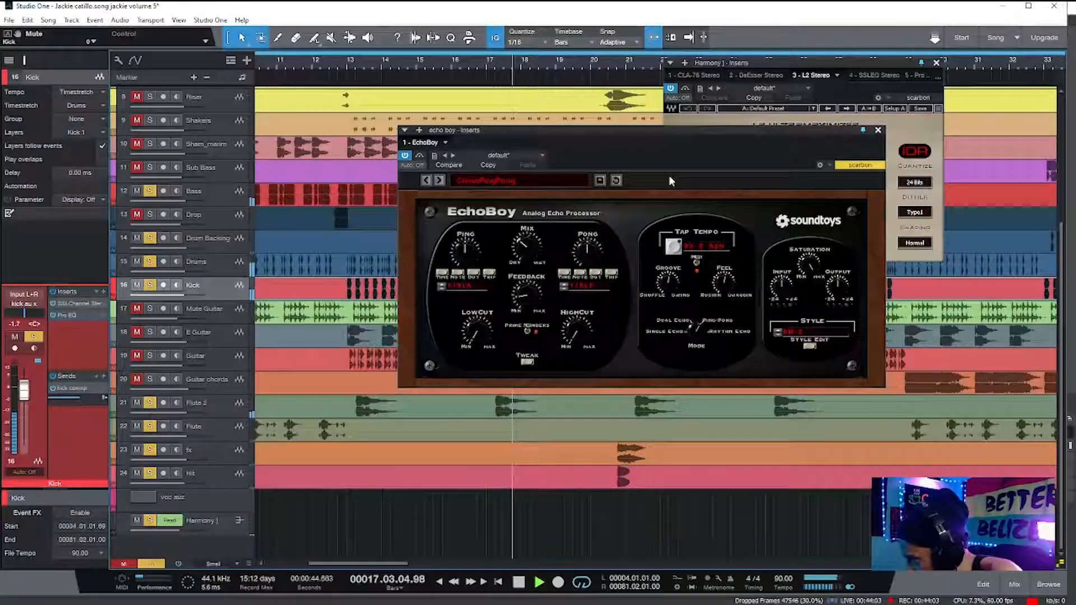
left_click(875, 131)
left_click(935, 63)
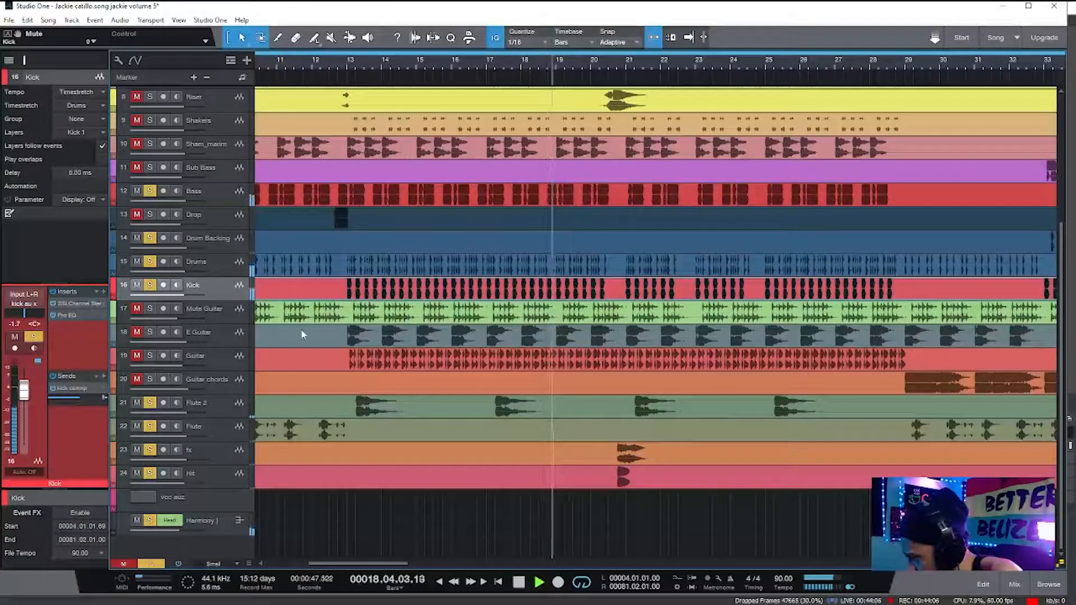
Unmute the Drop track and select the Sham_marim track while the song plays.
left_click(137, 215)
left_click(210, 149)
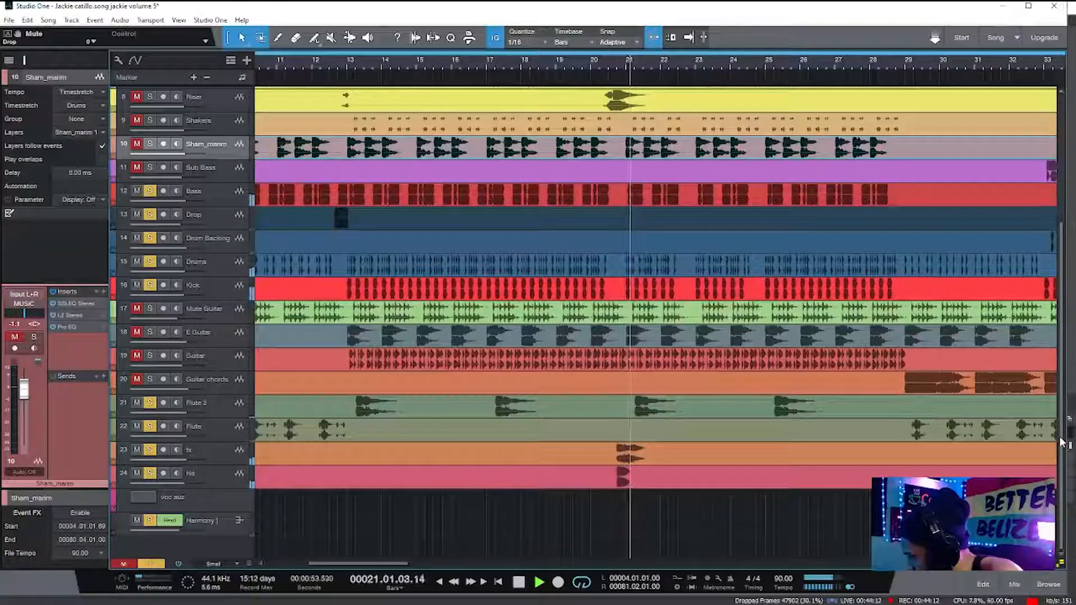
scroll(1067, 235, "up", 5)
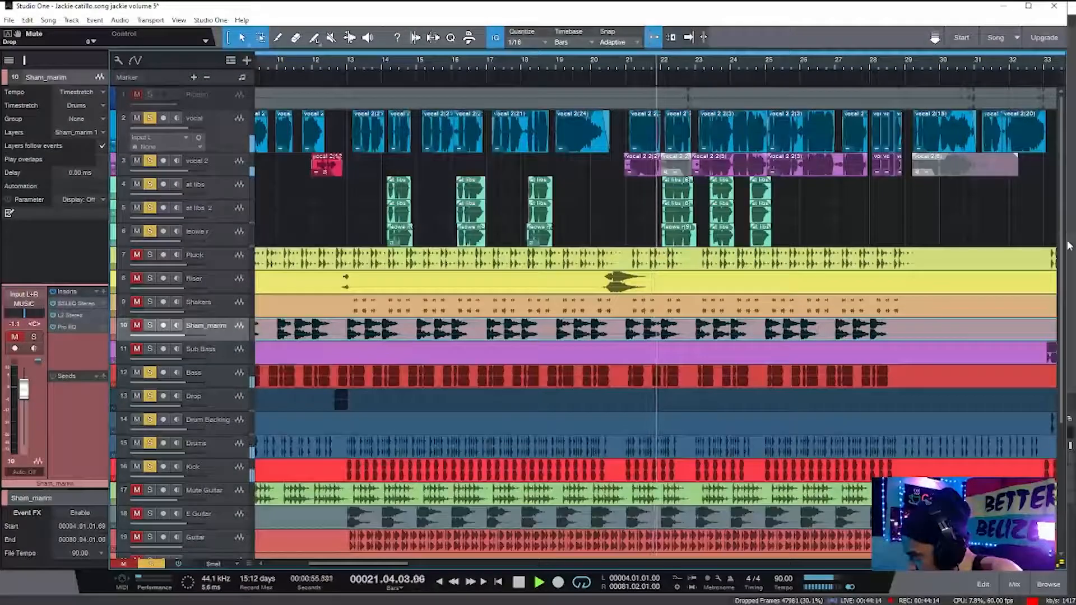
scroll(1068, 235, "down", 5)
Look over the console channels from the instrument tracks through to the buses and effect returns during playback.
left_click(1015, 584)
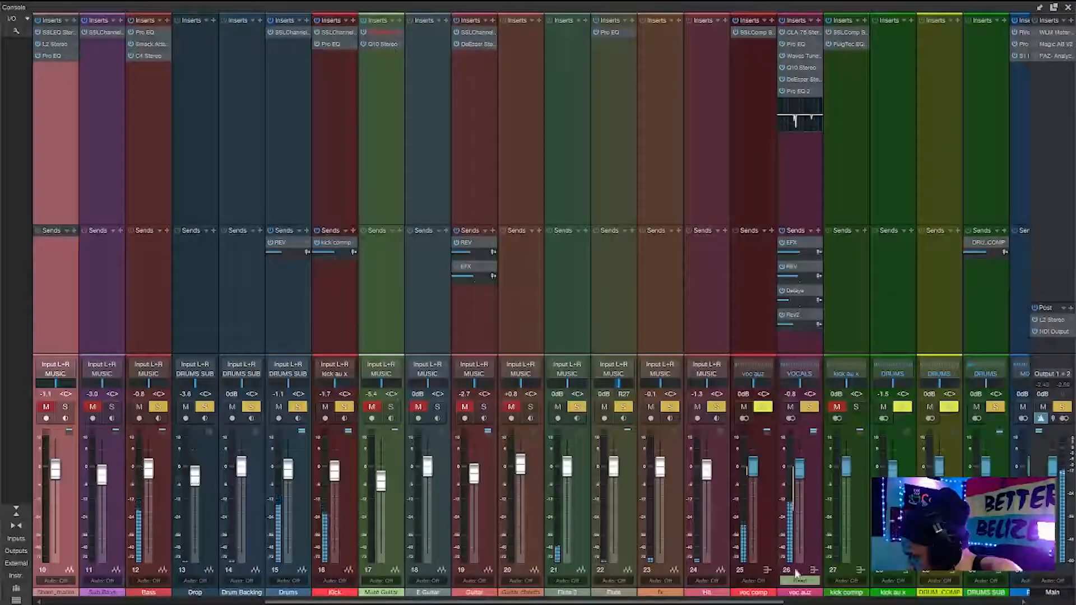
scroll(994, 287, "right", 5)
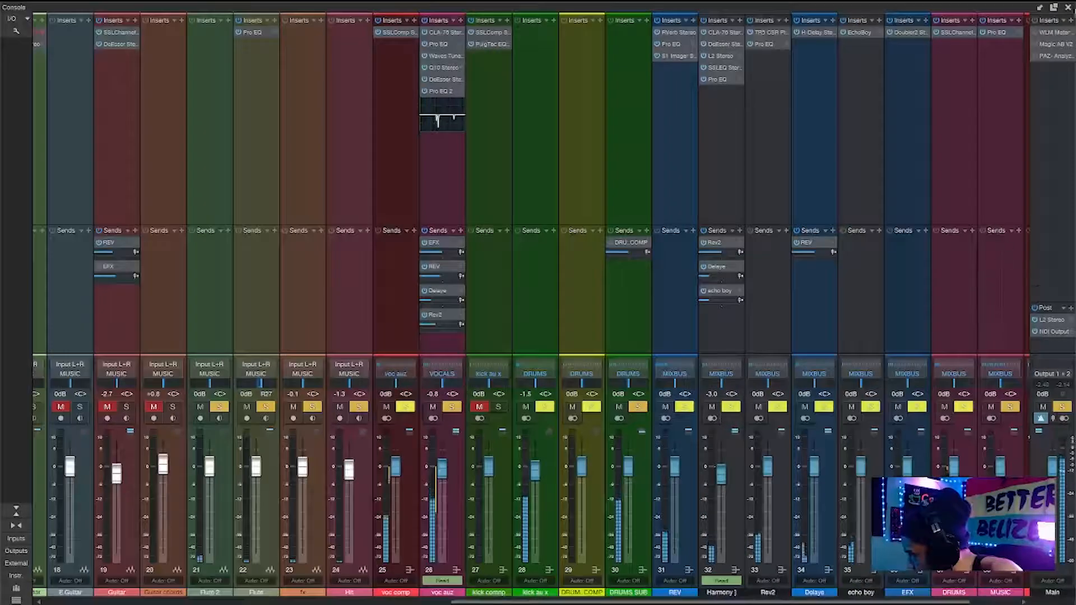
left_click(1068, 7)
Show track automation and enlarge the Harmony bus's echo boy send-level lane around bars 22 to 27, with playback stopped.
key("a")
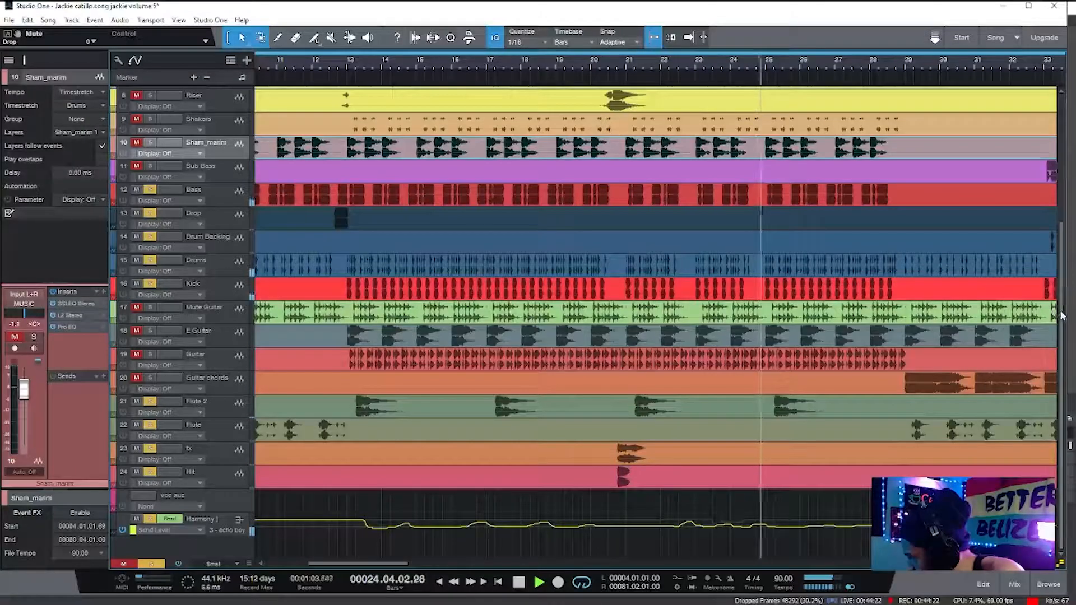
key("e")
key("e")
key("e")
key("e")
key("e")
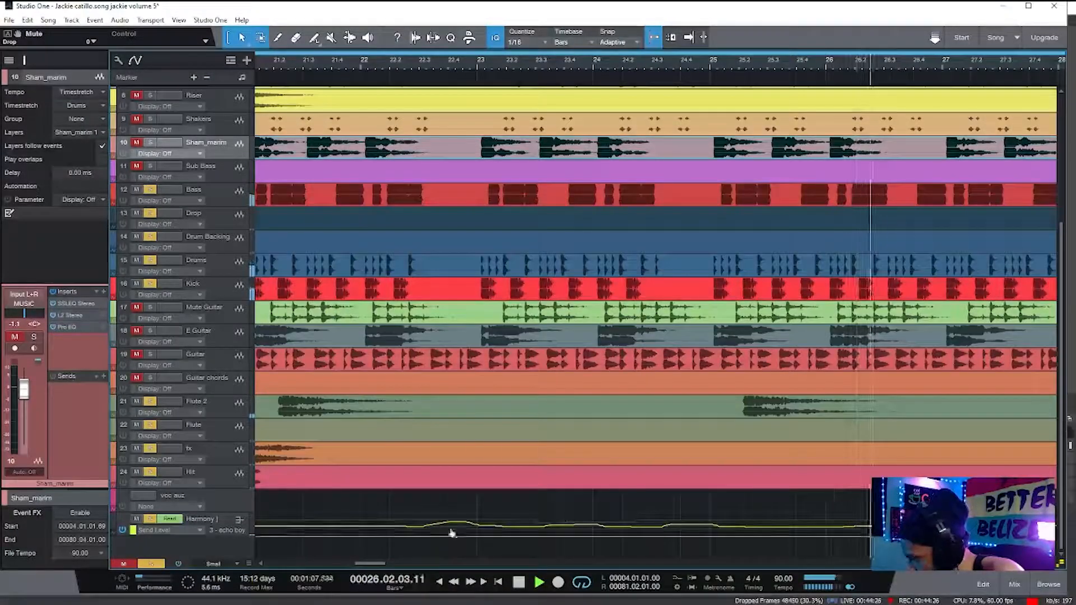
left_click_drag(251, 539, 240, 563)
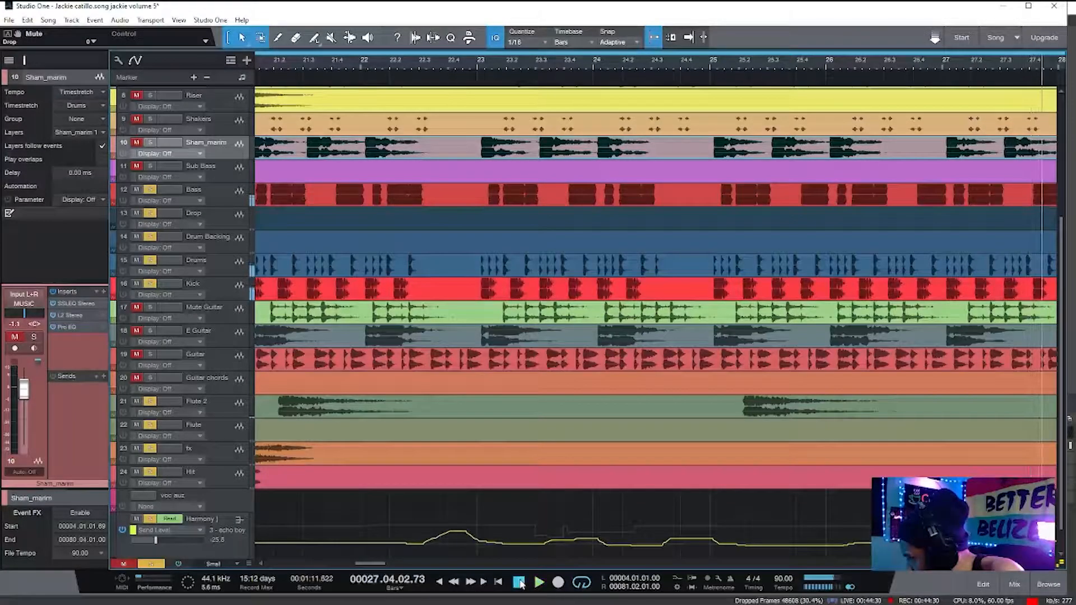
scroll(1065, 361, "down", 1)
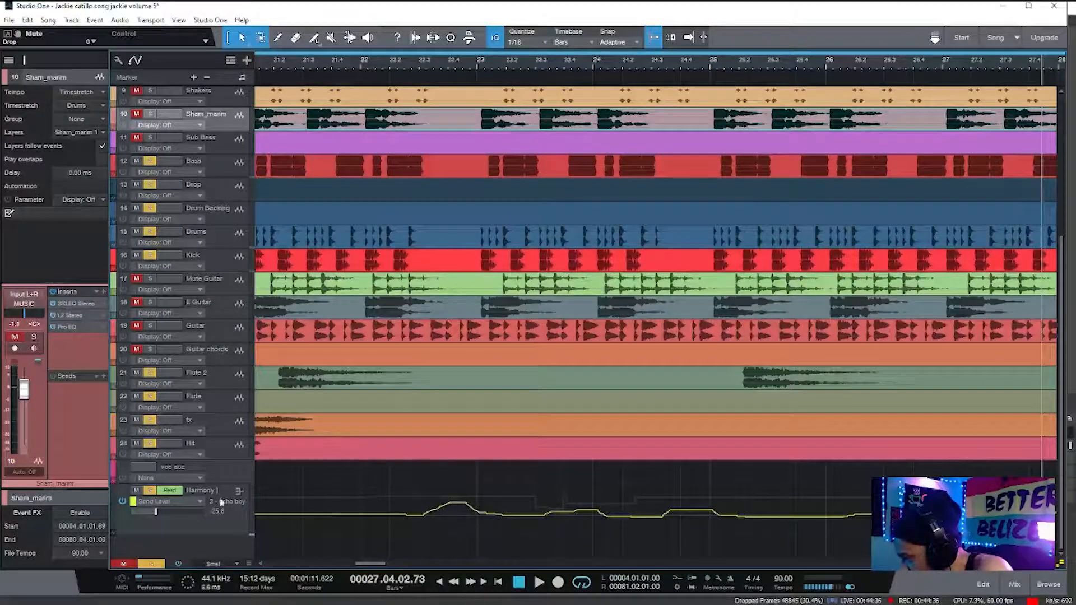
left_click(216, 529)
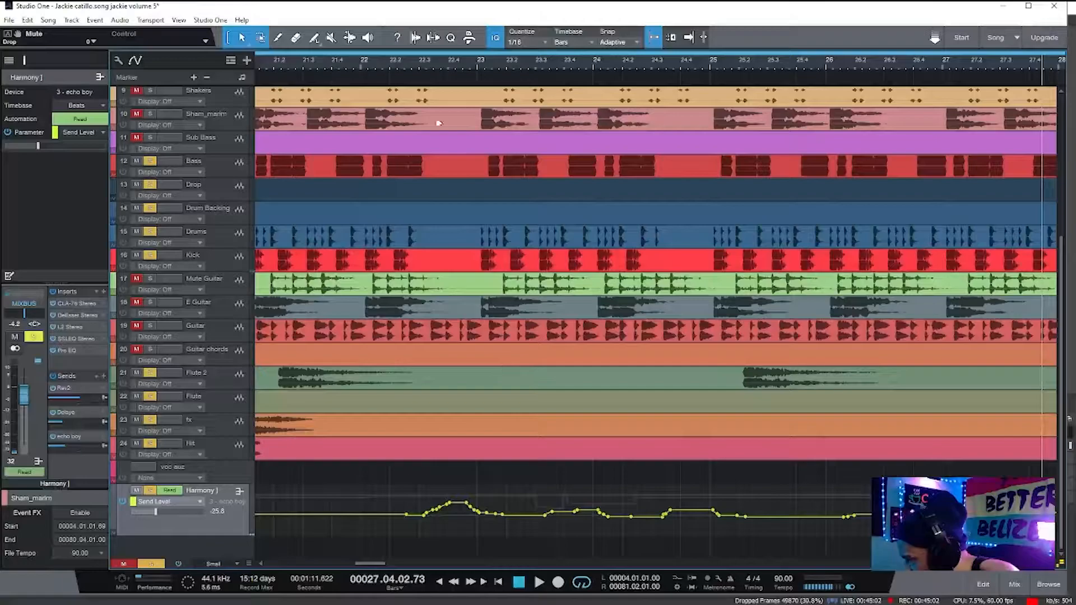
Audition the Harmony bus's echo send automation by playing from bar 22, beat 3.
left_click(422, 70)
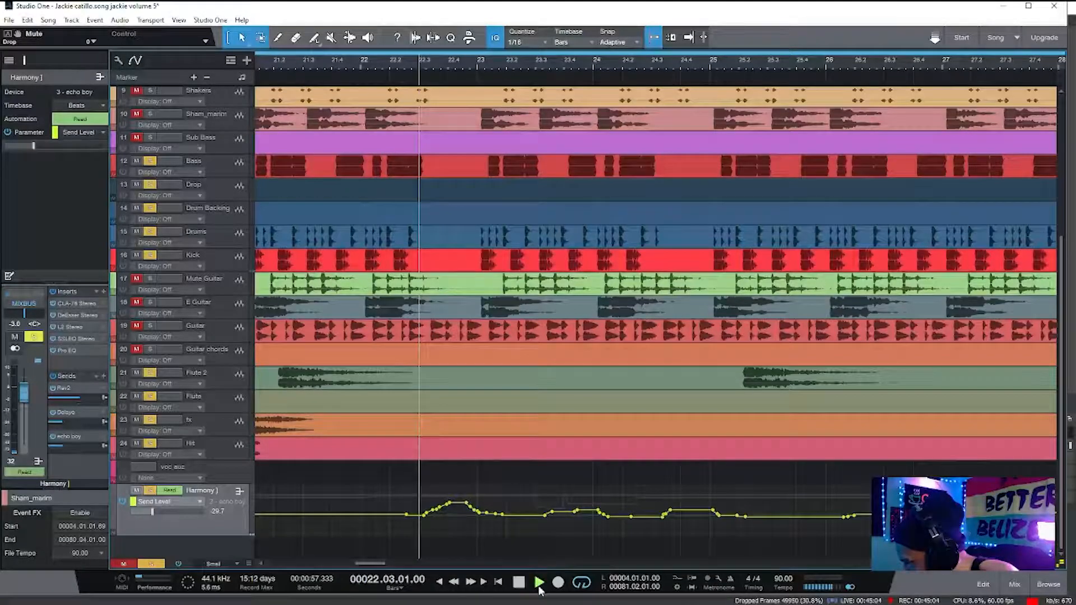
left_click(539, 583)
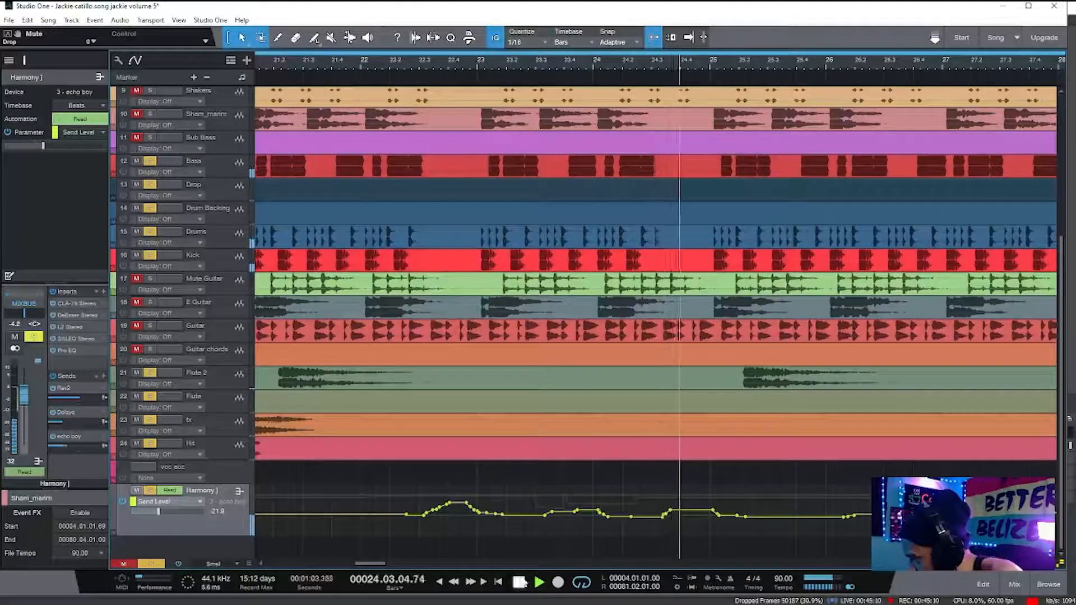
left_click(520, 583)
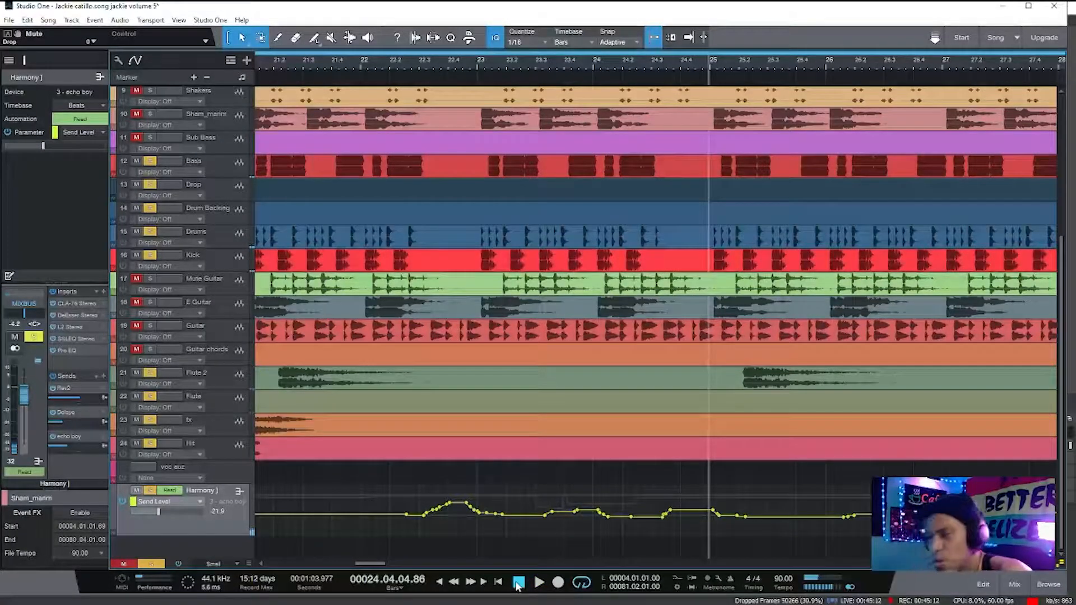
Resume playback and unmute the Mute Guitar, E Guitar, Guitar and Guitar chords tracks.
key("space")
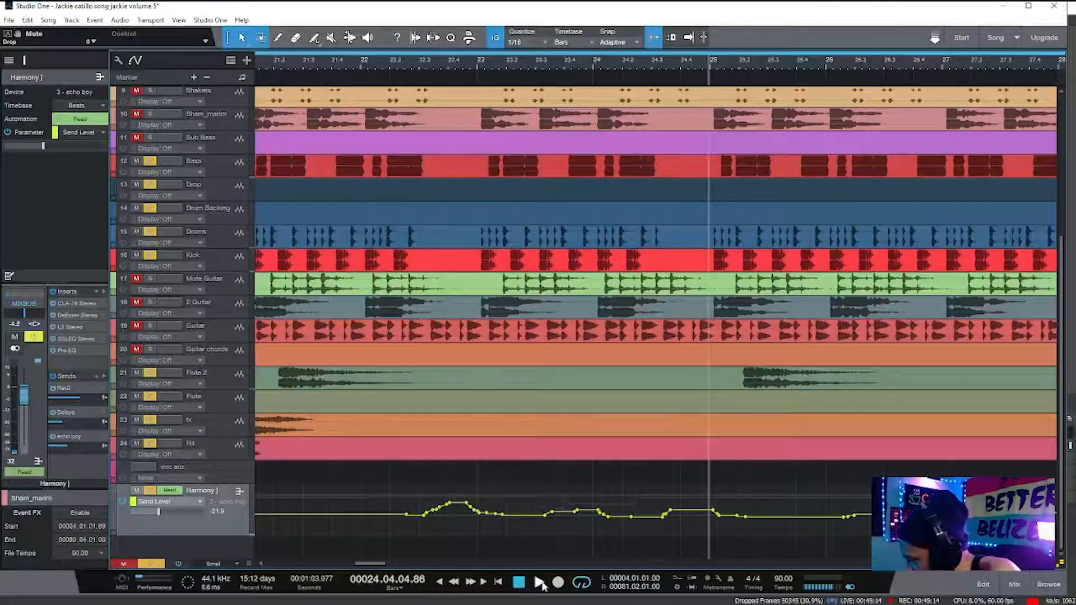
left_click(136, 279)
left_click(137, 303)
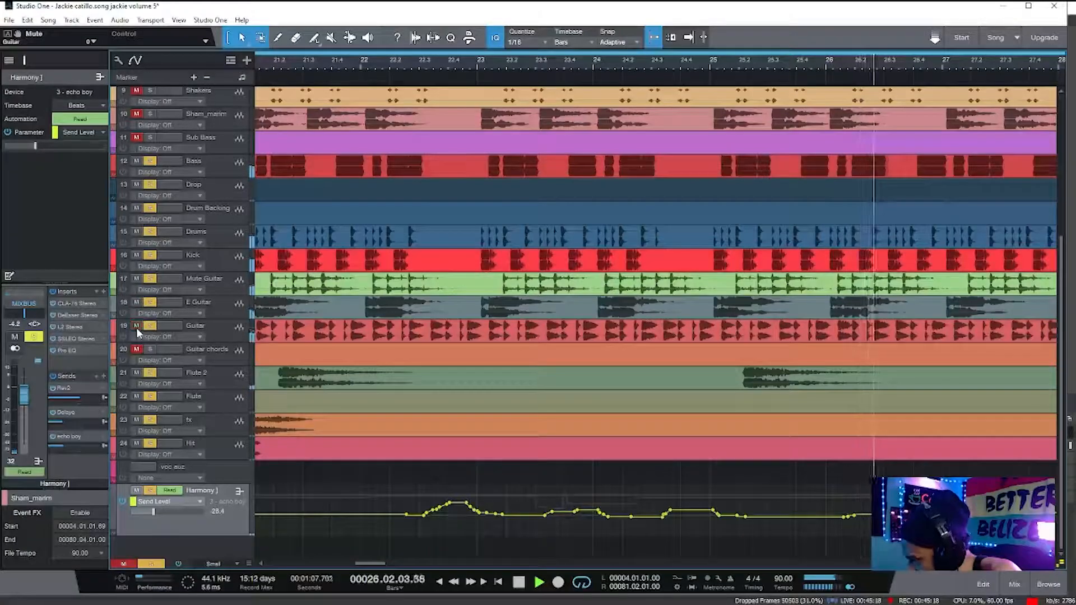
left_click(136, 327)
left_click(136, 350)
Hide the track automation lanes and widen the visible range of the arrangement.
key("a")
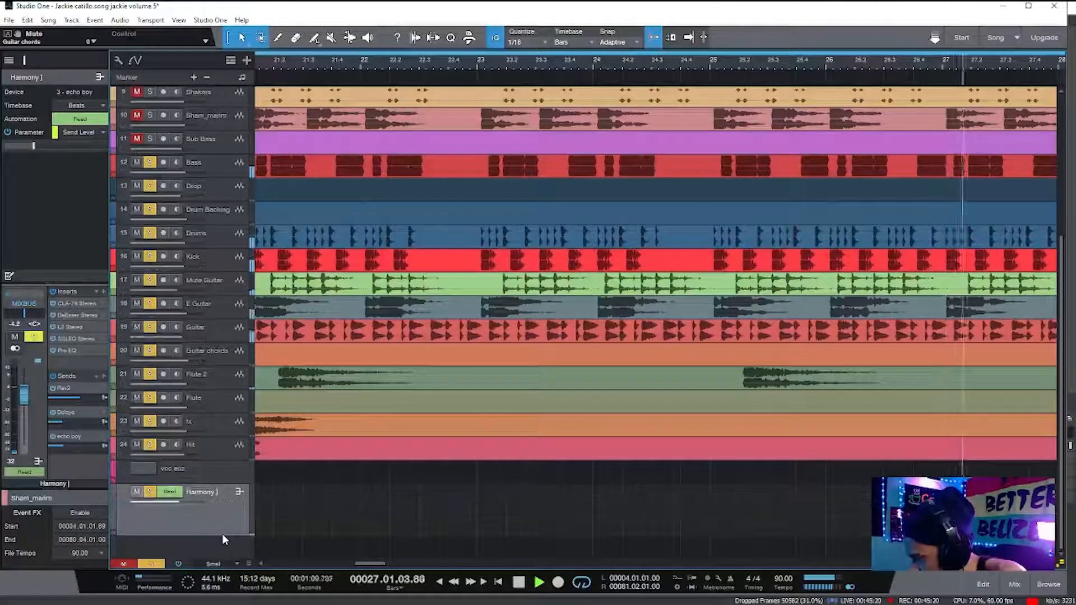
key("w")
key("w")
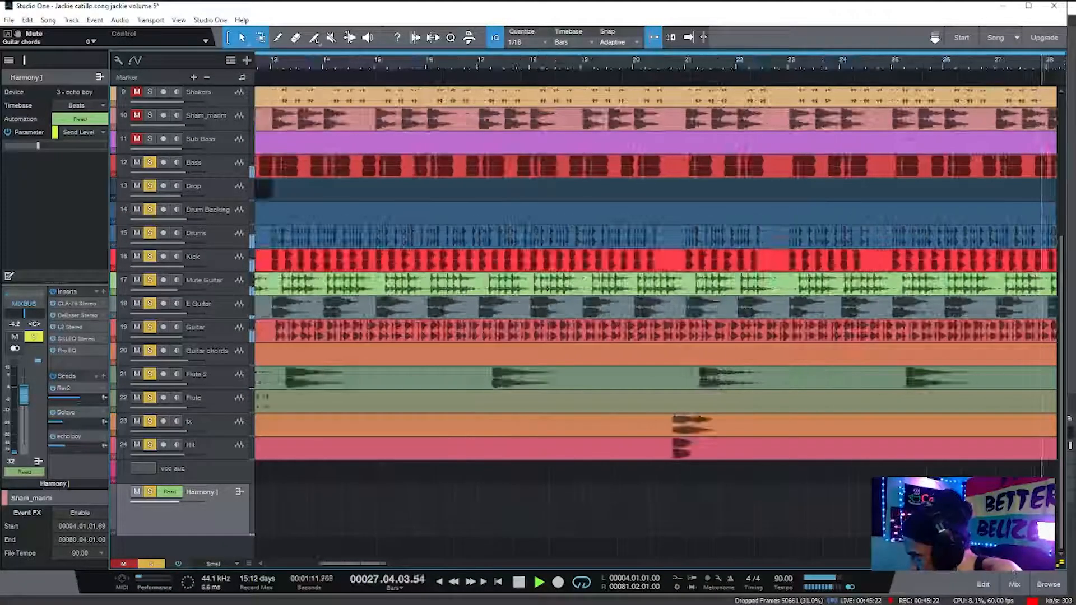
Unmute the Pluck track and clear all remaining mutes and solos so the full mix plays.
left_click_drag(1060, 419, 1038, 172)
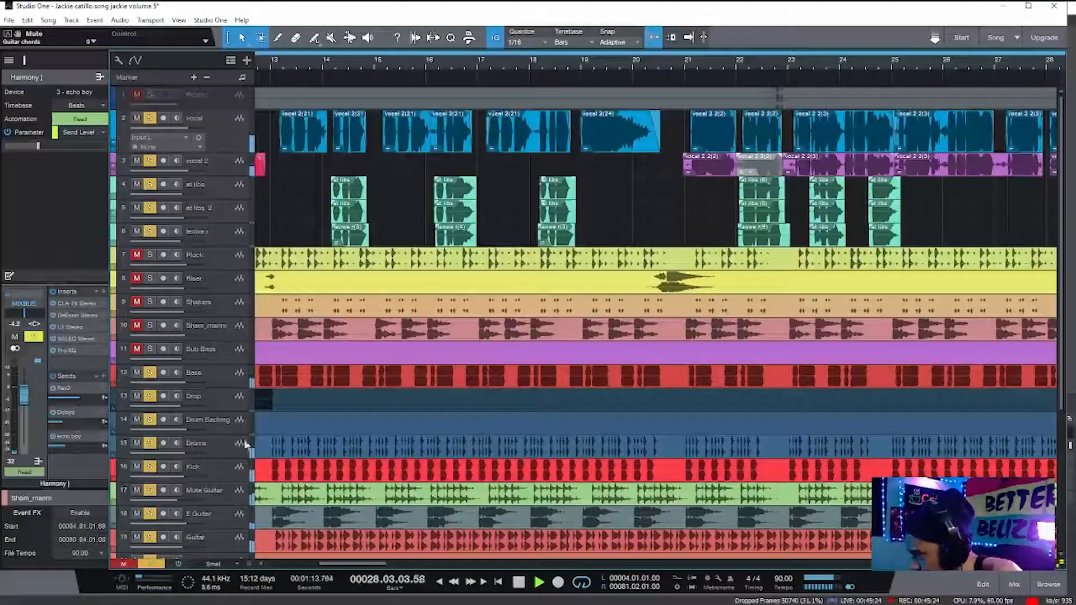
left_click(136, 254)
left_click(149, 564)
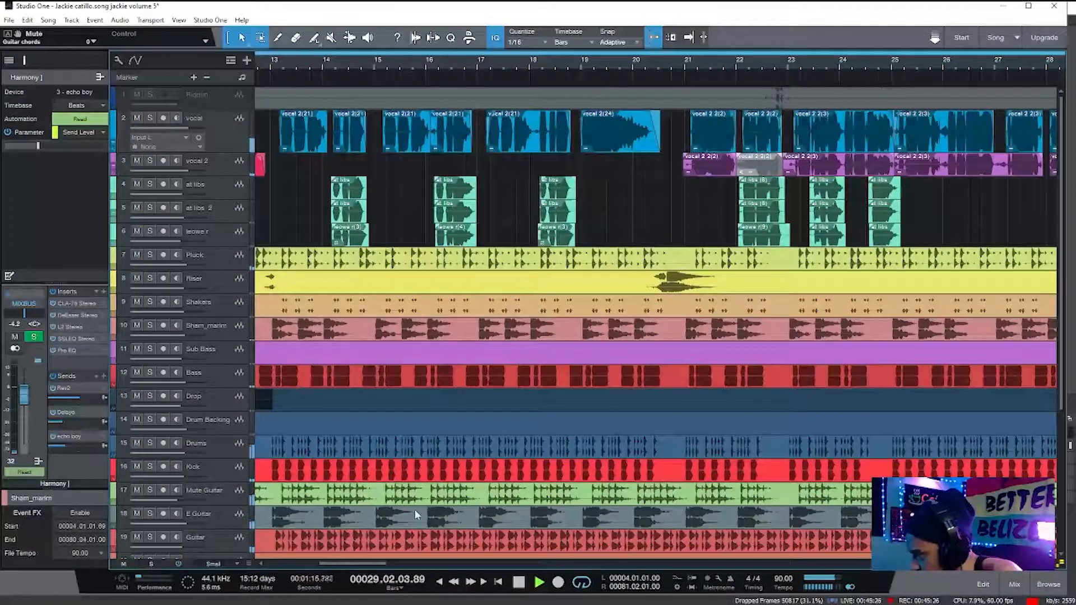
Review the console's bus and effect channels while the full mix plays, then select the Hit track in the arrangement.
left_click(1014, 583)
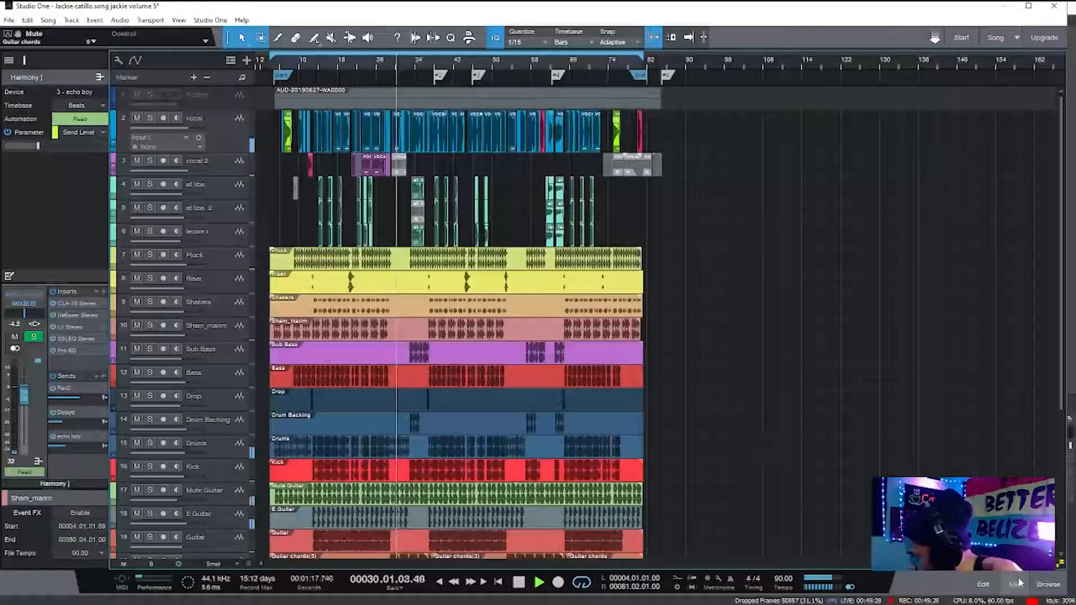
left_click_drag(654, 602, 707, 602)
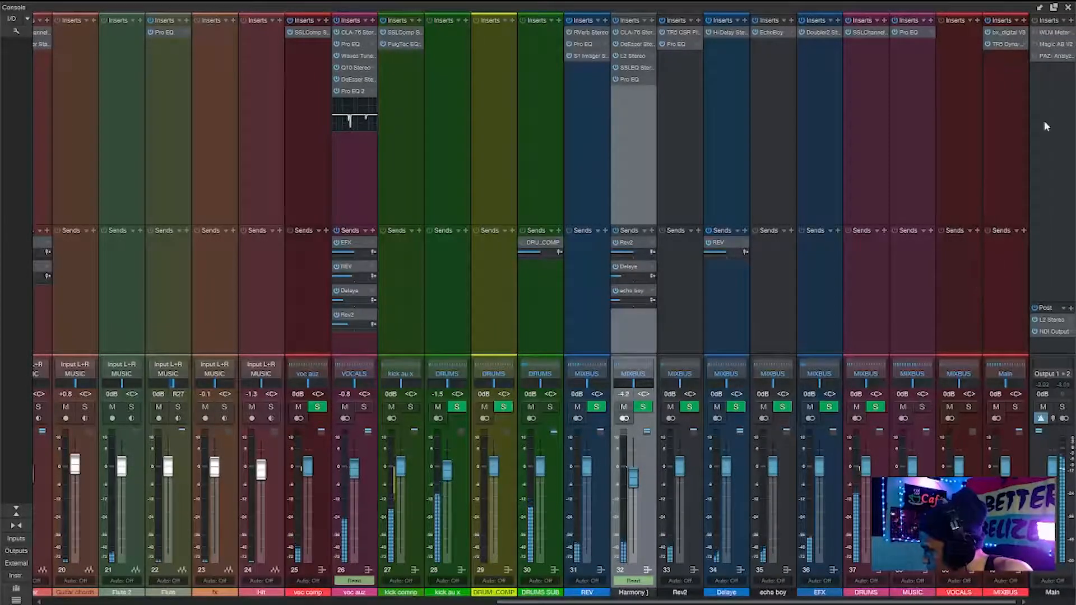
left_click(1068, 8)
left_click(222, 475)
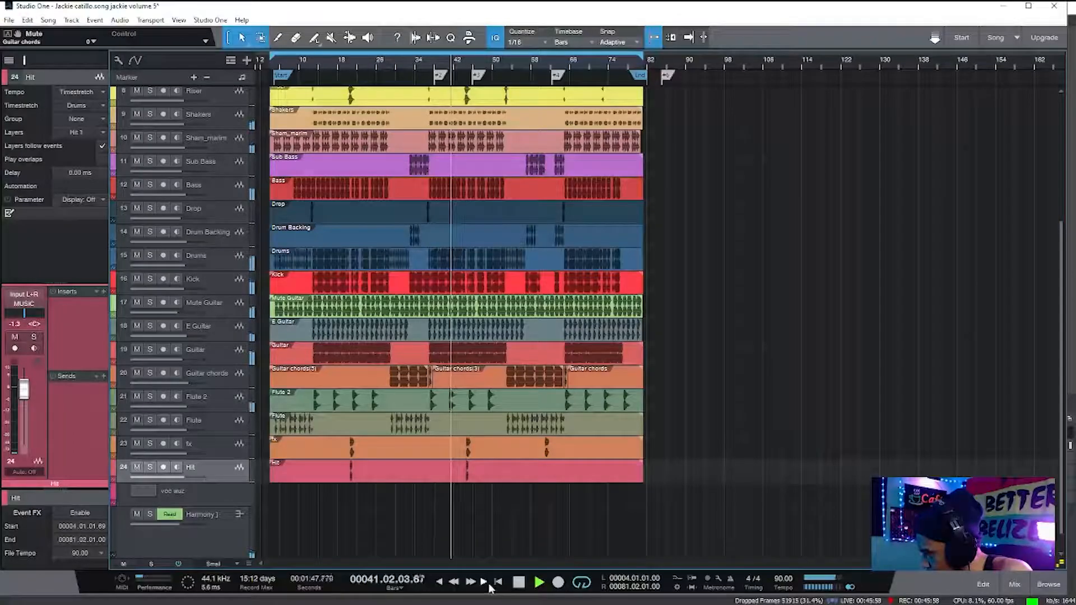
Inspect the bx_digital V3 equalizer settings on the MIXBUS channel and close its window.
left_click(1014, 584)
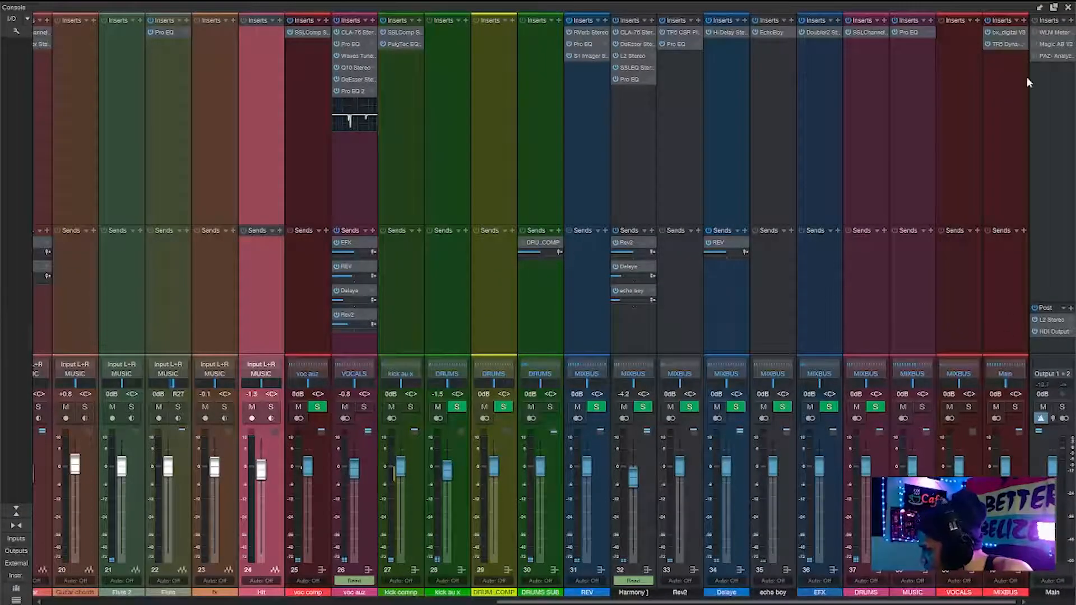
left_click(1001, 33)
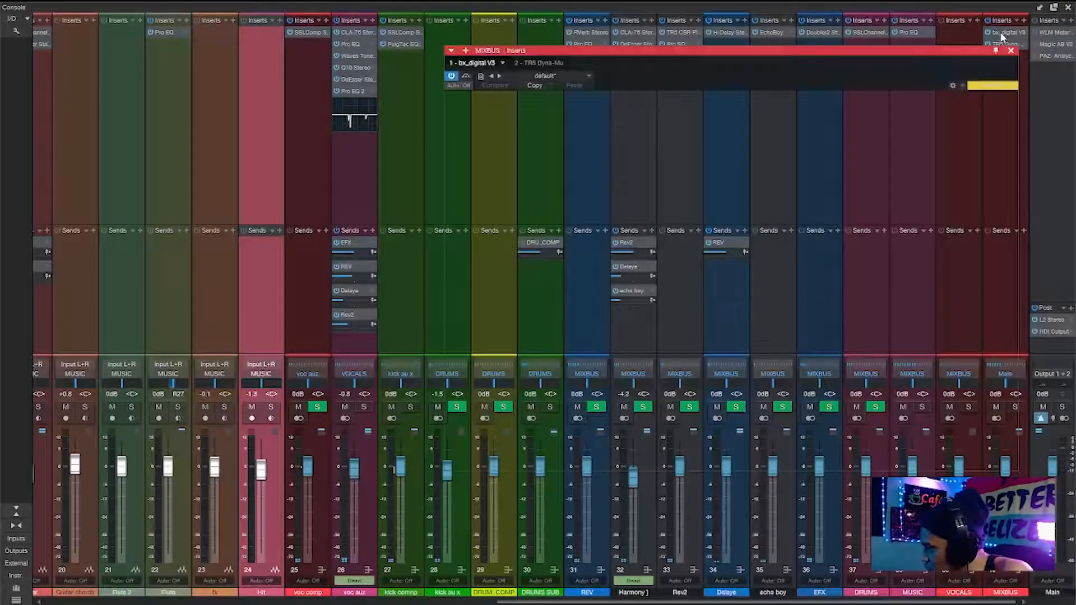
left_click_drag(805, 52, 620, 87)
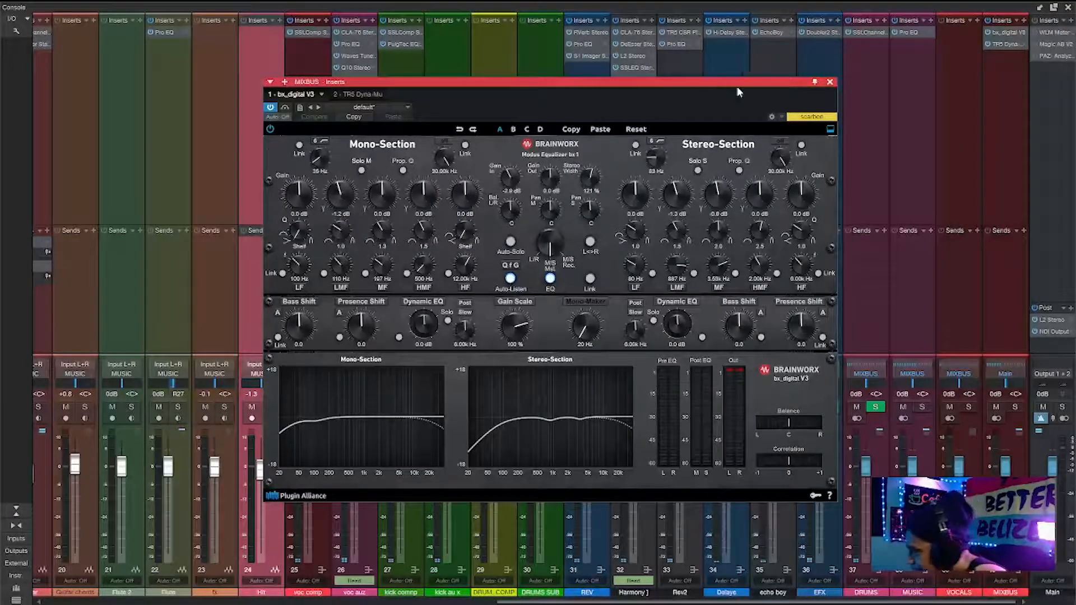
left_click(830, 83)
Open the TR5 Dyna-Mu compressor on the MIXBUS channel and return to the arrangement with its window open.
left_click(1003, 45)
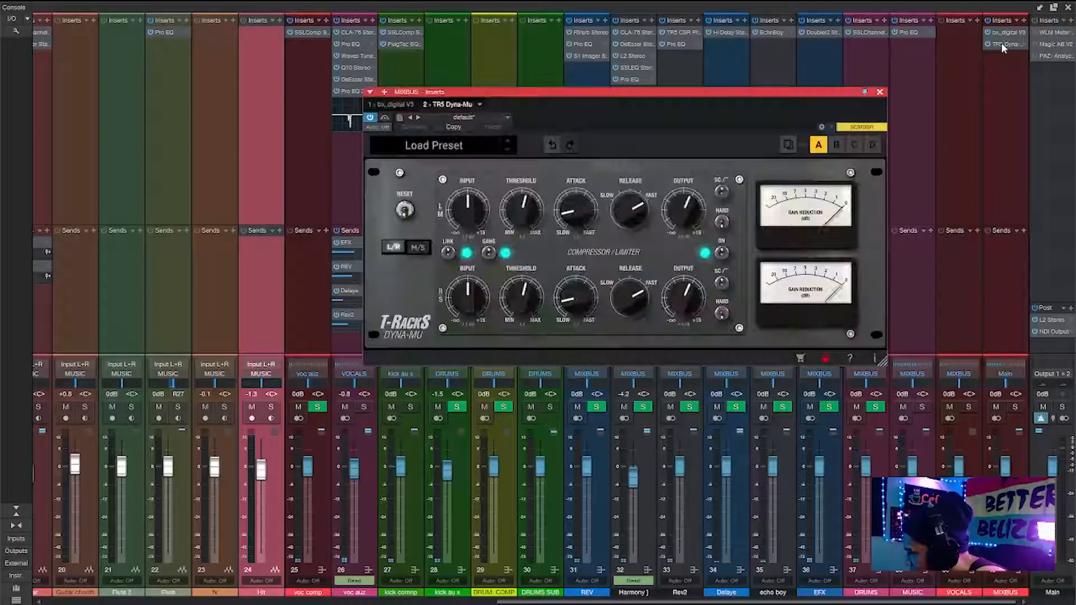
left_click_drag(705, 114, 637, 137)
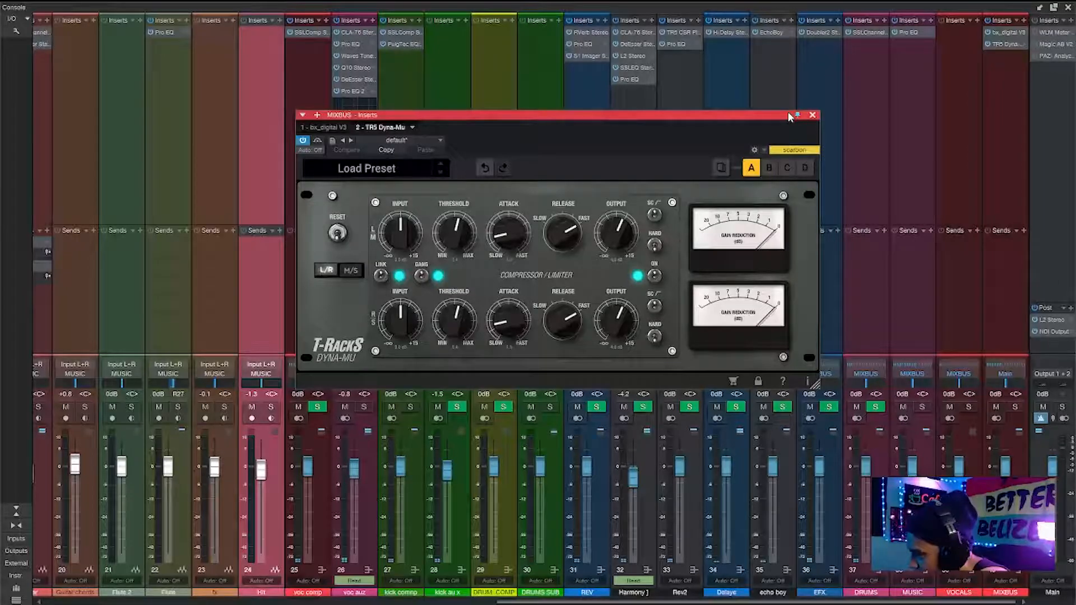
left_click(1067, 8)
Play the full mix from bar 12 to watch the Dyna-Mu's gain reduction meters, then stop playback.
left_click(307, 68)
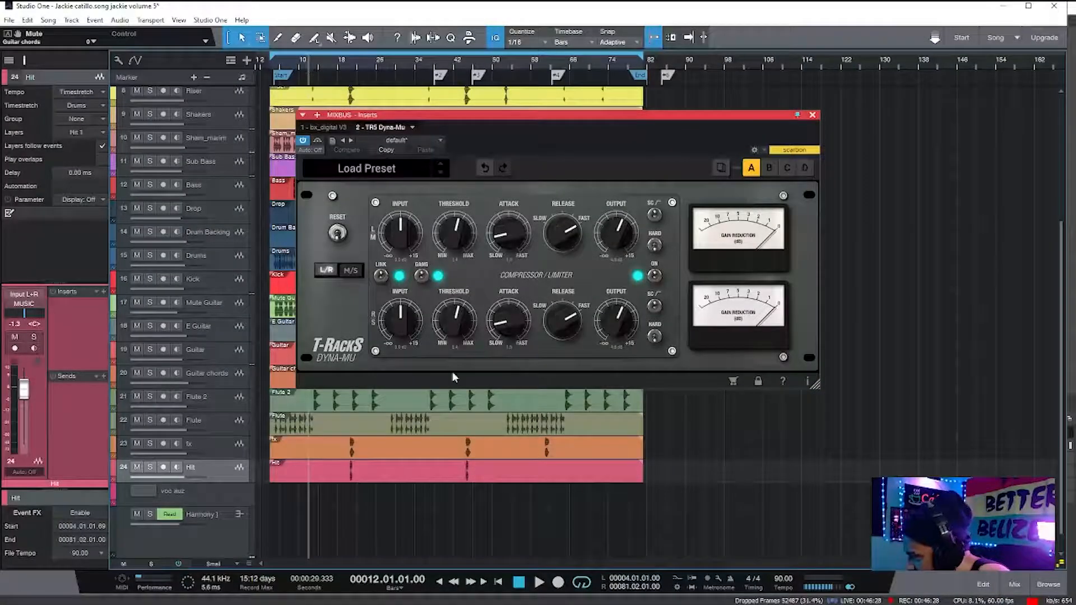
left_click(539, 583)
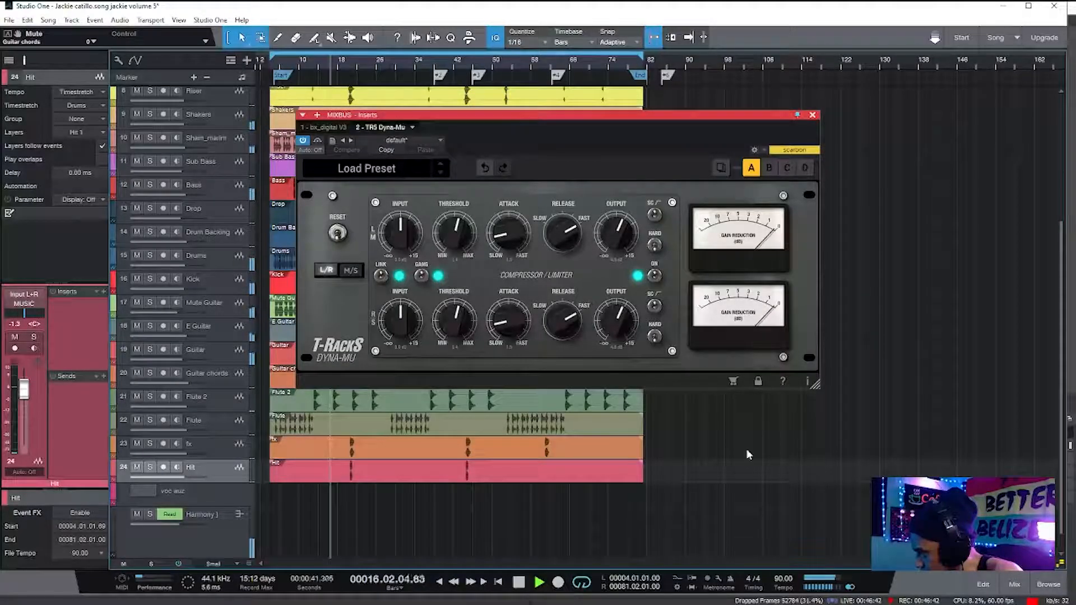
left_click(519, 583)
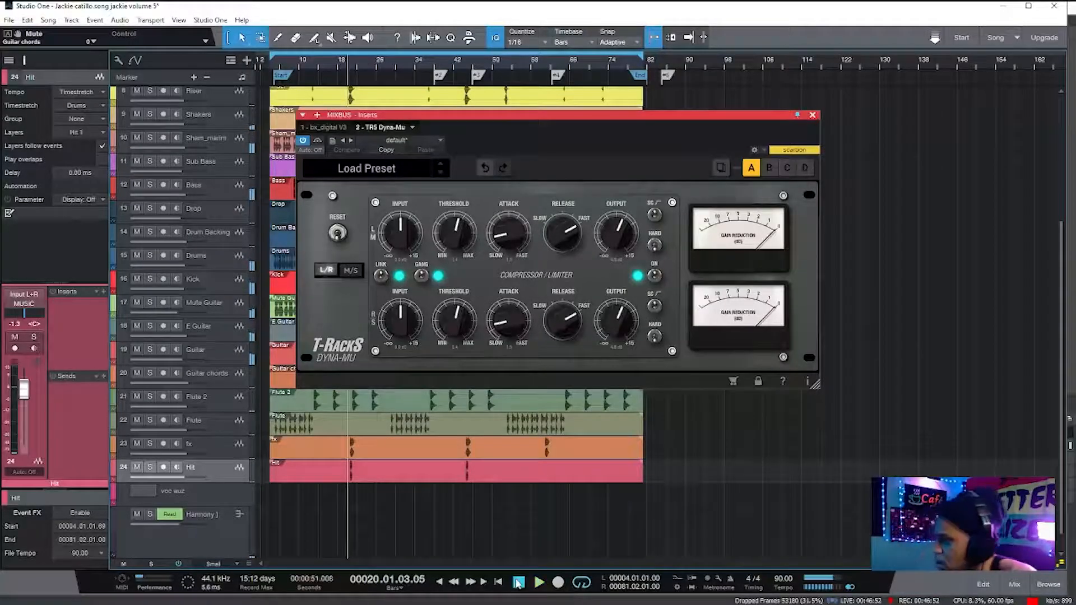